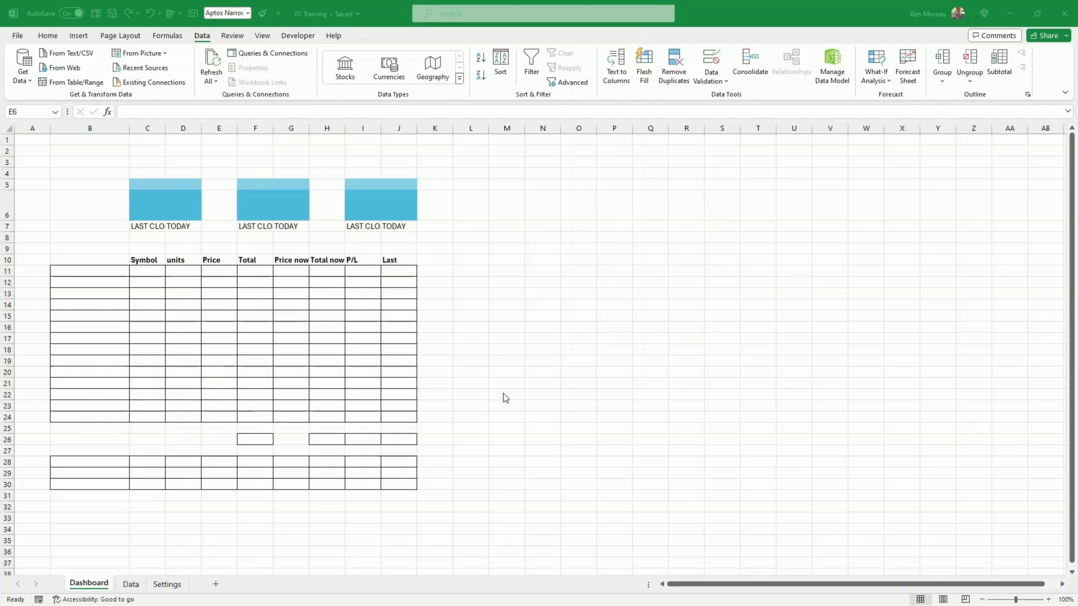
{"action": "key", "text": "BackSpace"}
{"action": "left_click", "coordinate": [535, 312]}
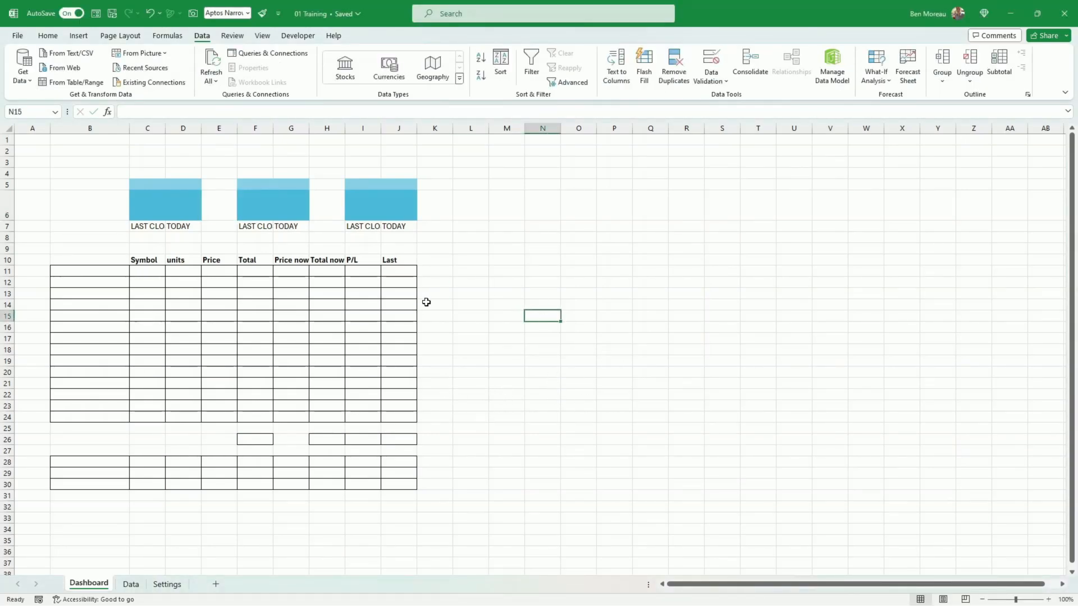
{"action": "left_click", "coordinate": [86, 184]}
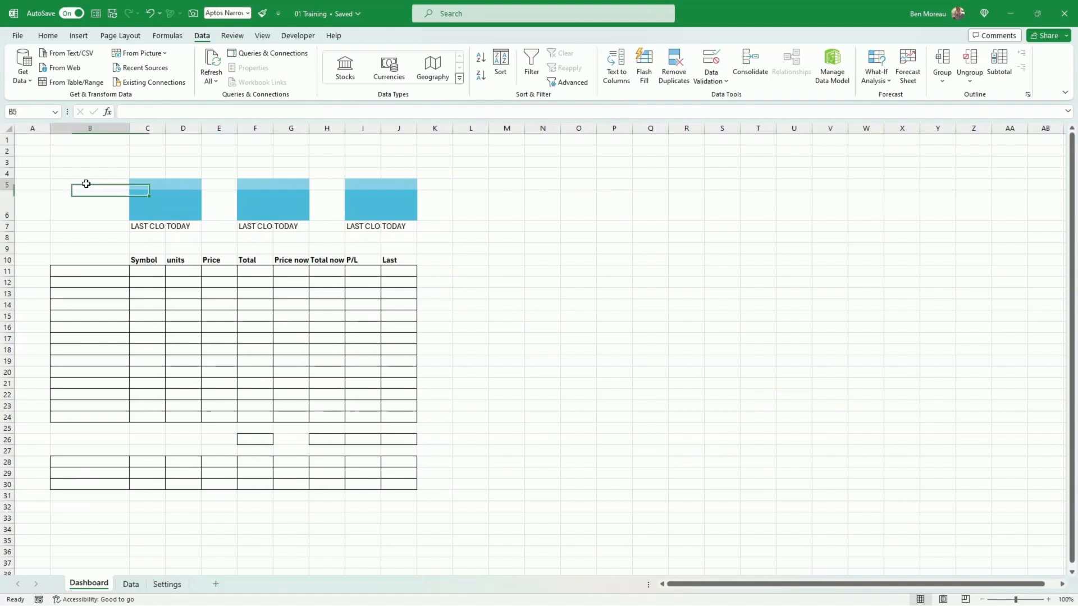
{"action": "left_click", "coordinate": [37, 142]}
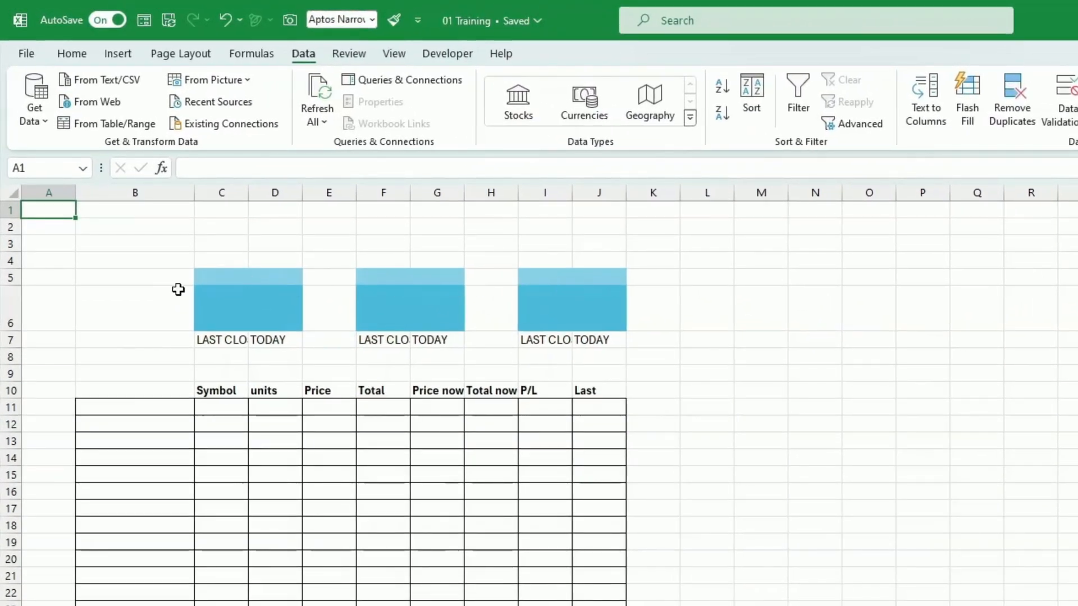
- Examine the layout of the first blue summary card: its header cell, its value cell and the LAST CLOSE and TODAY labels
{"action": "left_click_drag", "start_coordinate": [203, 278], "coordinate": [303, 353]}
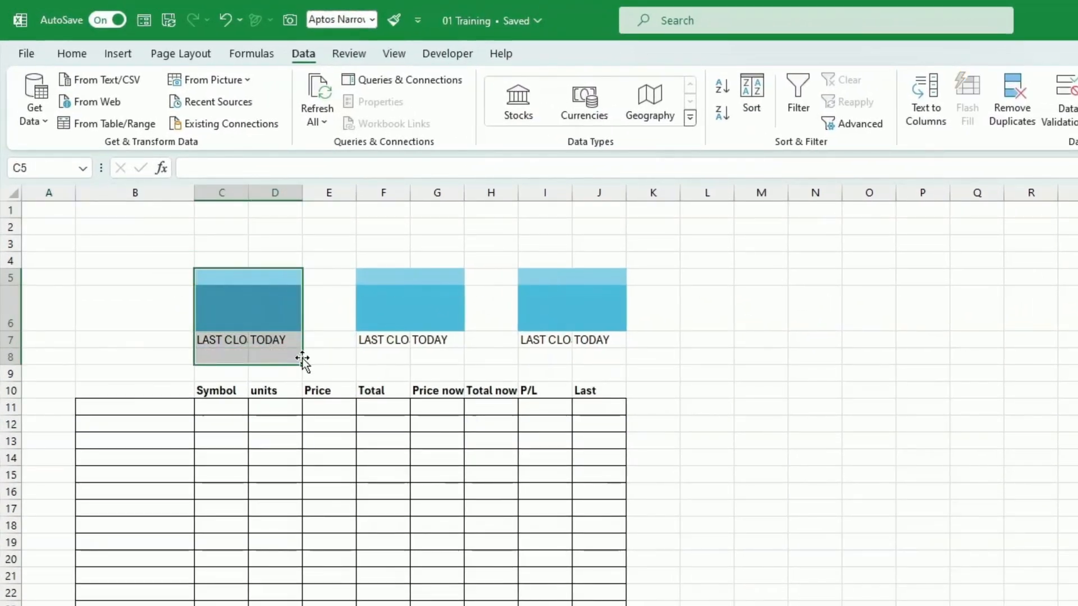
{"action": "left_click", "coordinate": [235, 276]}
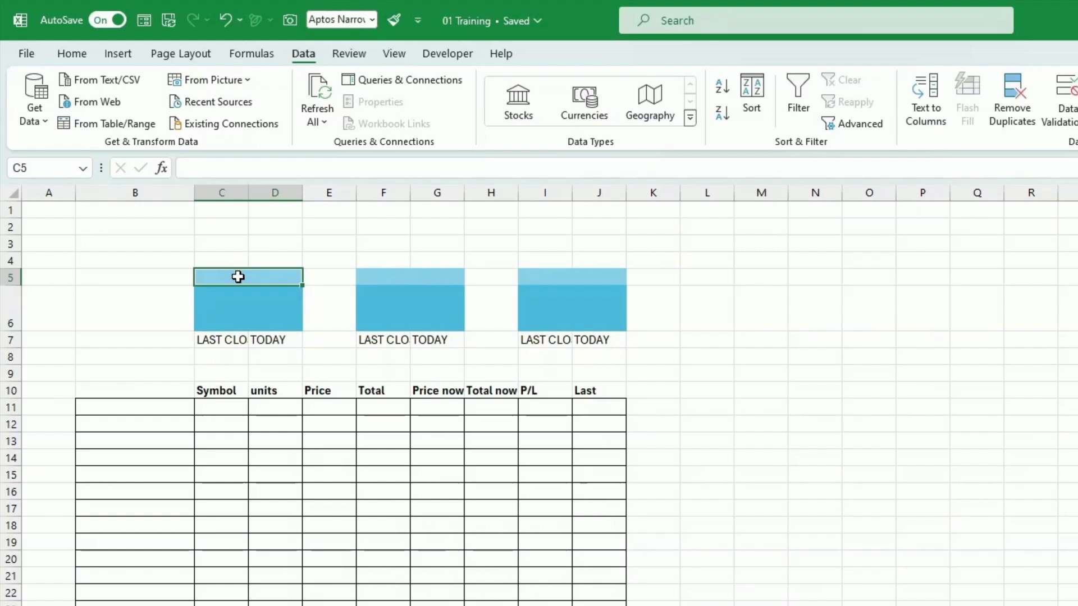
{"action": "left_click", "coordinate": [218, 311]}
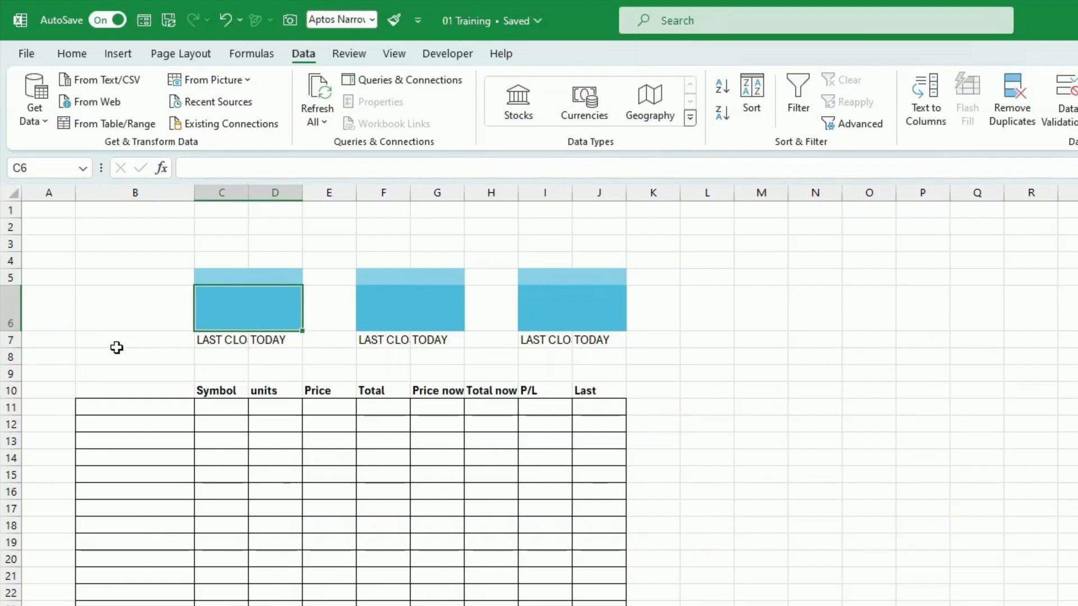
{"action": "left_click_drag", "start_coordinate": [210, 341], "coordinate": [272, 351]}
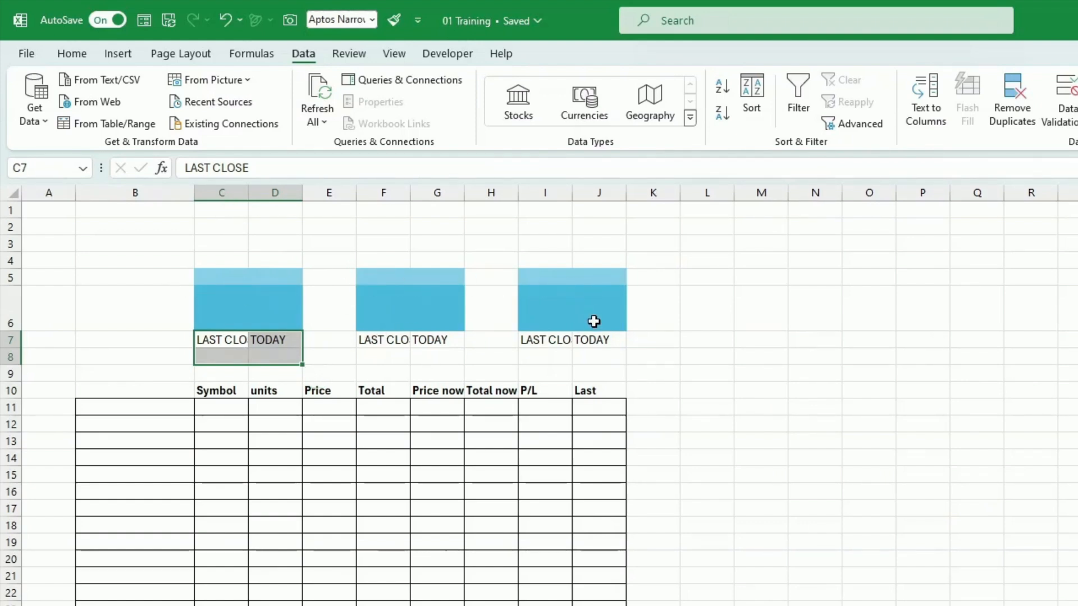
{"action": "left_click", "coordinate": [254, 308]}
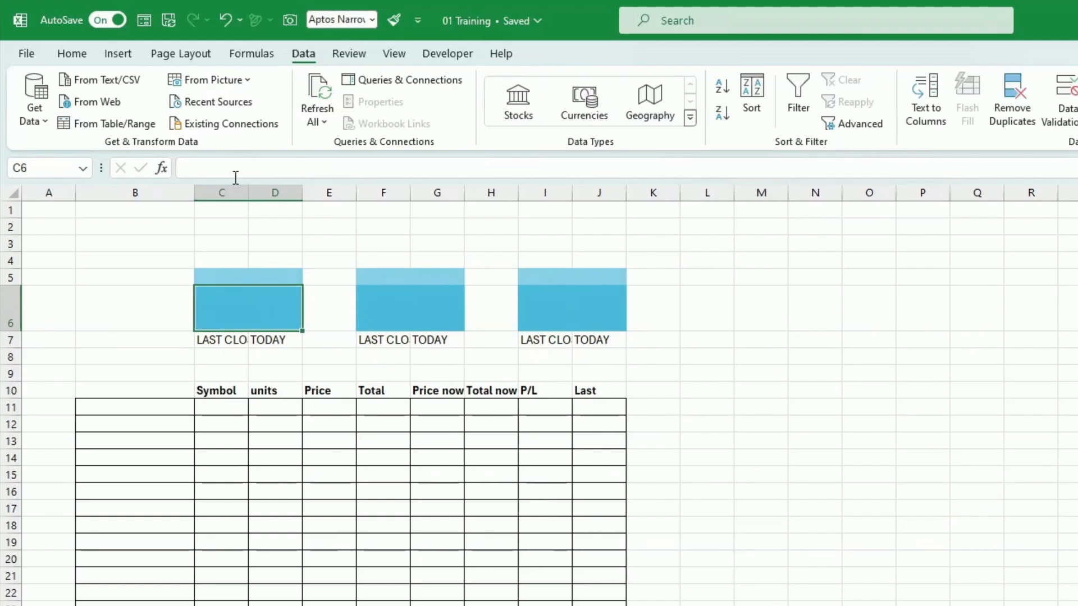
{"action": "left_click", "coordinate": [73, 54]}
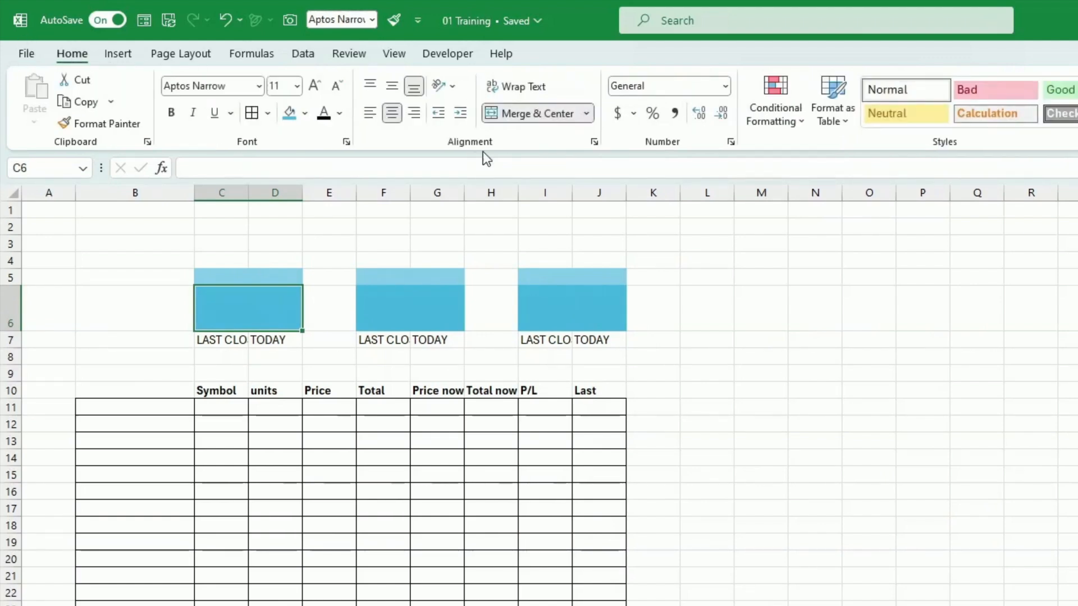
{"action": "left_click", "coordinate": [246, 277]}
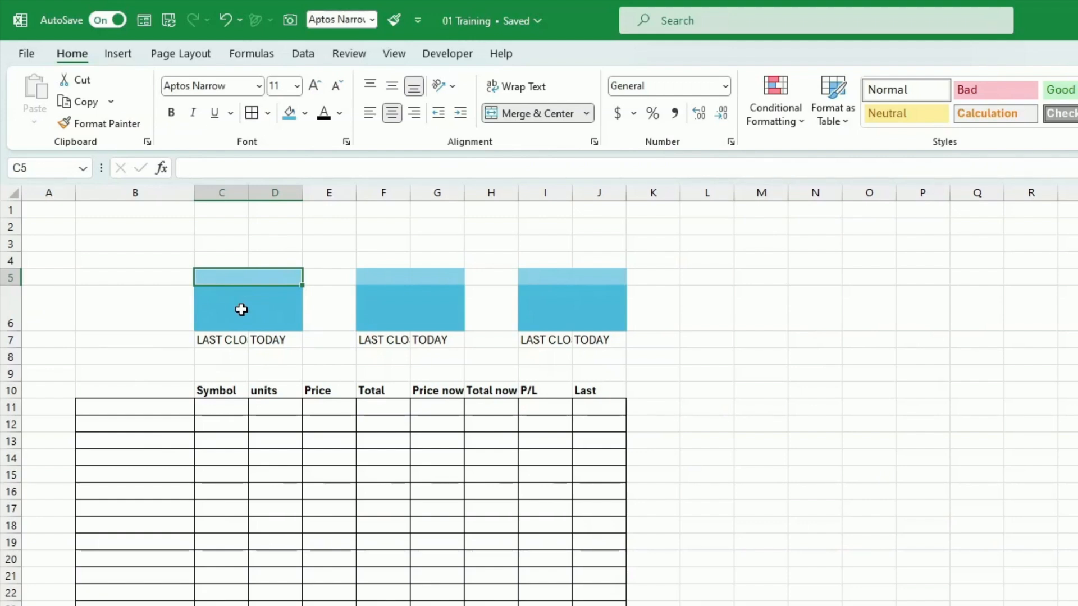
{"action": "left_click", "coordinate": [228, 340]}
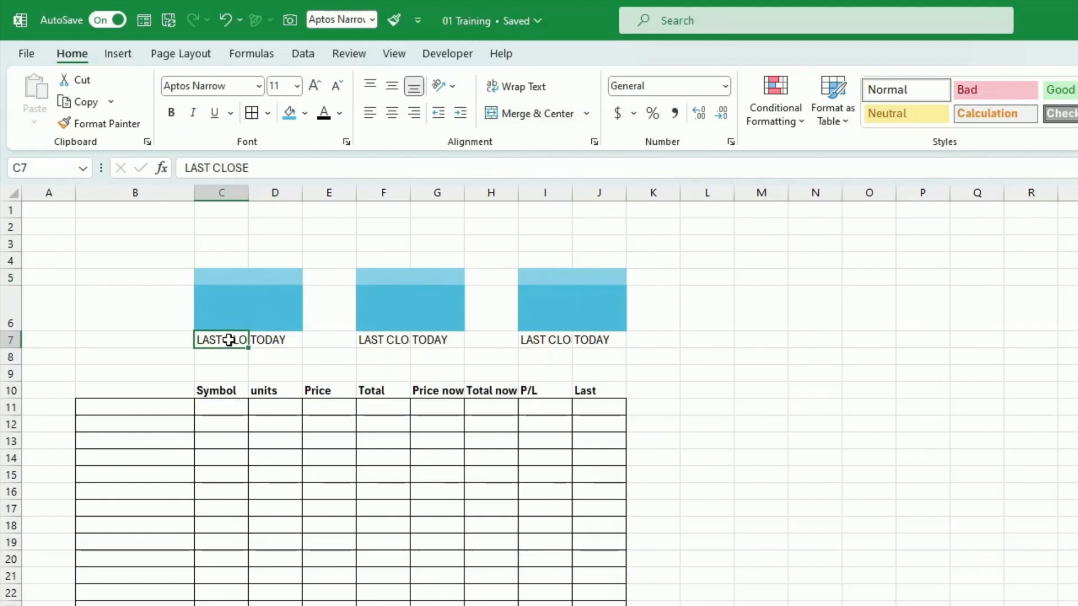
{"action": "mouse_move", "coordinate": [229, 340]}
{"action": "left_mouse_down"}
{"action": "mouse_move", "coordinate": [227, 351]}
{"action": "mouse_move", "coordinate": [225, 340]}
{"action": "left_mouse_up"}
{"action": "left_click", "coordinate": [221, 312]}
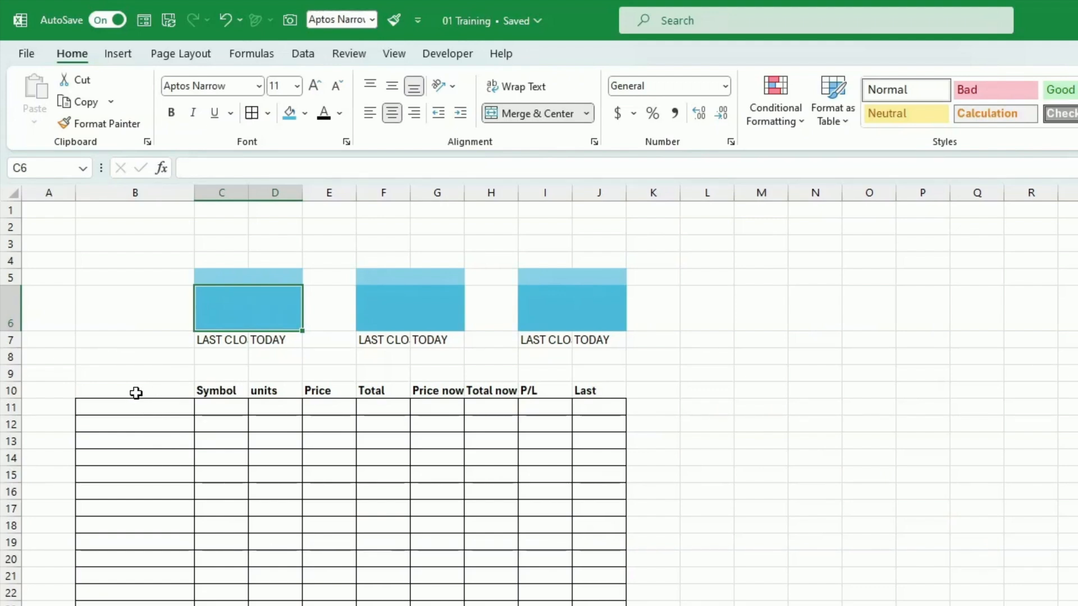
- Widen columns A and B slightly
{"action": "left_click_drag", "start_coordinate": [137, 392], "coordinate": [508, 474]}
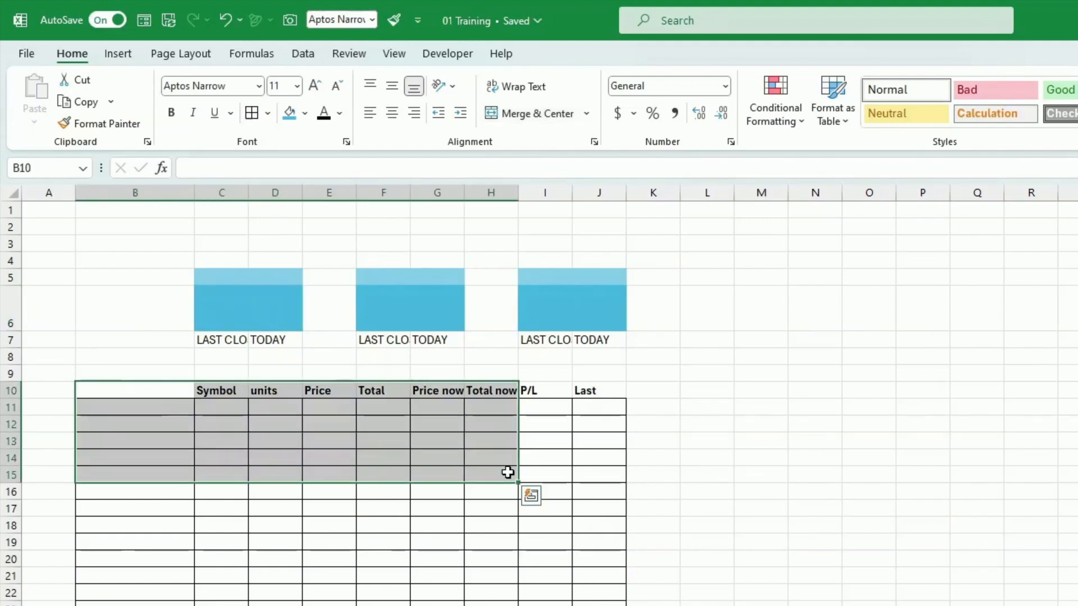
{"action": "left_click", "coordinate": [152, 406]}
{"action": "left_click_drag", "start_coordinate": [189, 198], "coordinate": [206, 197]}
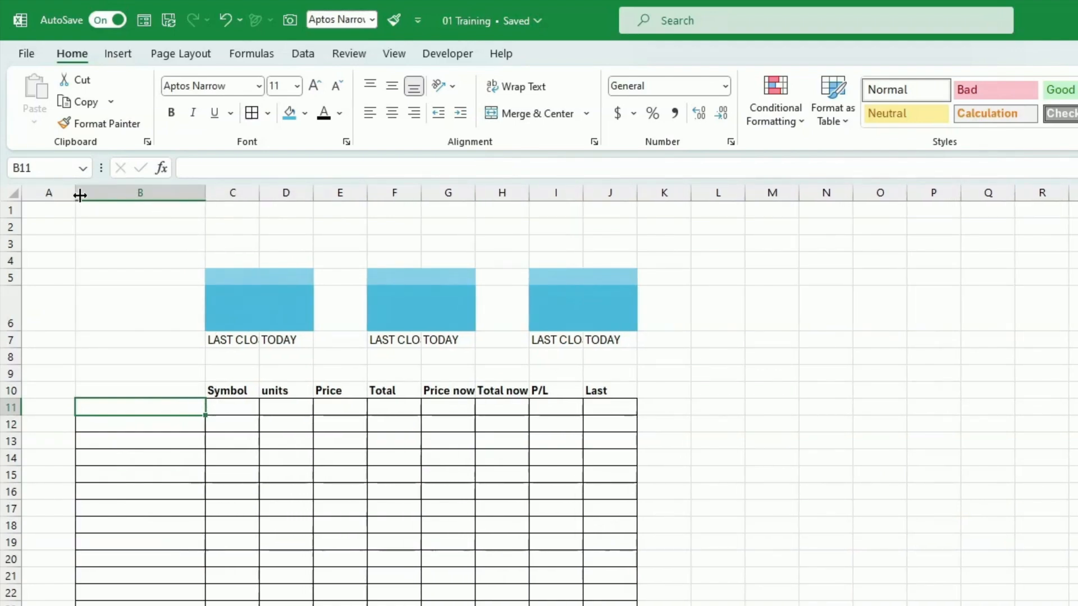
{"action": "left_click_drag", "start_coordinate": [82, 200], "coordinate": [118, 200]}
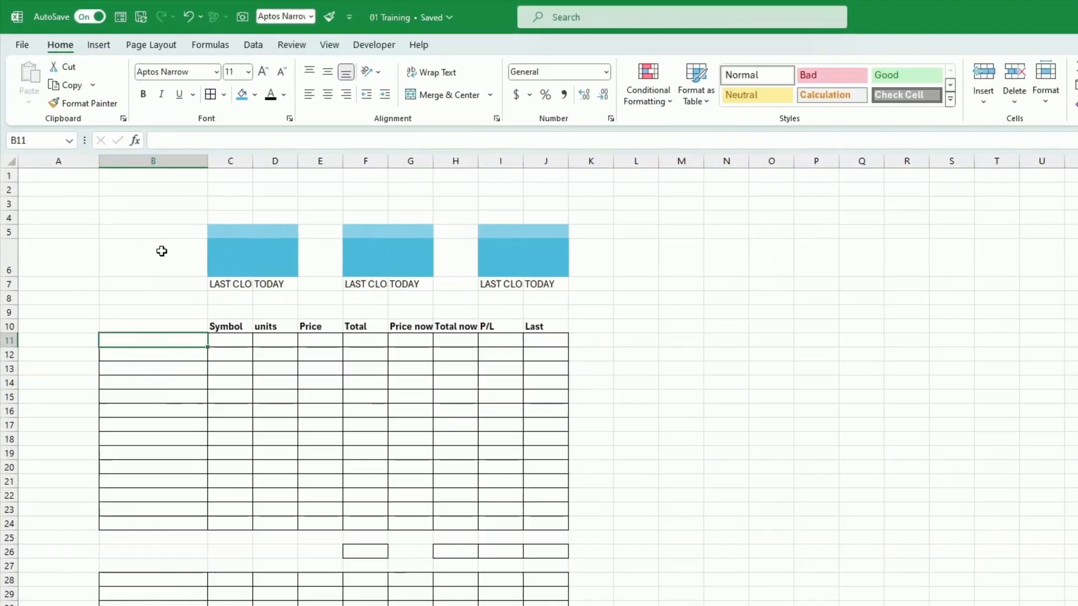
- Insert a blank column before column B to shift the summary cards and tables over by one column
{"action": "left_click_drag", "start_coordinate": [161, 251], "coordinate": [153, 605]}
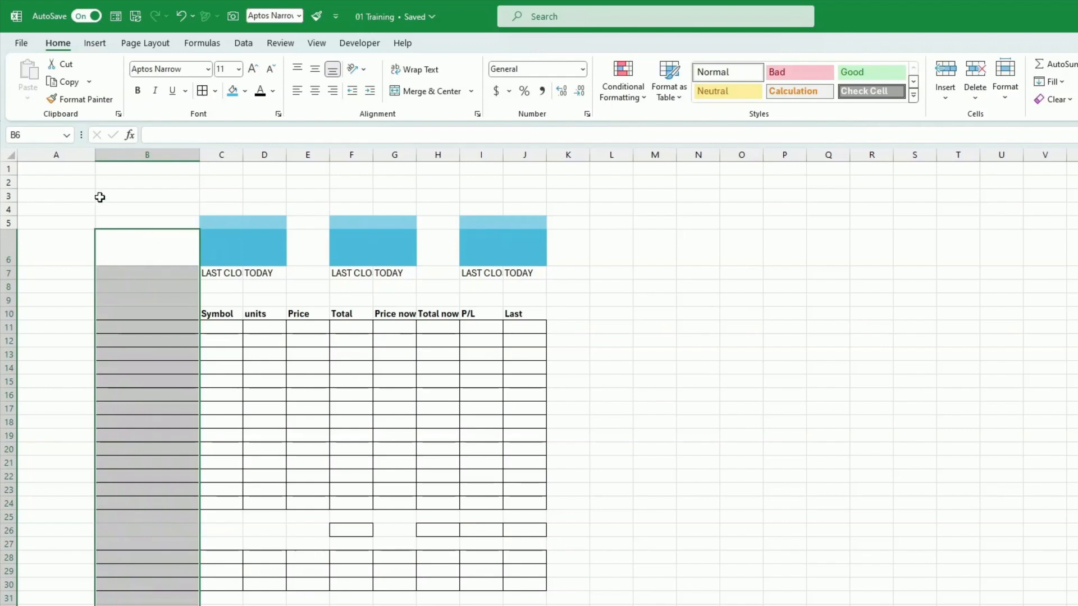
{"action": "left_click", "coordinate": [102, 155]}
{"action": "right_click", "coordinate": [103, 154]}
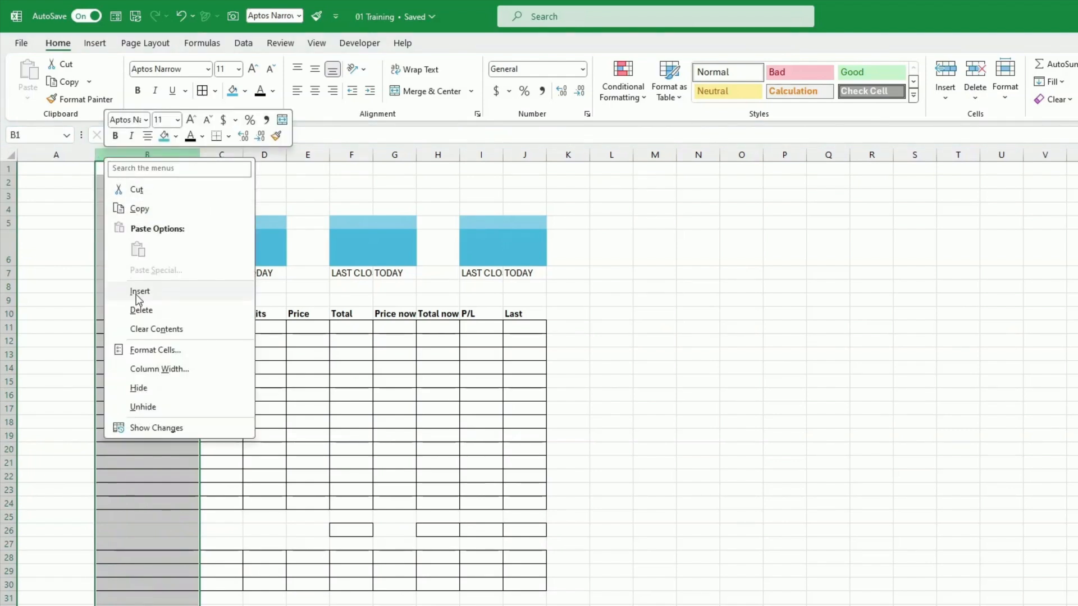
{"action": "left_click", "coordinate": [134, 290]}
{"action": "left_click", "coordinate": [138, 273]}
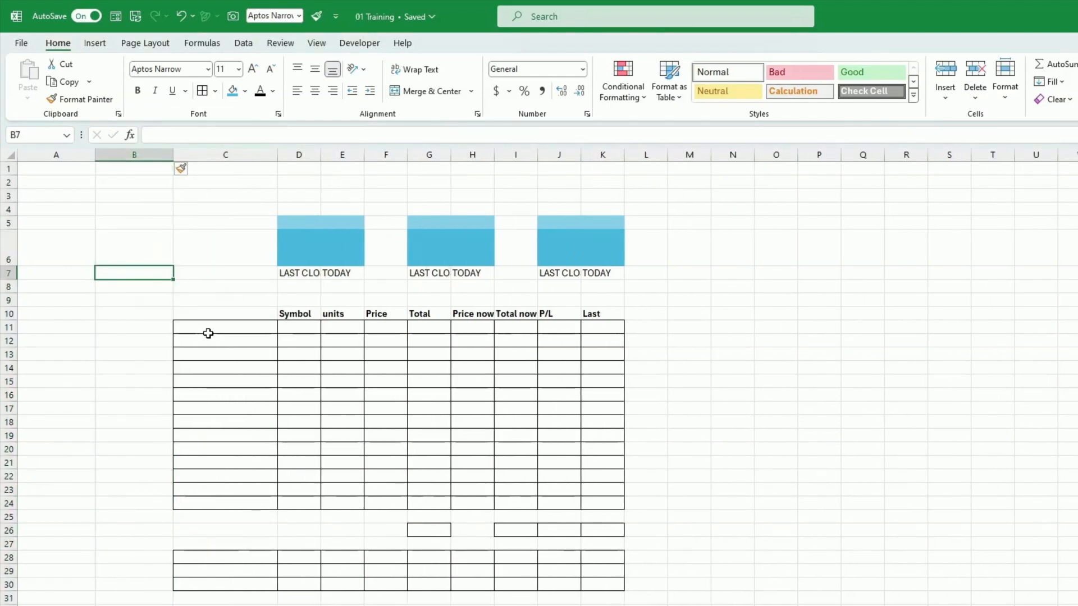
- Examine the table headings from Symbol to Last, rows 11 to 24, the totals cells in row 26 and the block in rows 28 to 30
{"action": "left_click", "coordinate": [227, 328]}
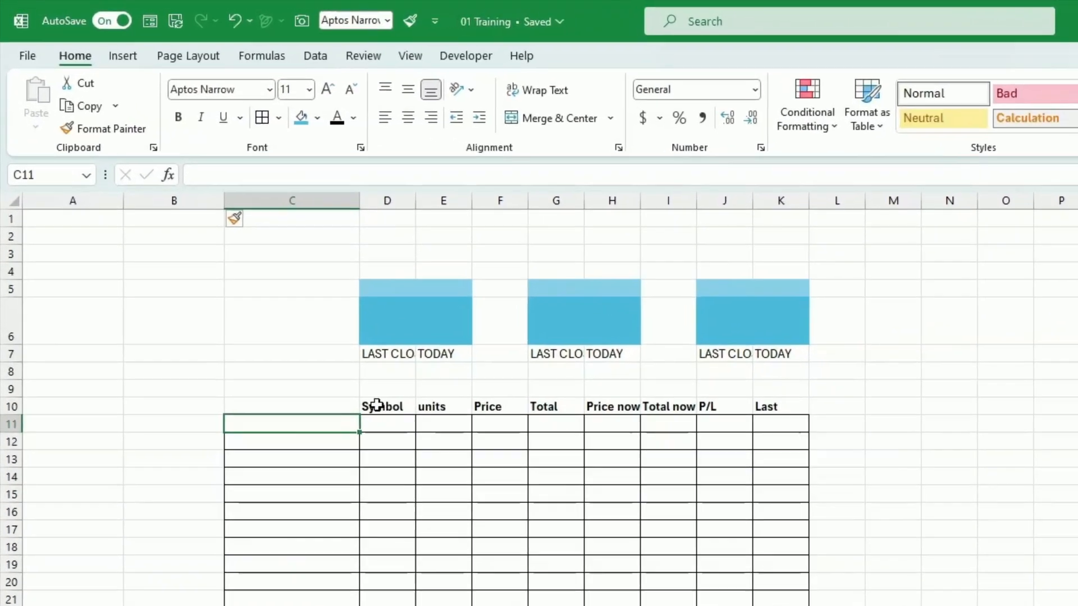
{"action": "left_click", "coordinate": [388, 419]}
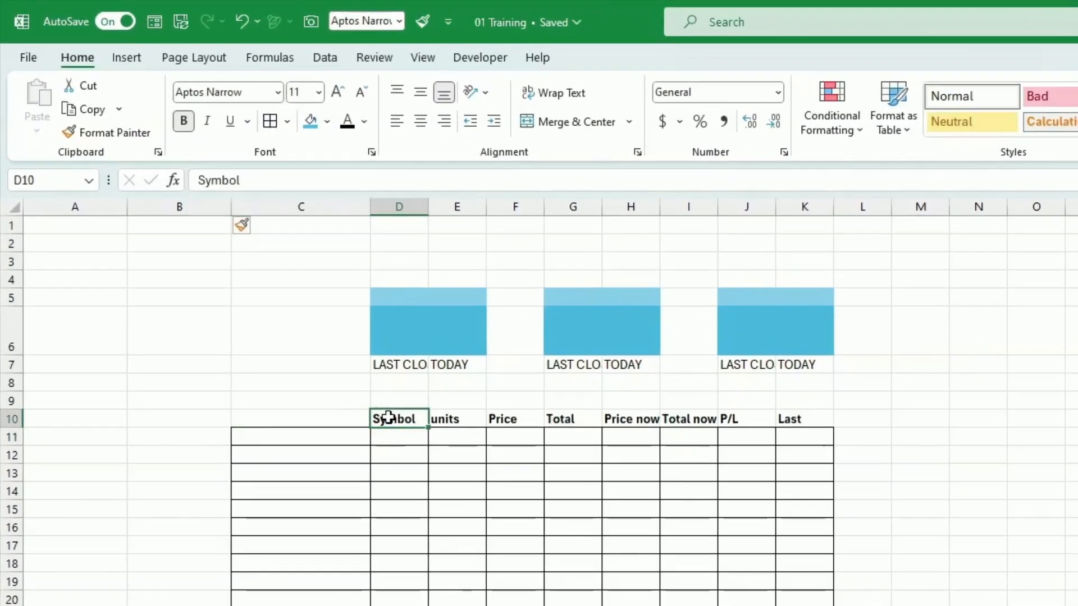
{"action": "left_click", "coordinate": [461, 418]}
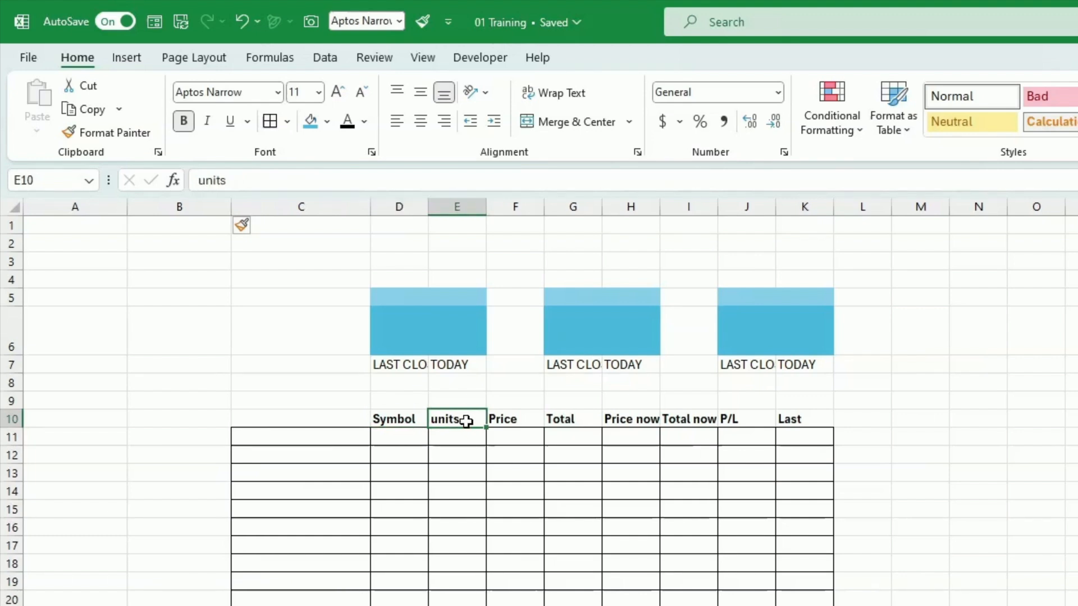
{"action": "left_click", "coordinate": [510, 419]}
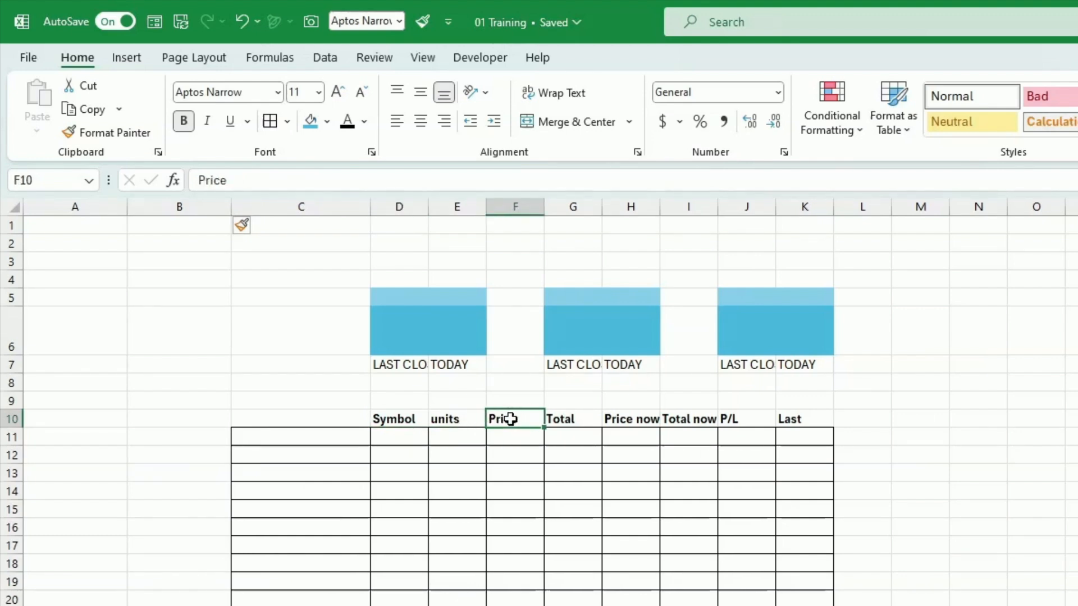
{"action": "left_click", "coordinate": [566, 422]}
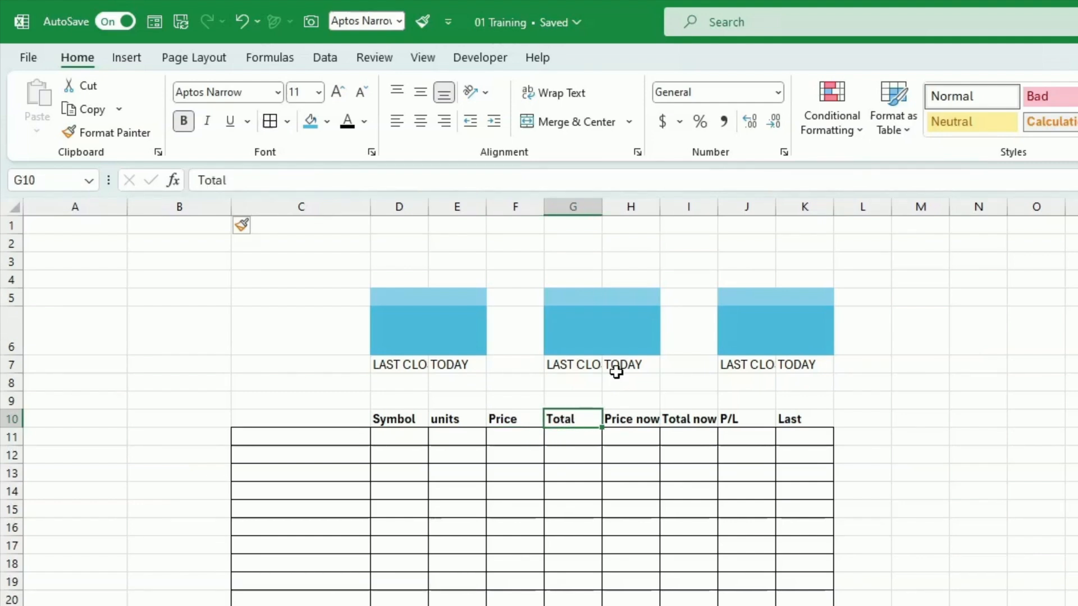
{"action": "key", "text": "Right"}
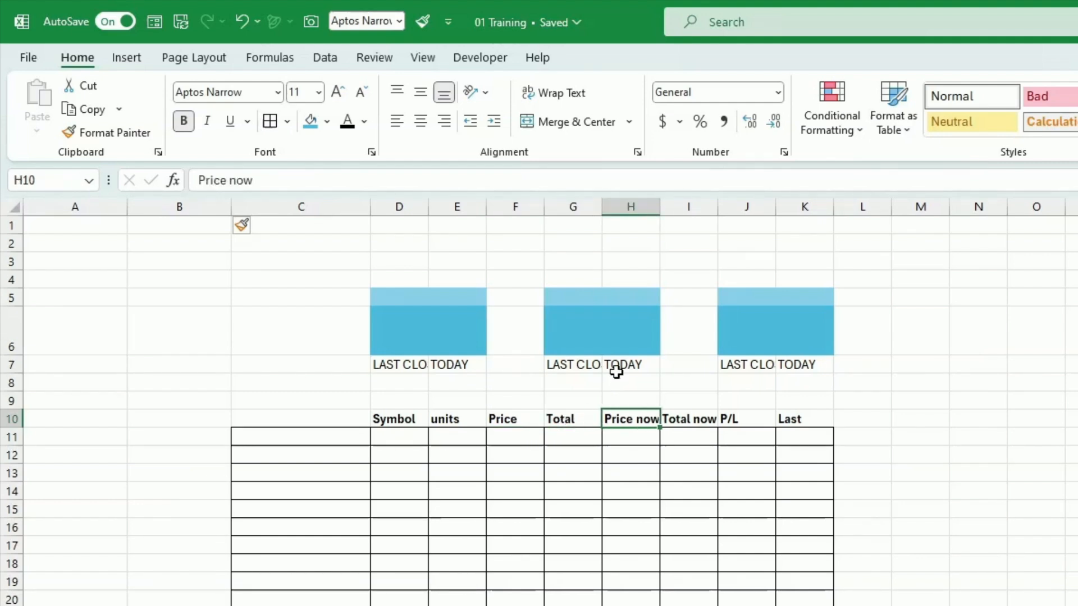
{"action": "key", "text": "Right"}
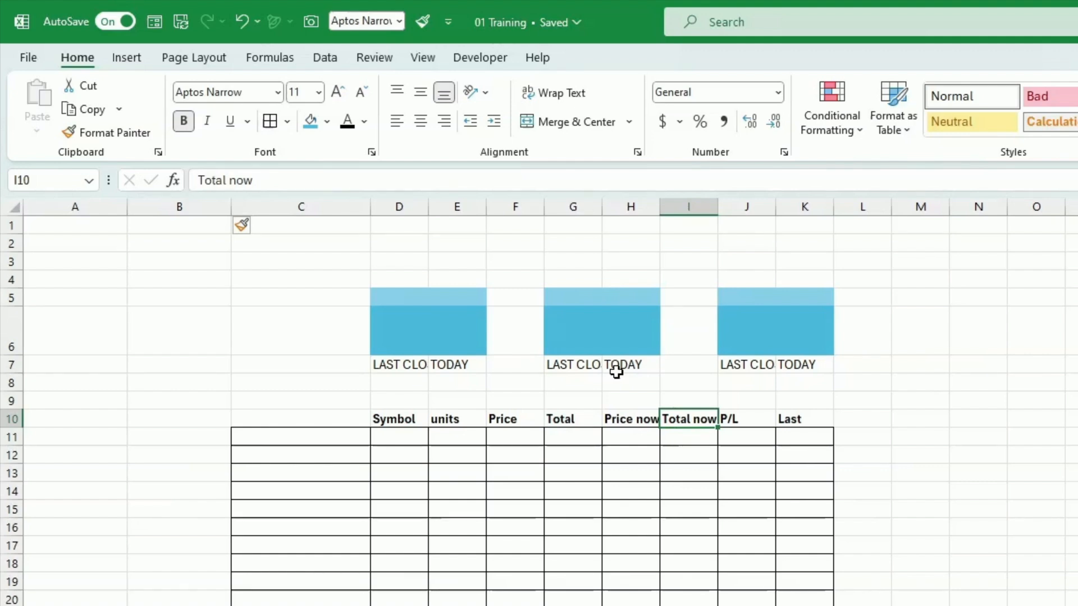
{"action": "key", "text": "Right"}
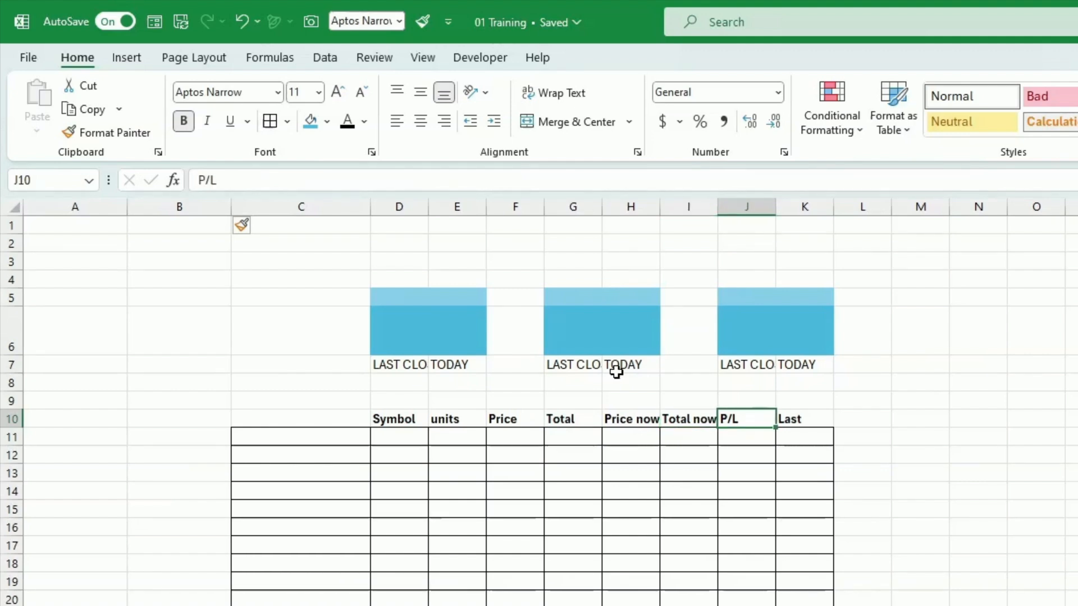
{"action": "key", "text": "Right"}
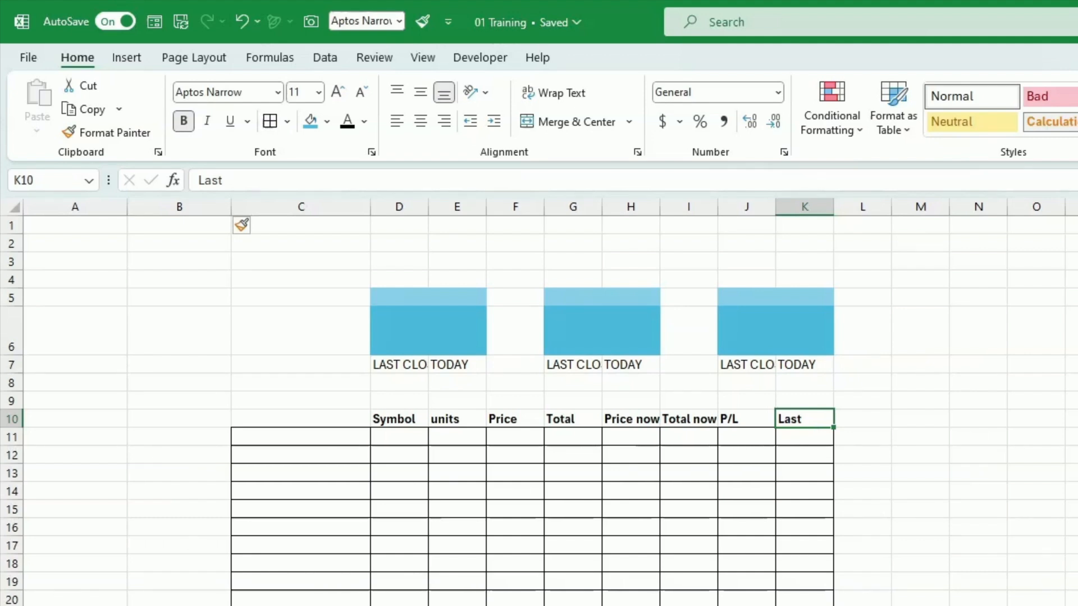
{"action": "key", "text": "alt+Tab"}
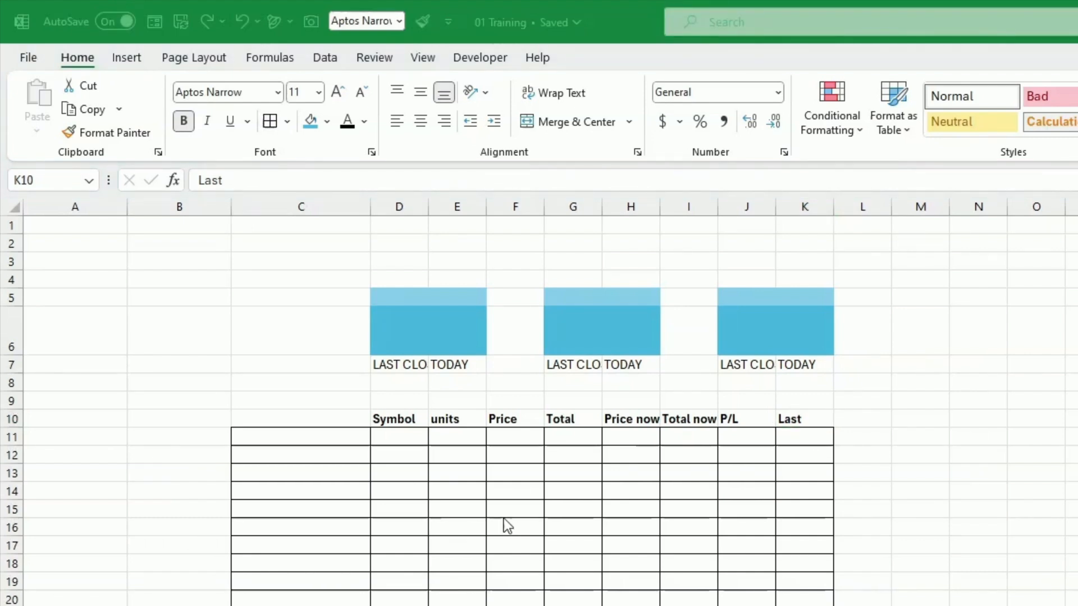
{"action": "key", "text": "alt+Tab"}
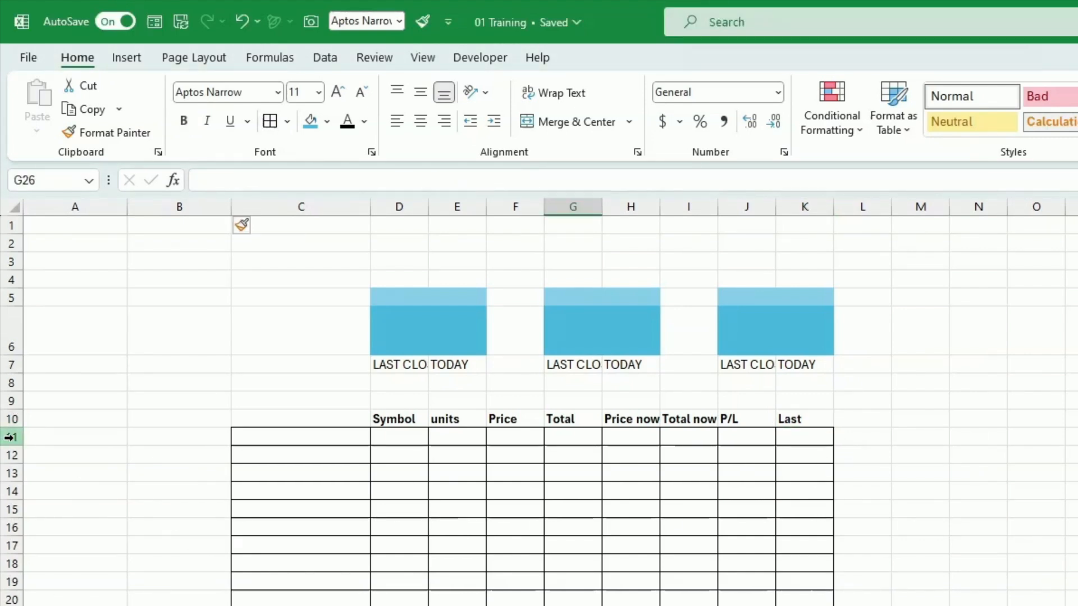
{"action": "left_click_drag", "start_coordinate": [11, 437], "coordinate": [13, 598]}
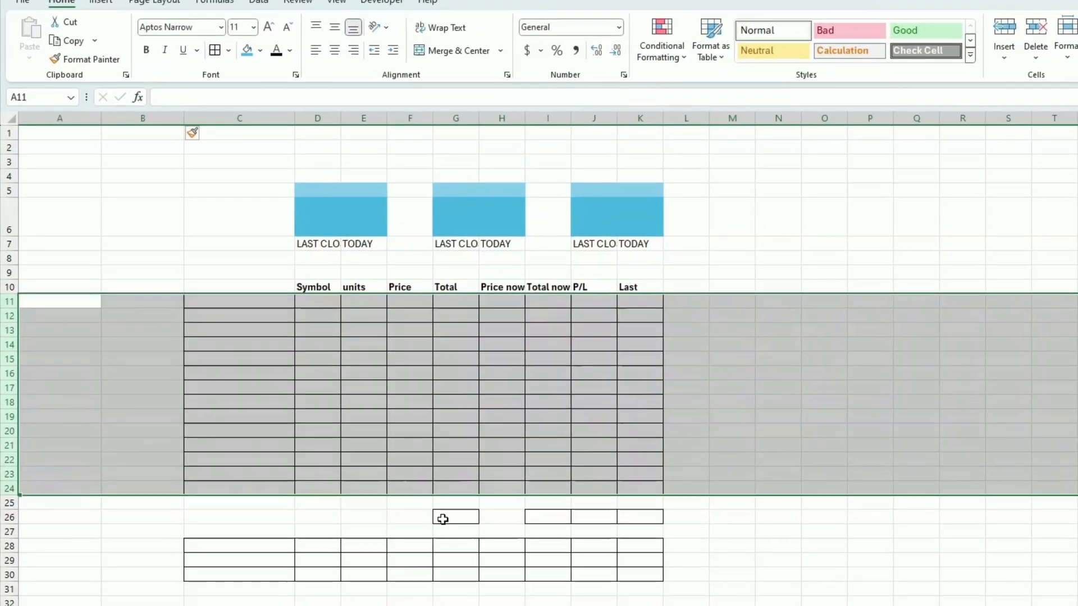
{"action": "left_click", "coordinate": [442, 519]}
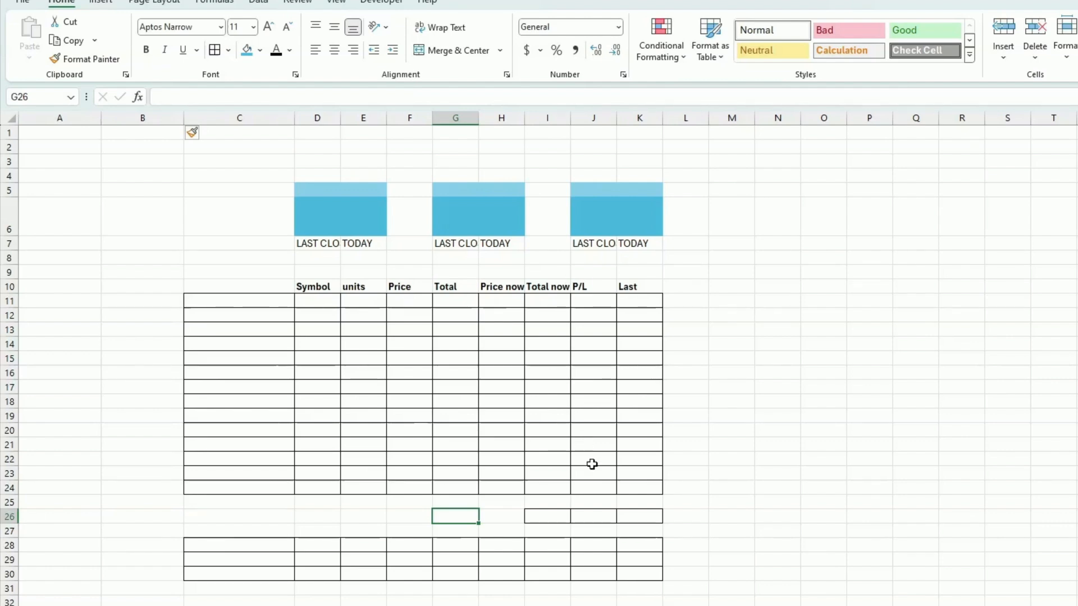
{"action": "left_click", "coordinate": [224, 529]}
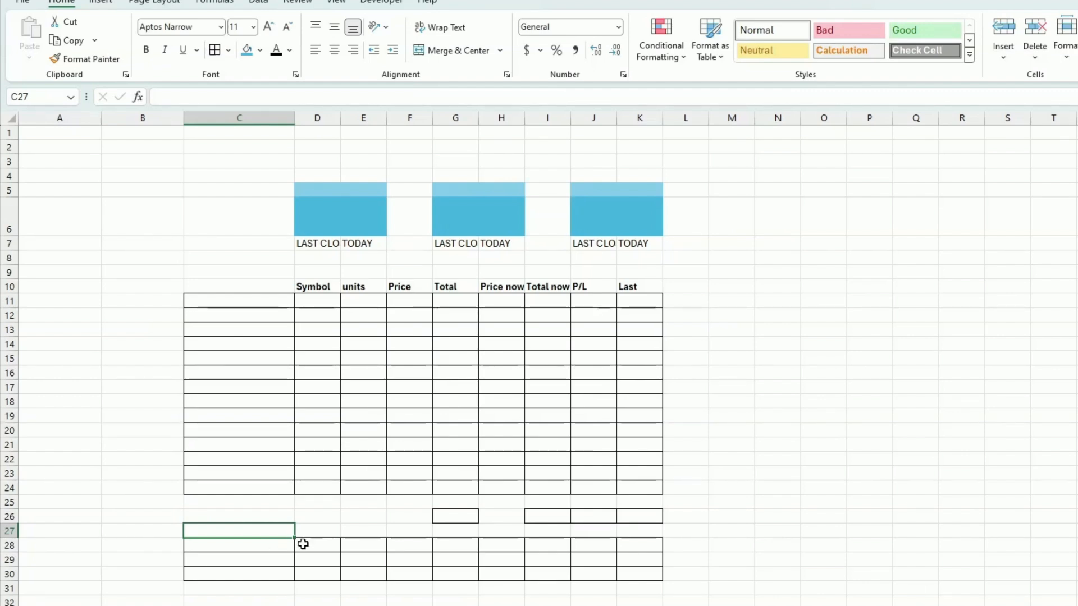
{"action": "left_click_drag", "start_coordinate": [272, 543], "coordinate": [267, 580]}
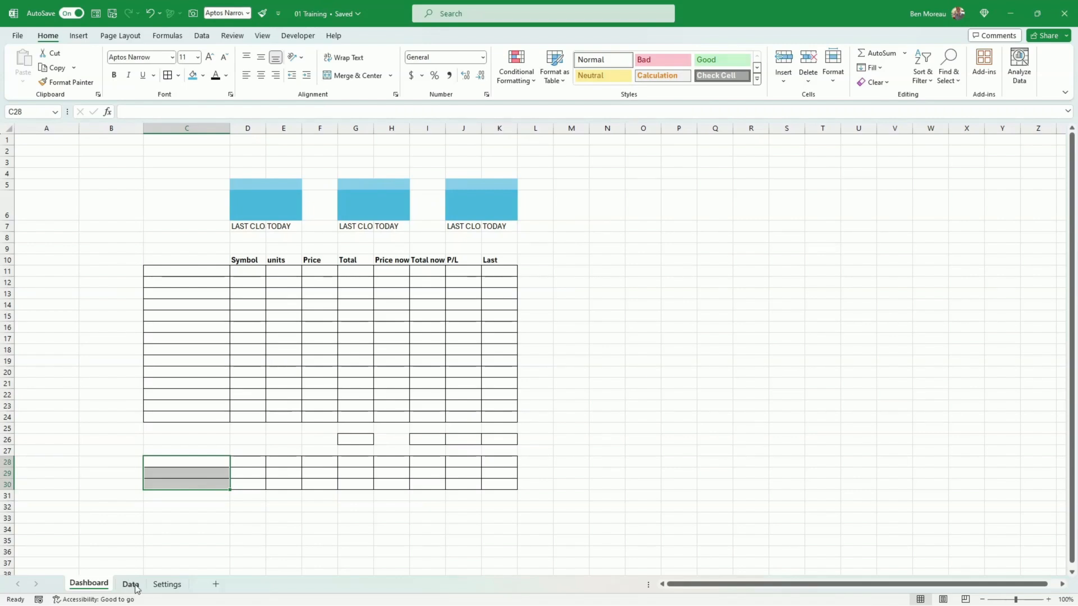
{"action": "left_click", "coordinate": [109, 202]}
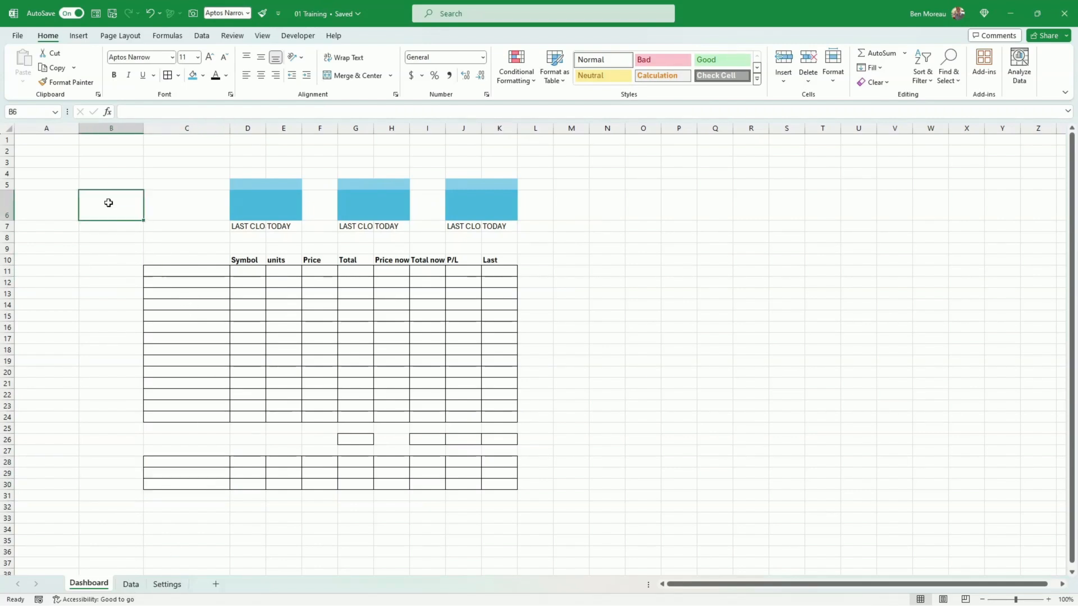
{"action": "left_click", "coordinate": [173, 200]}
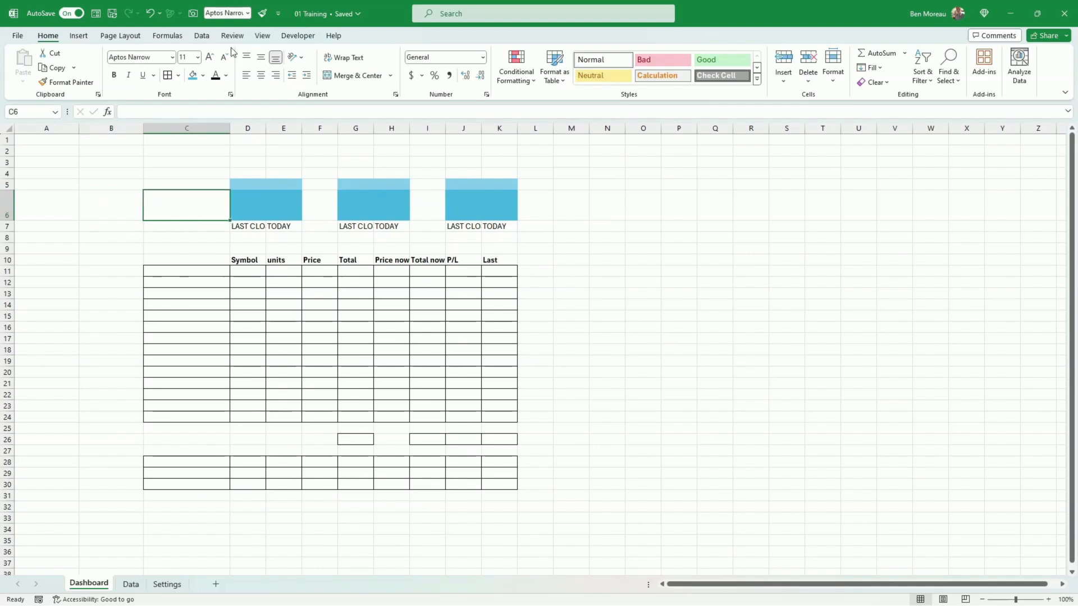
- Check the Settings sheet, return to the Dashboard, and enter the ticker KO in cell C11
{"action": "left_click", "coordinate": [167, 585]}
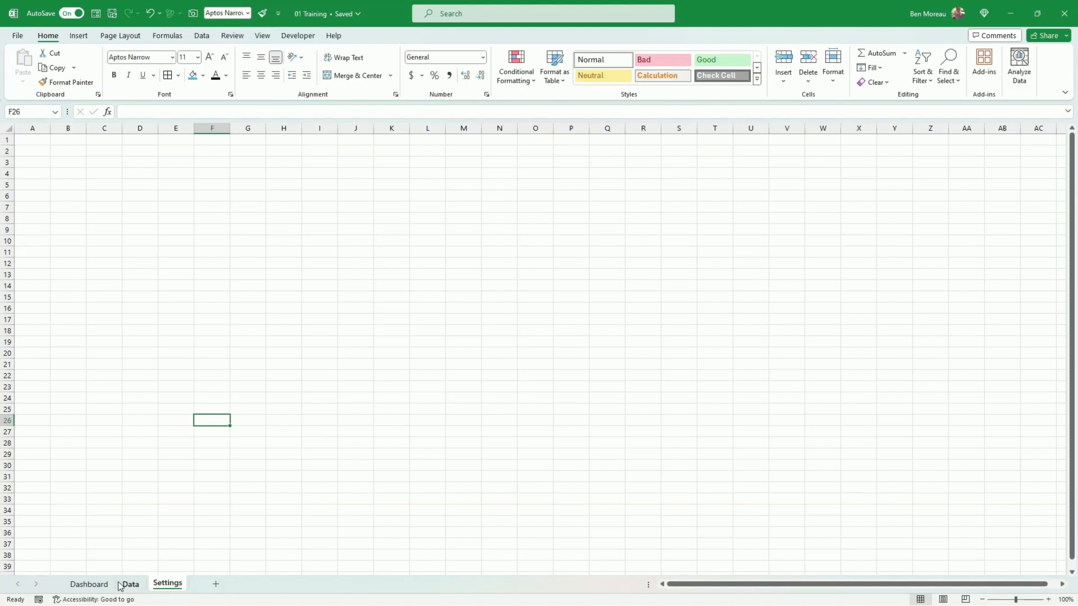
{"action": "left_click", "coordinate": [89, 584]}
{"action": "left_click", "coordinate": [186, 271]}
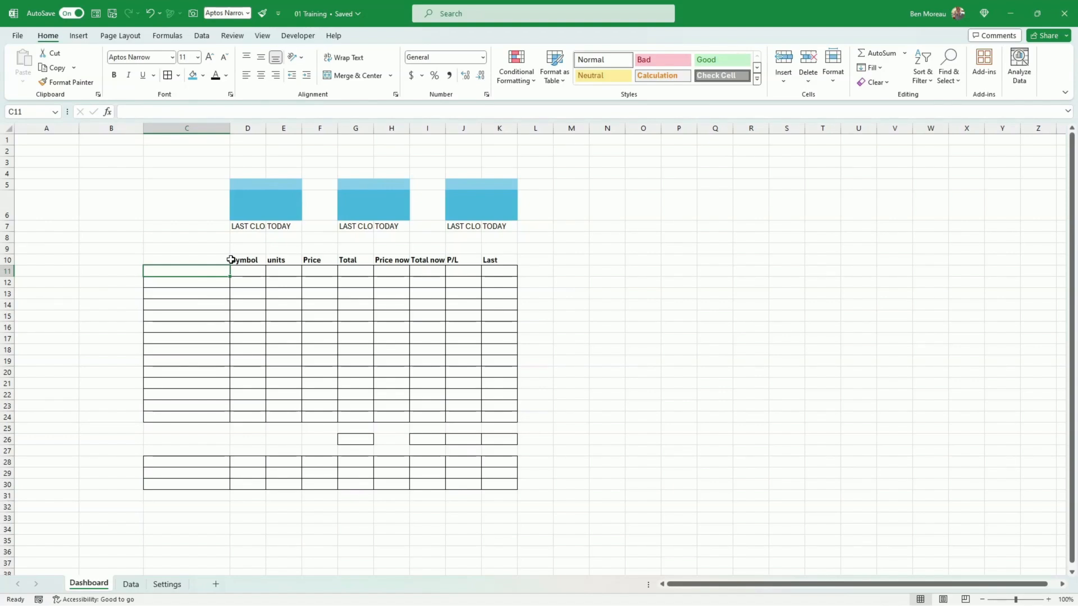
{"action": "type", "text": "KO"}
{"action": "key", "text": "Return"}
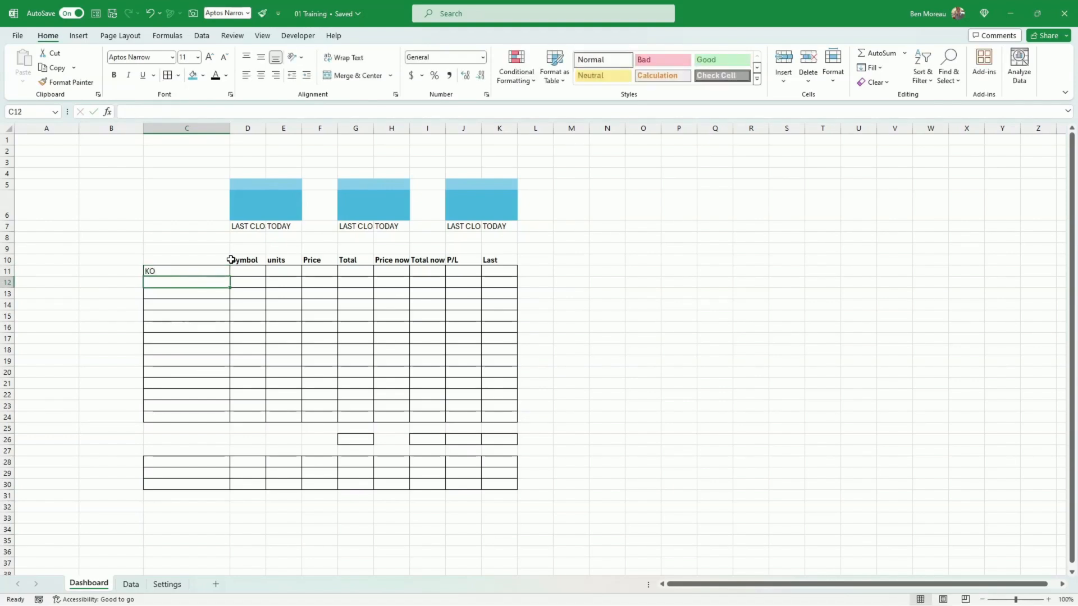
{"action": "key", "text": "Up"}
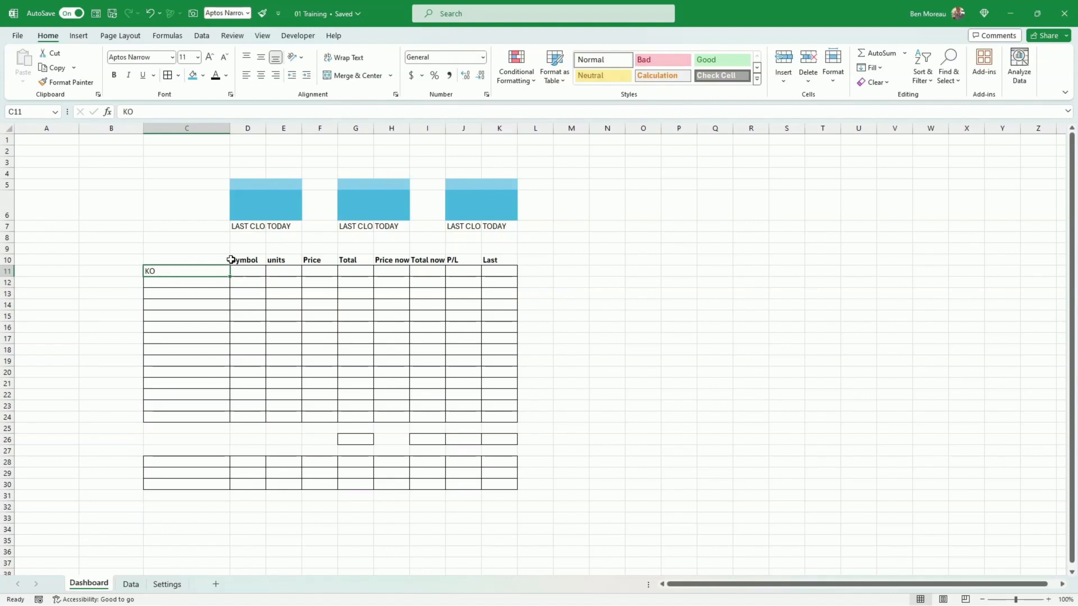
- Convert C11 to the Stocks data type, matched to The Coca-Cola Company on the New York Stock Exchange
{"action": "left_click", "coordinate": [202, 35]}
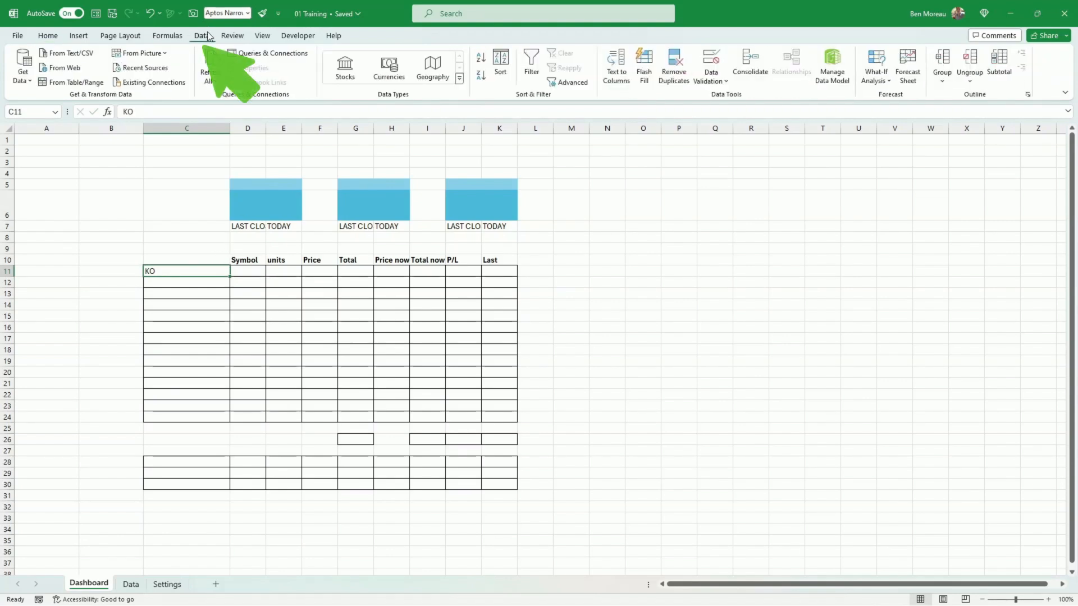
{"action": "left_click", "coordinate": [344, 67]}
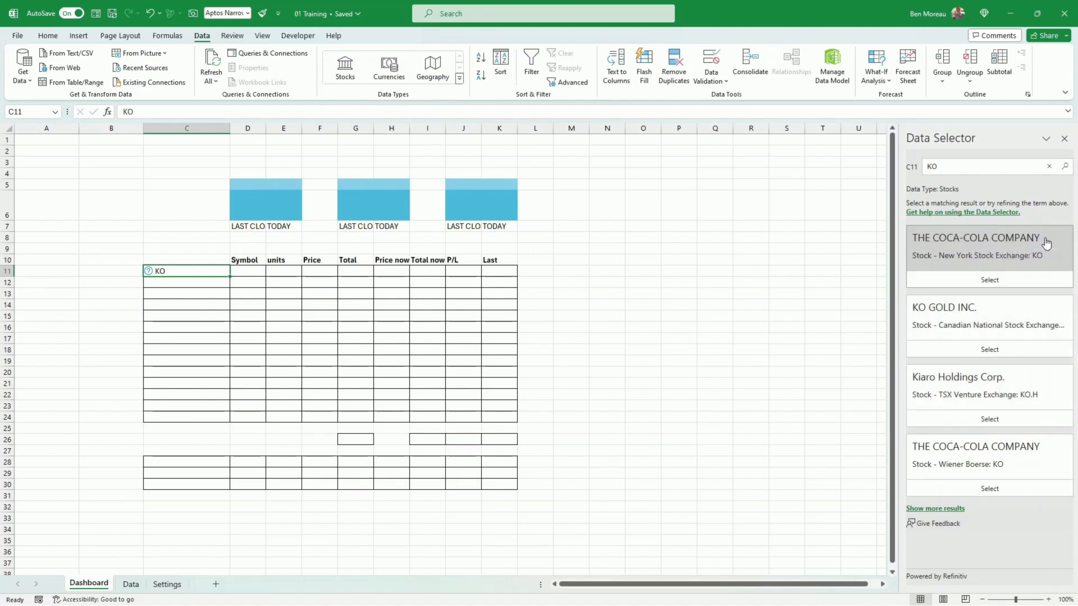
{"action": "left_click", "coordinate": [988, 281]}
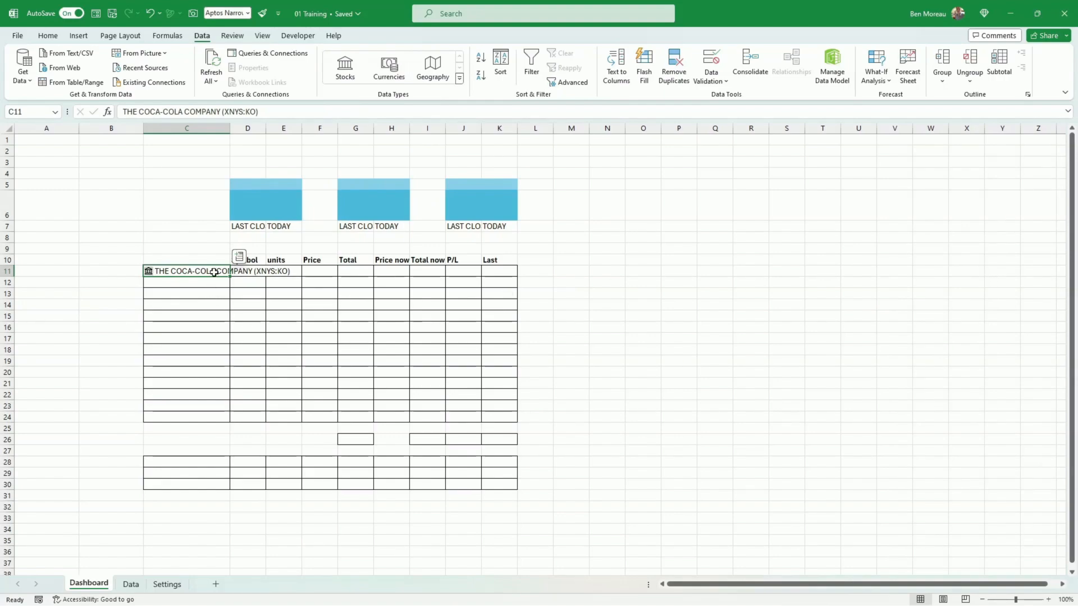
- Widen column C so the full company name in C11 fits inside its cell
{"action": "left_click", "coordinate": [247, 271]}
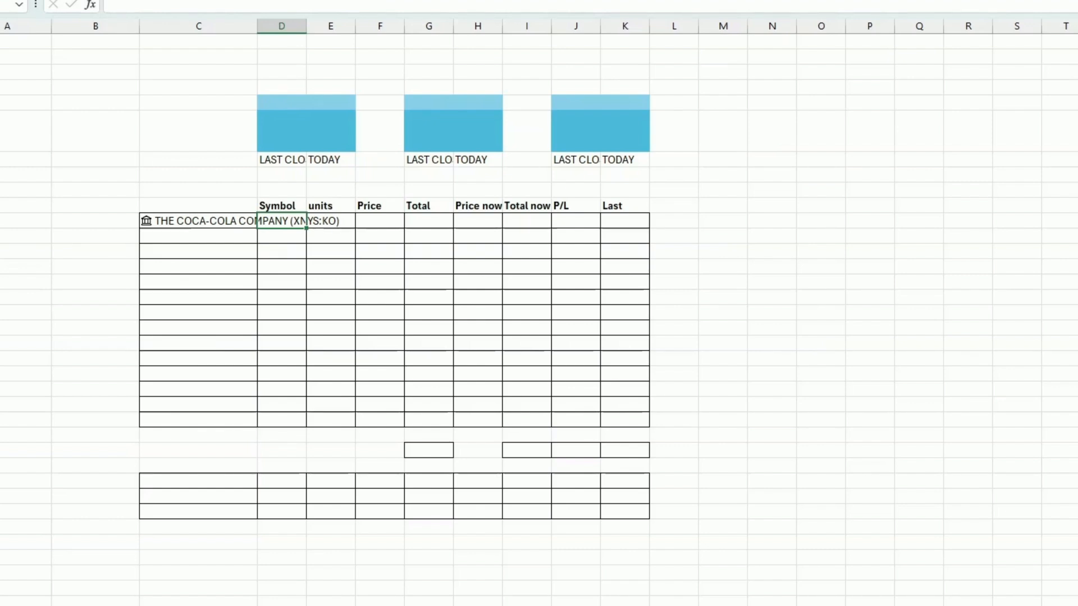
{"action": "left_click", "coordinate": [255, 224]}
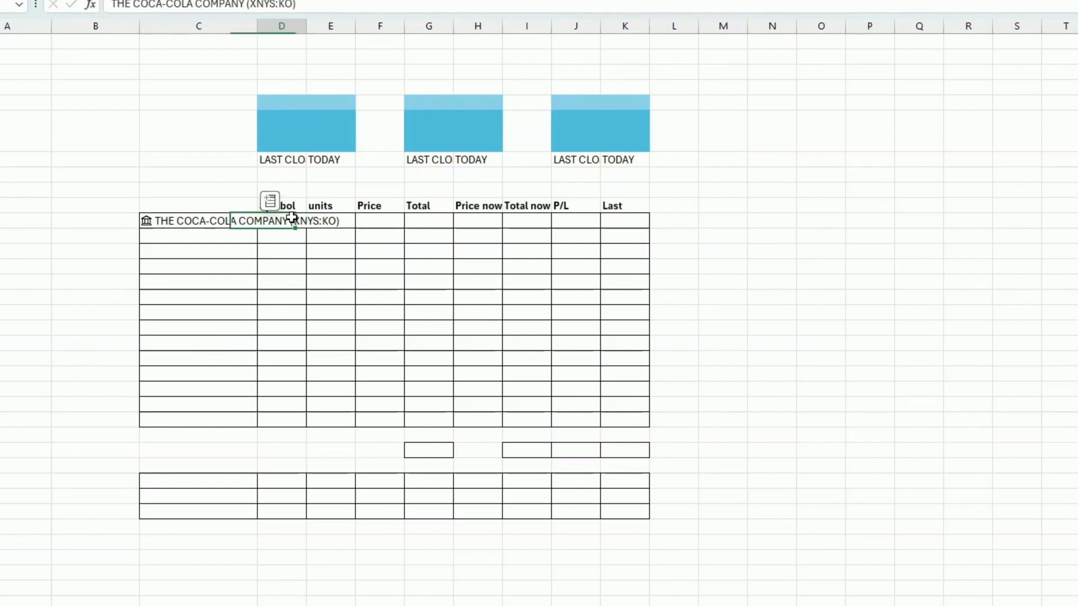
{"action": "left_click", "coordinate": [291, 218]}
{"action": "left_click", "coordinate": [223, 222]}
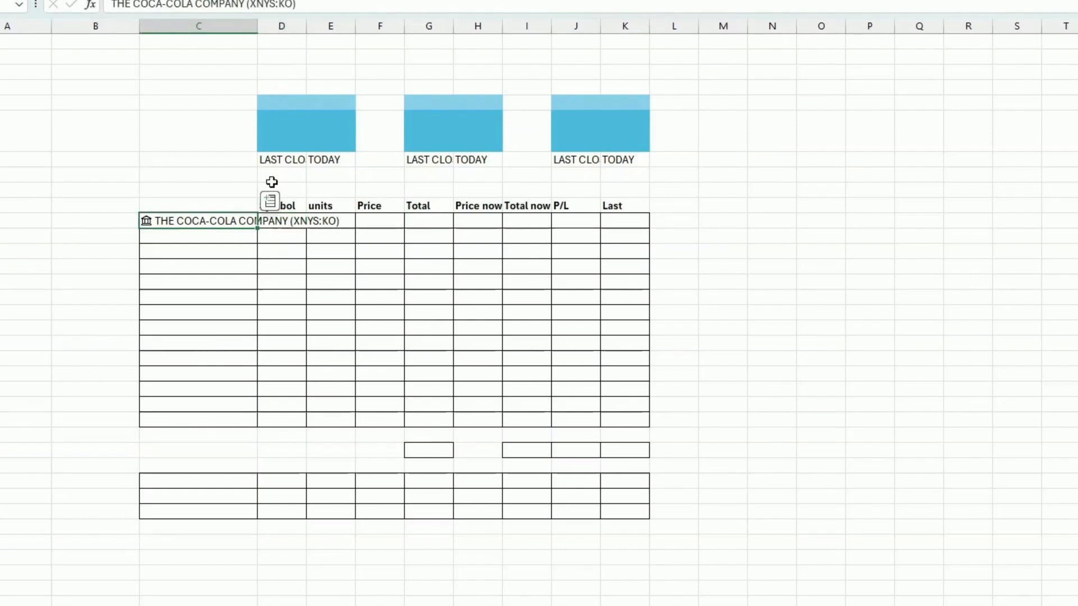
{"action": "left_click_drag", "start_coordinate": [254, 27], "coordinate": [352, 29]}
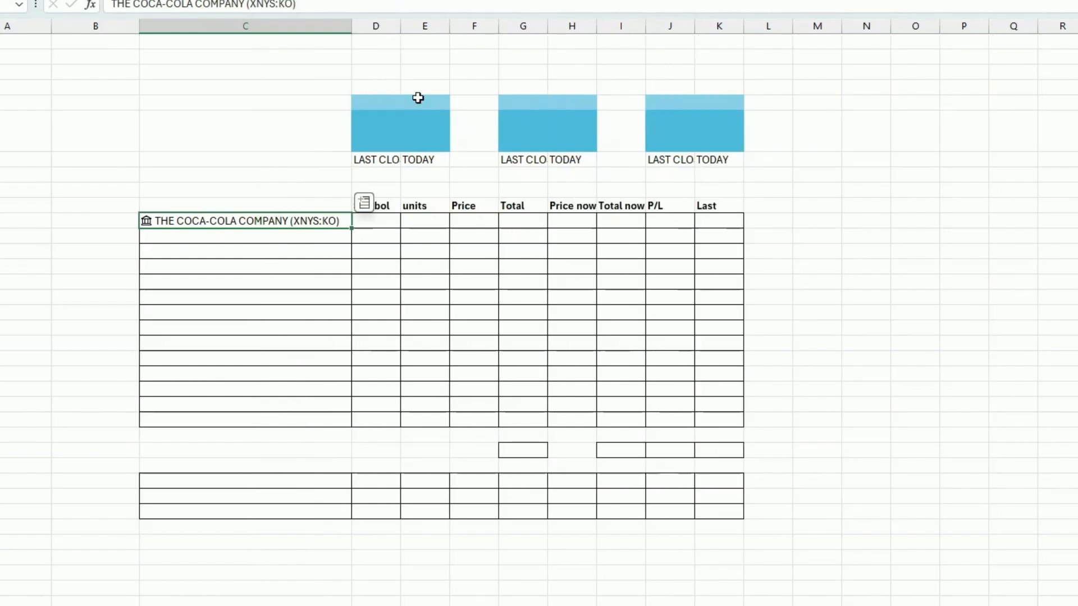
- Extract the Ticker symbol field from the Coca-Cola stock in C11 into the Symbol cell D11
{"action": "left_click", "coordinate": [376, 222]}
{"action": "left_click", "coordinate": [312, 222]}
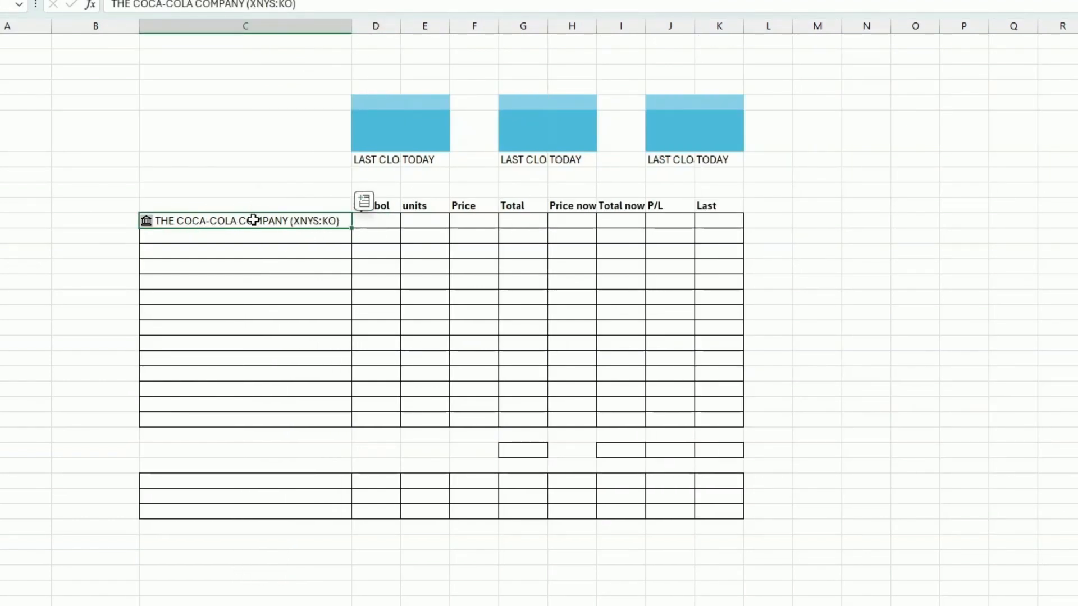
{"action": "left_click", "coordinate": [364, 203]}
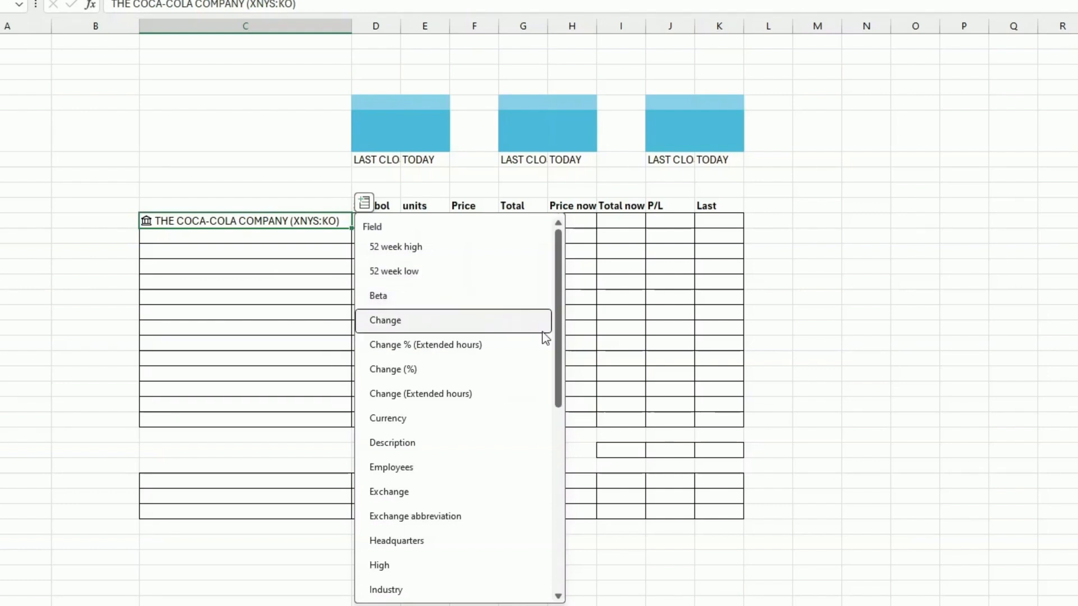
{"action": "left_click_drag", "start_coordinate": [560, 320], "coordinate": [536, 532]}
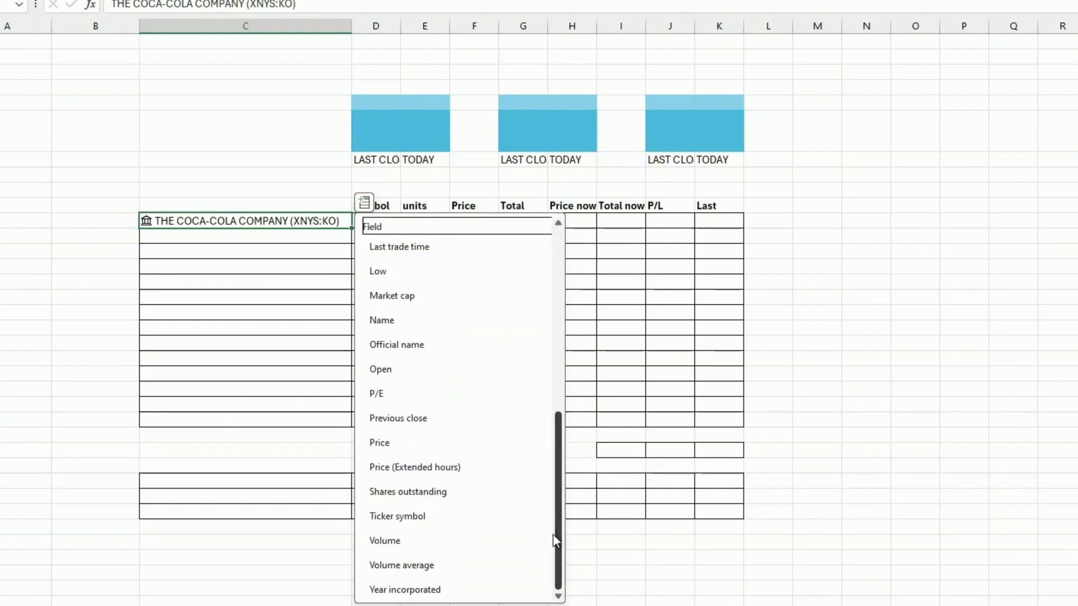
{"action": "left_click", "coordinate": [435, 517]}
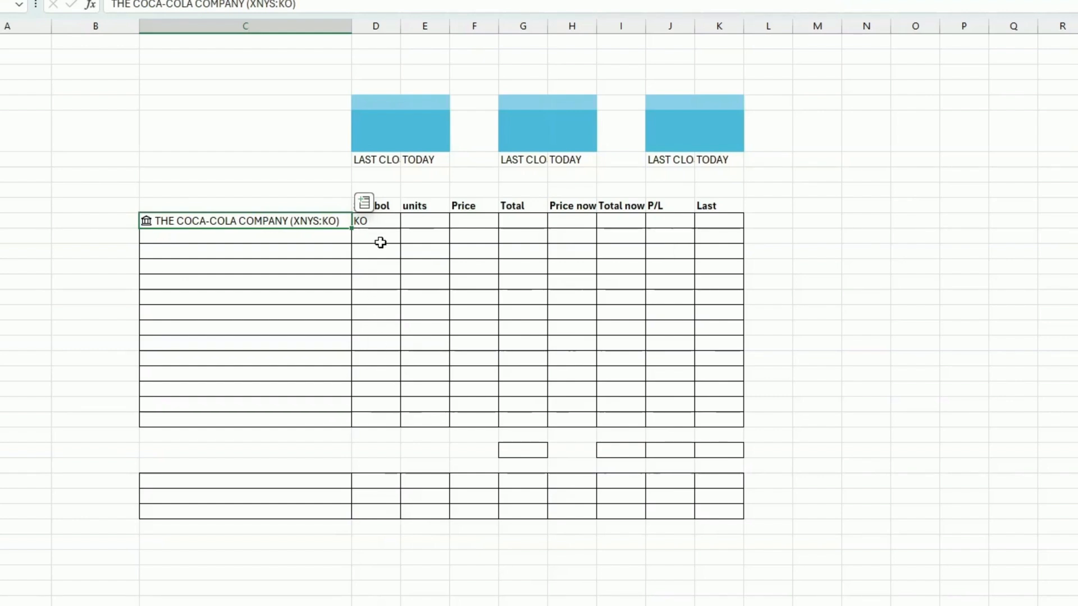
{"action": "left_click", "coordinate": [385, 220]}
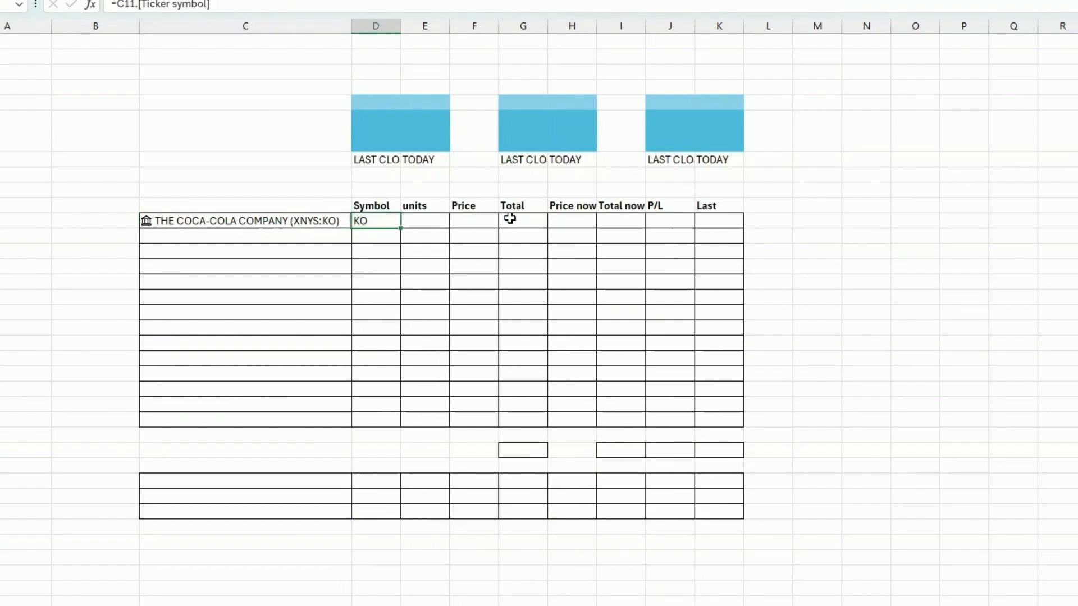
{"action": "left_click", "coordinate": [603, 264]}
{"action": "left_click_drag", "start_coordinate": [426, 220], "coordinate": [505, 219]}
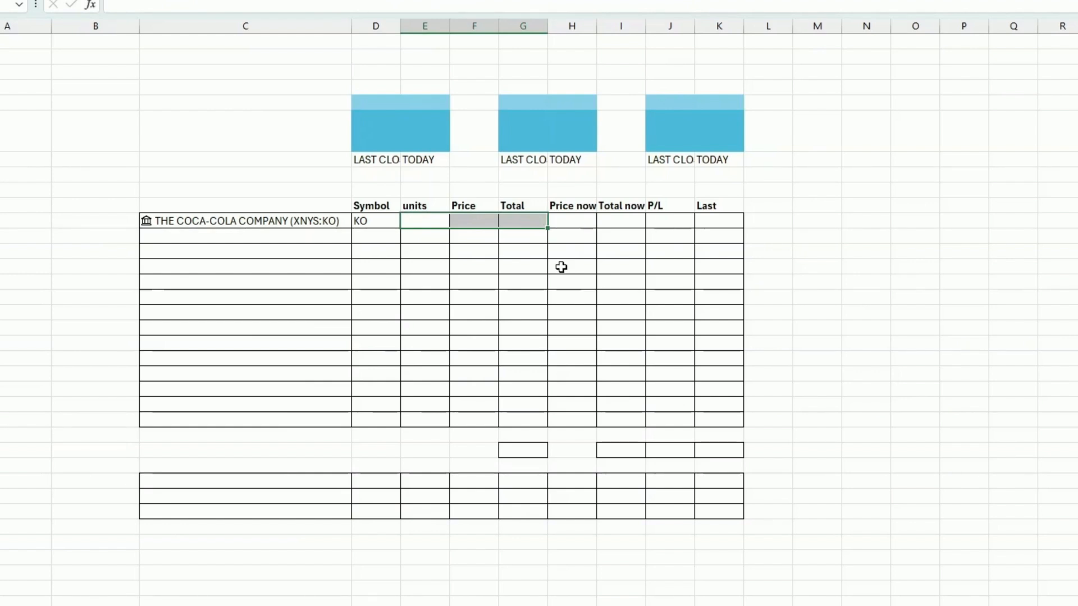
{"action": "left_click_drag", "start_coordinate": [442, 206], "coordinate": [452, 207]}
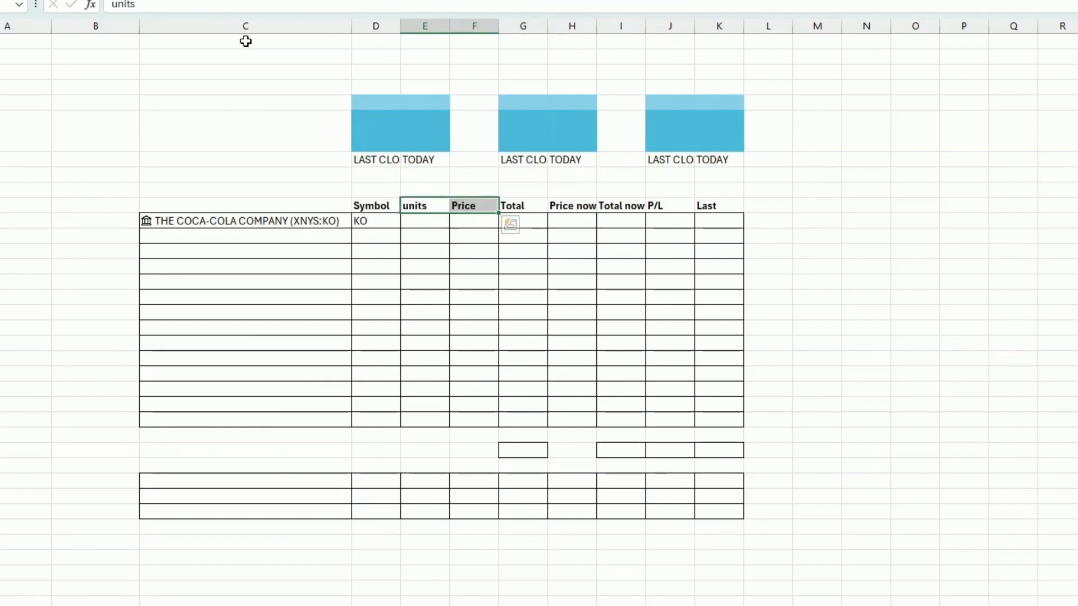
- Enter the formula =C11.Price in the Price now cell H11, removing any stray cell reference from it
{"action": "left_click", "coordinate": [573, 219]}
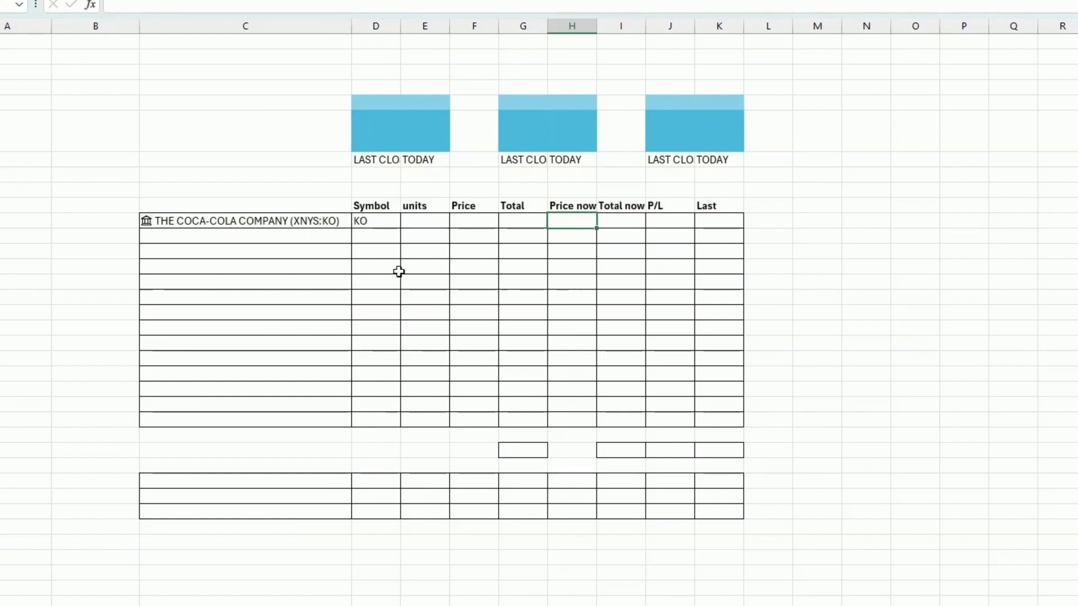
{"action": "type", "text": "="}
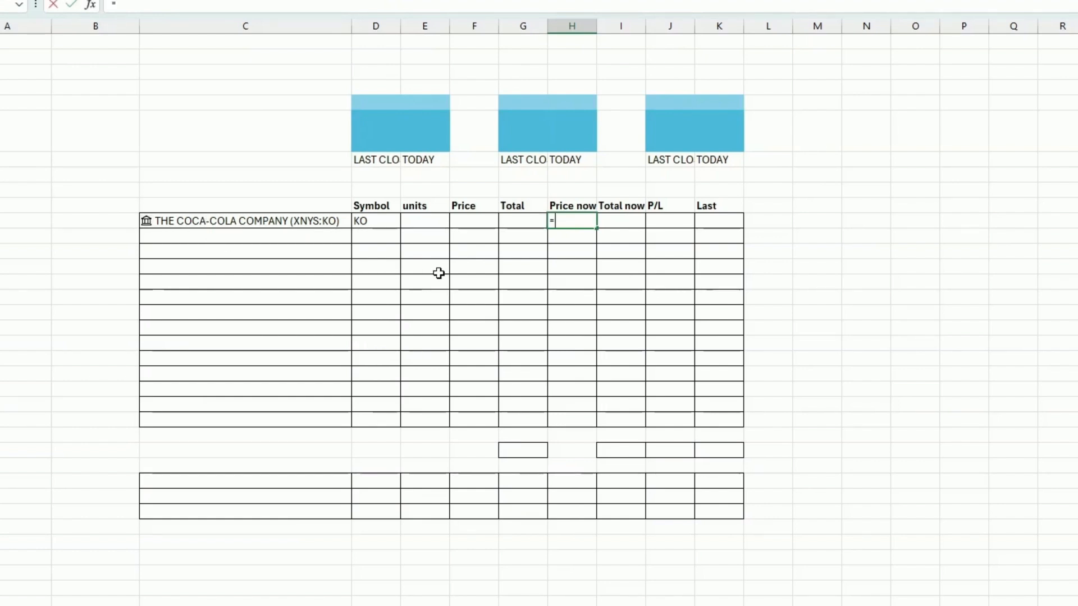
{"action": "left_click", "coordinate": [257, 220]}
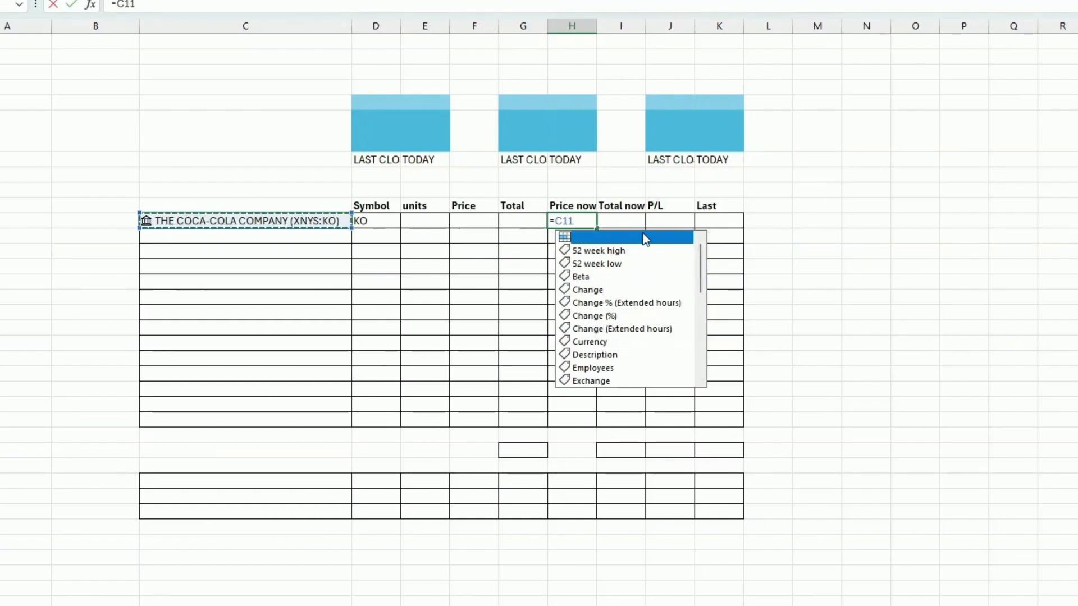
{"action": "left_click_drag", "start_coordinate": [703, 265], "coordinate": [709, 330]}
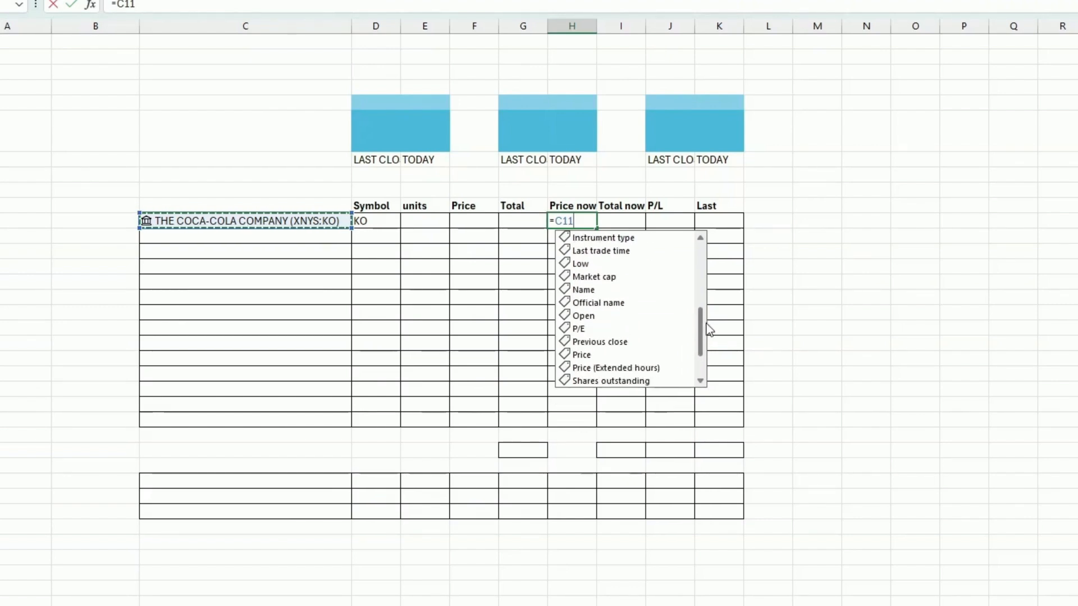
{"action": "double_click", "coordinate": [589, 355]}
{"action": "left_click", "coordinate": [598, 328]}
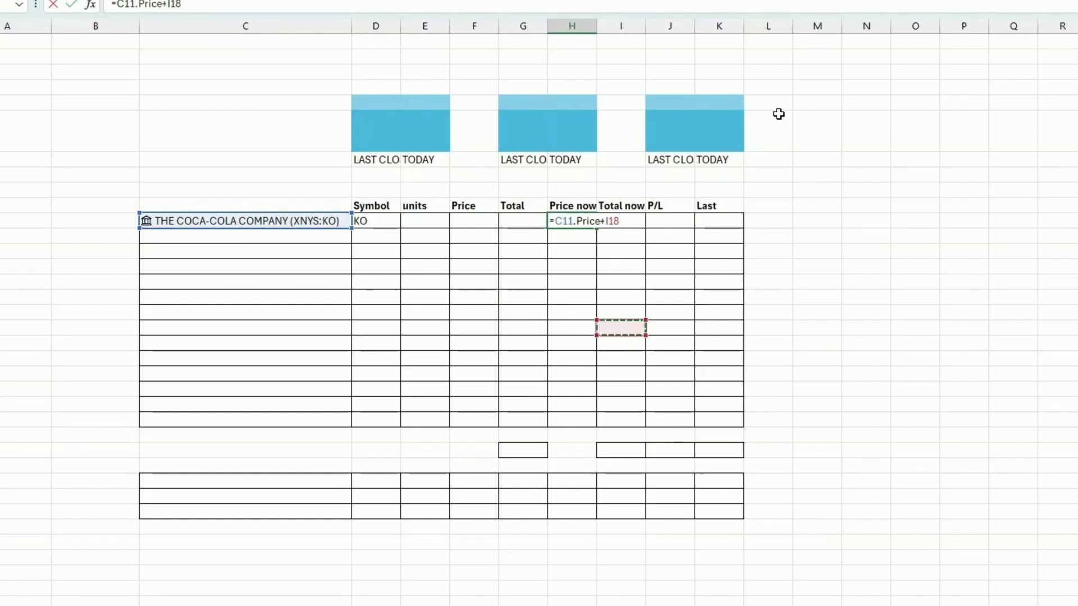
{"action": "key", "text": "BackSpace"}
{"action": "key", "text": "BackSpace"}
{"action": "key", "text": "BackSpace"}
{"action": "key", "text": "BackSpace"}
{"action": "key", "text": "ctrl+Return"}
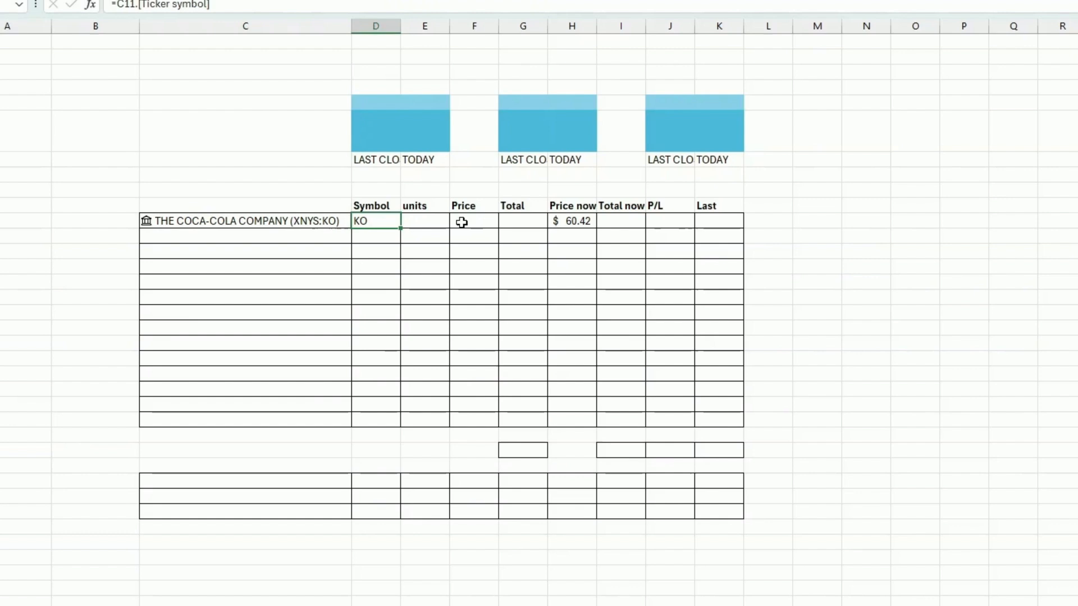
- Enter 100 units in E11 and a purchase price of 100 in F11 for the Coca-Cola holding
{"action": "left_click", "coordinate": [438, 223]}
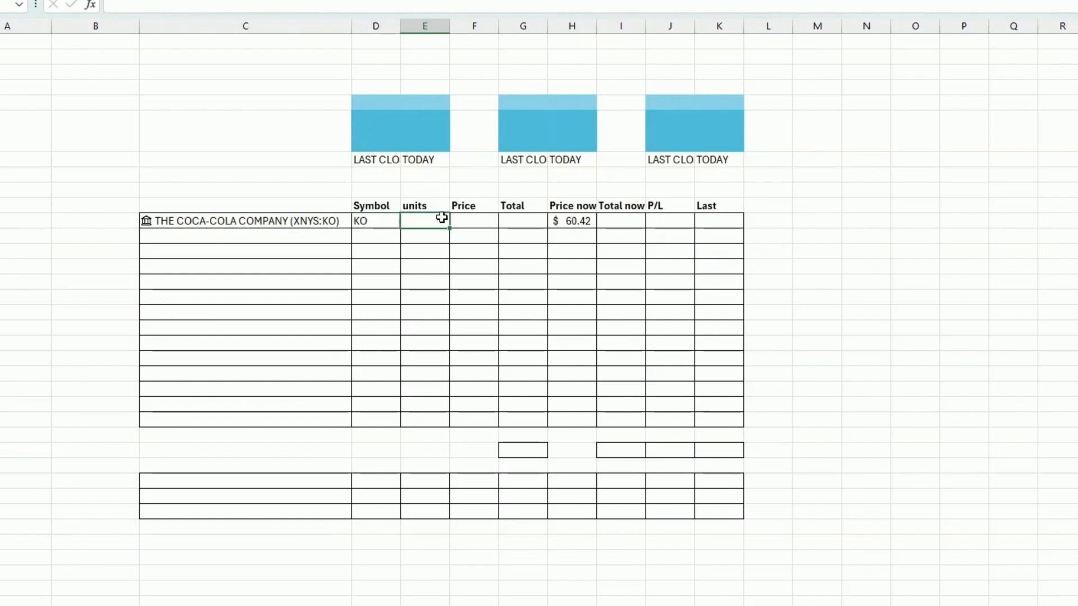
{"action": "type", "text": "100"}
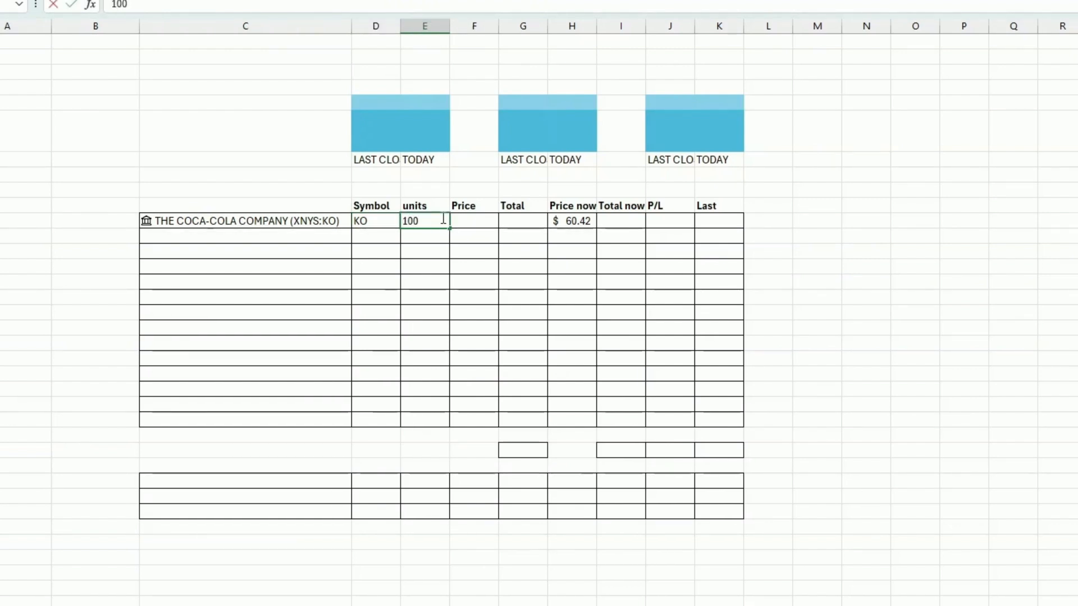
{"action": "key", "text": "Tab"}
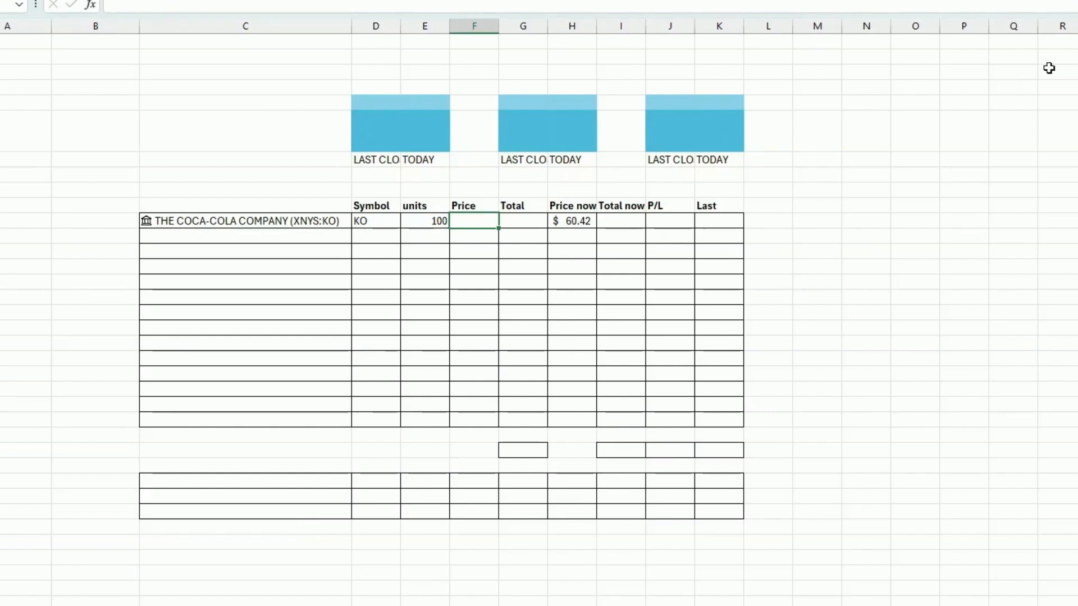
{"action": "type", "text": "100"}
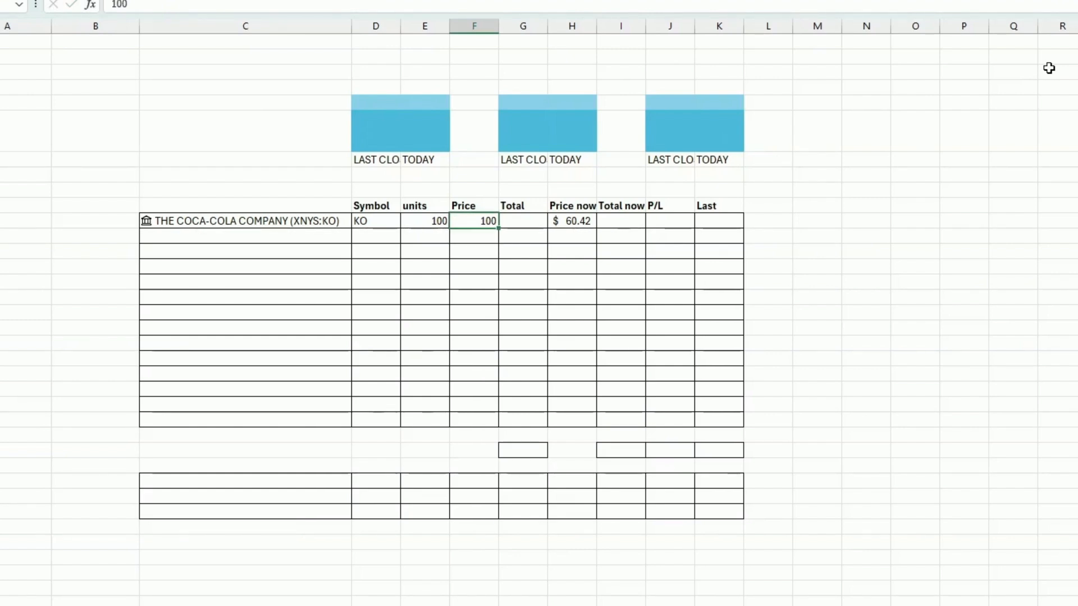
- Calculate the purchase total in G11 with the formula =E11*F11
{"action": "key", "text": "Tab"}
{"action": "type", "text": "="}
{"action": "key", "text": "Left"}
{"action": "key", "text": "Left"}
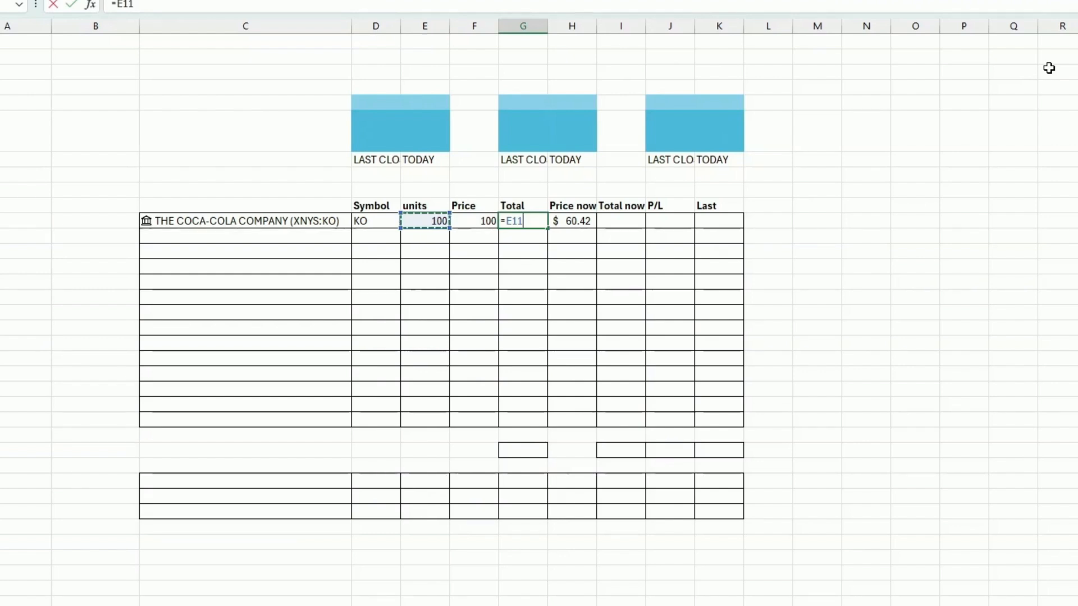
{"action": "type", "text": "*"}
{"action": "key", "text": "Left"}
{"action": "key", "text": "Return"}
{"action": "key", "text": "Up"}
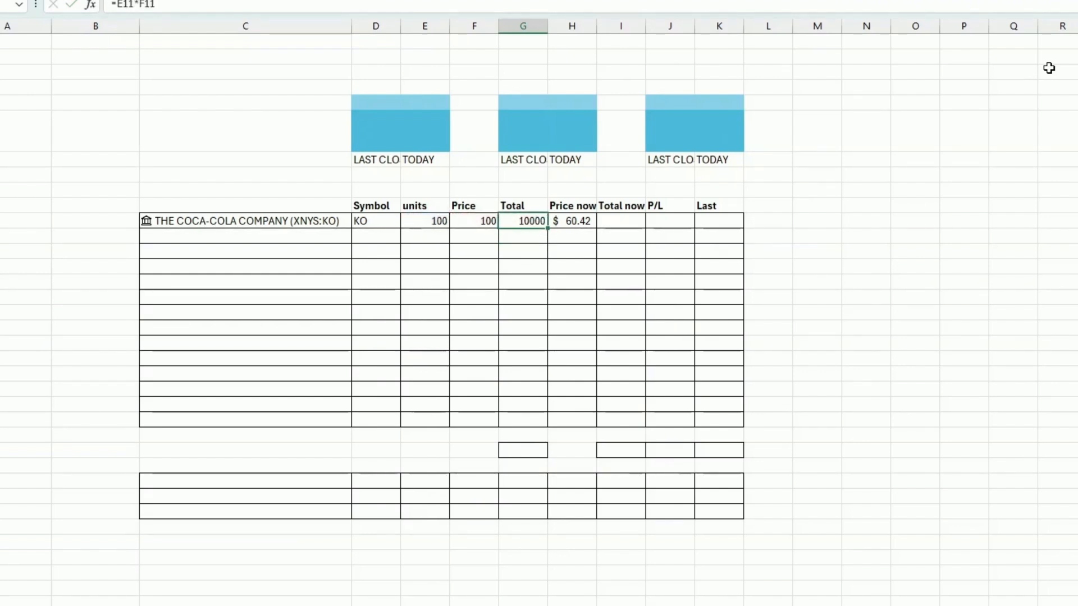
- Calculate the current total in the Total now cell I11 with the formula =E11*H11
{"action": "left_click", "coordinate": [617, 220]}
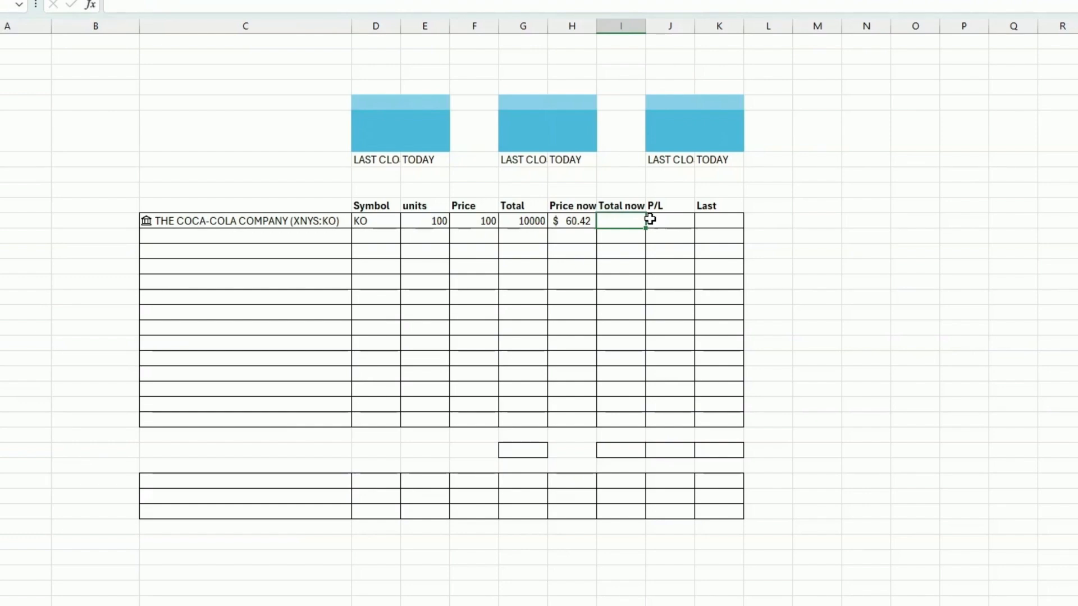
{"action": "type", "text": "="}
{"action": "key", "text": "Left"}
{"action": "key", "text": "Left"}
{"action": "key", "text": "Left"}
{"action": "key", "text": "Left"}
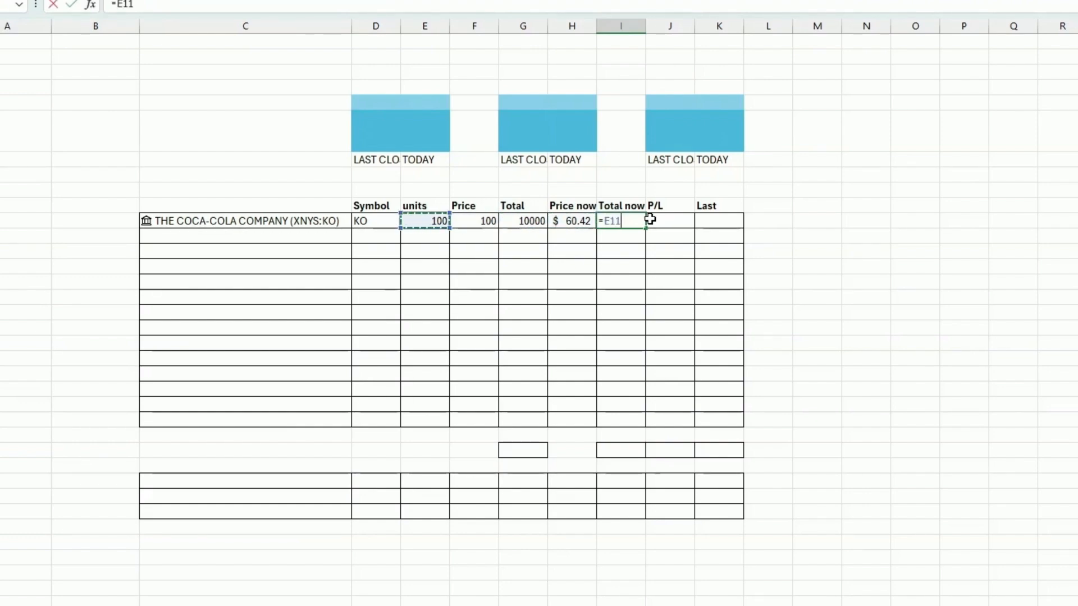
{"action": "type", "text": "*"}
{"action": "key", "text": "Left"}
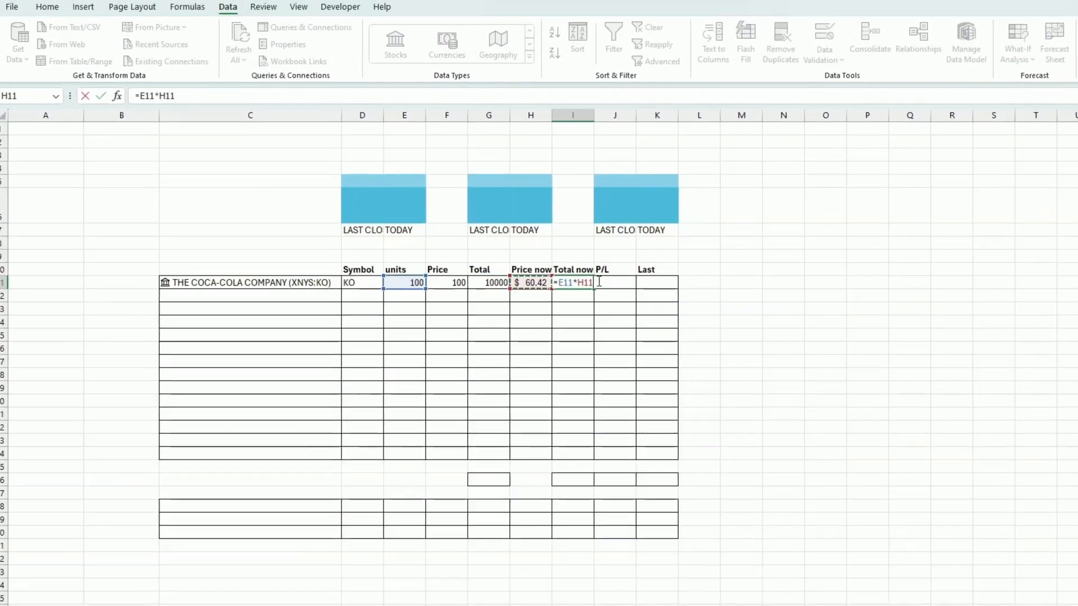
{"action": "key", "text": "Return"}
- Copy the currency format of the Total now cell I11 to the purchase total in G11
{"action": "left_click", "coordinate": [594, 285]}
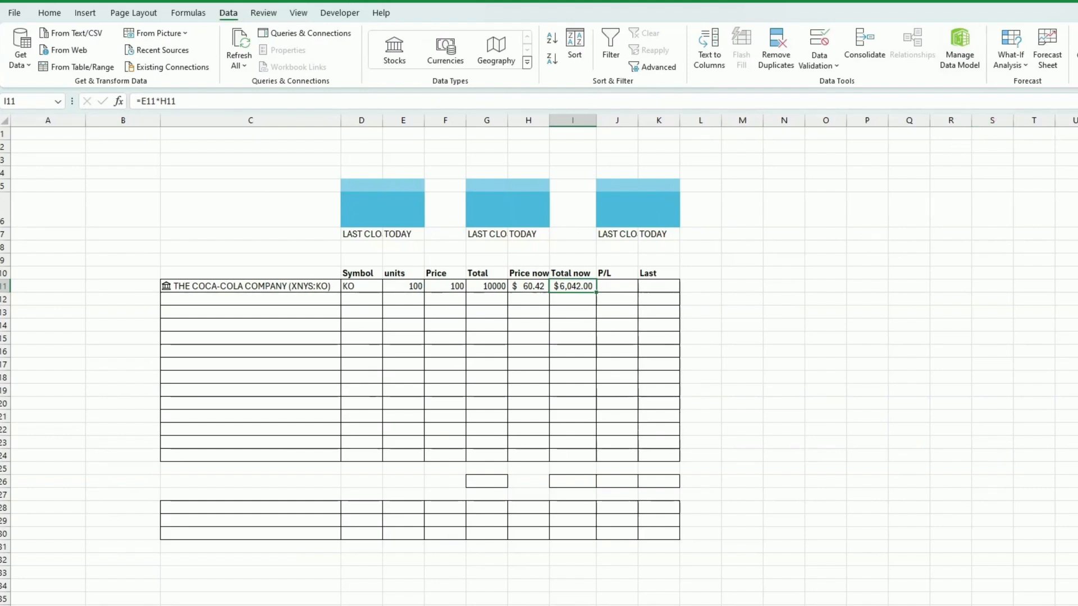
{"action": "left_click", "coordinate": [55, 14]}
{"action": "left_click", "coordinate": [72, 67]}
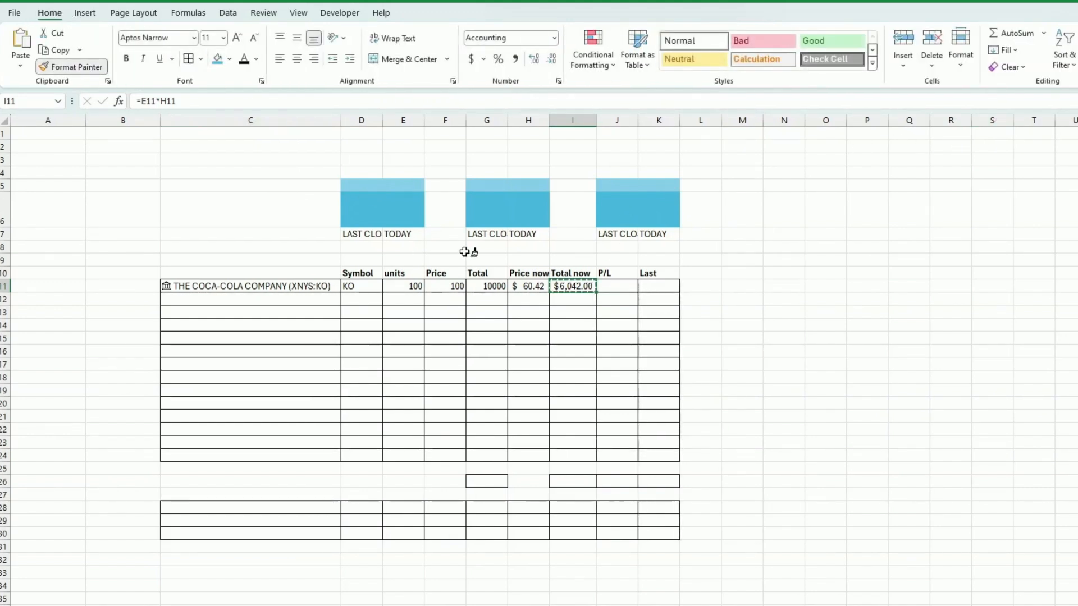
{"action": "left_click", "coordinate": [483, 287]}
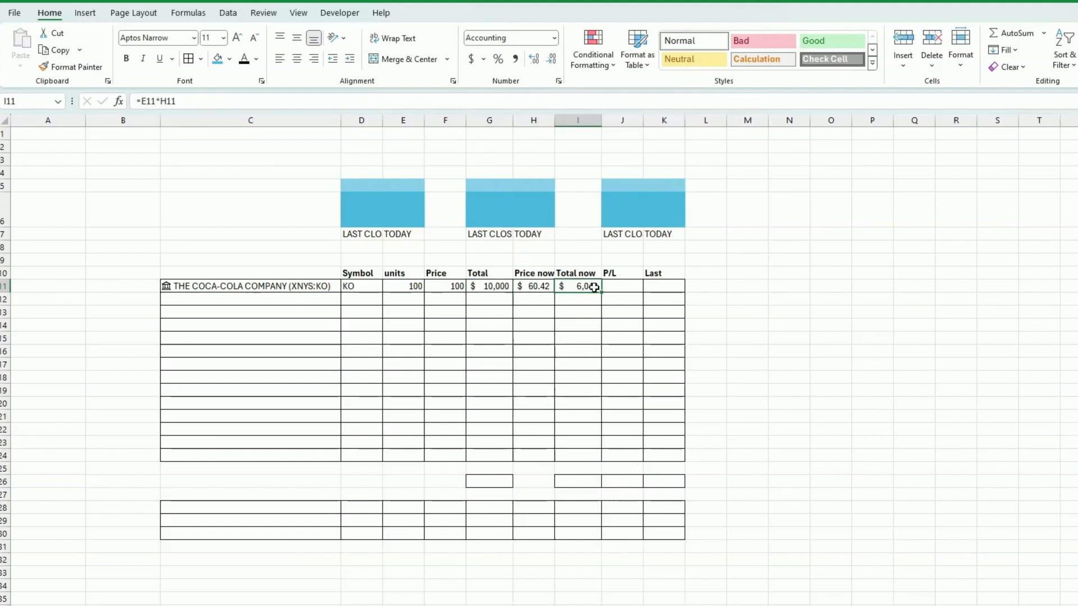
- Calculate the Coca-Cola profit or loss in the P/L cell J11 with the formula =I11-G11
{"action": "left_click", "coordinate": [624, 287]}
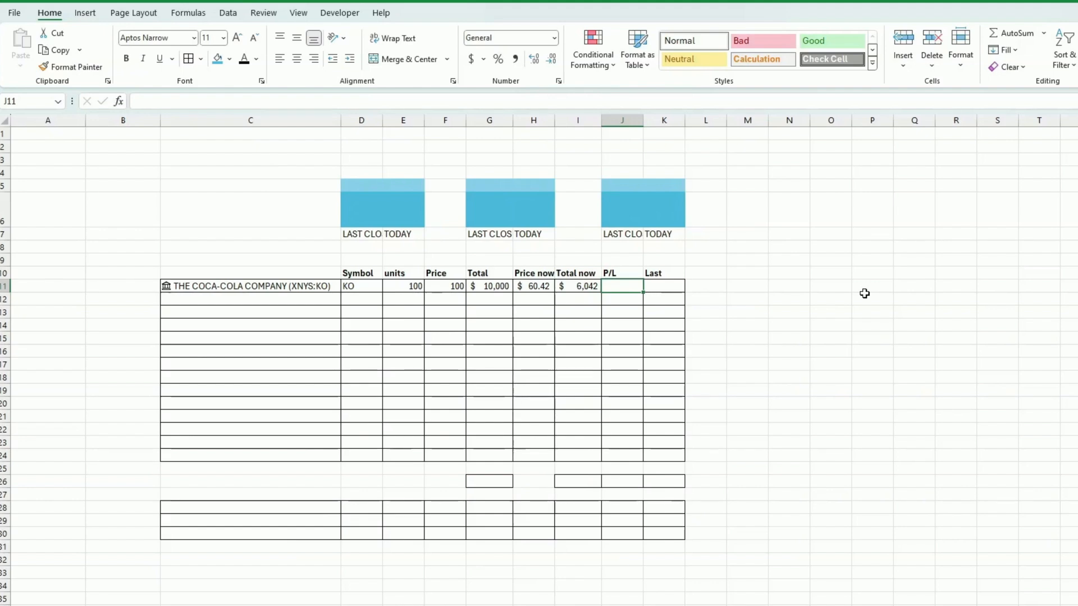
{"action": "type", "text": "="}
{"action": "key", "text": "Left"}
{"action": "type", "text": "-"}
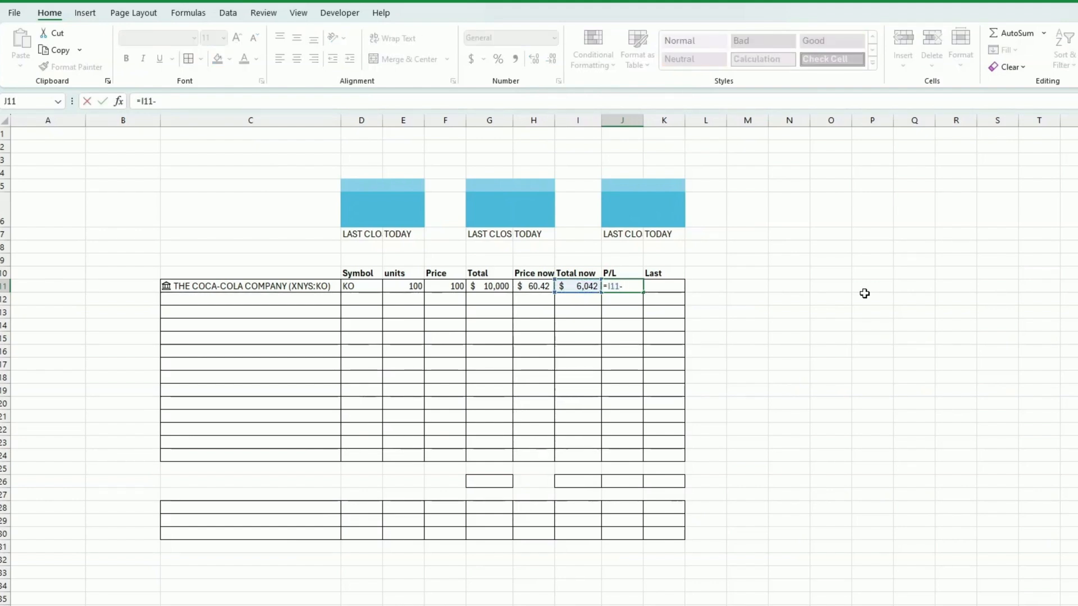
{"action": "key", "text": "Left"}
{"action": "key", "text": "Left"}
{"action": "key", "text": "Left"}
{"action": "key", "text": "Return"}
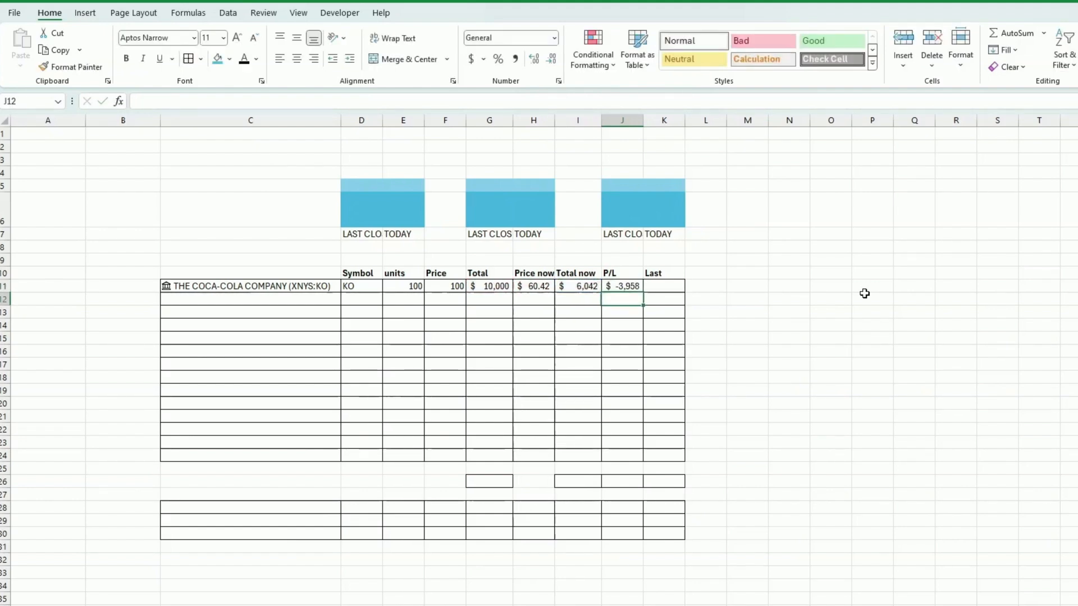
{"action": "key", "text": "Up"}
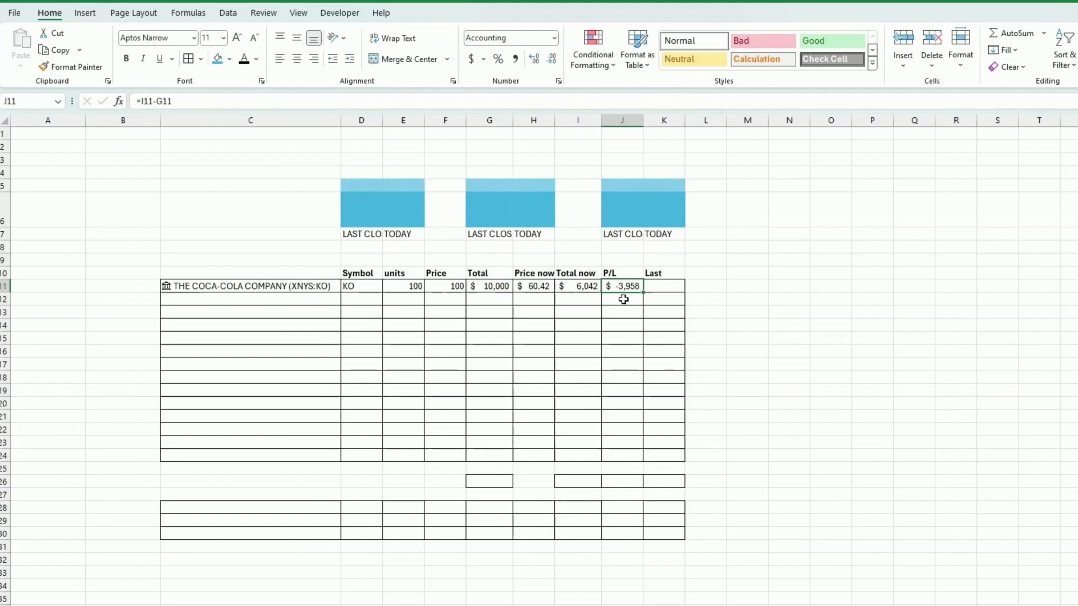
- Fill the ticker symbol formula from D11 down to D17
{"action": "left_click", "coordinate": [658, 285]}
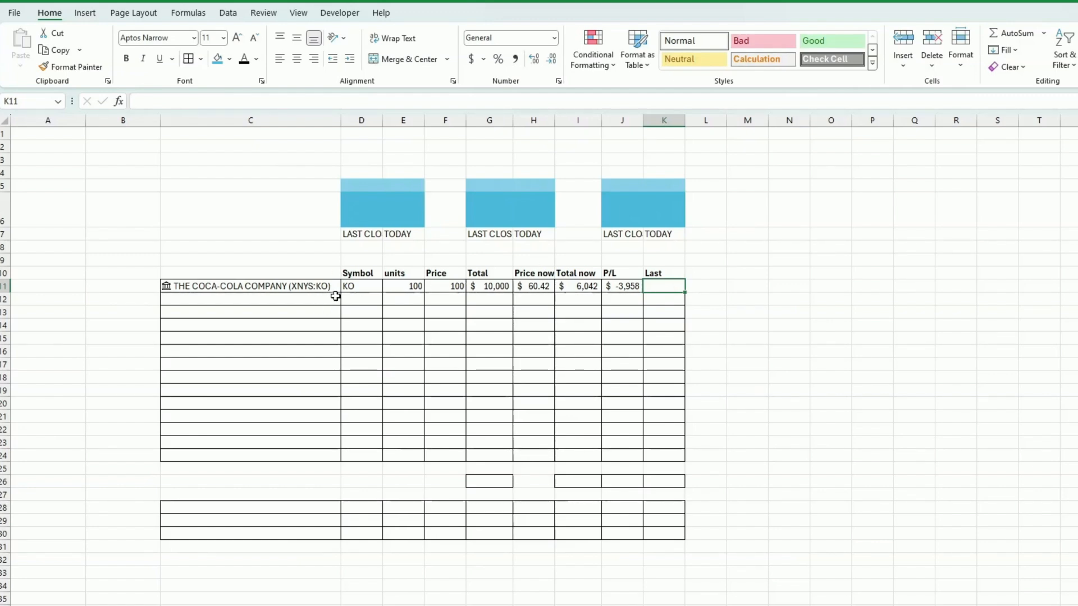
{"action": "left_click", "coordinate": [377, 290]}
{"action": "left_click_drag", "start_coordinate": [382, 292], "coordinate": [382, 368]}
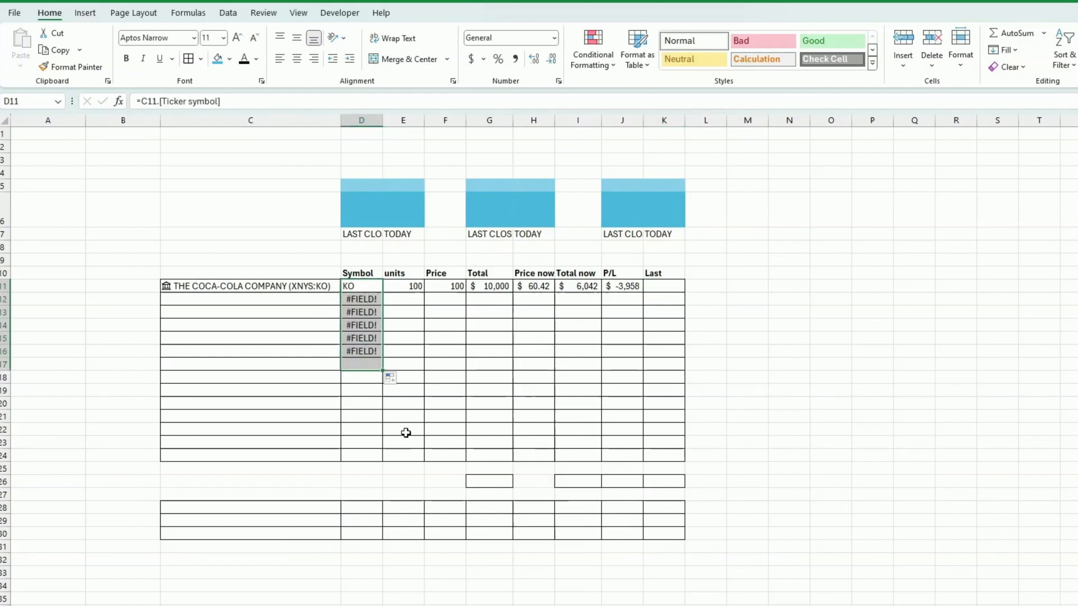
- Change the Symbol formula in D11 to =IF(C11<>"",C11.[Ticker symbol],"") so that rows without a stock stay blank
{"action": "left_click", "coordinate": [369, 287]}
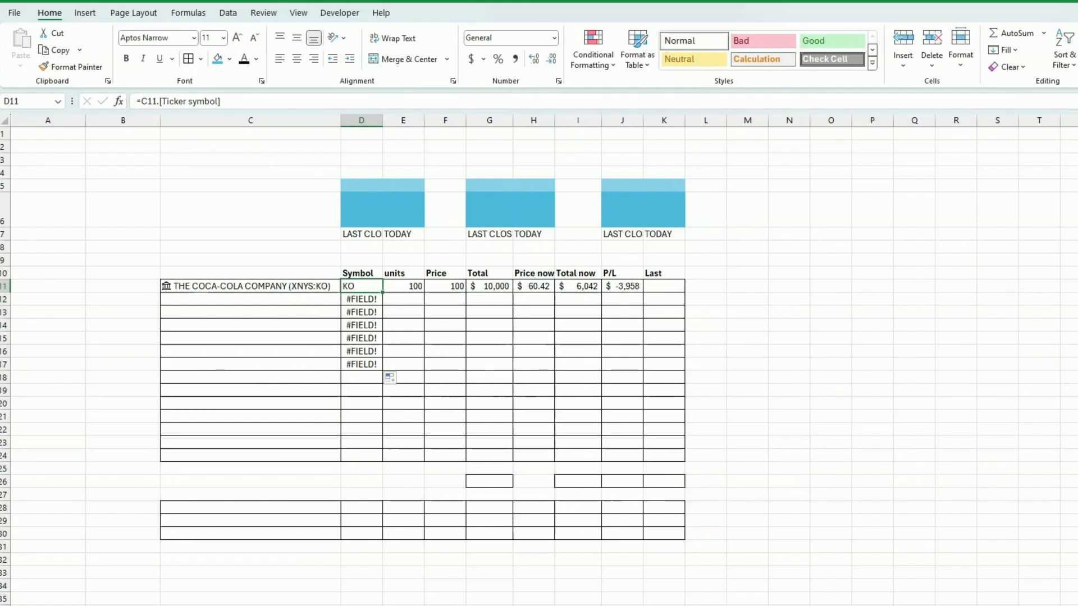
{"action": "left_click", "coordinate": [143, 97]}
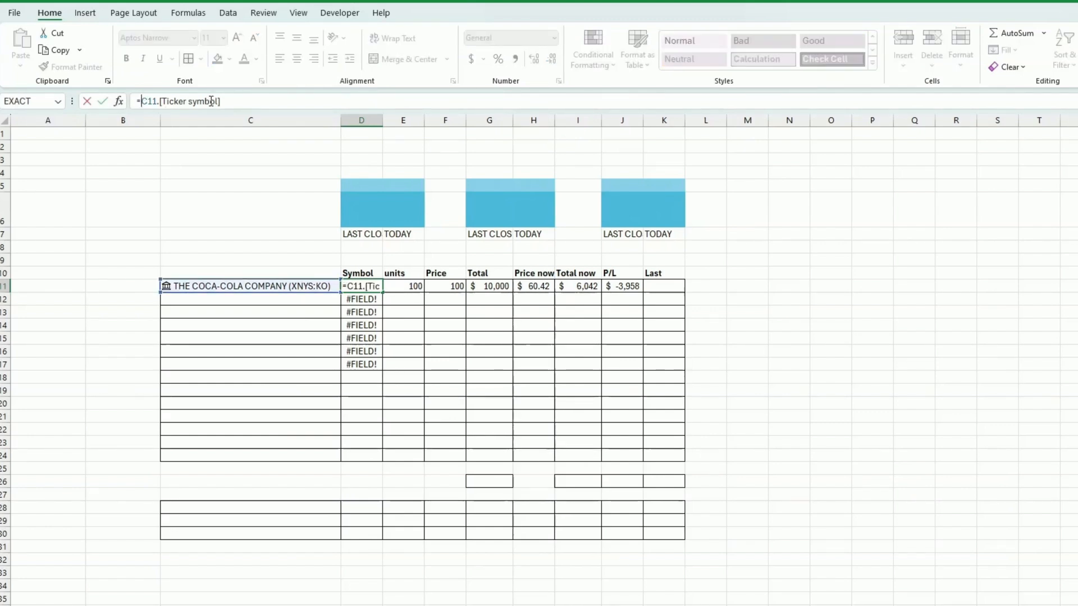
{"action": "type", "text": "if("}
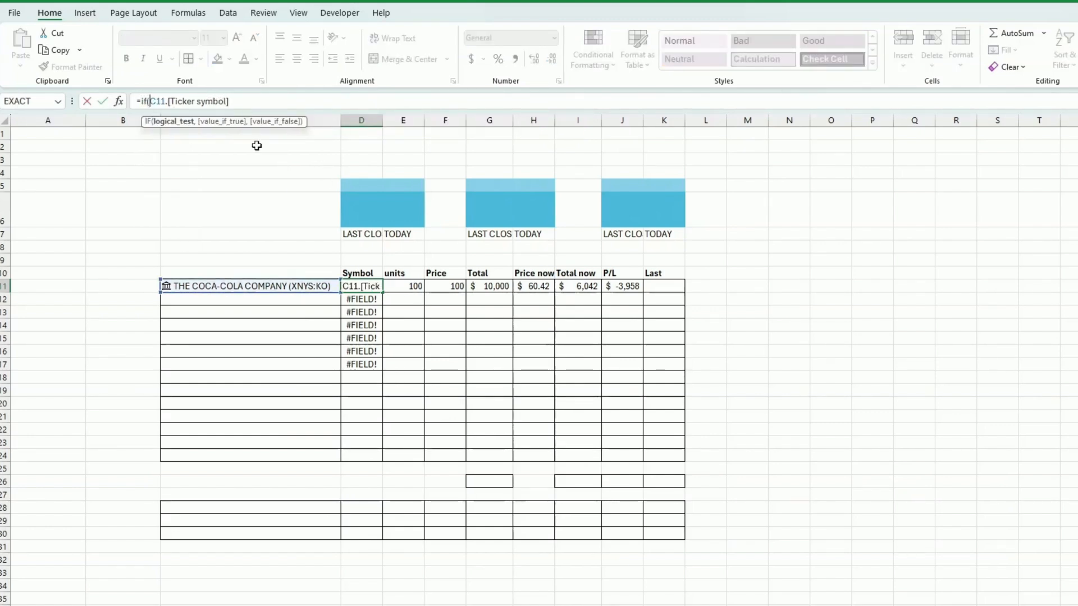
{"action": "left_click", "coordinate": [284, 286]}
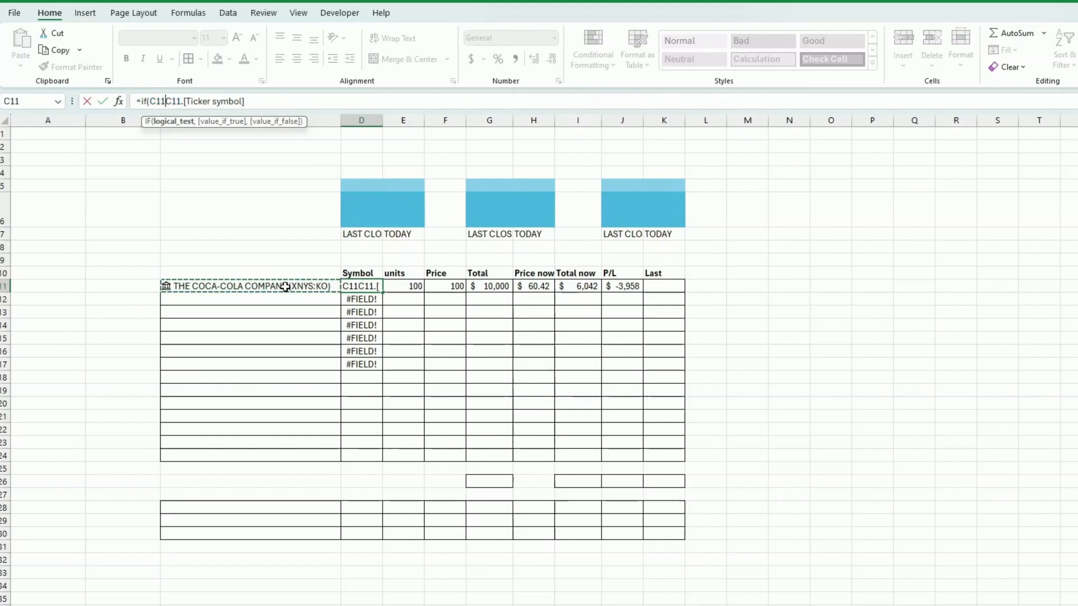
{"action": "type", "text": "<>"}
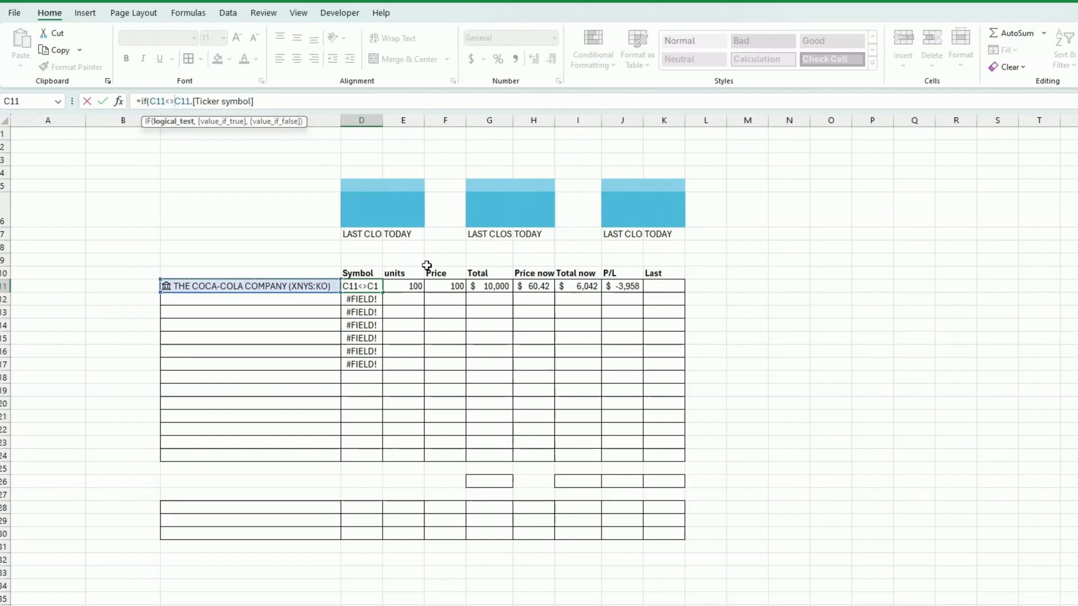
{"action": "type", "text": "\"\","}
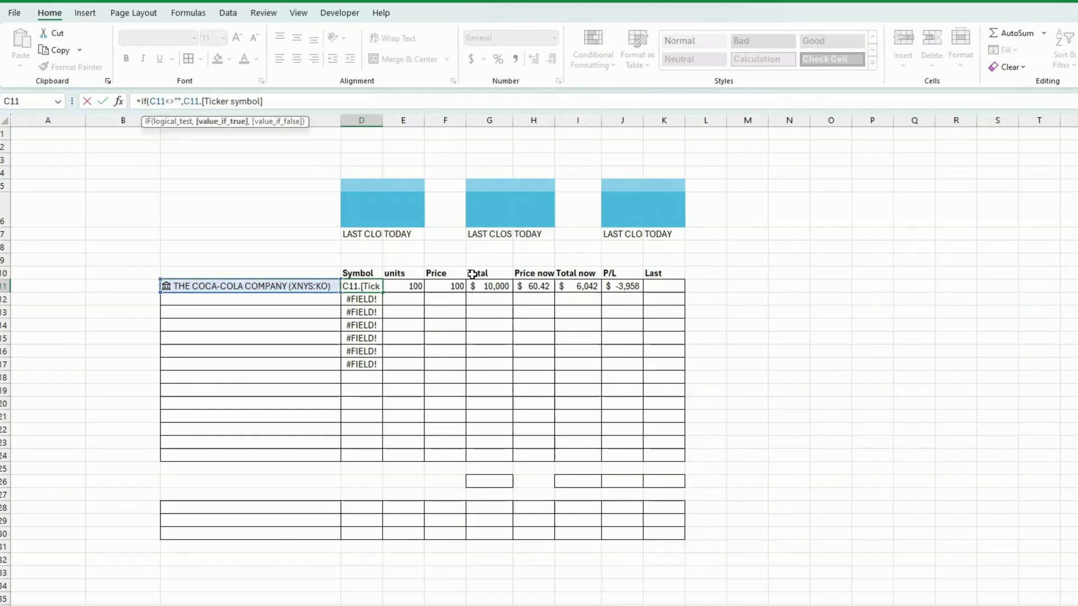
{"action": "left_click", "coordinate": [307, 100]}
{"action": "type", "text": ","}
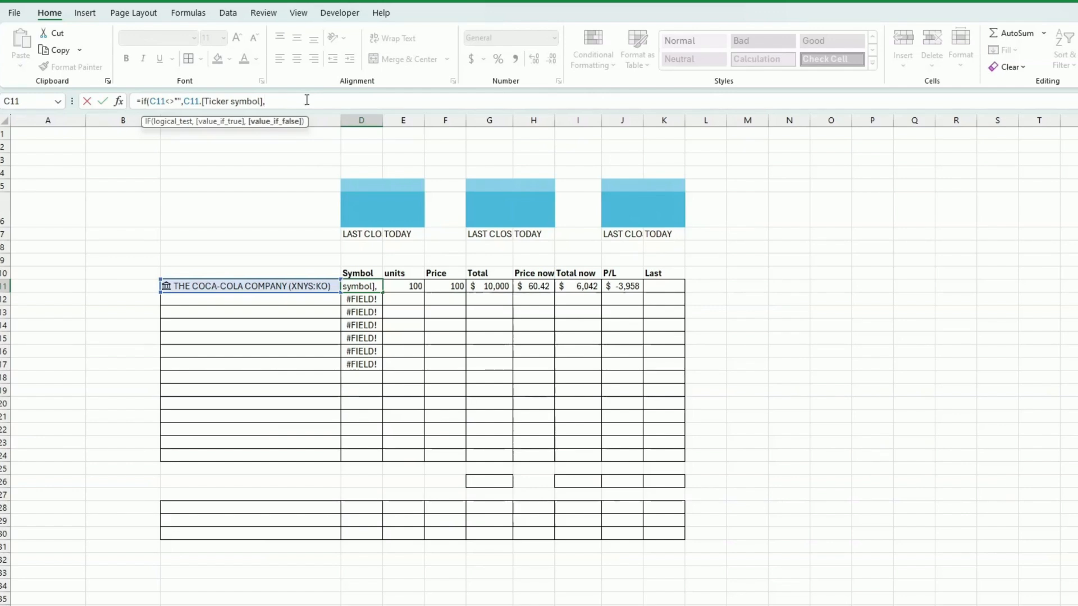
{"action": "type", "text": "\"\")"}
{"action": "key", "text": "Return"}
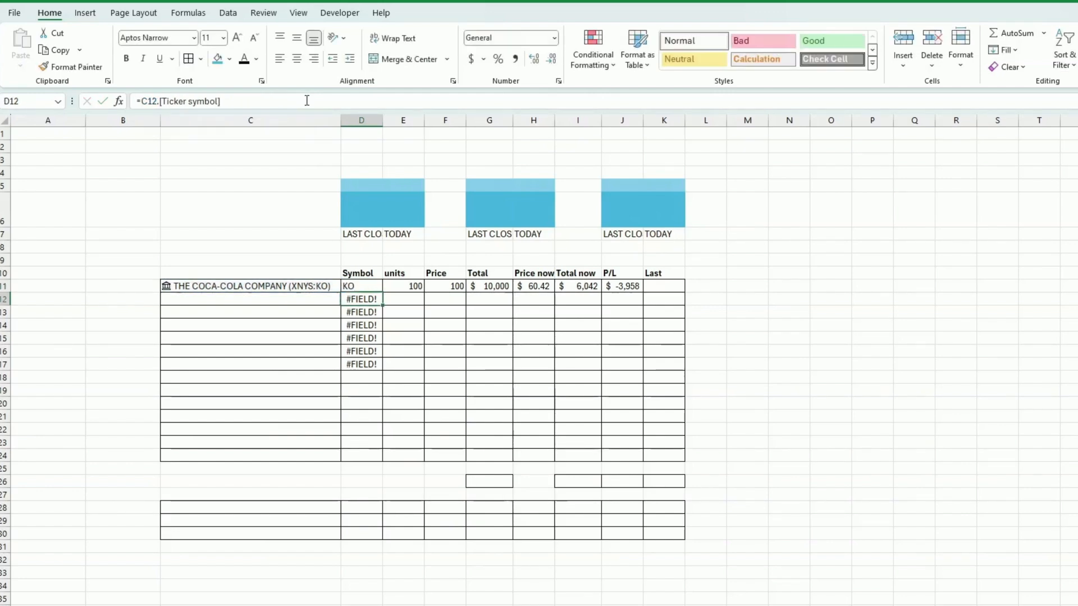
- Fill the conditional Symbol formula from D11 down to D24
{"action": "left_click", "coordinate": [379, 288]}
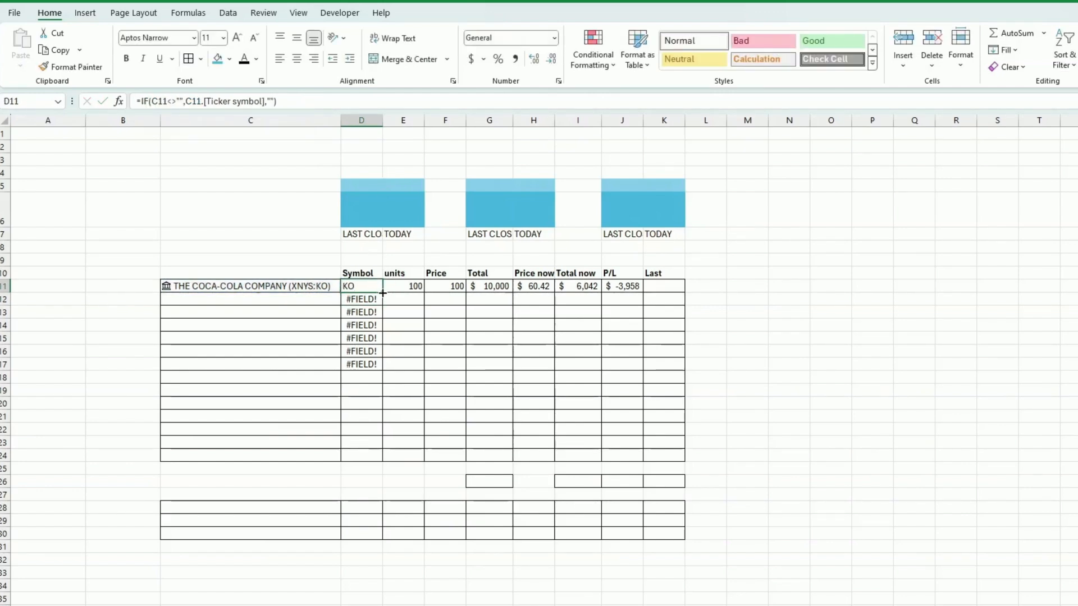
{"action": "left_click_drag", "start_coordinate": [382, 292], "coordinate": [370, 464]}
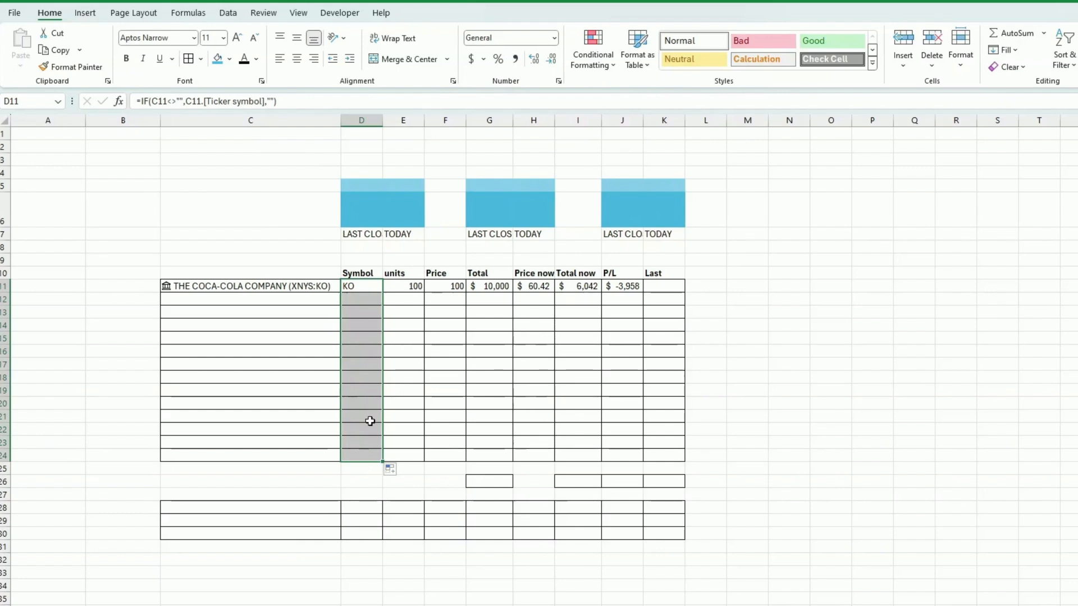
{"action": "left_click", "coordinate": [373, 287]}
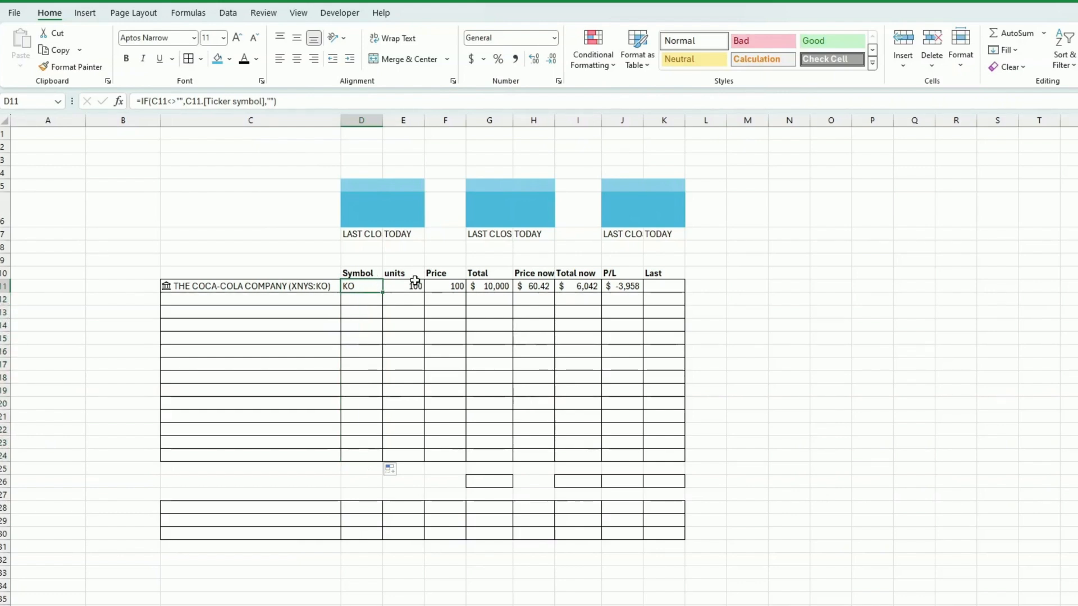
- Change the Price now formula in H11 to =IF(C11<>"",C11.Price,"") and fill it down to H24
{"action": "left_click", "coordinate": [534, 286]}
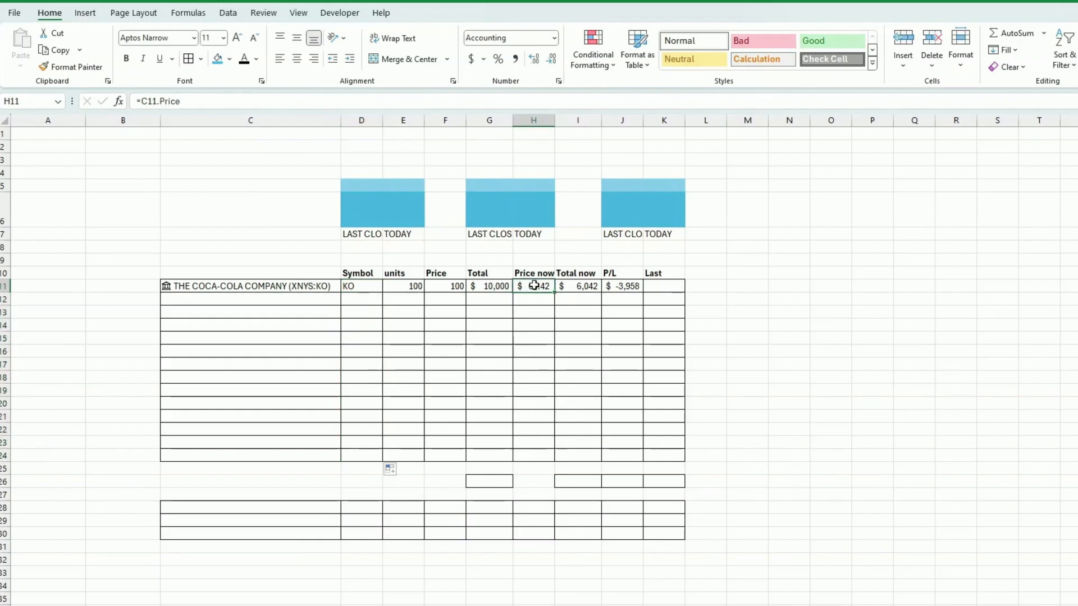
{"action": "left_click", "coordinate": [147, 102]}
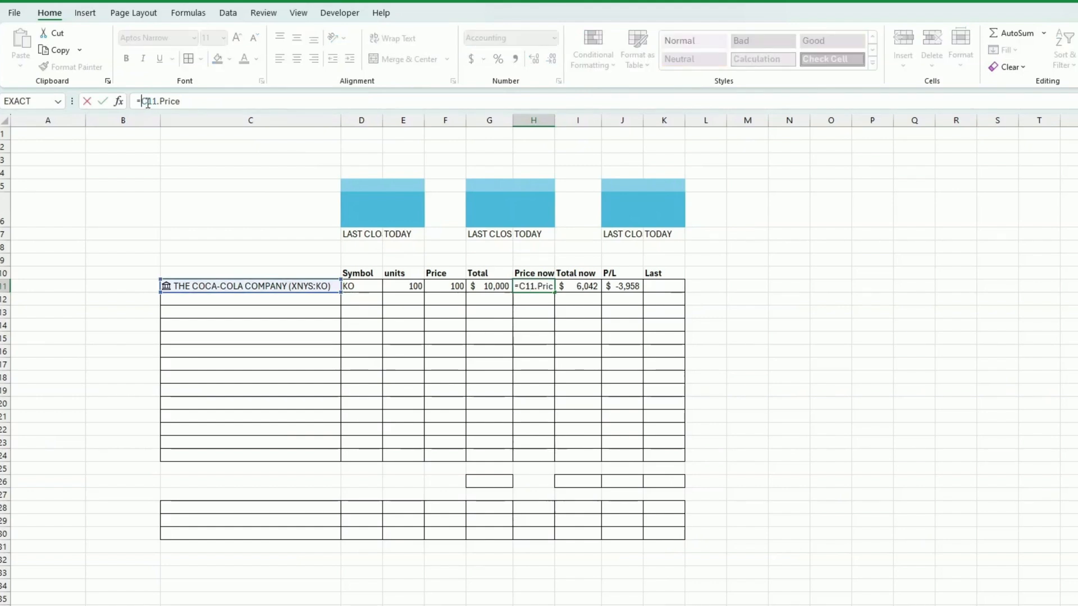
{"action": "type", "text": "if("}
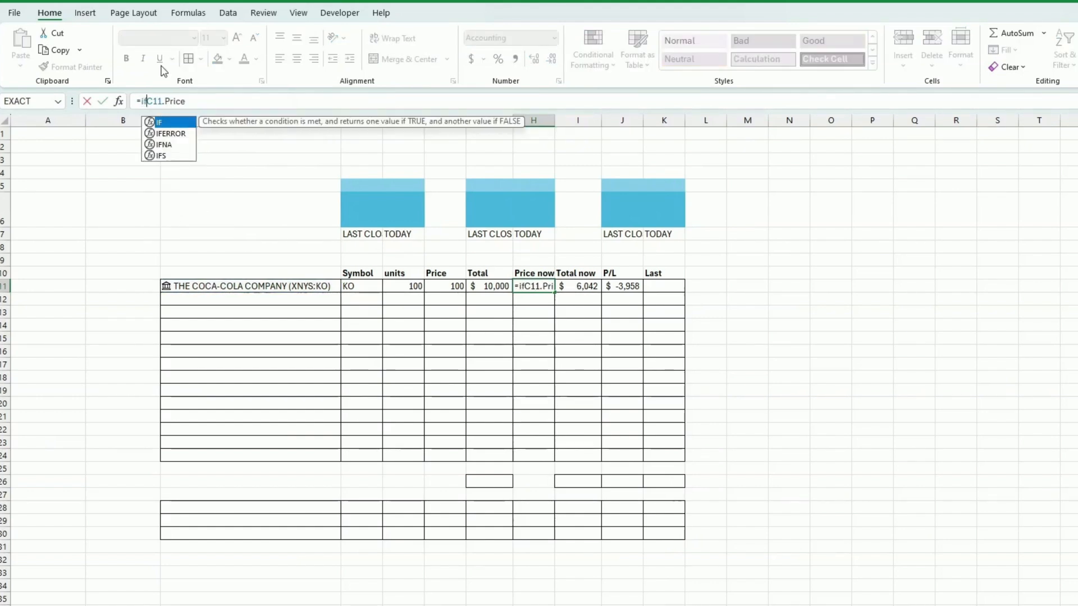
{"action": "left_click", "coordinate": [210, 286]}
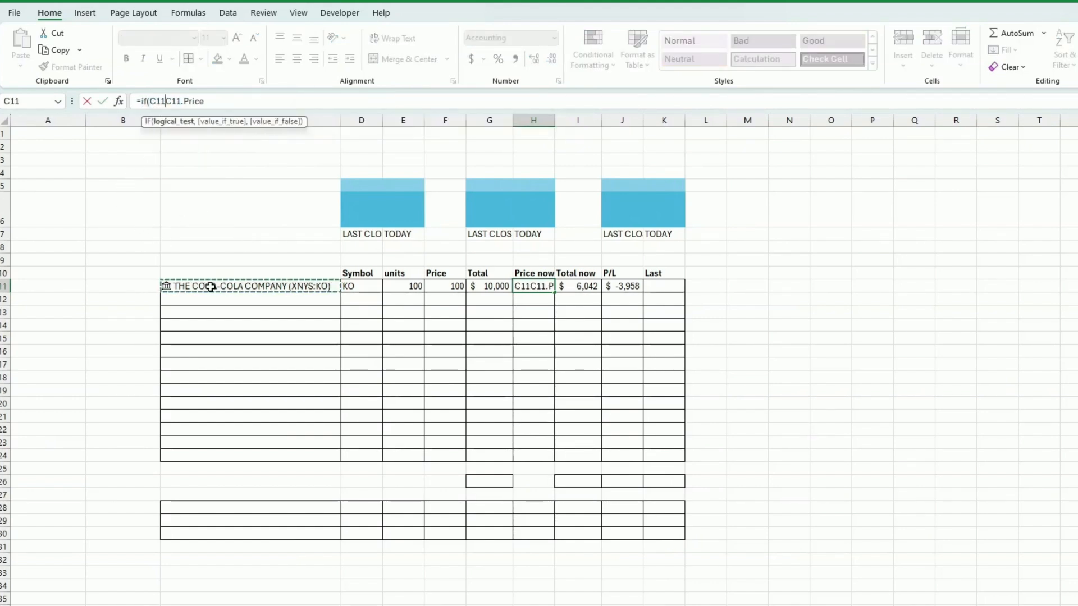
{"action": "type", "text": "<>\"\","}
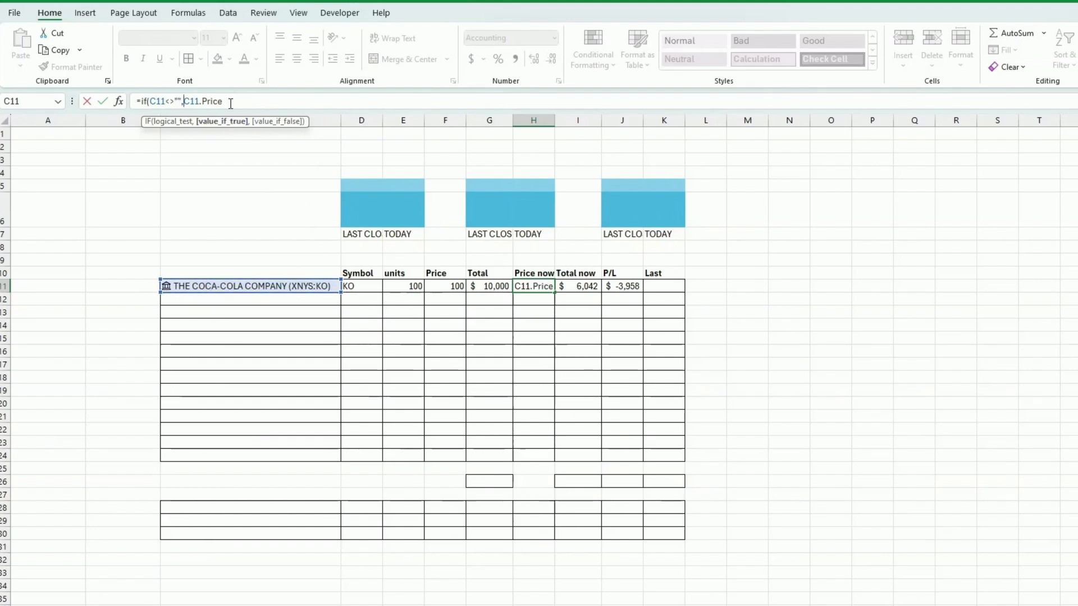
{"action": "type", "text": ","}
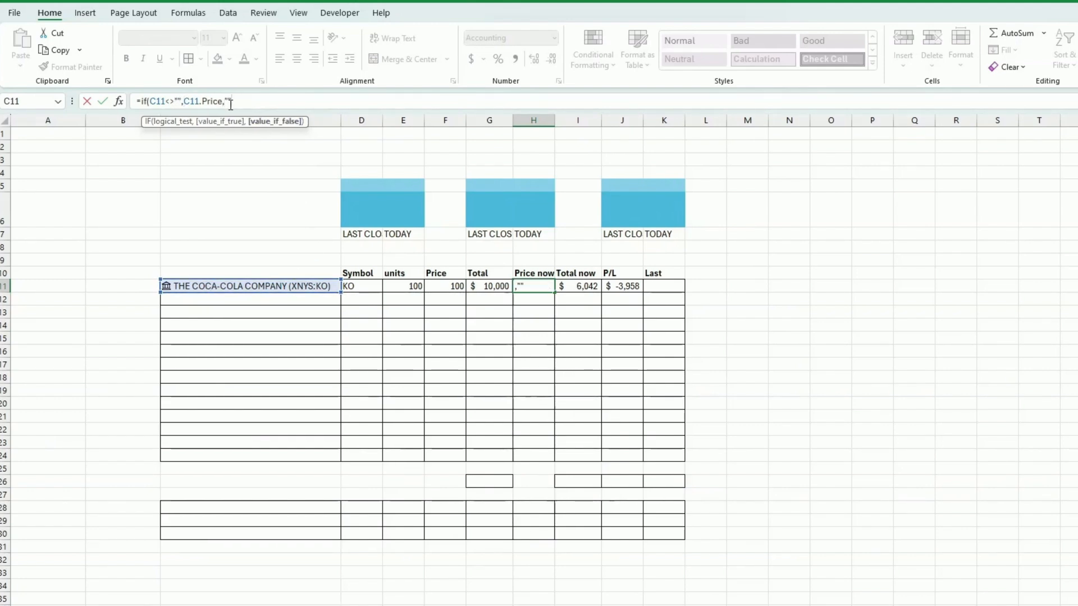
{"action": "key", "text": "Return"}
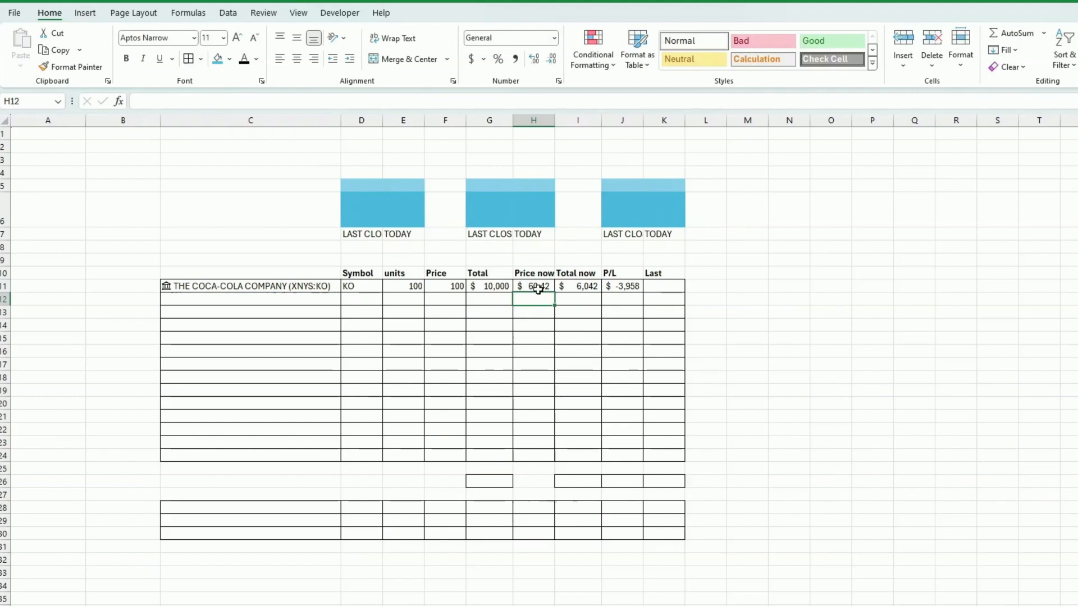
{"action": "left_click", "coordinate": [538, 288]}
{"action": "left_click_drag", "start_coordinate": [556, 294], "coordinate": [530, 463]}
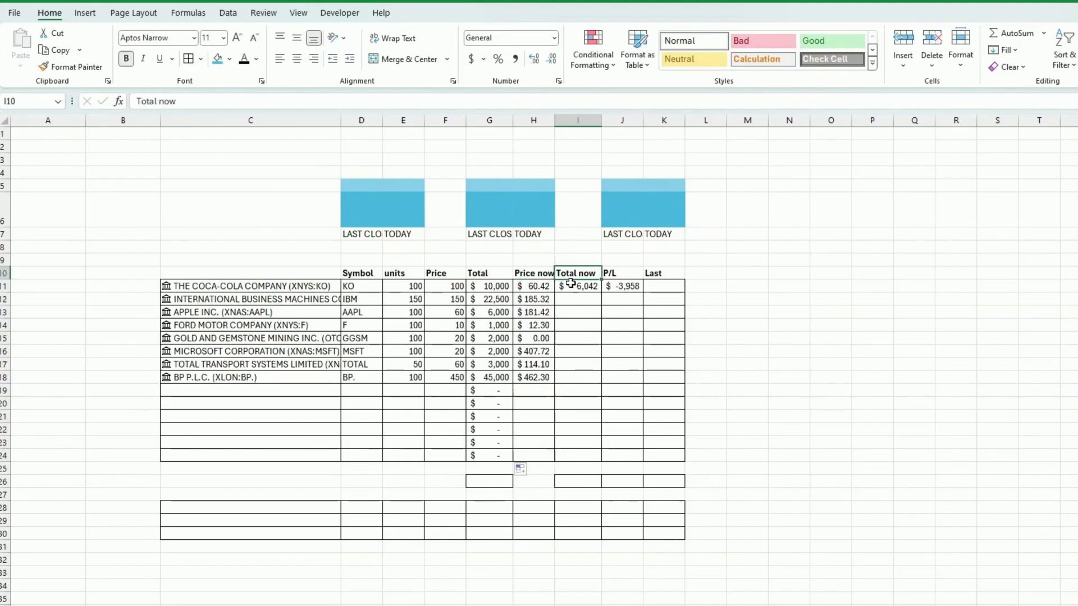
- Fill the Total now and P/L formulas from I11:J11 down to row 24
{"action": "left_click_drag", "start_coordinate": [583, 285], "coordinate": [613, 284]}
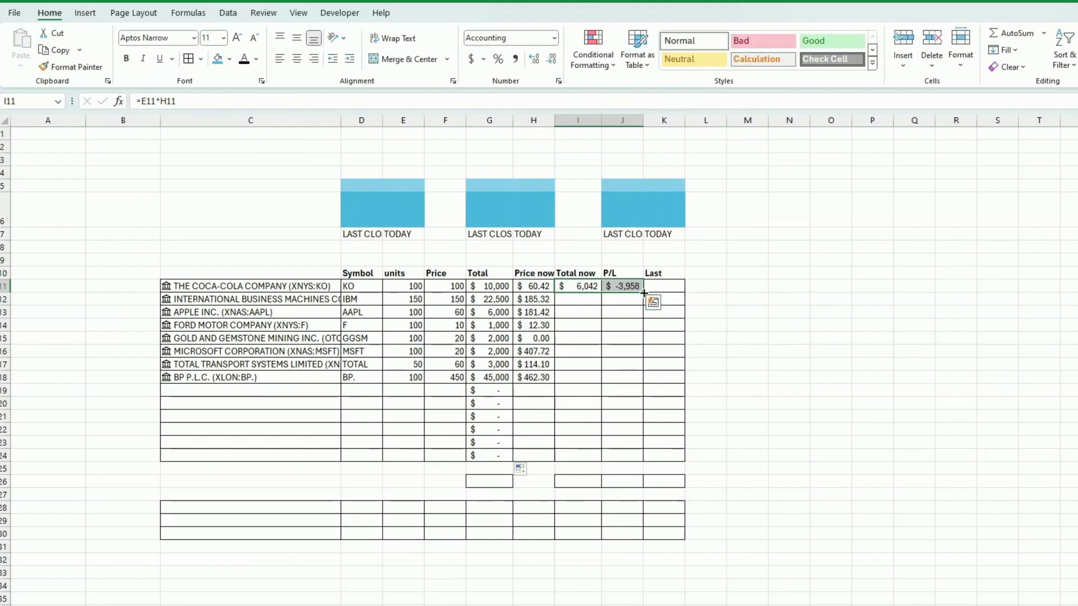
{"action": "left_click_drag", "start_coordinate": [643, 292], "coordinate": [635, 459]}
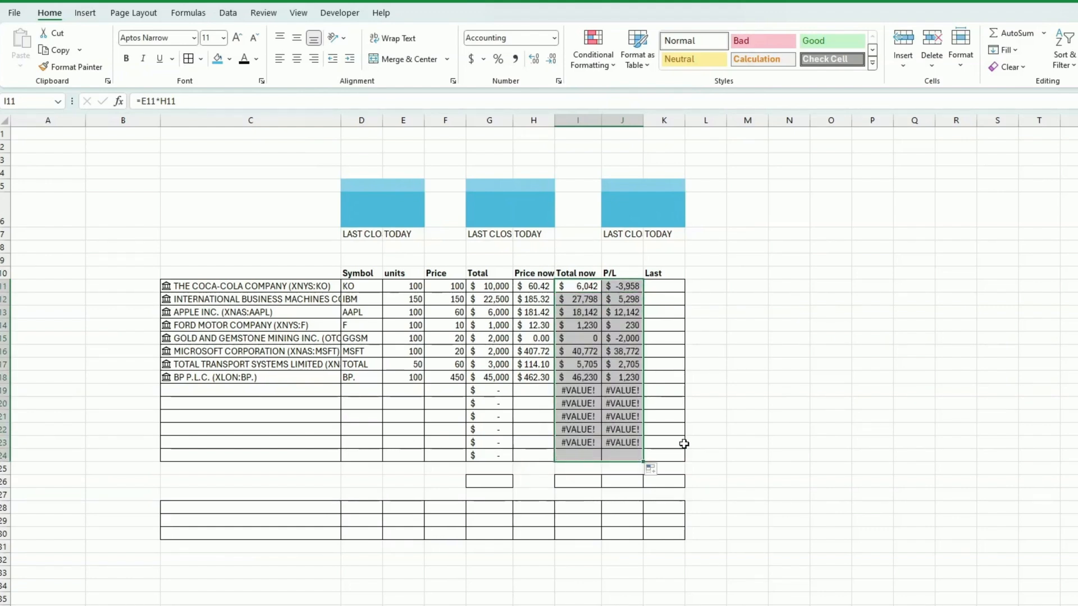
{"action": "left_click", "coordinate": [758, 440]}
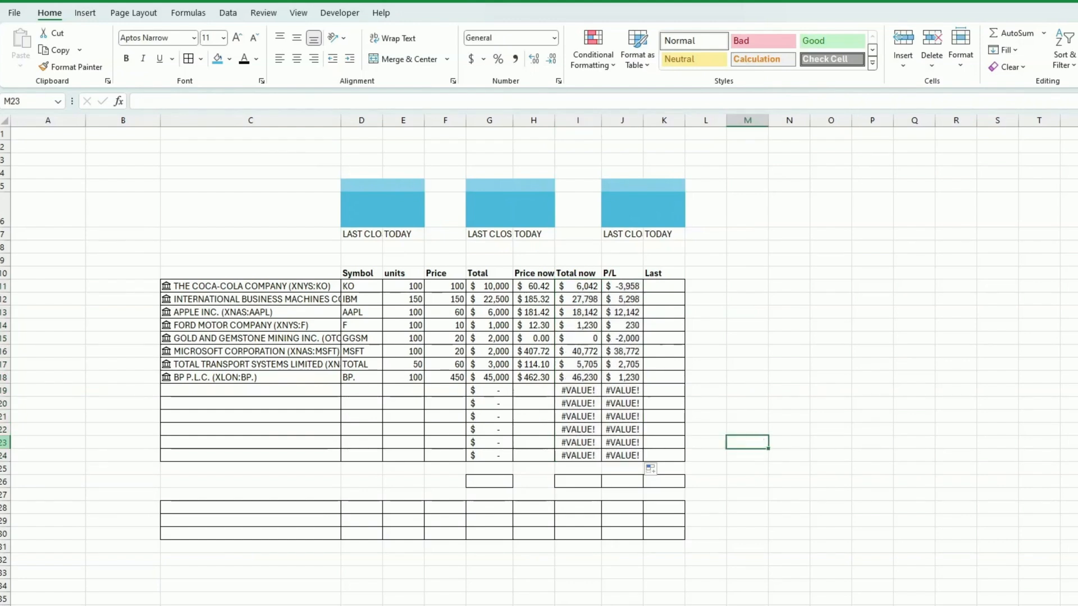
- Change the Total now formula in I11 to =IF(C11<>"",E11*H11,"") and fill it down to I24
{"action": "left_click", "coordinate": [570, 284]}
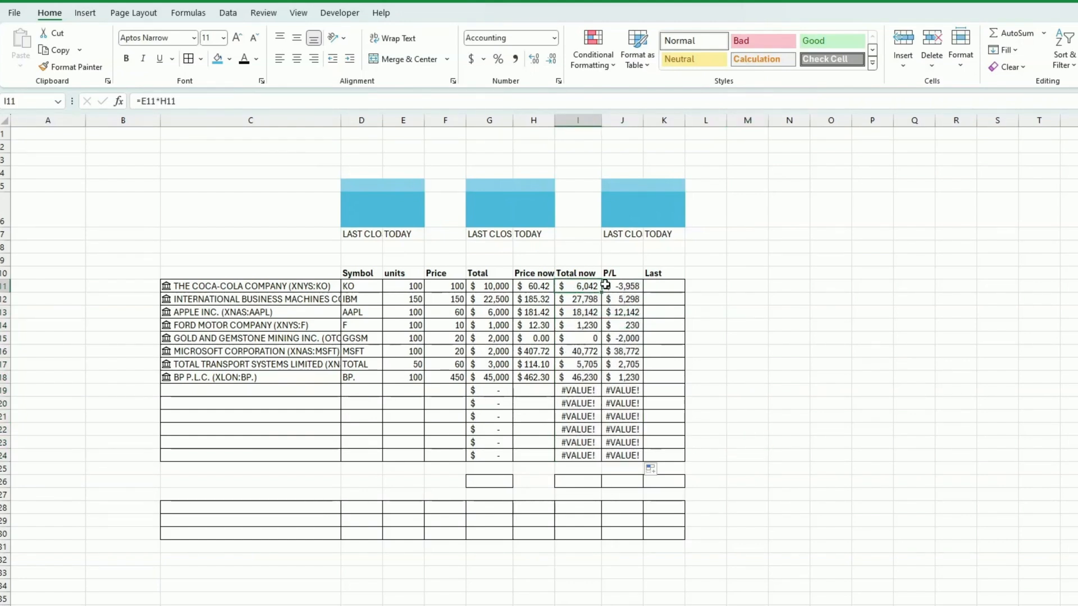
{"action": "left_click", "coordinate": [141, 101]}
{"action": "type", "text": "i"}
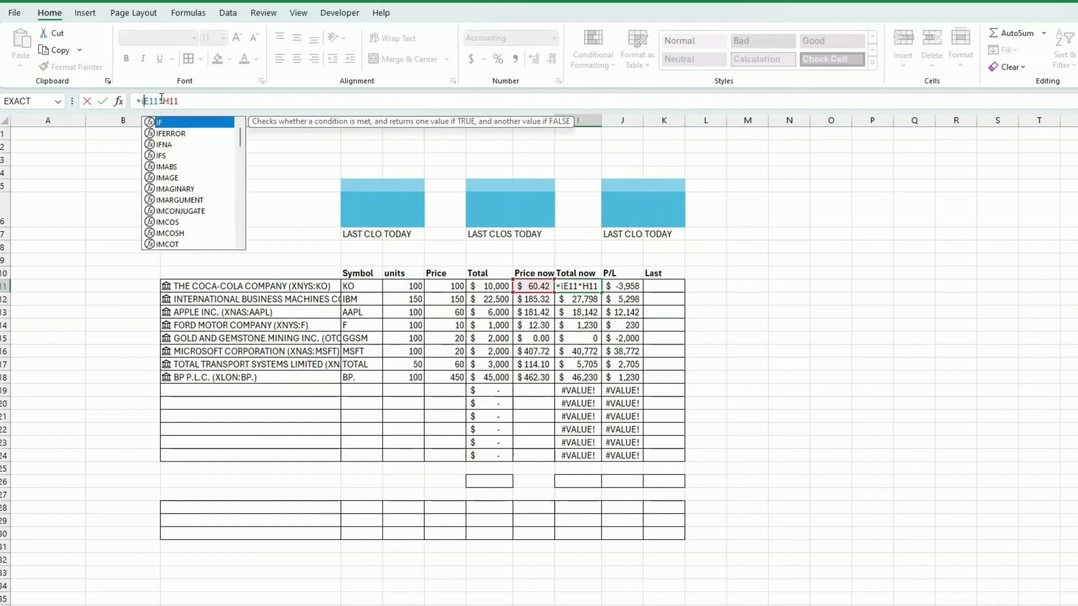
{"action": "type", "text": "("}
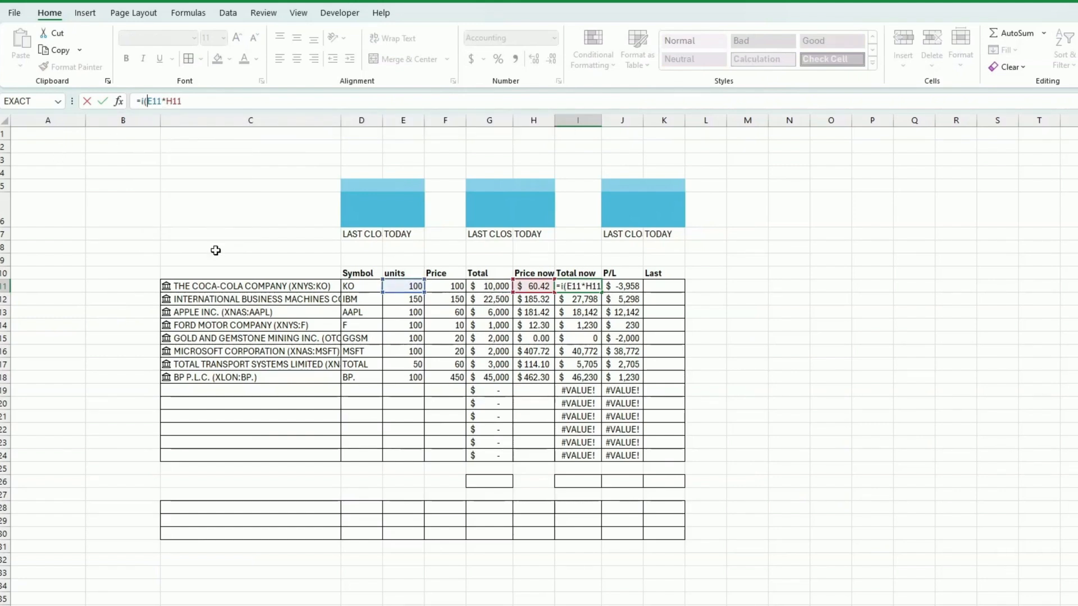
{"action": "left_click", "coordinate": [253, 283]}
{"action": "type", "text": "<>"}
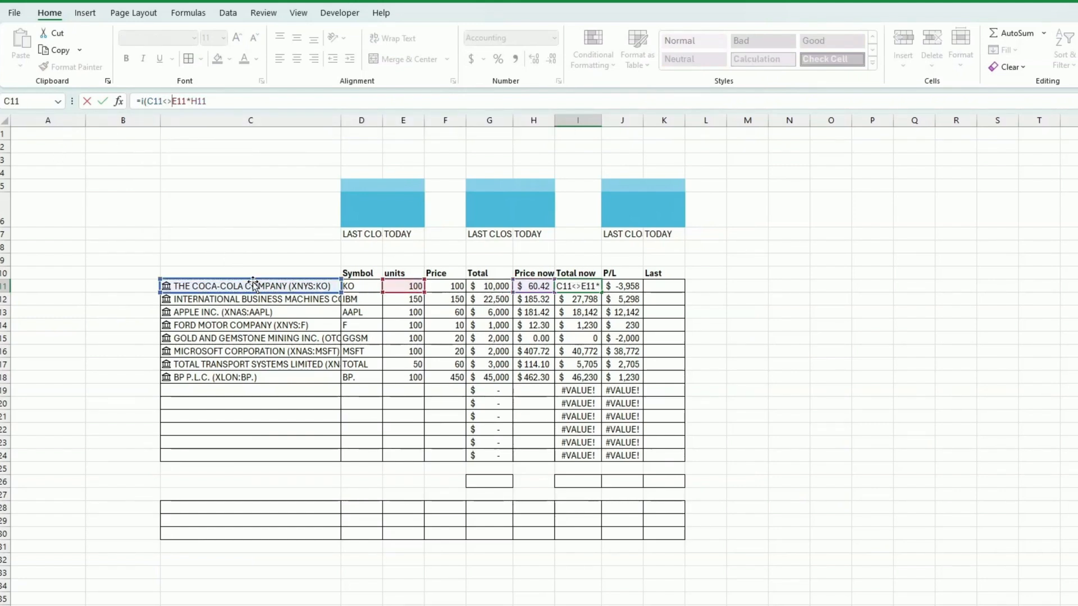
{"action": "type", "text": "\"\","}
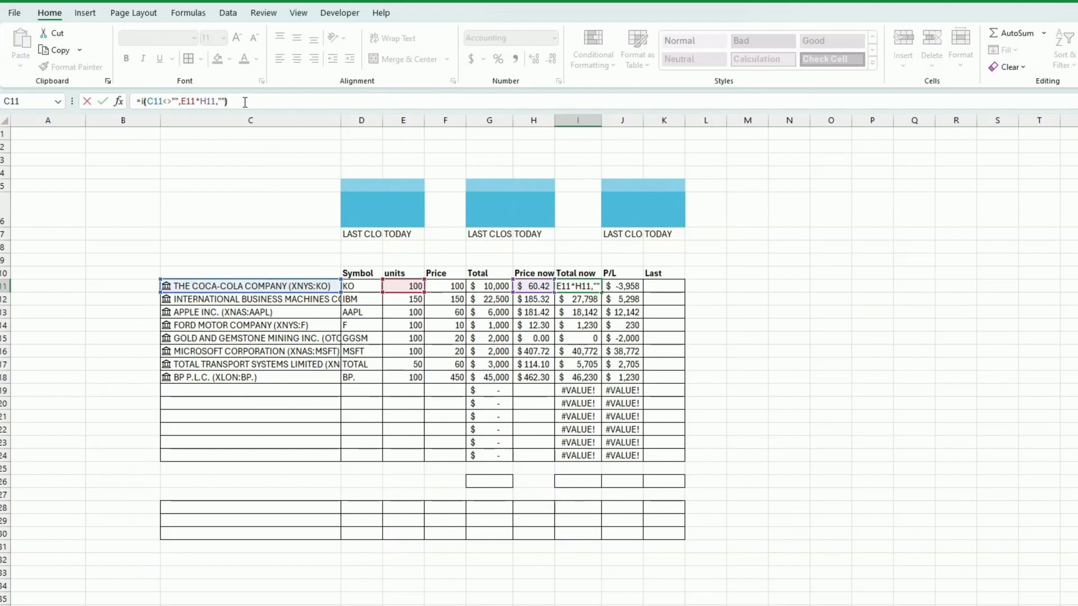
{"action": "key", "text": "Return"}
{"action": "left_click", "coordinate": [593, 286]}
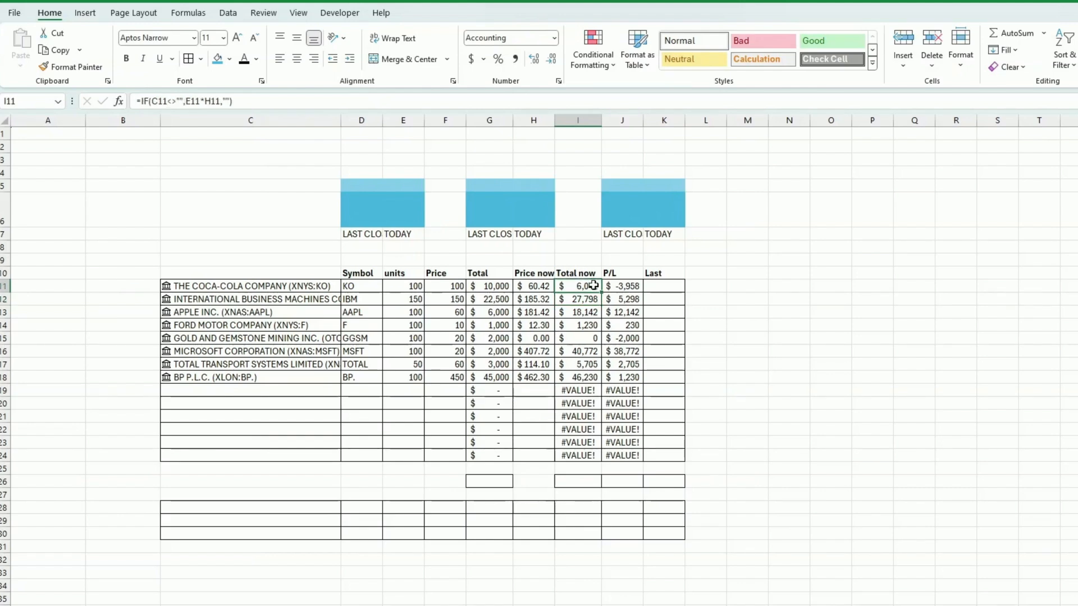
{"action": "left_click_drag", "start_coordinate": [600, 293], "coordinate": [601, 458]}
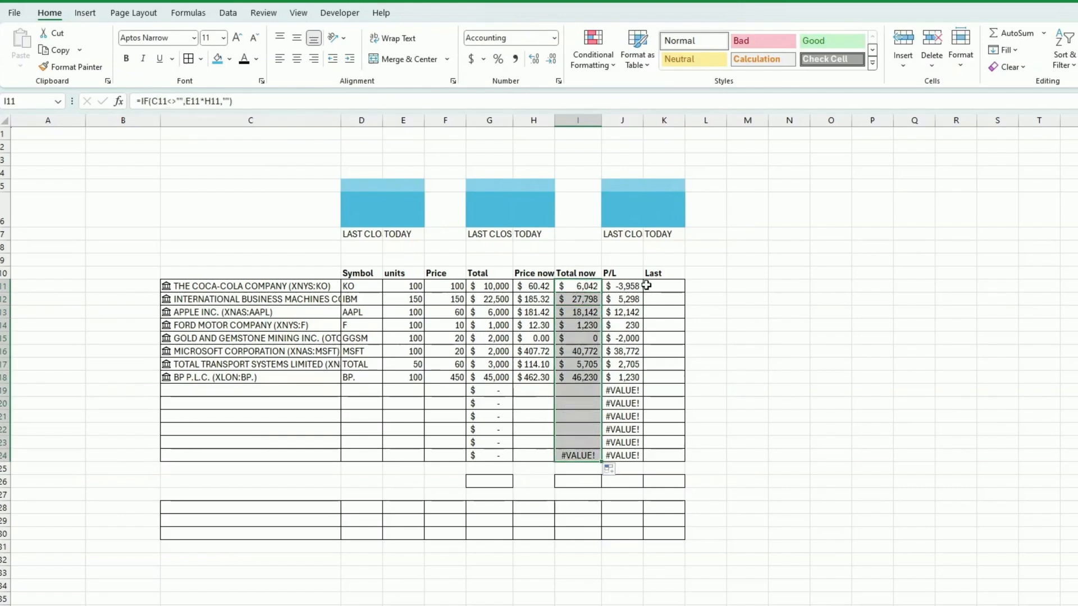
- Change the P/L formula in J11 to =IF(C11<>"",I11-G11,"") and fill it down to J24
{"action": "left_click", "coordinate": [631, 285]}
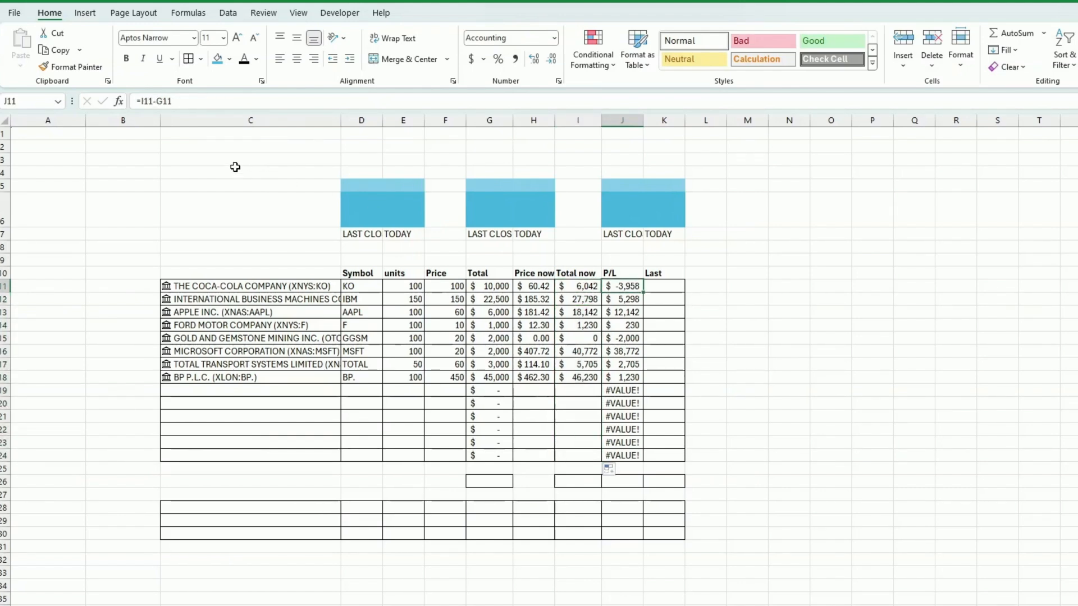
{"action": "left_click", "coordinate": [159, 101]}
{"action": "type", "text": "if("}
{"action": "left_click", "coordinate": [256, 285]}
{"action": "type", "text": "<>\"\","}
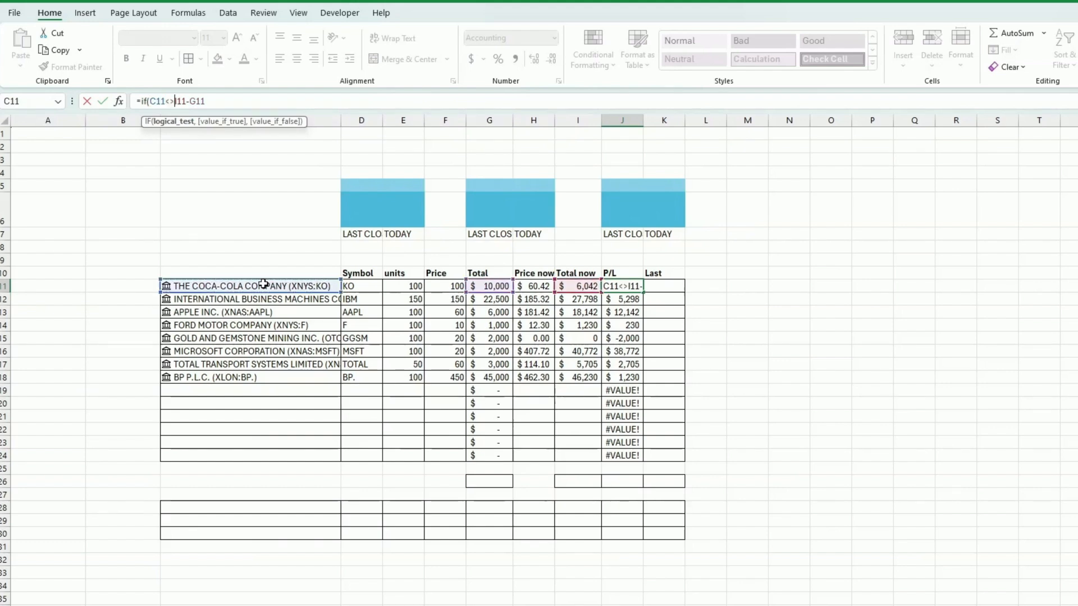
{"action": "left_click", "coordinate": [227, 100]}
{"action": "type", "text": ",\"\")"}
{"action": "key", "text": "Return"}
{"action": "left_click", "coordinate": [630, 286]}
{"action": "left_click_drag", "start_coordinate": [643, 293], "coordinate": [641, 458]}
{"action": "left_click", "coordinate": [873, 453]}
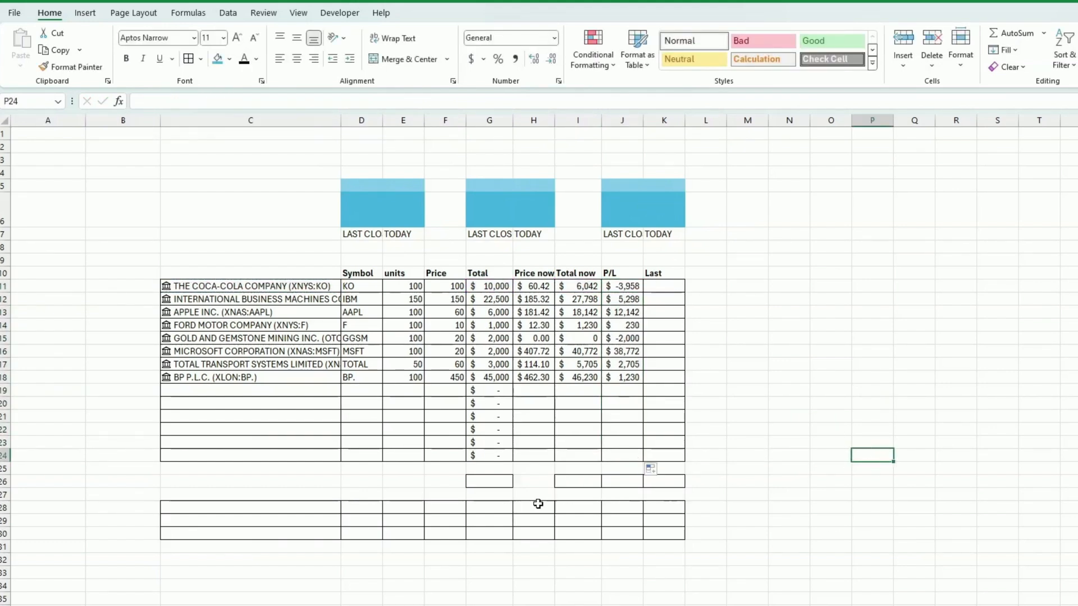
- Sum the Total column in G26 with AutoSum over G11:G25
{"action": "left_click", "coordinate": [492, 480]}
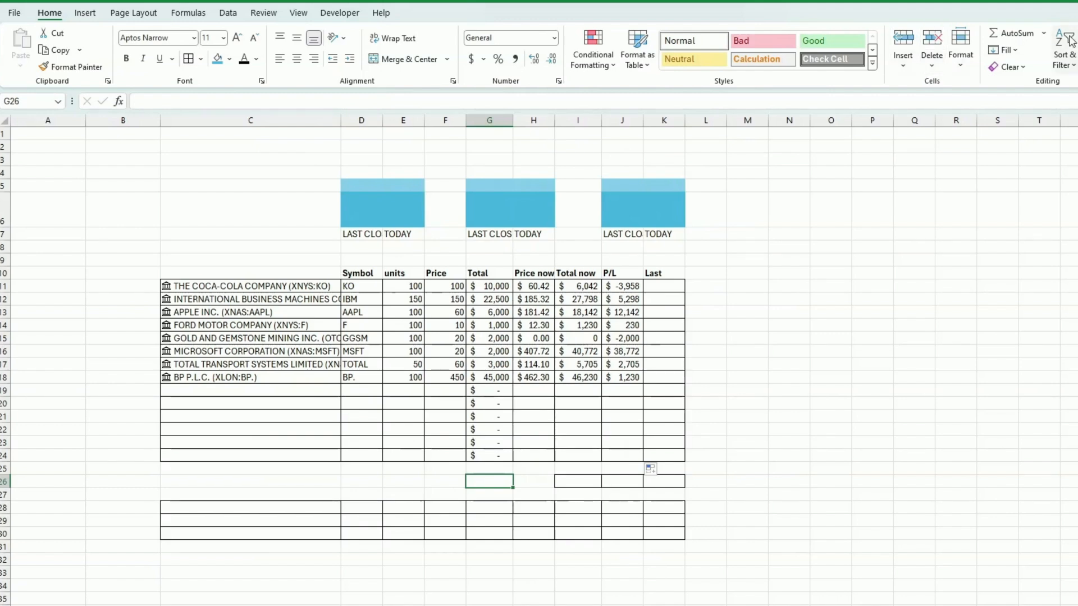
{"action": "left_click", "coordinate": [1007, 34]}
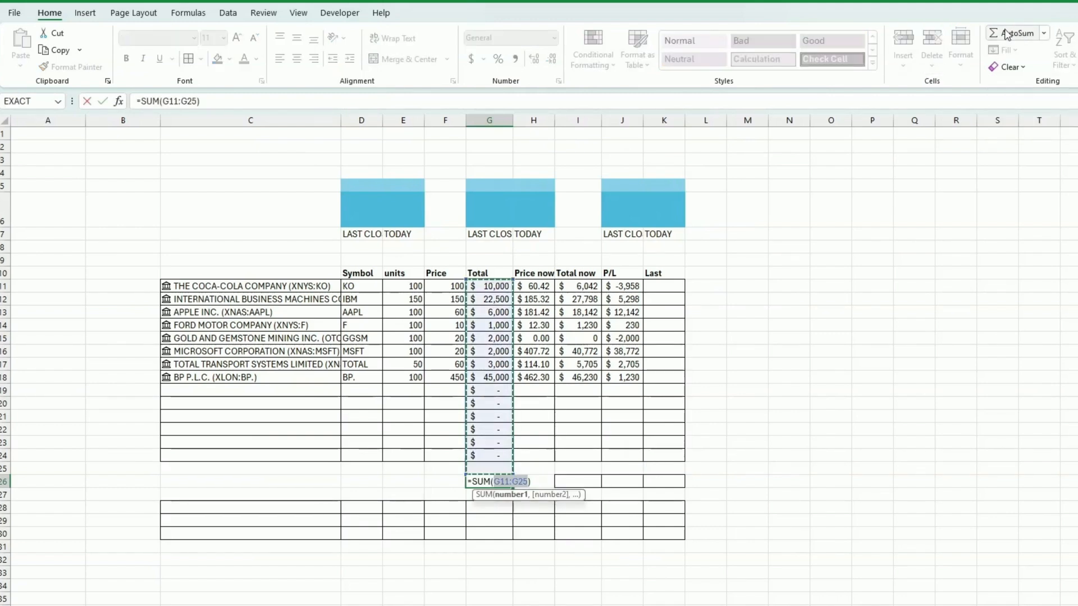
{"action": "key", "text": "Return"}
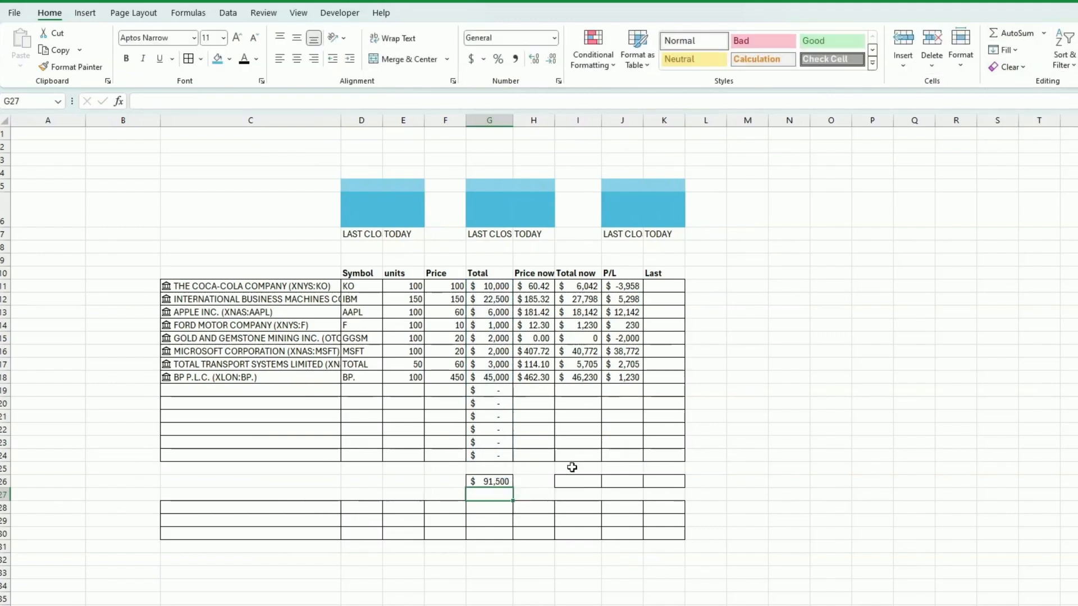
- Copy the sum formula from G26 to I26 and J26 to total the Total now and P/L columns
{"action": "left_click", "coordinate": [502, 482]}
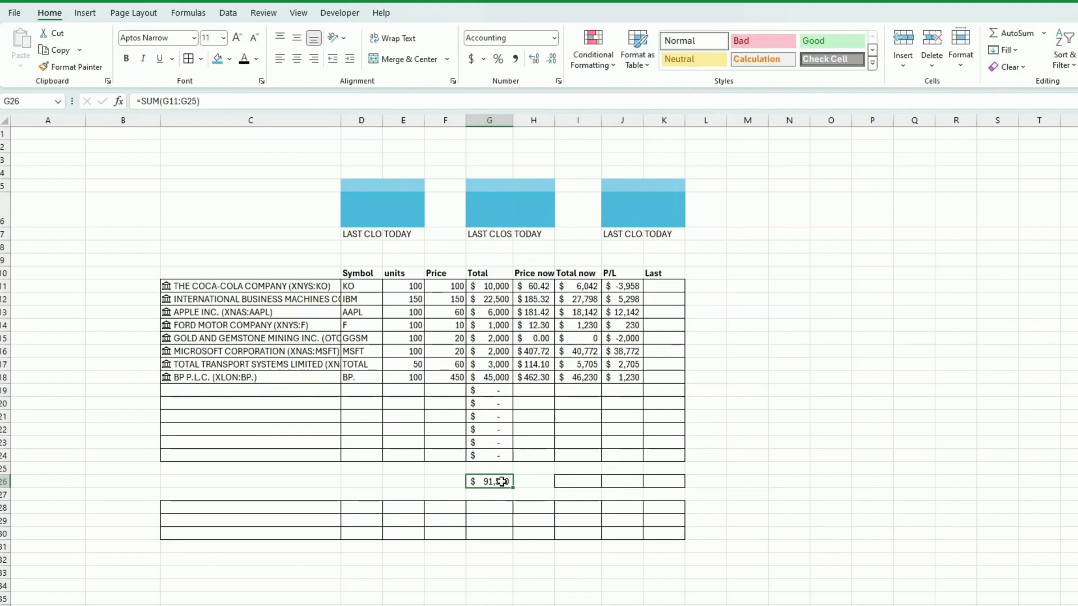
{"action": "key", "text": "ctrl+c"}
{"action": "key", "text": "Right"}
{"action": "key", "text": "Right"}
{"action": "key", "text": "ctrl+v"}
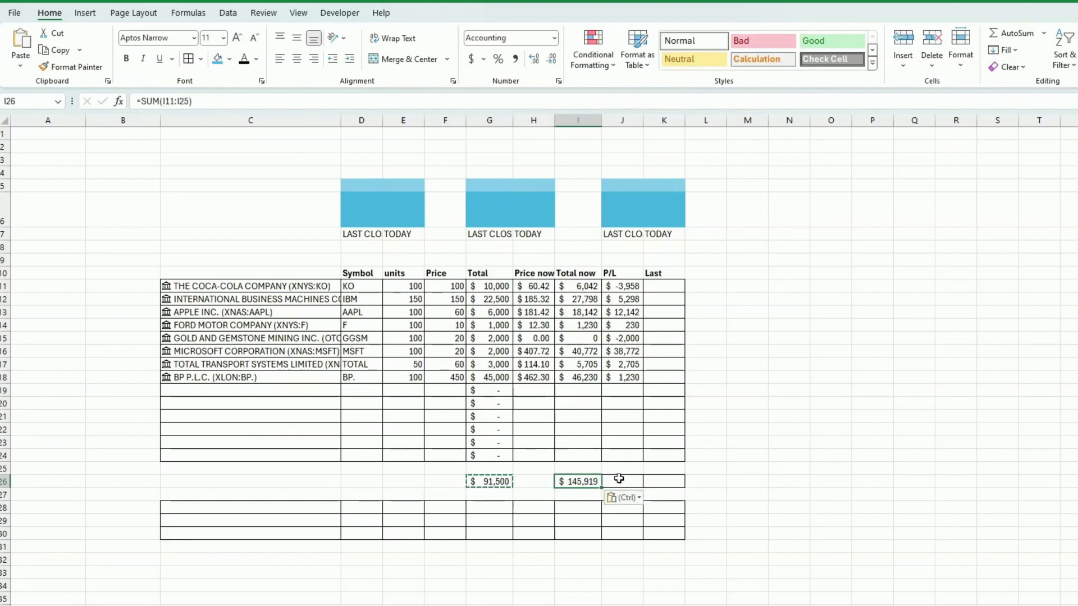
{"action": "left_click", "coordinate": [618, 478]}
{"action": "key", "text": "ctrl+v"}
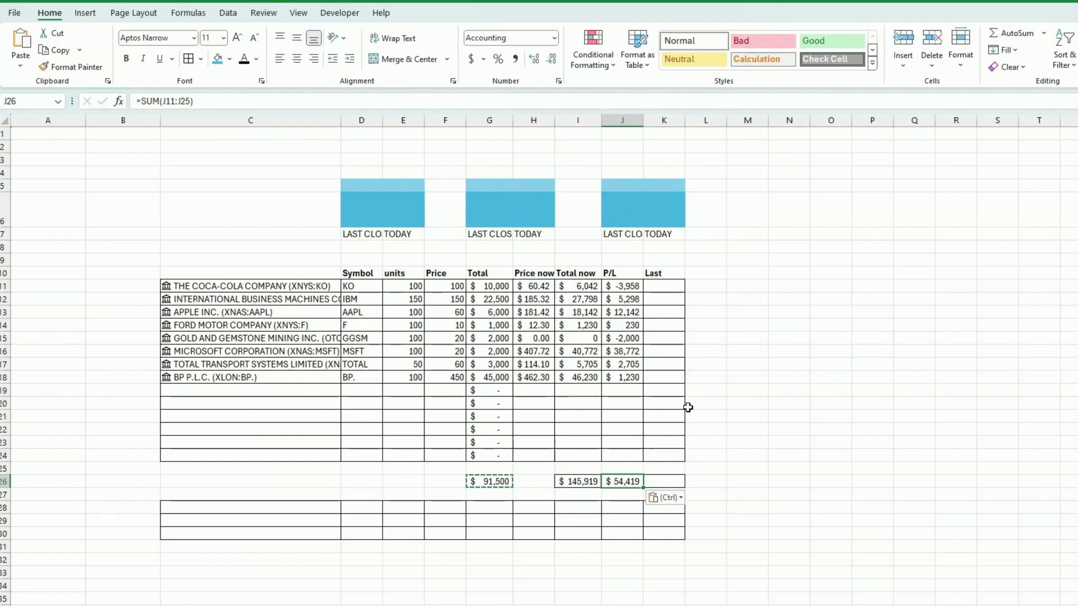
- Paste the formatted arrow formula =IFS(J11<0,"ê",J11>0,"é",TRUE,"") into K11 under Last
{"action": "left_click", "coordinate": [662, 285]}
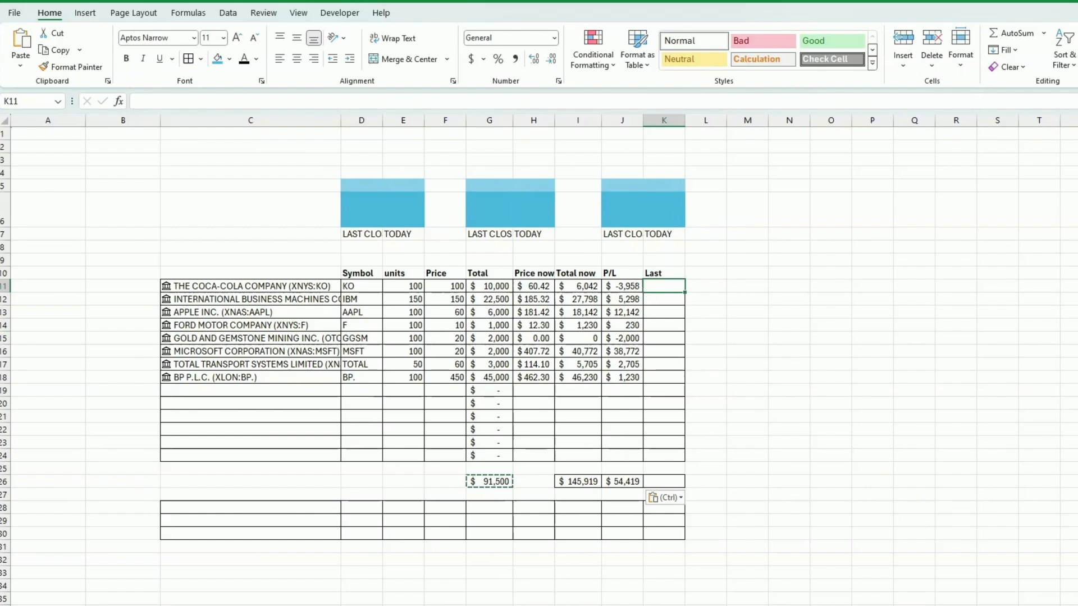
{"action": "key", "text": "alt+Tab"}
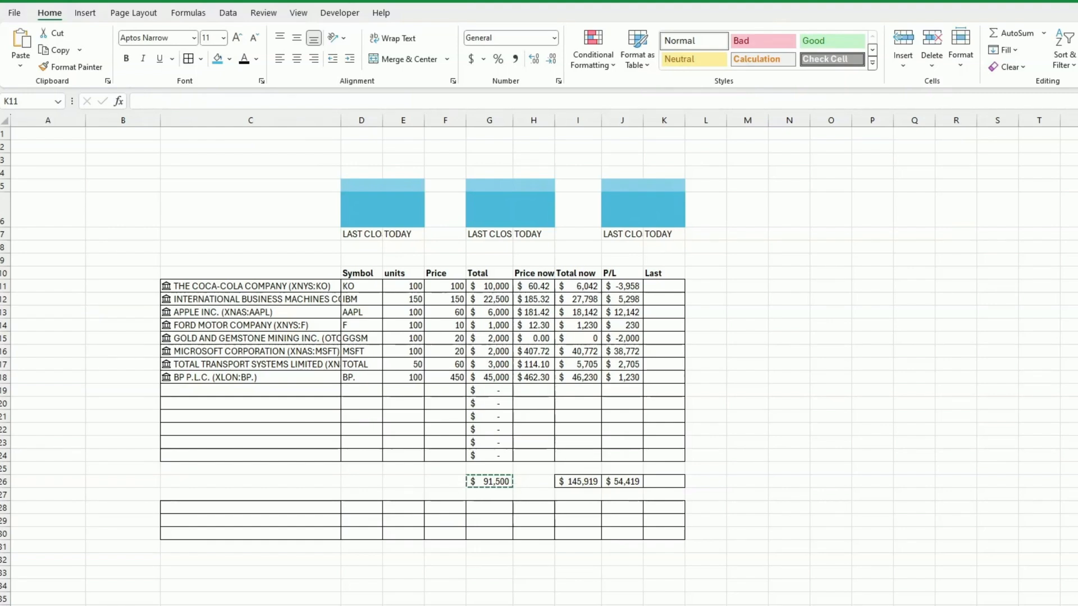
{"action": "key", "text": "alt+Tab"}
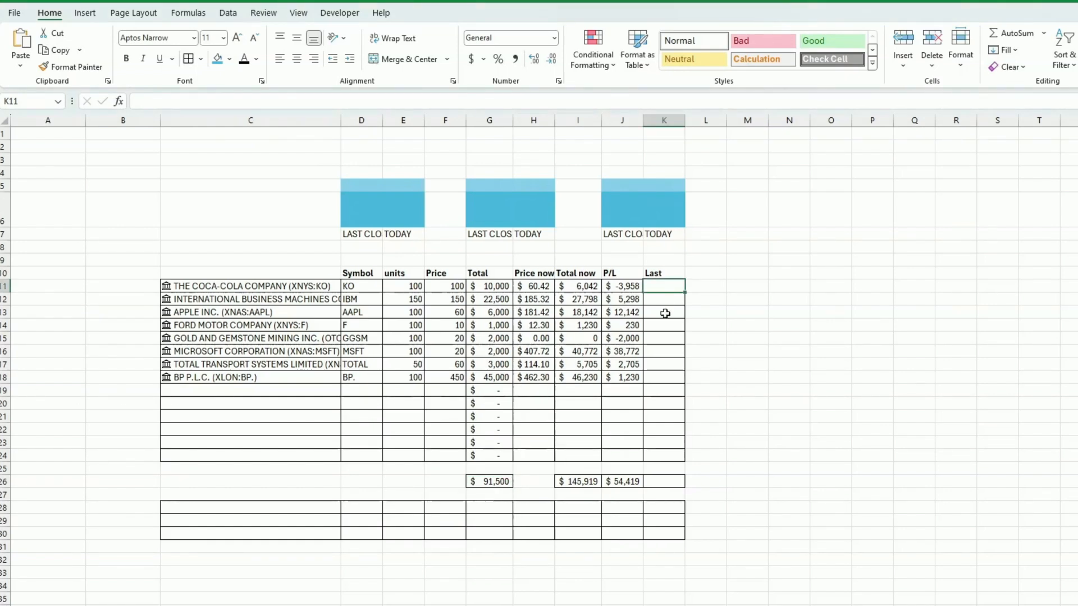
{"action": "key", "text": "ctrl+v"}
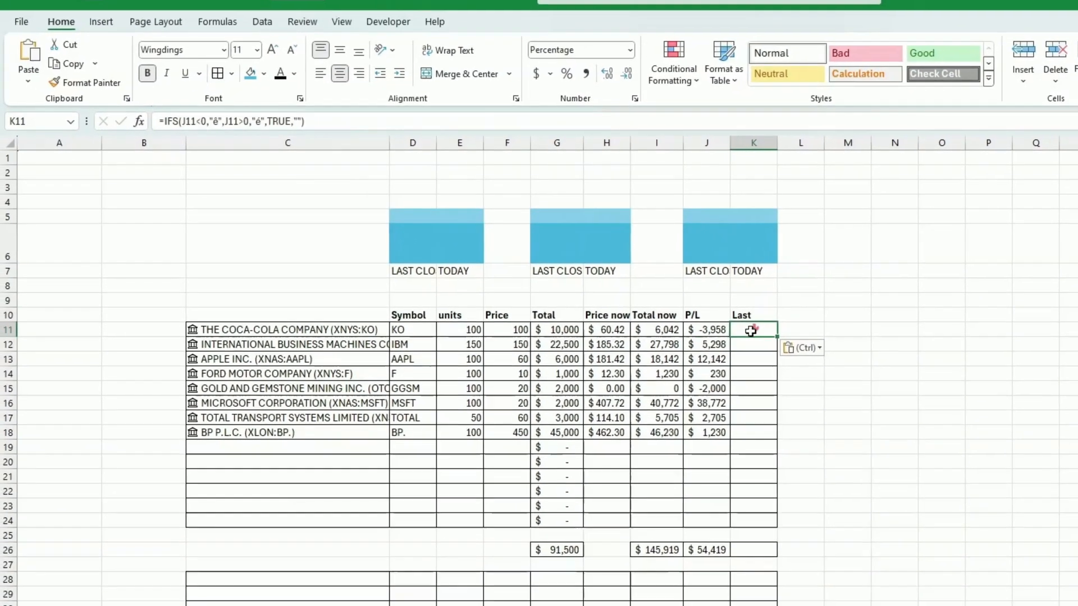
{"action": "left_click", "coordinate": [889, 394]}
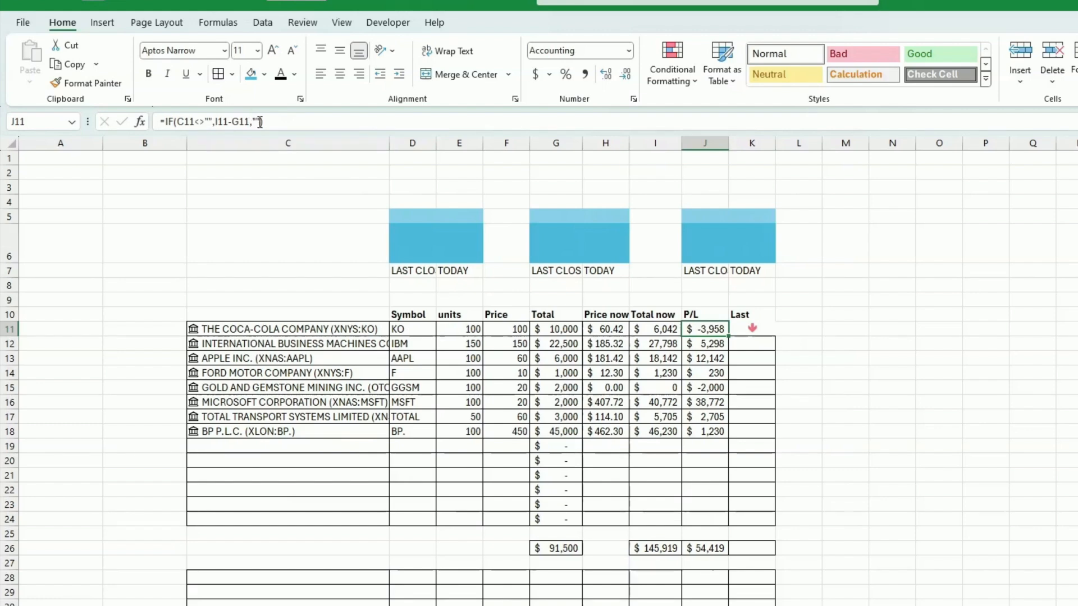
- Change the P/L formula in J11 to =IF(C11<>"",I11-G11,0) and fill it down to J24
{"action": "left_click", "coordinate": [280, 118]}
{"action": "key", "text": "BackSpace"}
{"action": "key", "text": "BackSpace"}
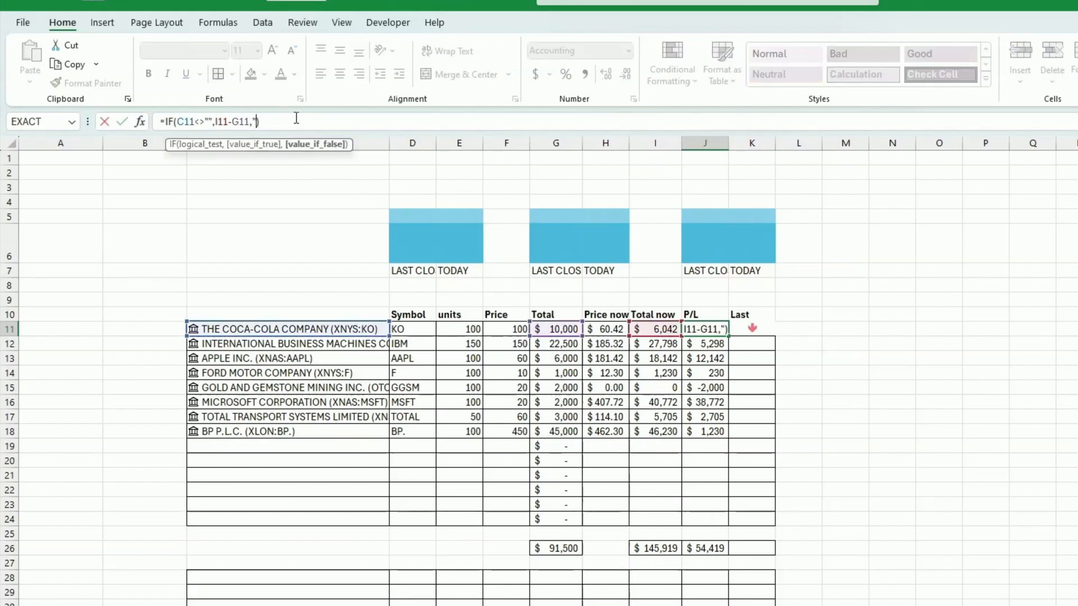
{"action": "type", "text": "0"}
{"action": "key", "text": "Return"}
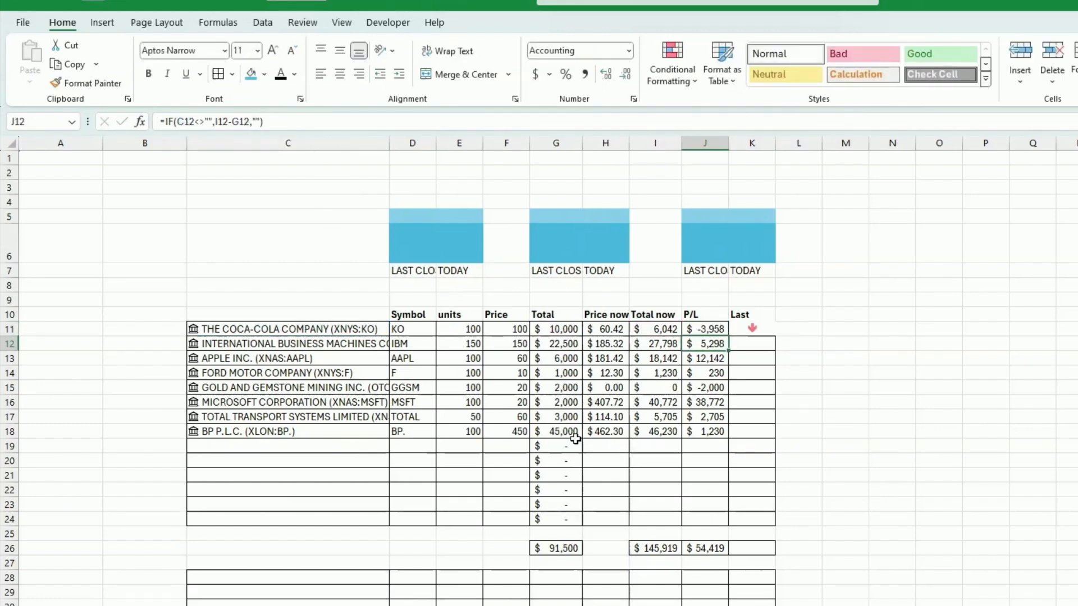
{"action": "left_click", "coordinate": [720, 326]}
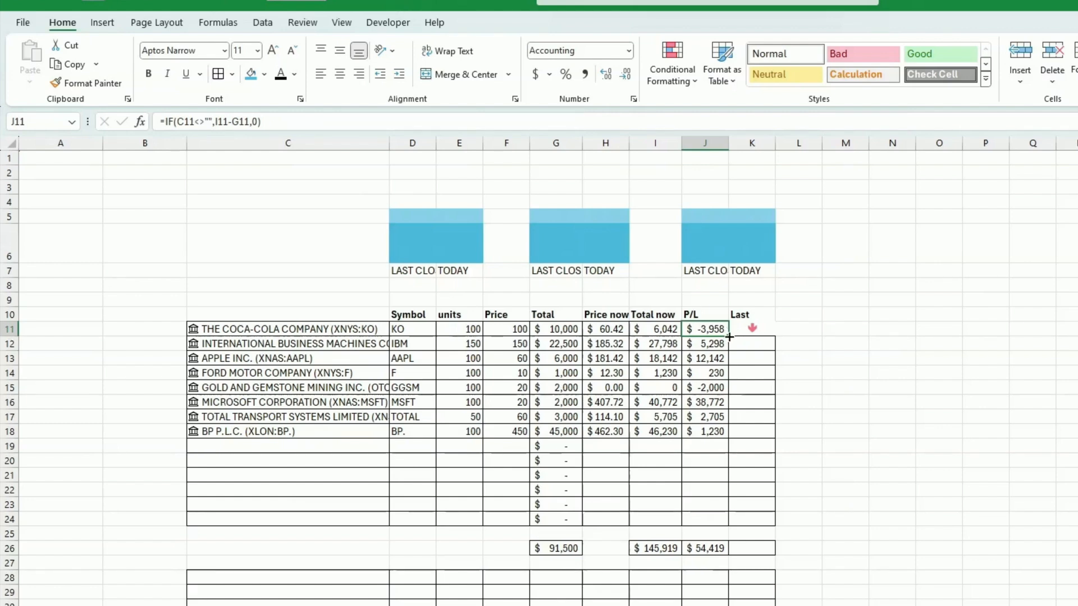
{"action": "left_click_drag", "start_coordinate": [728, 336], "coordinate": [729, 522]}
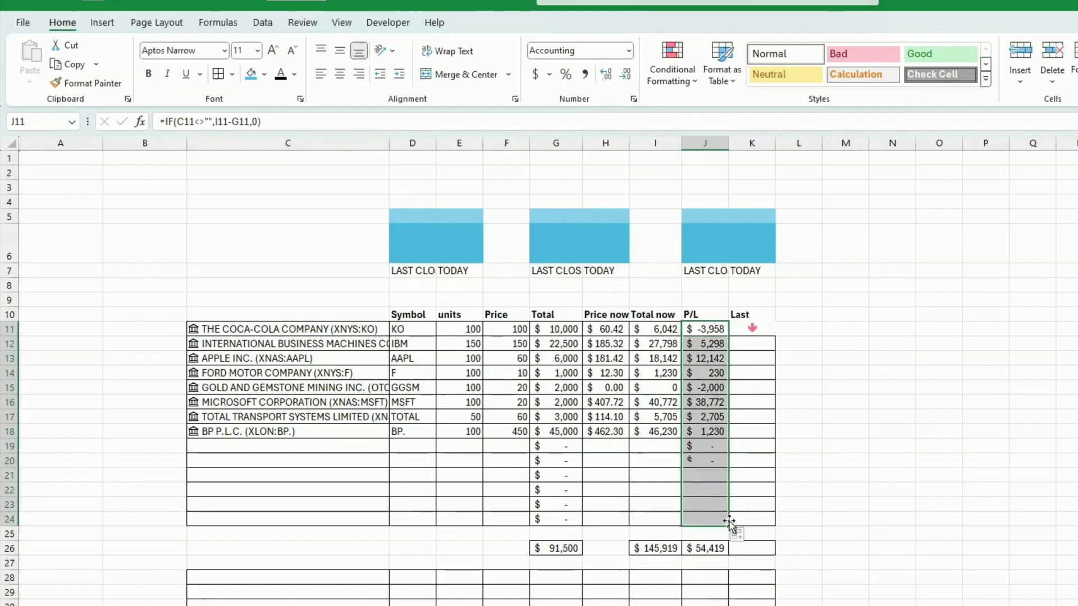
- Fill the arrow formula in the Last column from K11 down to K24
{"action": "left_click", "coordinate": [762, 317]}
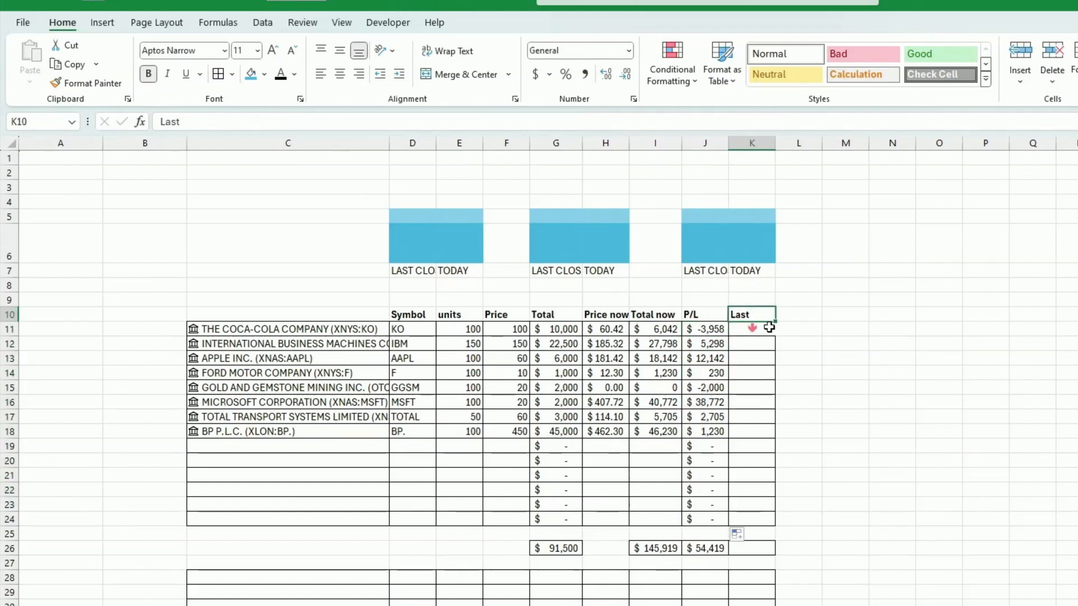
{"action": "left_click", "coordinate": [768, 331]}
{"action": "left_click_drag", "start_coordinate": [776, 338], "coordinate": [778, 531]}
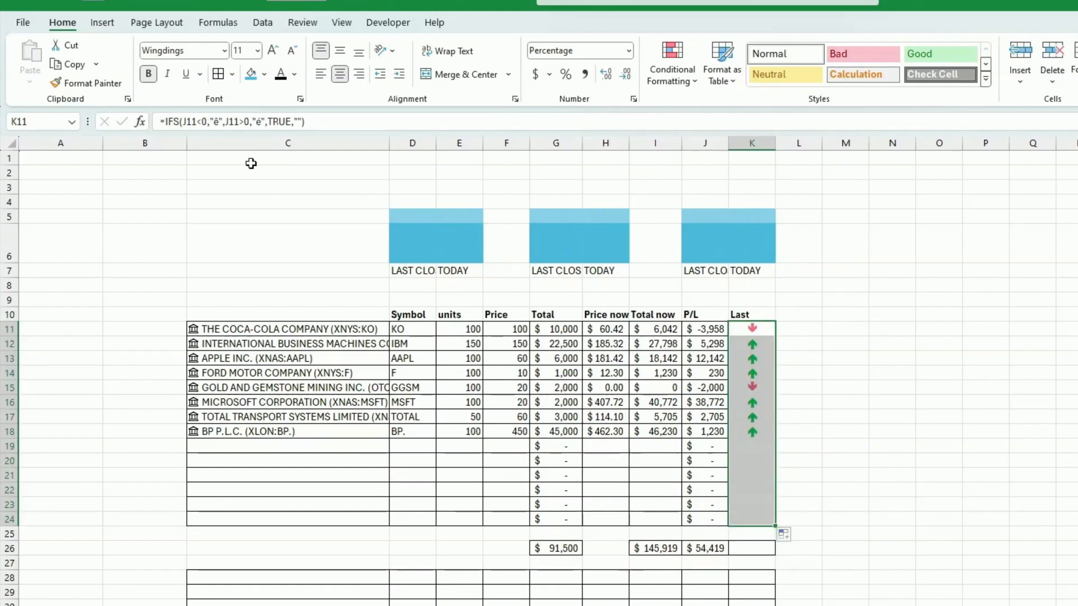
{"action": "left_click", "coordinate": [223, 80]}
{"action": "left_click", "coordinate": [832, 457]}
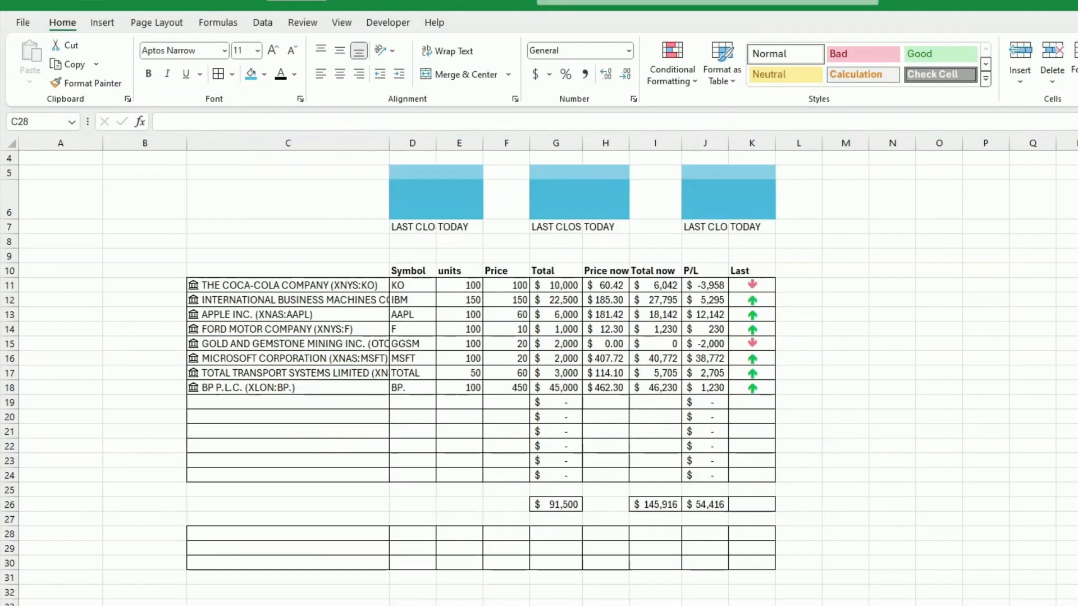
- Enter the ticker symbols SPY, XLK and JNK in cells C28 to C30 below the holdings table
{"action": "key", "text": "shift+Down"}
{"action": "key", "text": "shift+Down"}
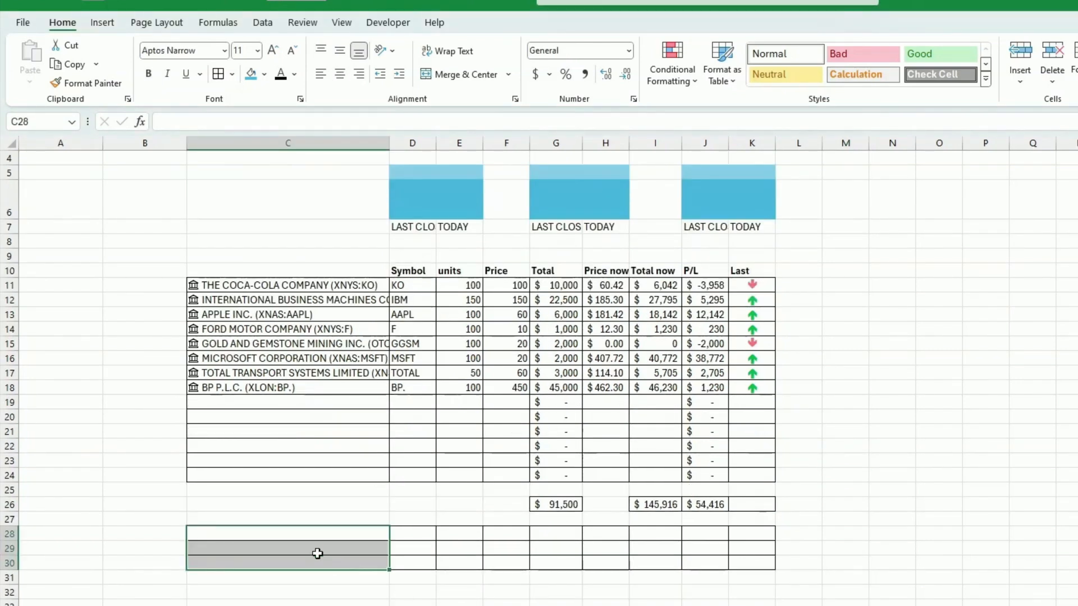
{"action": "left_click", "coordinate": [307, 535]}
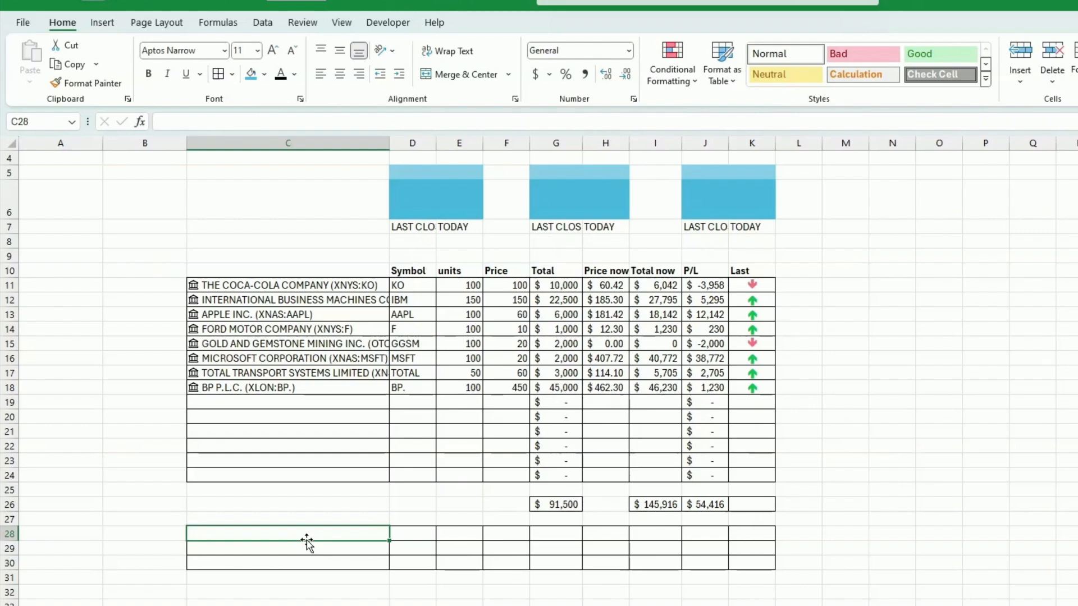
{"action": "type", "text": "S"}
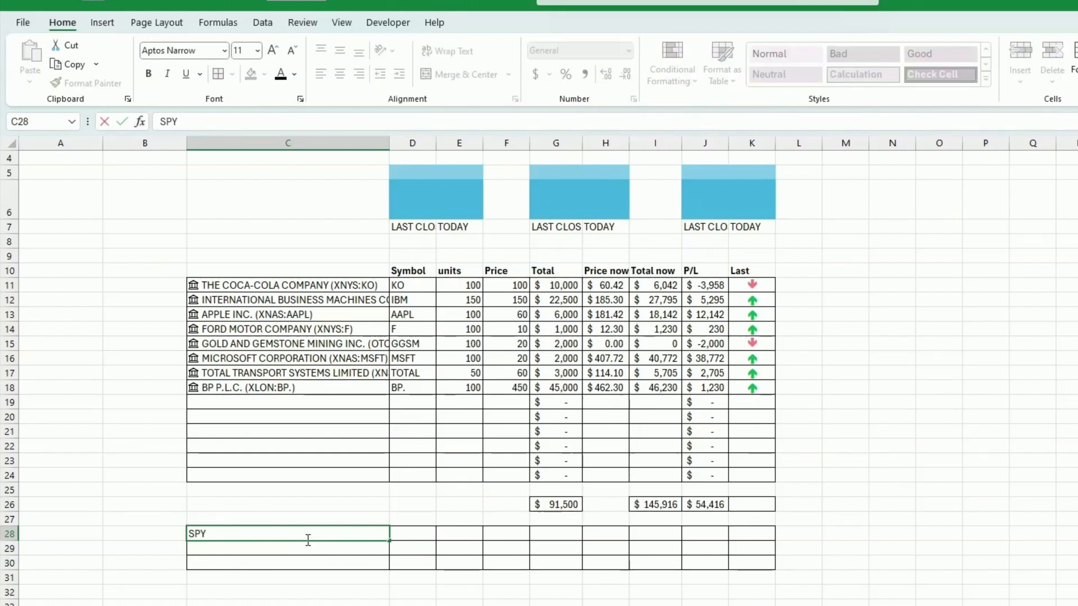
{"action": "type", "text": "PY"}
{"action": "key", "text": "Return"}
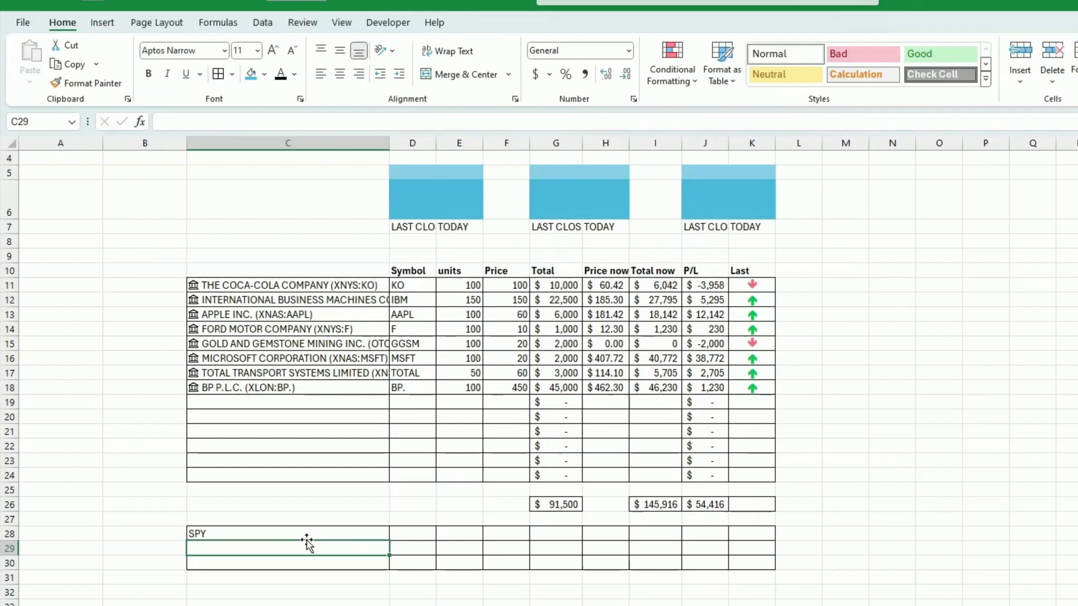
{"action": "type", "text": "XLK"}
{"action": "key", "text": "Return"}
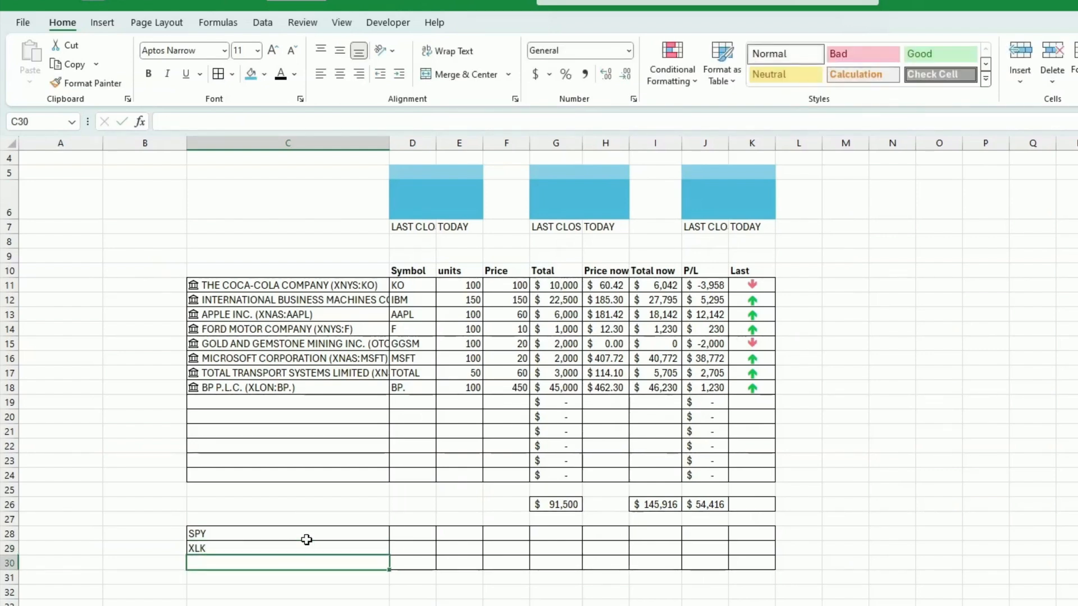
{"action": "type", "text": "JNK"}
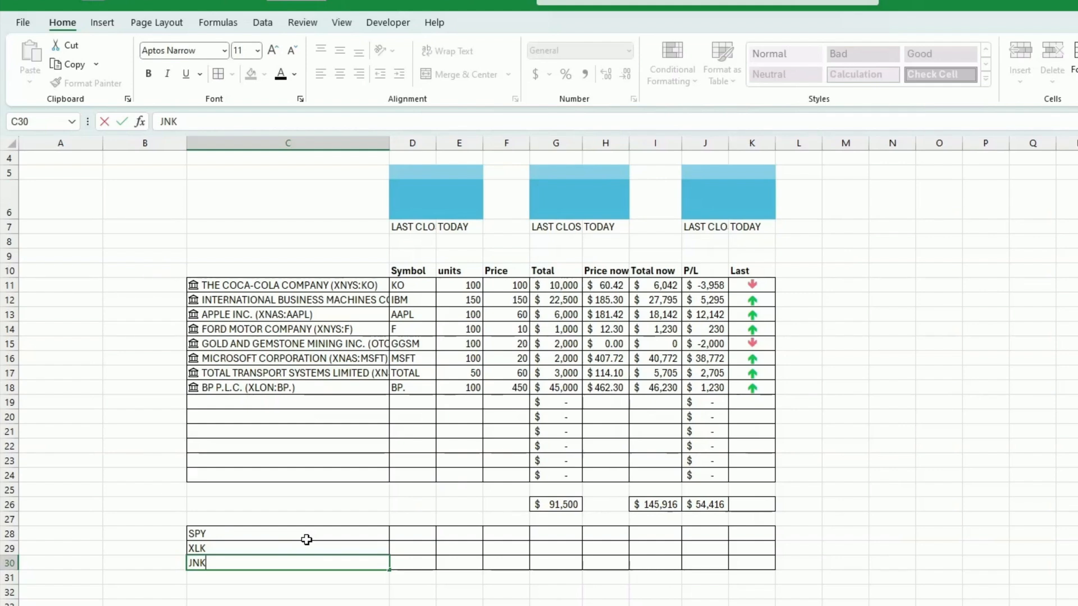
{"action": "key", "text": "ctrl+Return"}
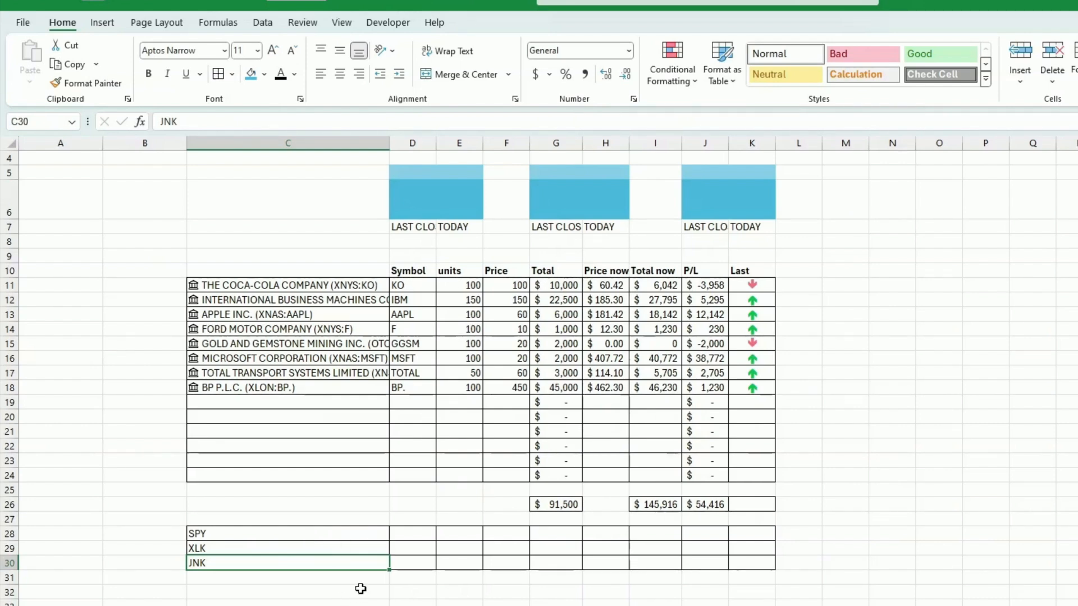
- Convert the benchmark tickers in C28:C30 to the Stocks data type
{"action": "left_click_drag", "start_coordinate": [373, 532], "coordinate": [369, 564]}
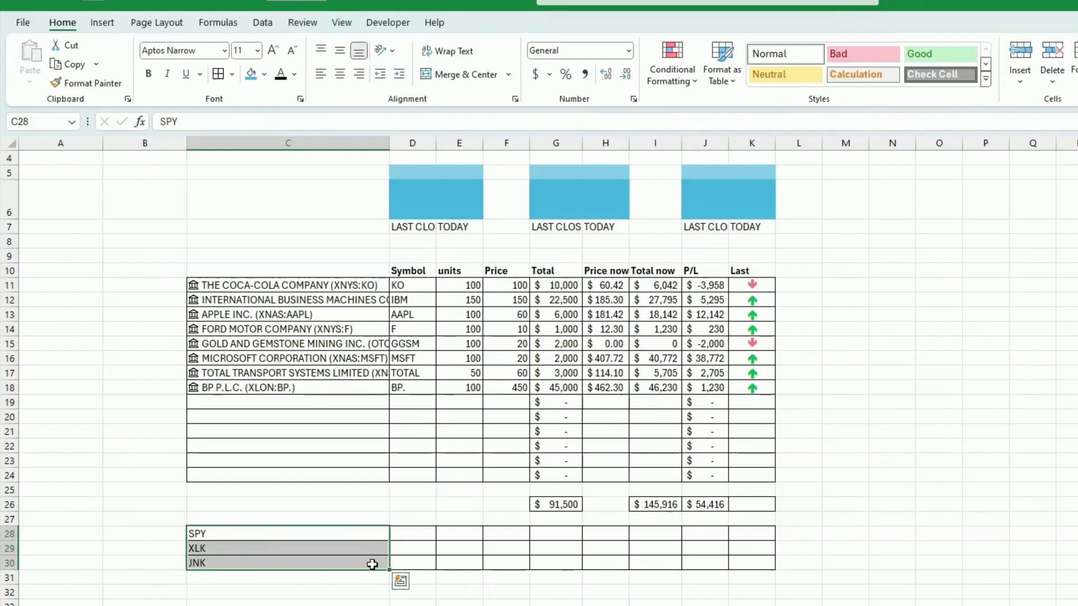
{"action": "left_click", "coordinate": [371, 562]}
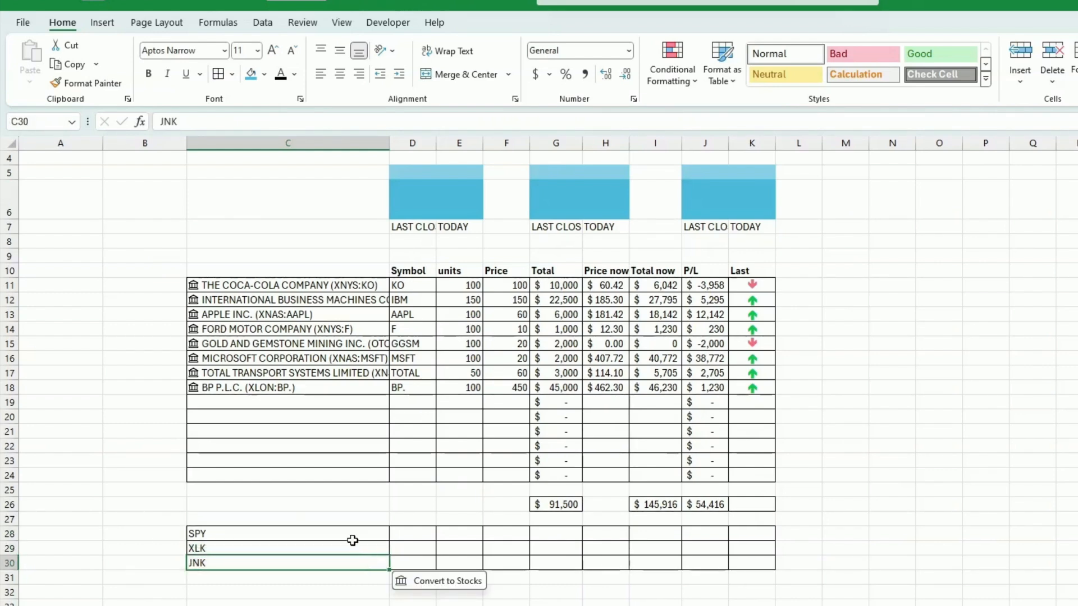
{"action": "left_click_drag", "start_coordinate": [362, 530], "coordinate": [361, 558]}
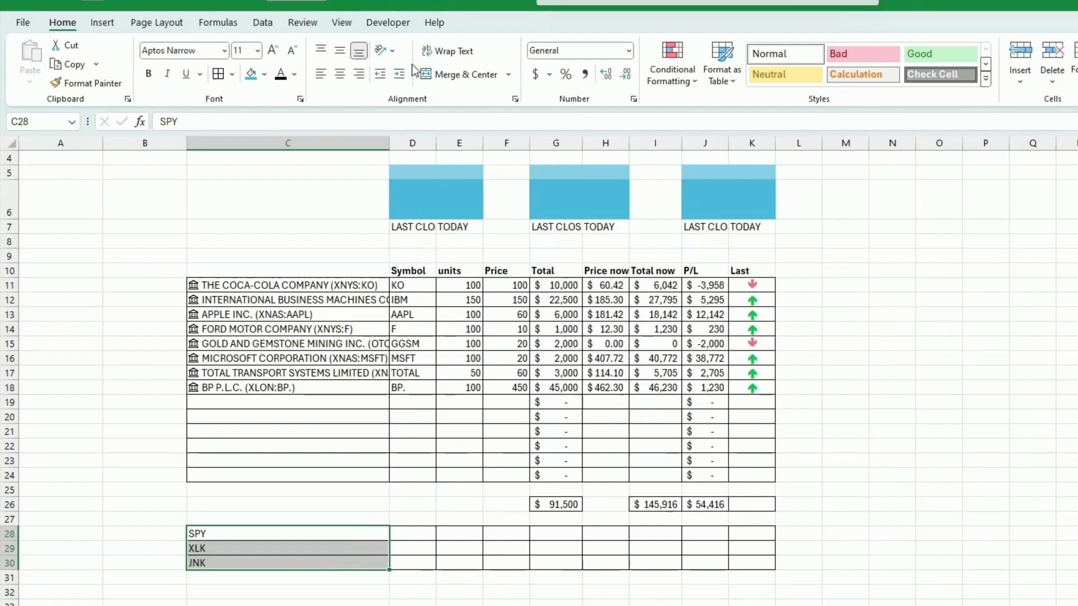
{"action": "left_click", "coordinate": [261, 23]}
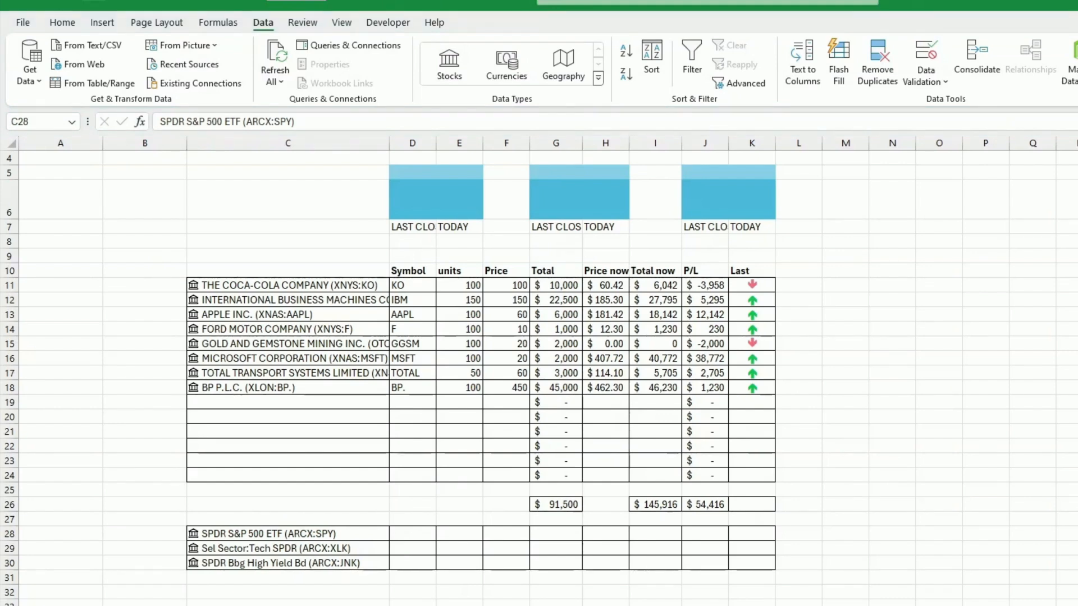
- Extract the Ticker symbol field from the SPY stock in C28 into D28 and fill it down to D30
{"action": "left_click", "coordinate": [412, 534]}
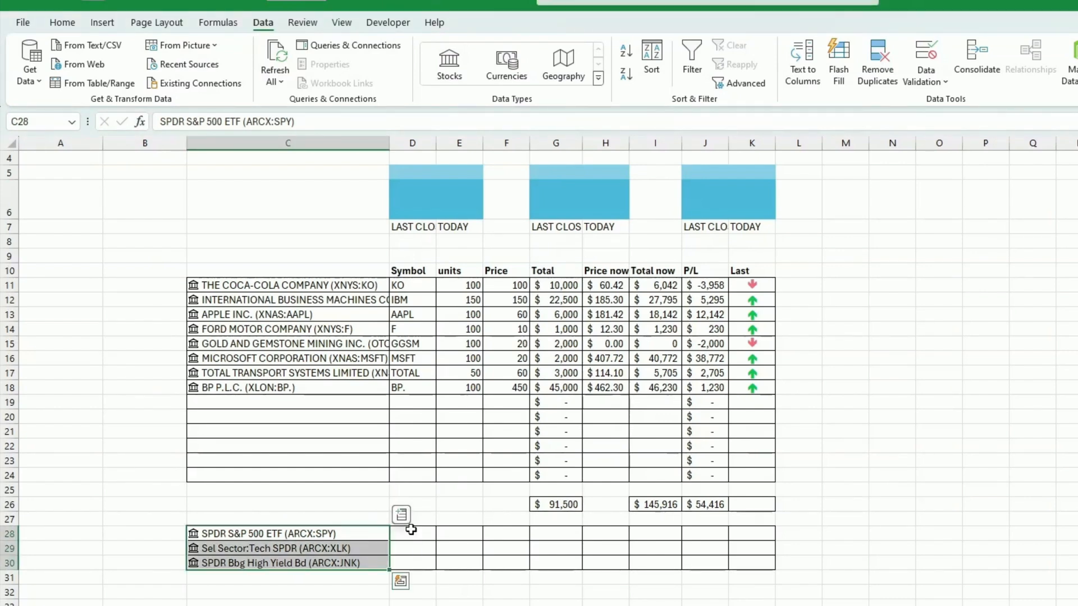
{"action": "left_click", "coordinate": [371, 532]}
{"action": "left_click", "coordinate": [402, 515]}
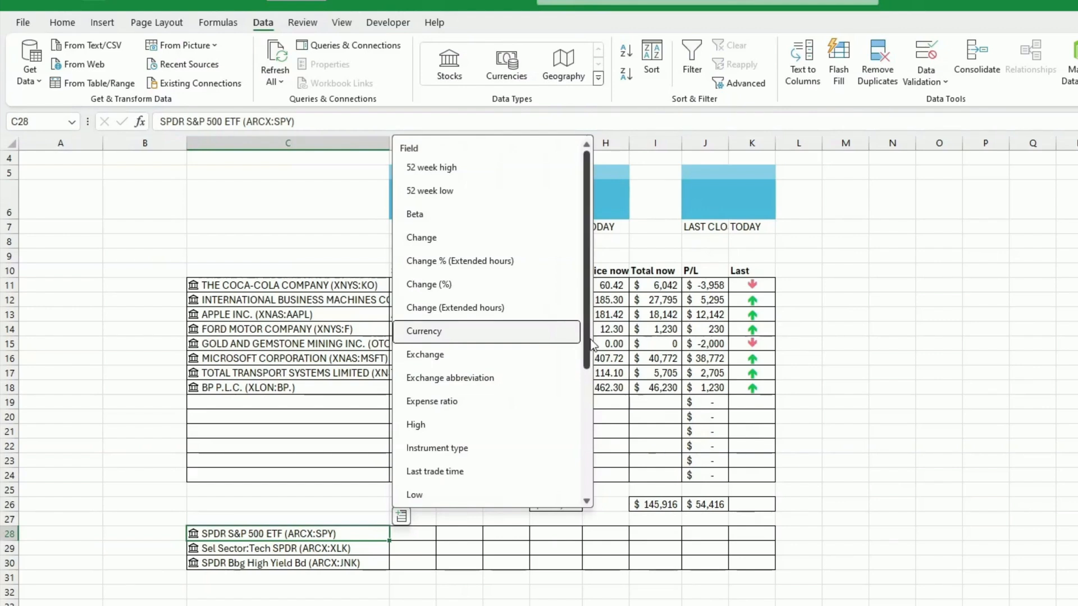
{"action": "left_click_drag", "start_coordinate": [587, 332], "coordinate": [589, 450]}
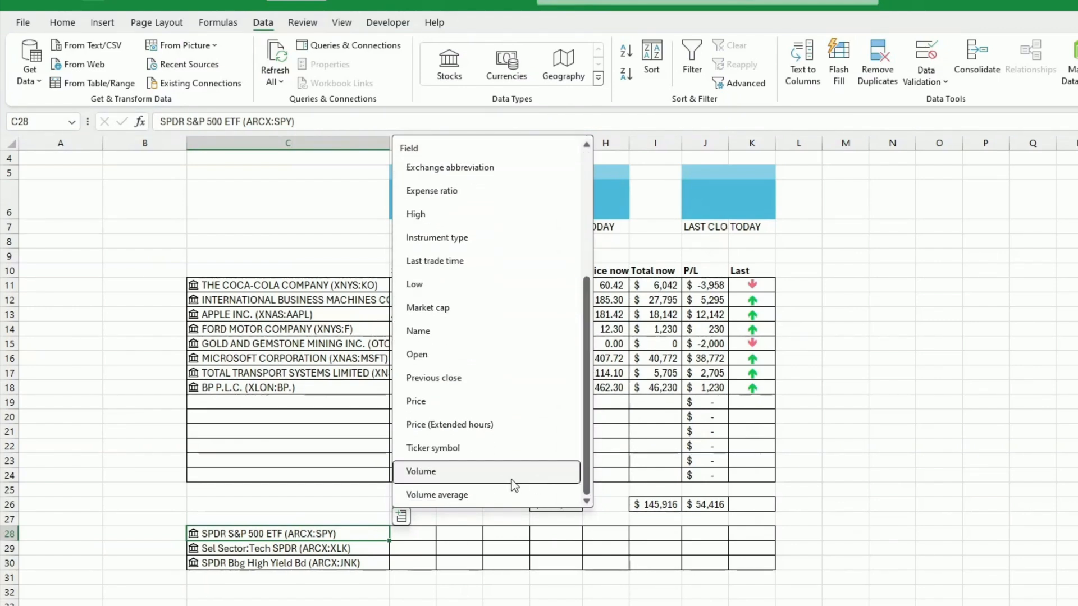
{"action": "left_click", "coordinate": [471, 451]}
{"action": "left_click", "coordinate": [429, 536]}
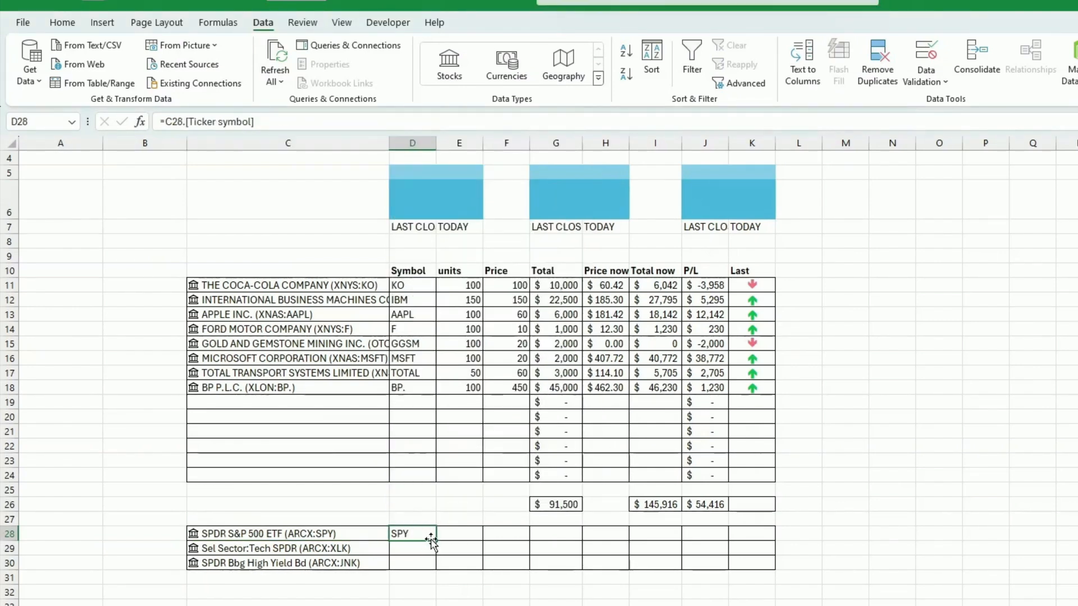
{"action": "left_click_drag", "start_coordinate": [440, 539], "coordinate": [438, 566]}
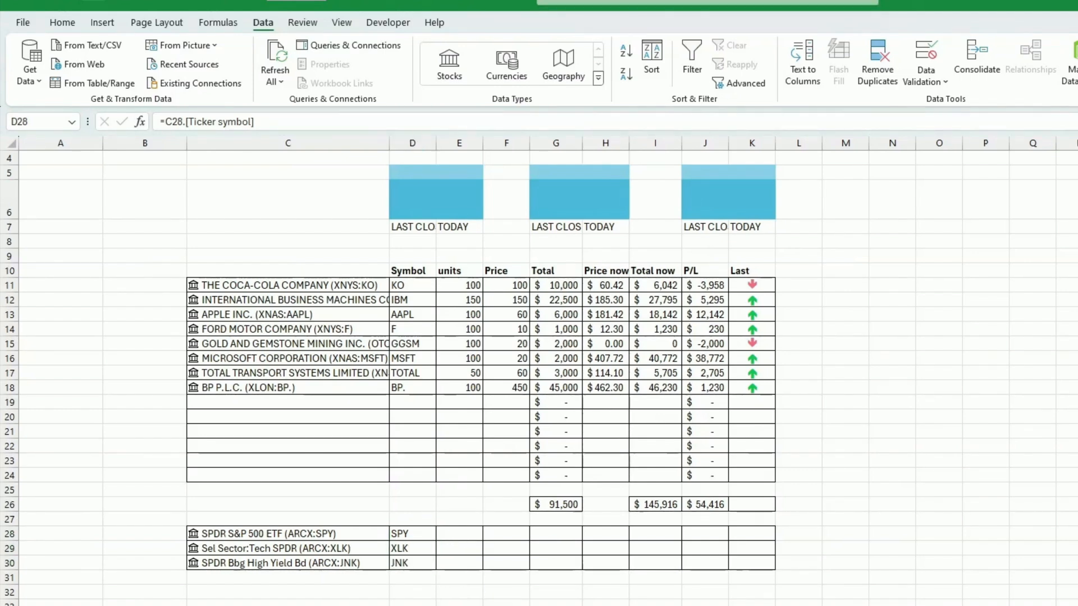
- Extract the Change (%) field from the SPY stock in C28 into E28
{"action": "left_click", "coordinate": [472, 533]}
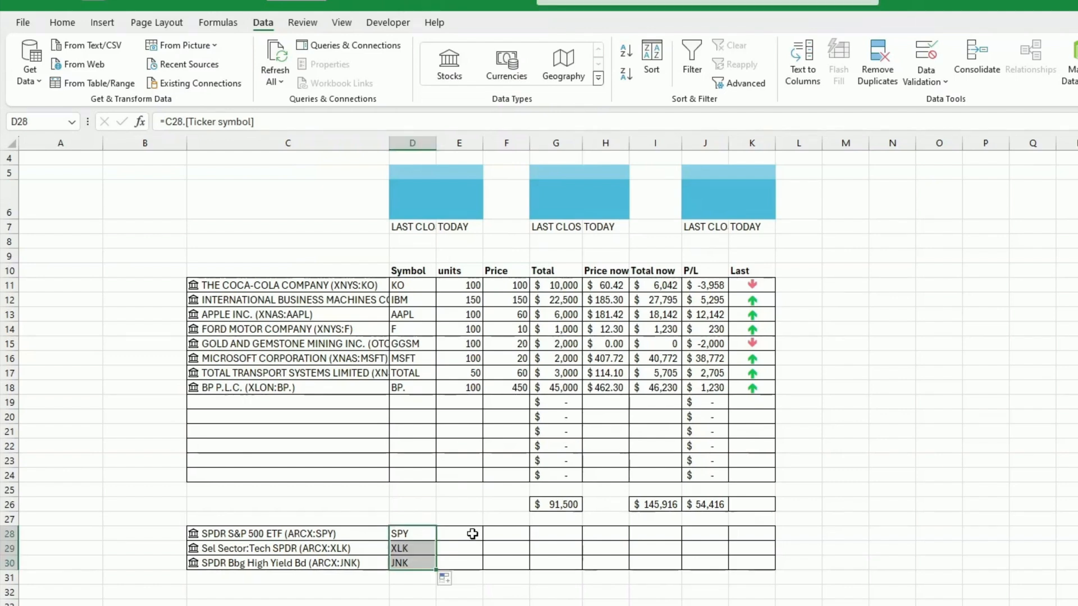
{"action": "left_click", "coordinate": [470, 533]}
{"action": "left_click", "coordinate": [365, 533]}
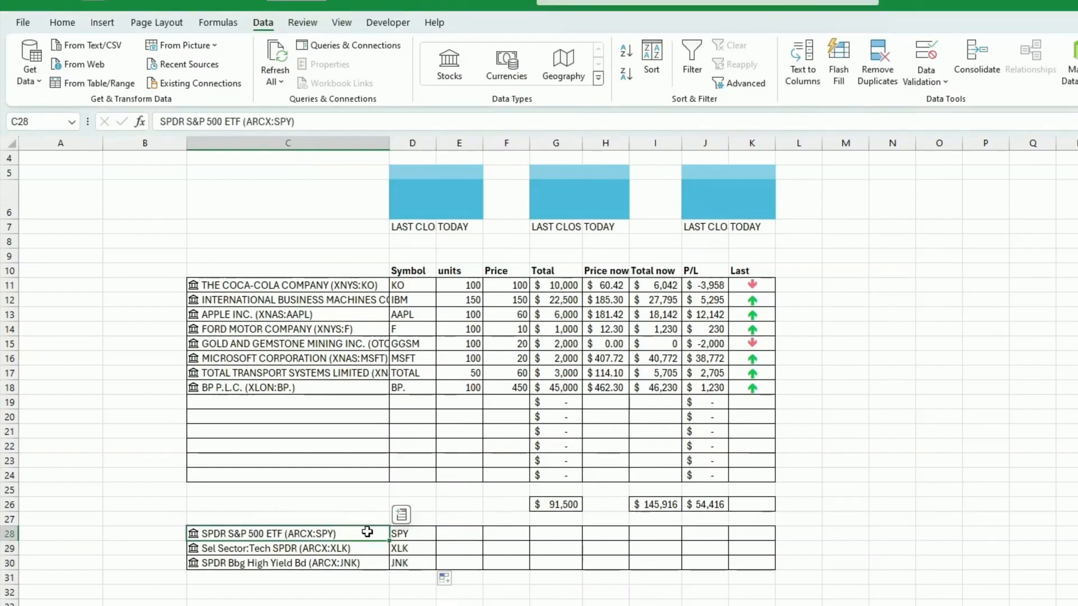
{"action": "left_click", "coordinate": [402, 516]}
{"action": "scroll", "coordinate": [483, 357], "scroll_direction": "up", "scroll_amount": 1}
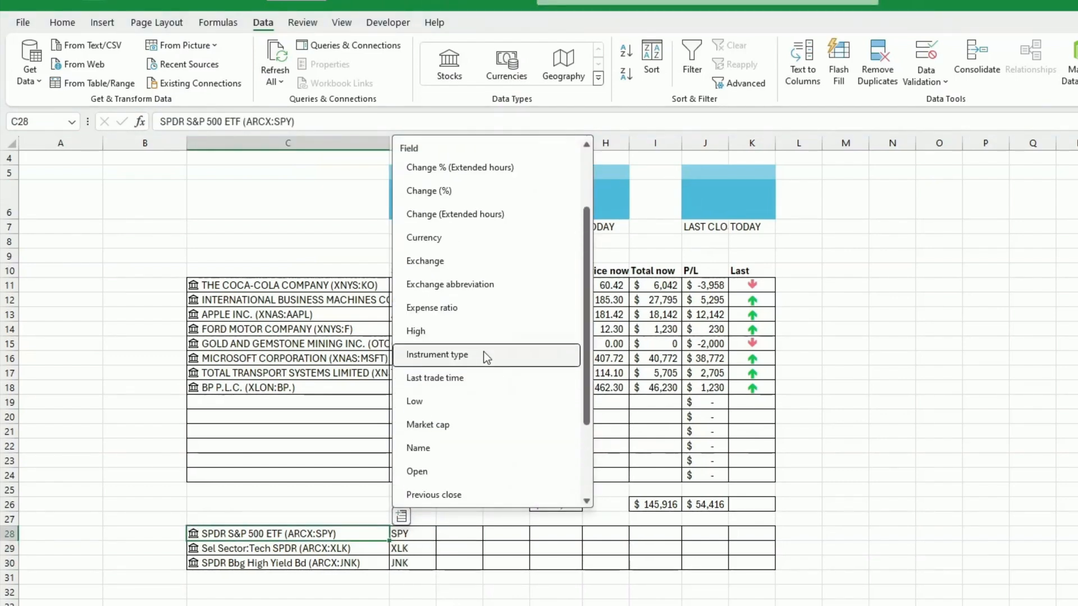
{"action": "left_click", "coordinate": [460, 191]}
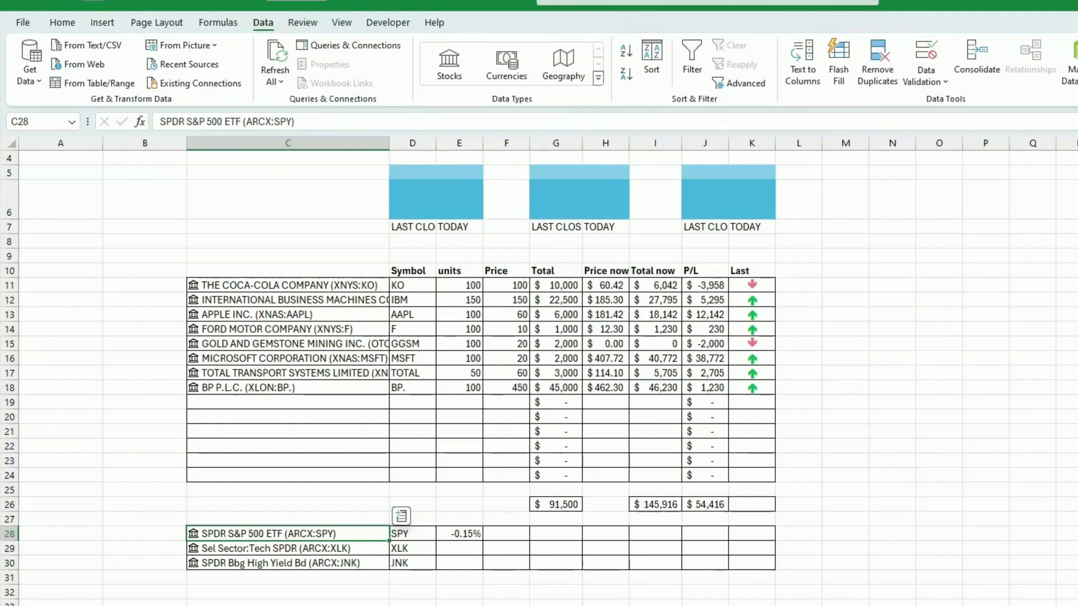
{"action": "left_click", "coordinate": [515, 600]}
- Extract the Price field from the SPY stock in C28 into F28 and the Previous close field into G28
{"action": "left_click", "coordinate": [345, 533]}
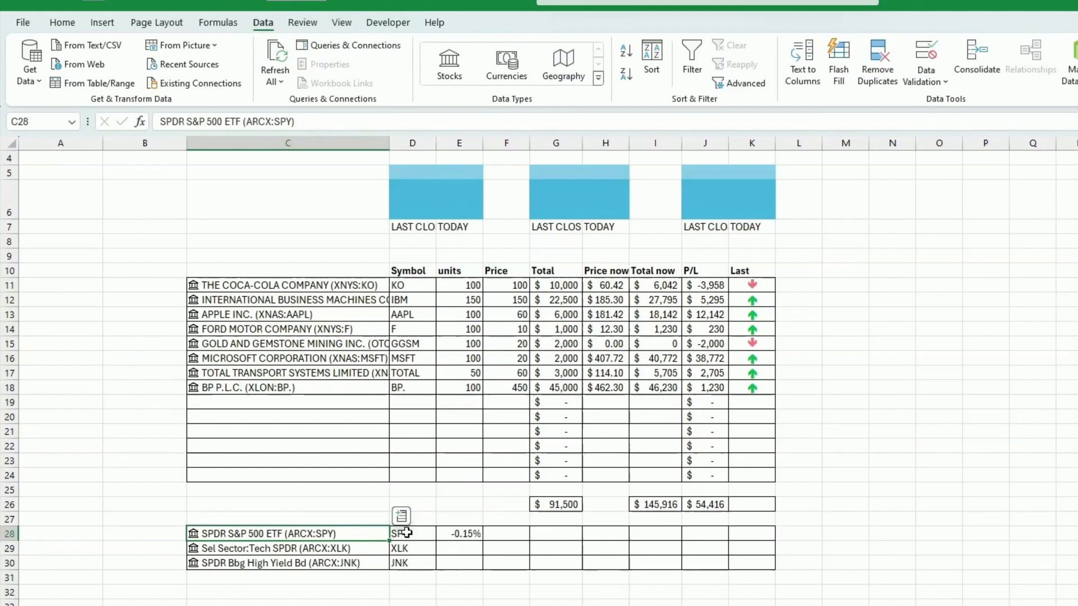
{"action": "left_click", "coordinate": [402, 516]}
{"action": "scroll", "coordinate": [446, 412], "scroll_direction": "down", "scroll_amount": 5}
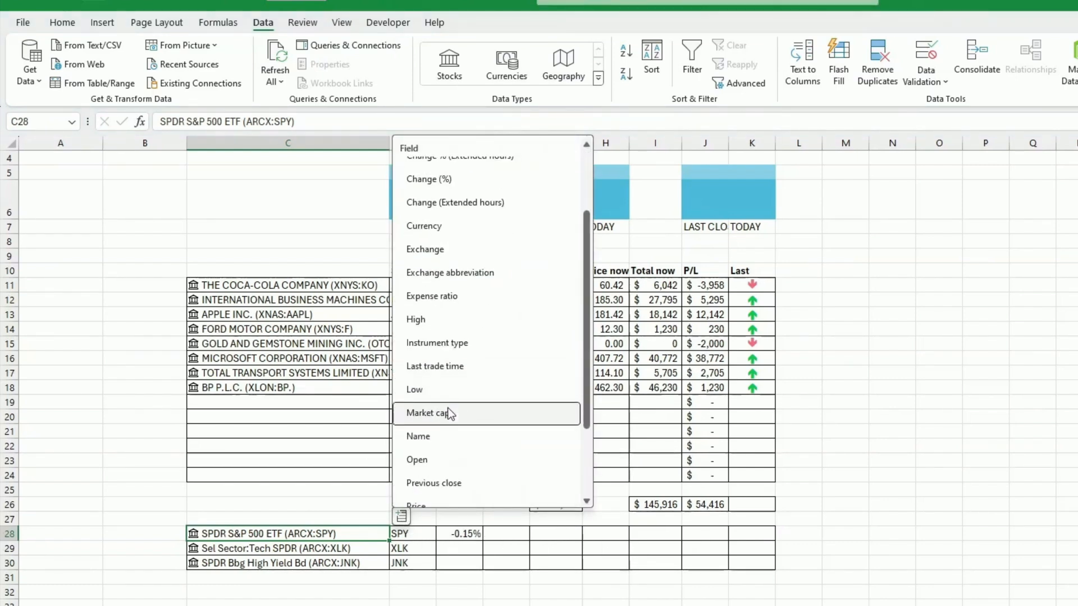
{"action": "left_click", "coordinate": [437, 435]}
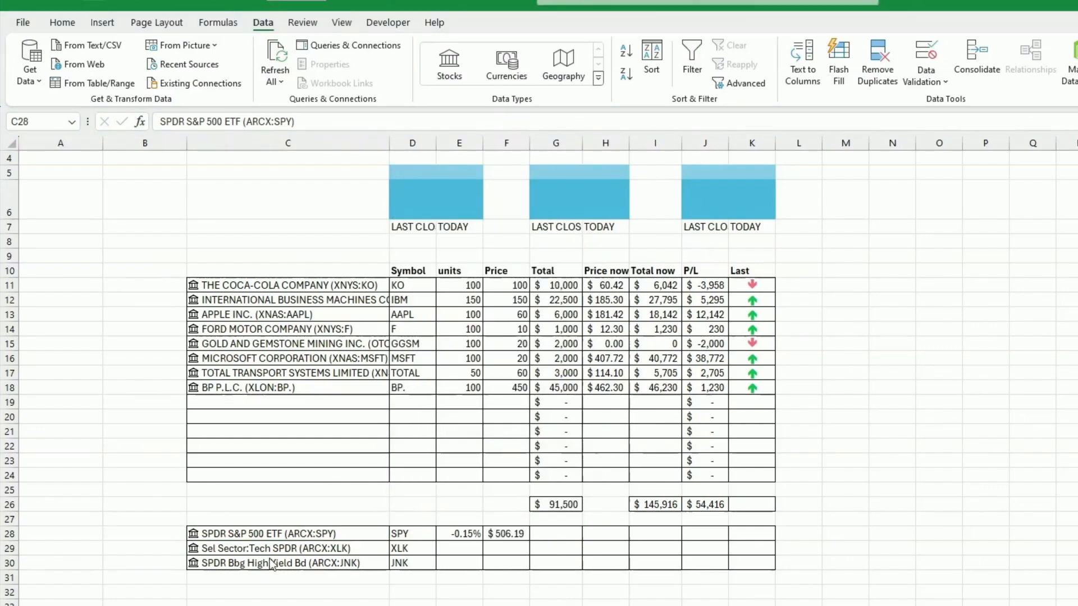
{"action": "left_click", "coordinate": [549, 532]}
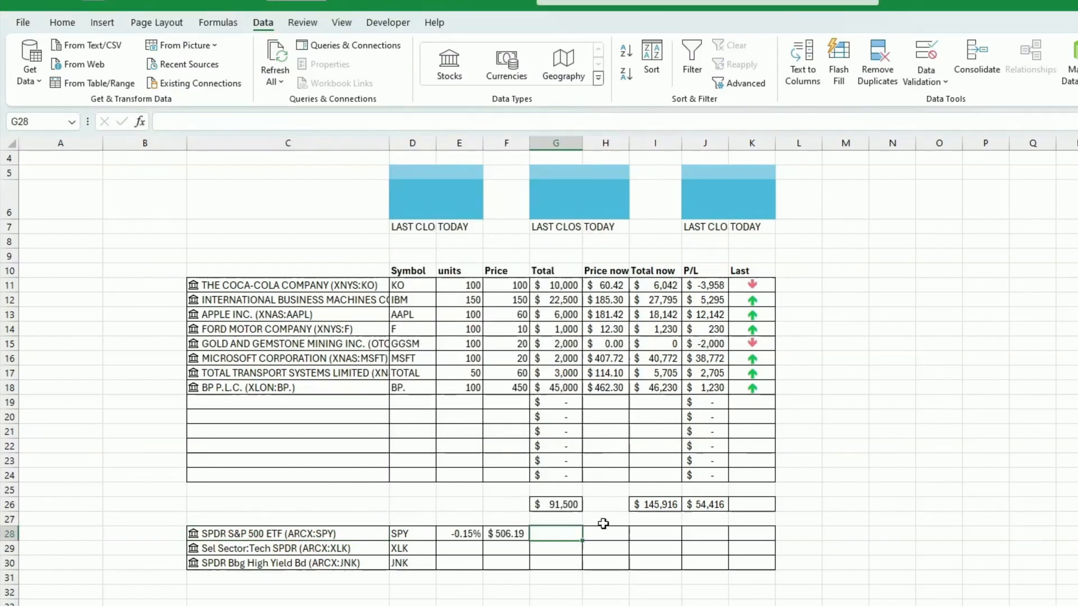
{"action": "left_click", "coordinate": [327, 533]}
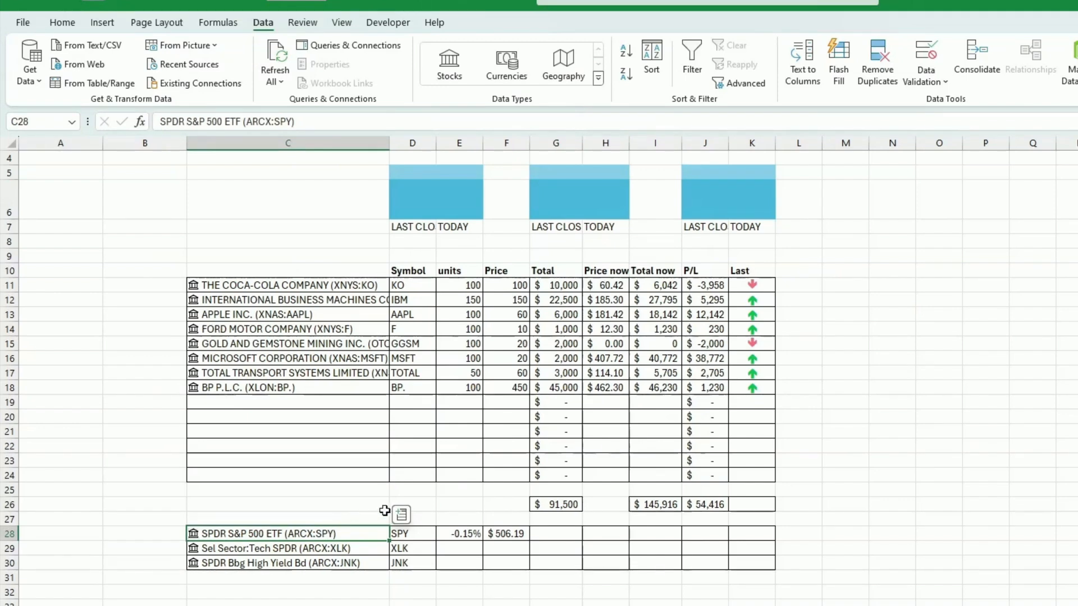
{"action": "left_click", "coordinate": [401, 514]}
{"action": "left_click", "coordinate": [456, 470]}
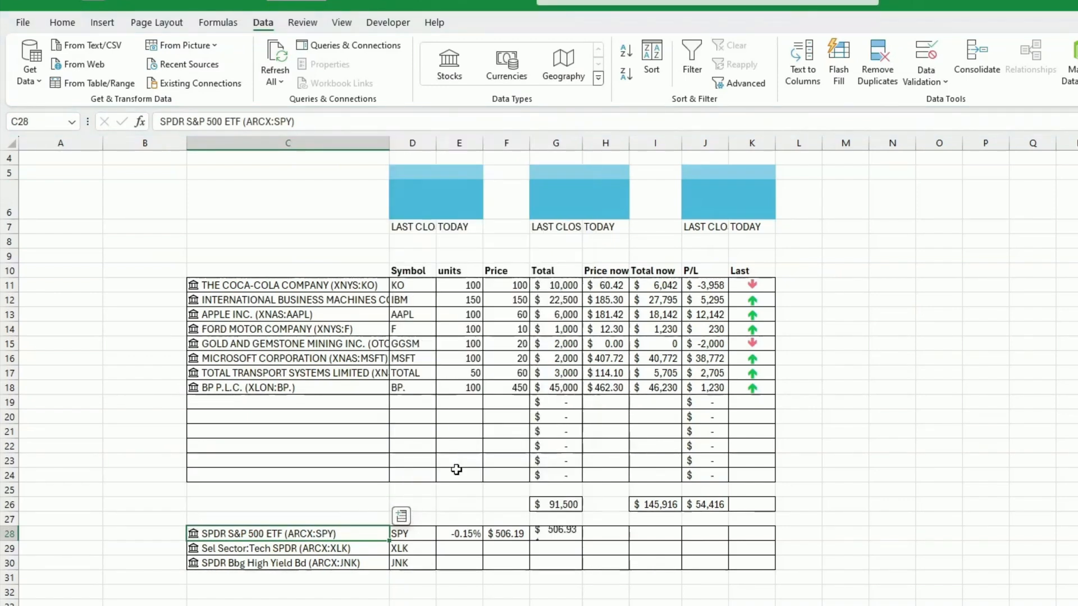
- Extract the Name field from the SPY stock in C28 into H28
{"action": "left_click", "coordinate": [605, 534]}
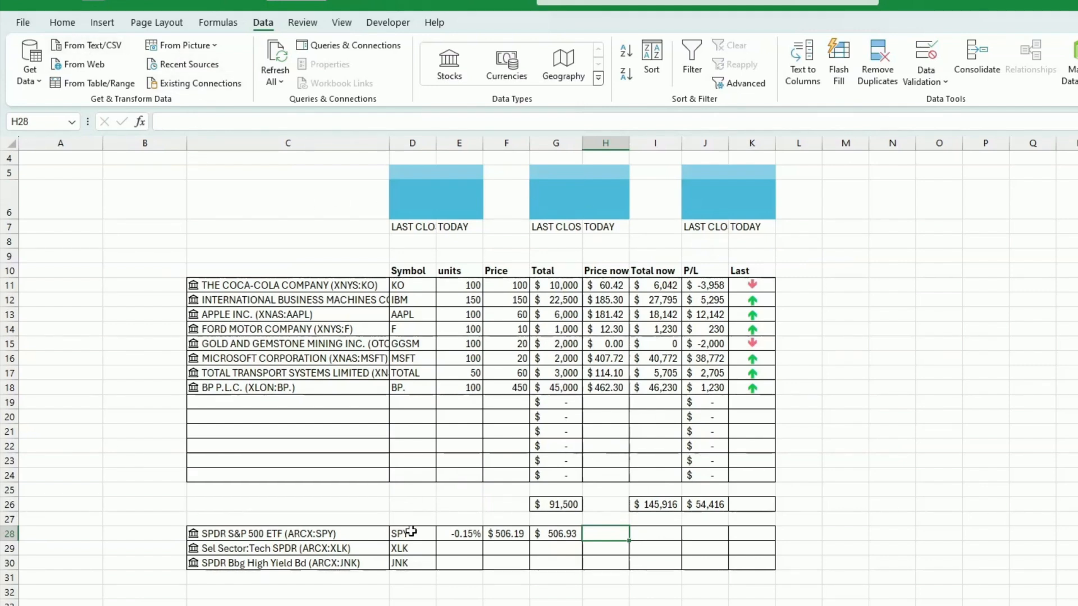
{"action": "left_click", "coordinate": [368, 538]}
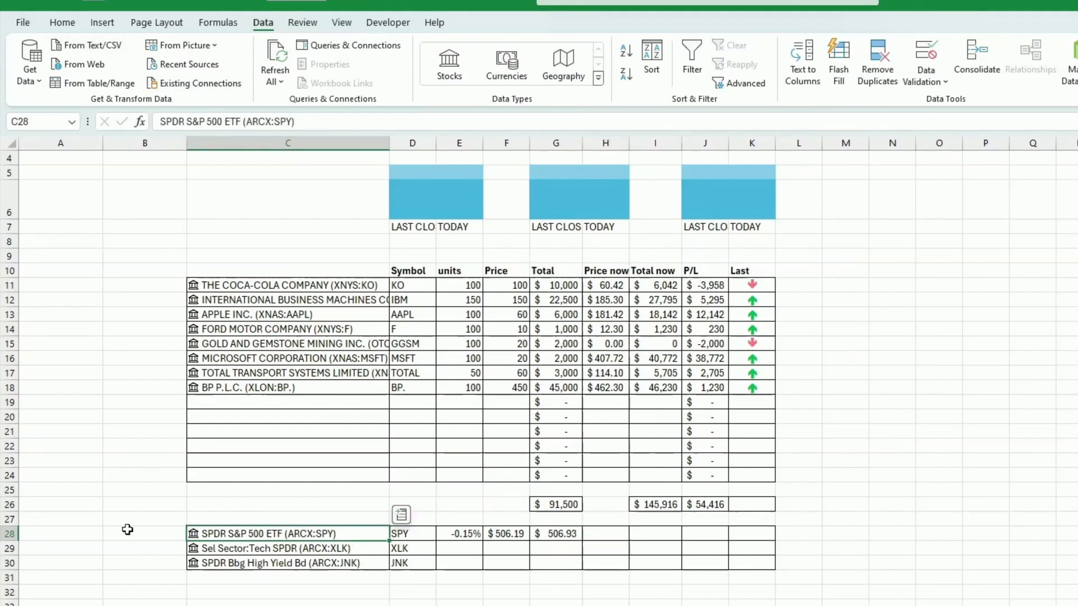
{"action": "left_click", "coordinate": [401, 515]}
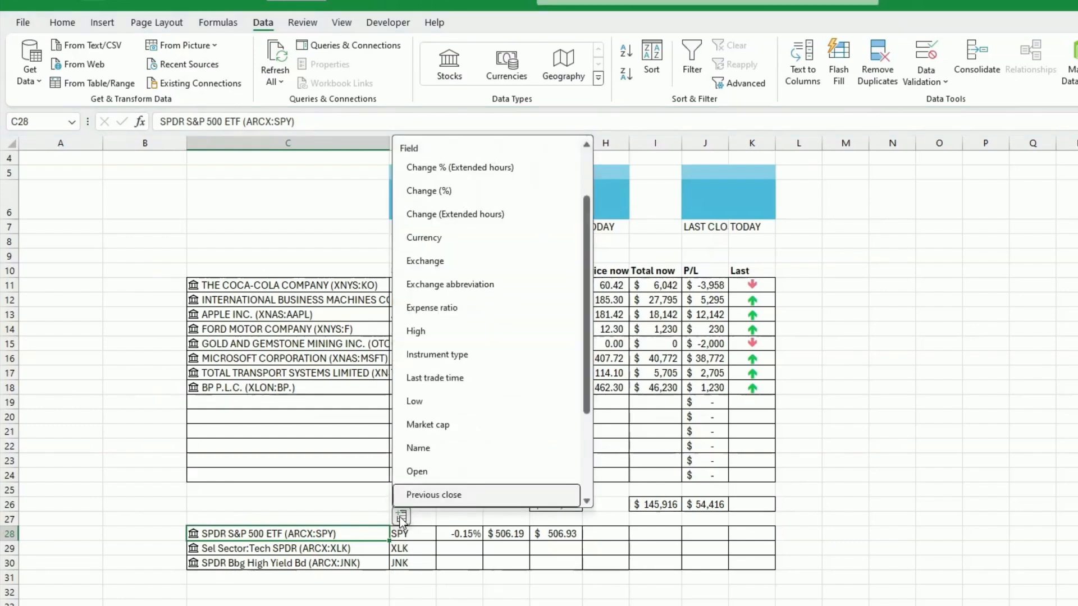
{"action": "left_click", "coordinate": [447, 447]}
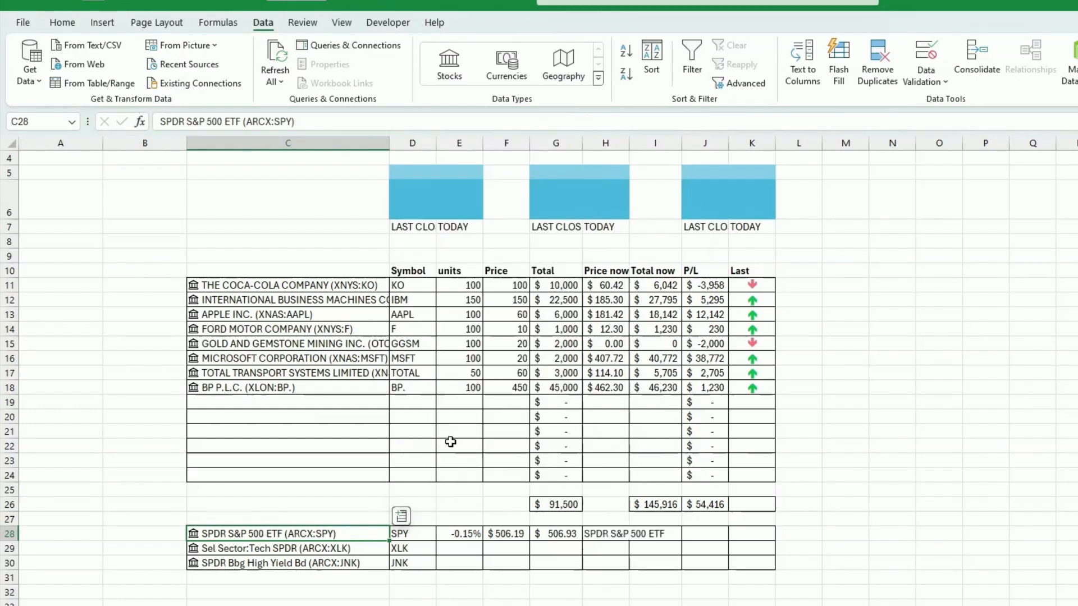
- Merge and center the SPY fund name across H28:K28
{"action": "left_click", "coordinate": [604, 533]}
{"action": "left_click_drag", "start_coordinate": [603, 534], "coordinate": [771, 534]}
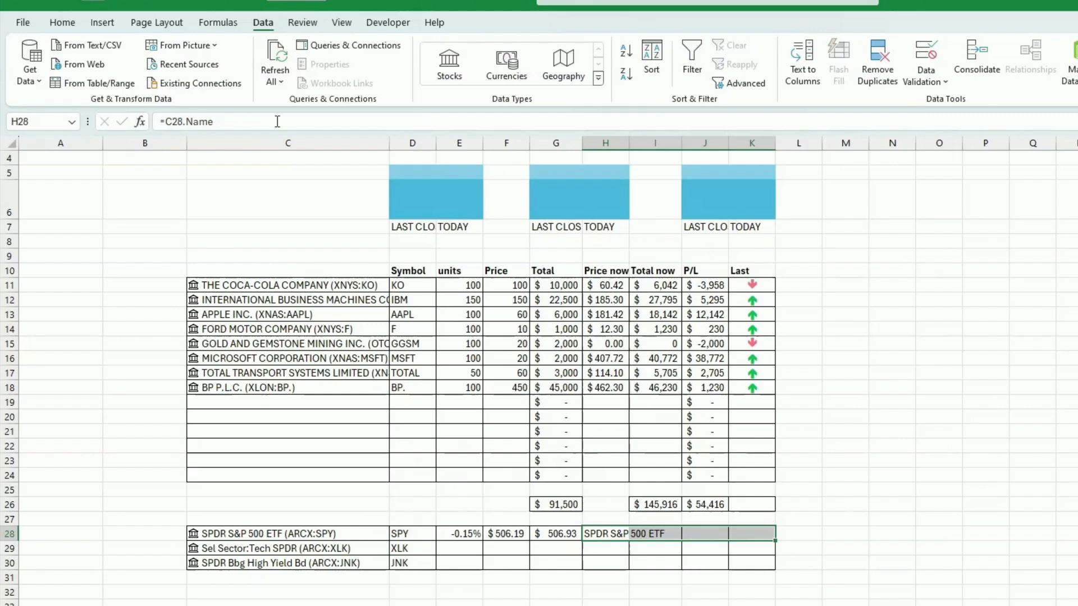
{"action": "left_click", "coordinate": [62, 23]}
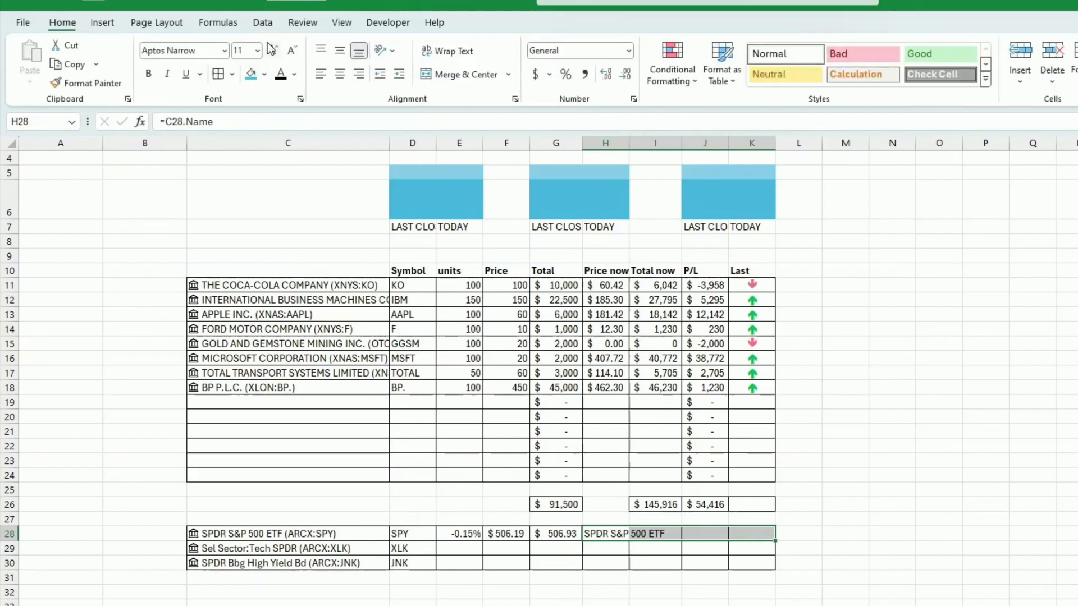
{"action": "left_click", "coordinate": [477, 74]}
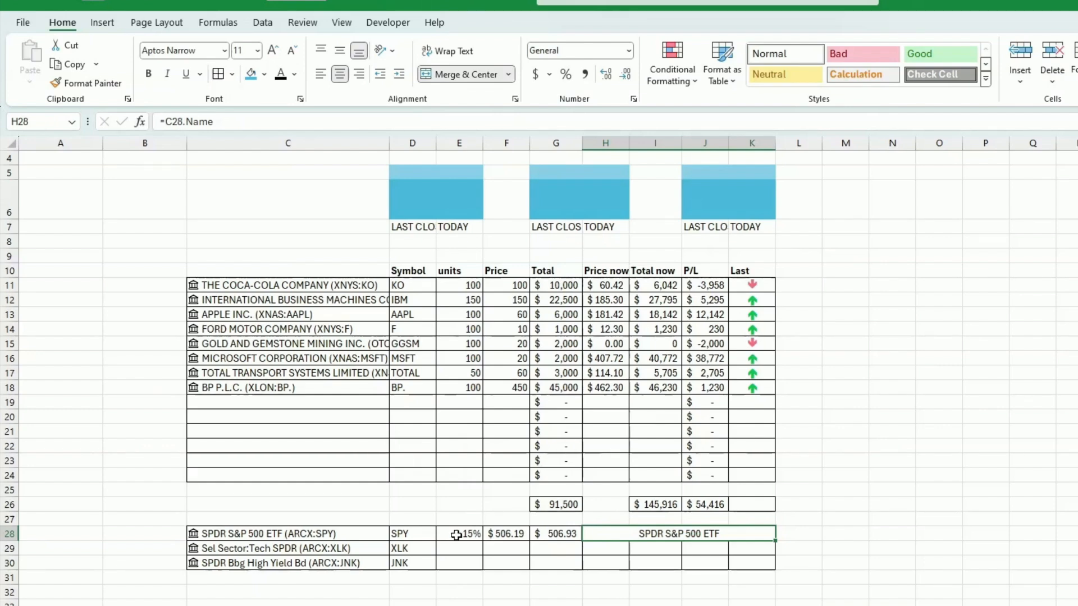
- Fill the SPY fields in E28:K28 down to row 30 and left-align the merged name cells in H28:K30
{"action": "left_click_drag", "start_coordinate": [459, 537], "coordinate": [762, 535]}
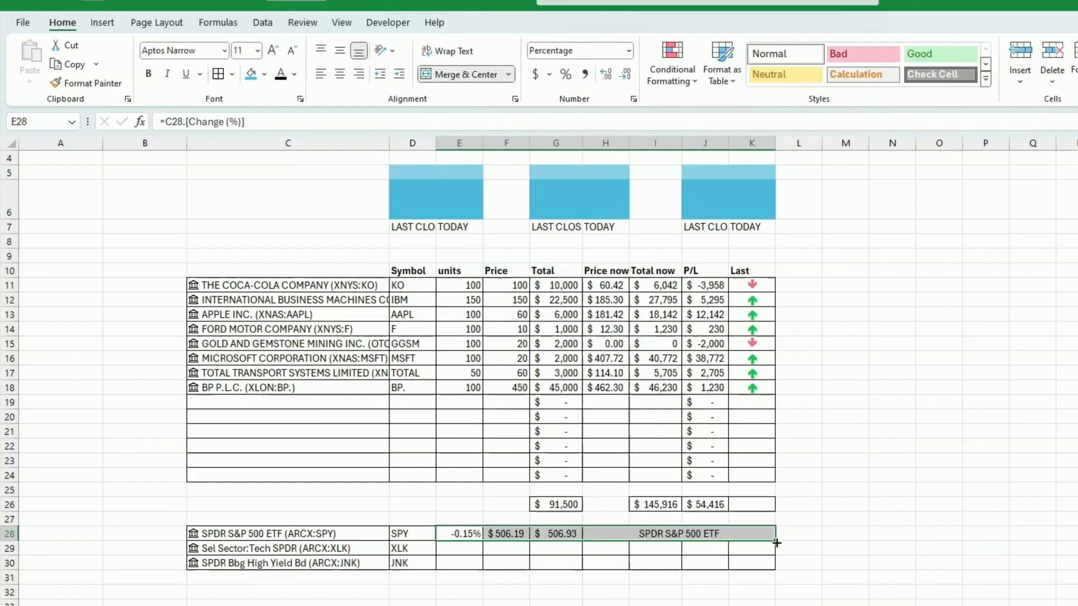
{"action": "left_click_drag", "start_coordinate": [776, 543], "coordinate": [775, 572]}
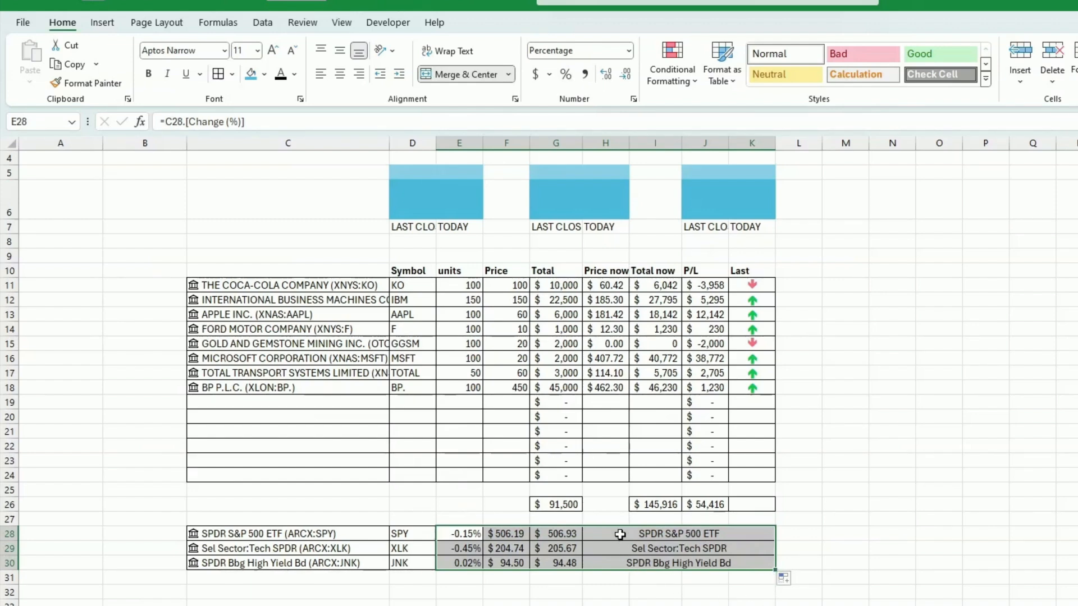
{"action": "left_click_drag", "start_coordinate": [621, 534], "coordinate": [623, 563]}
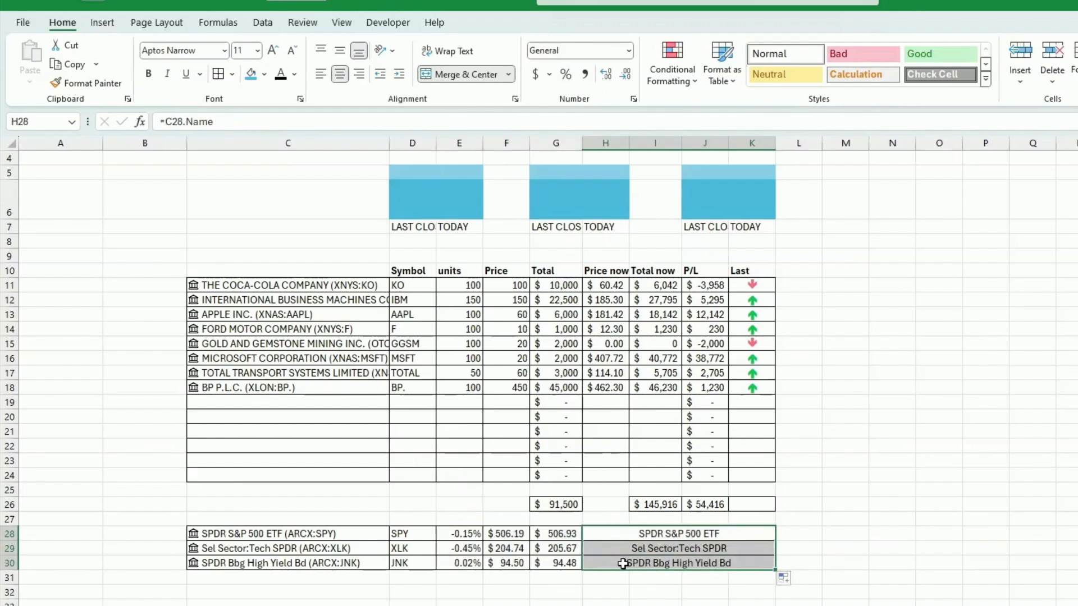
{"action": "left_click", "coordinate": [321, 73]}
{"action": "left_click", "coordinate": [923, 489]}
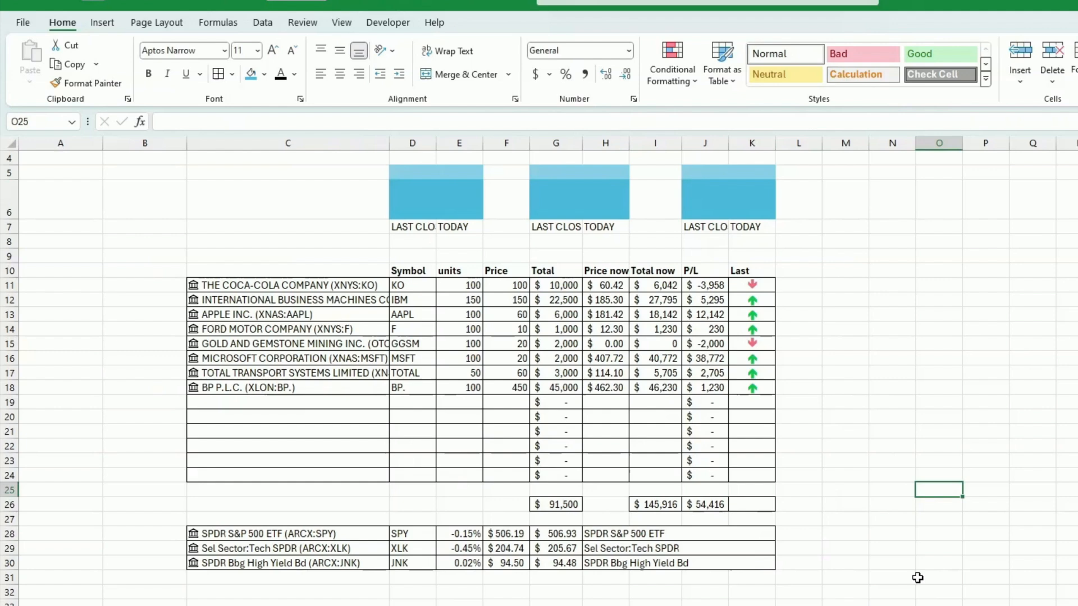
{"action": "left_click", "coordinate": [884, 581]}
{"action": "scroll", "coordinate": [850, 585], "scroll_direction": "up", "scroll_amount": 1}
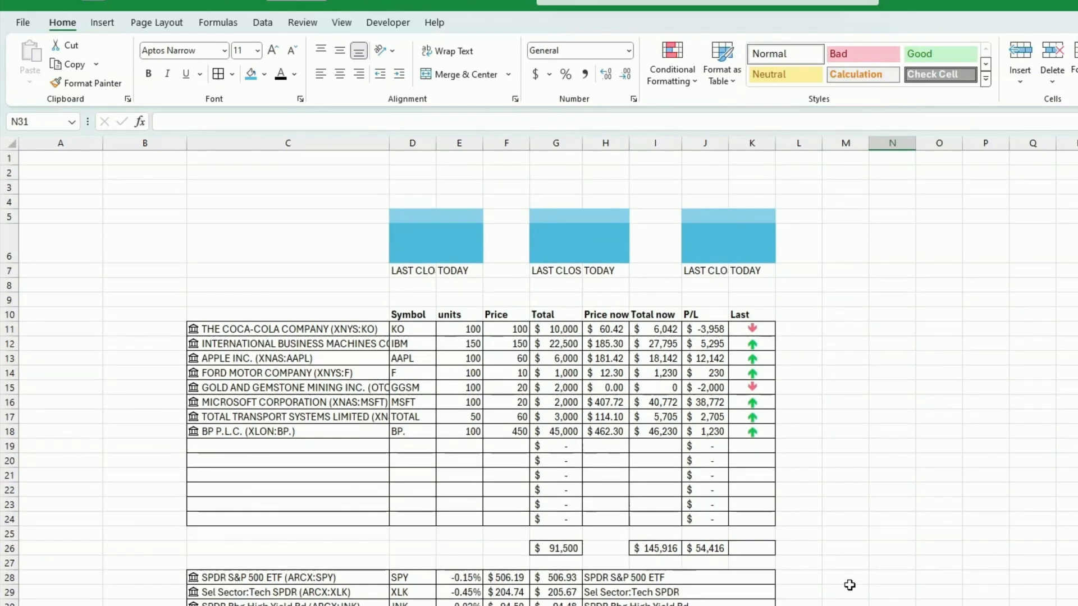
{"action": "left_click", "coordinate": [892, 517]}
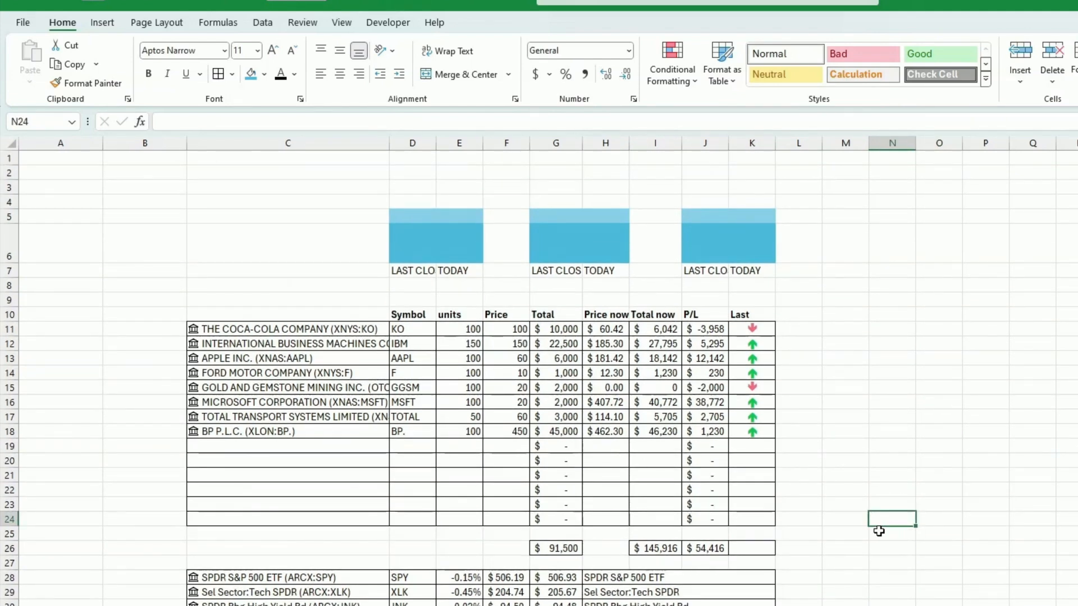
{"action": "left_click", "coordinate": [842, 559]}
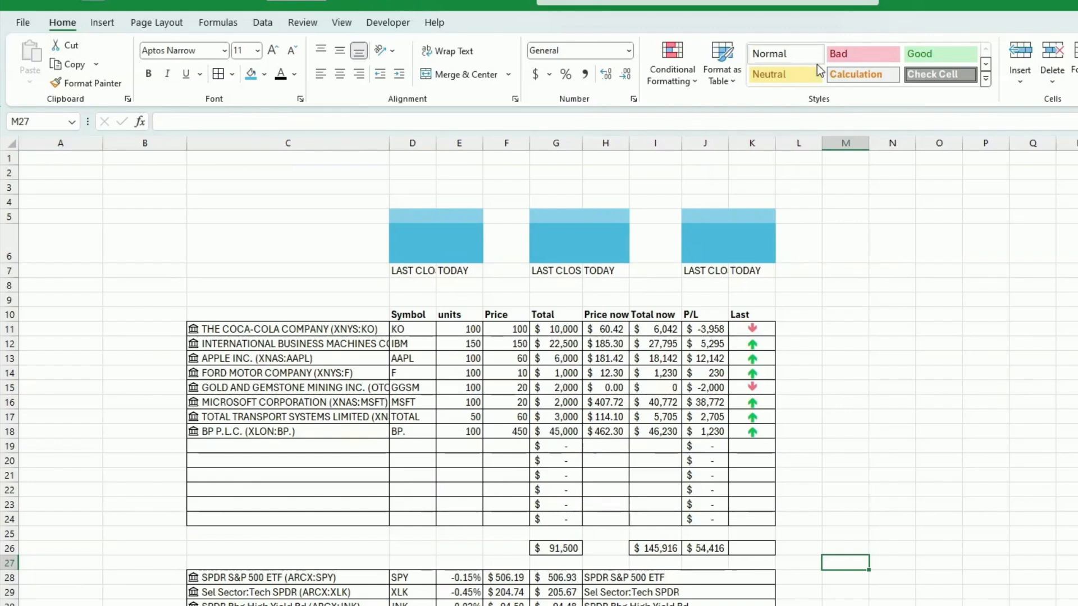
{"action": "right_click", "coordinate": [785, 58]}
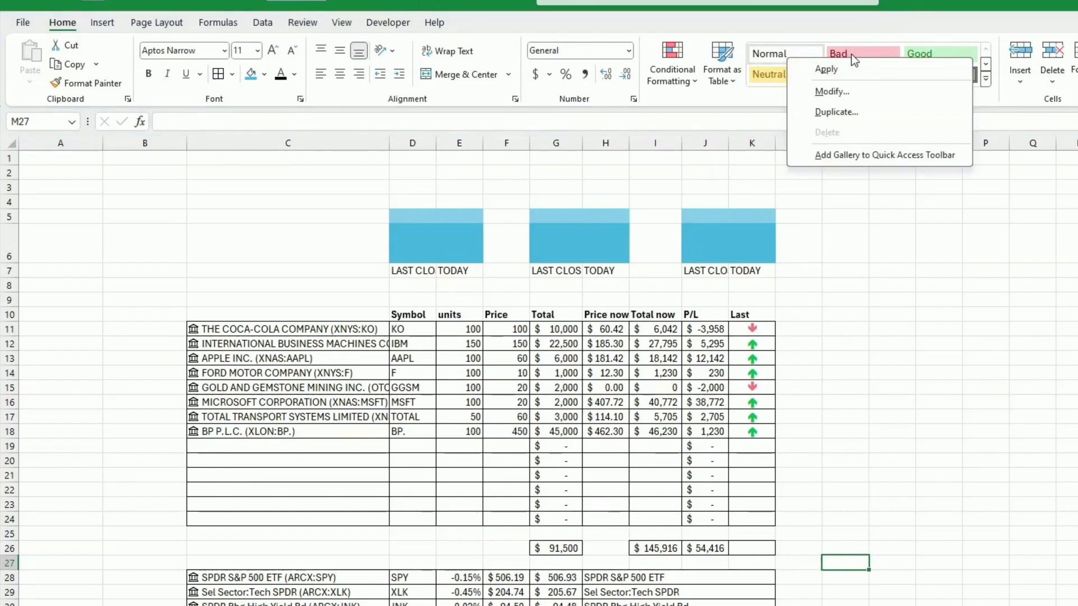
{"action": "left_click", "coordinate": [733, 93]}
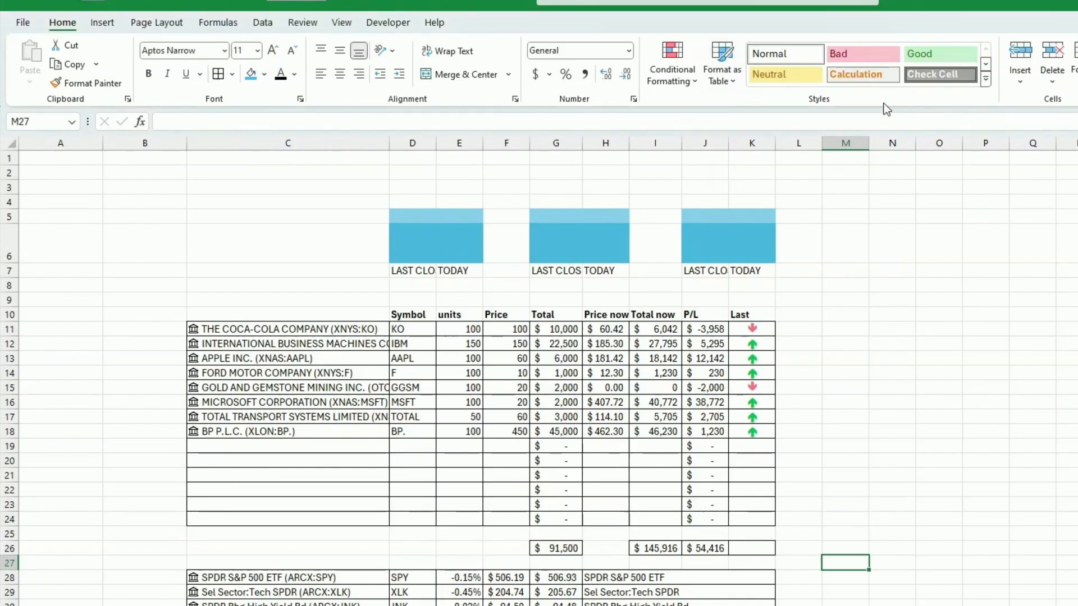
- Modify the Normal cell style to use the Bahnschrift Condensed font in white
{"action": "right_click", "coordinate": [770, 53]}
{"action": "left_click", "coordinate": [854, 85]}
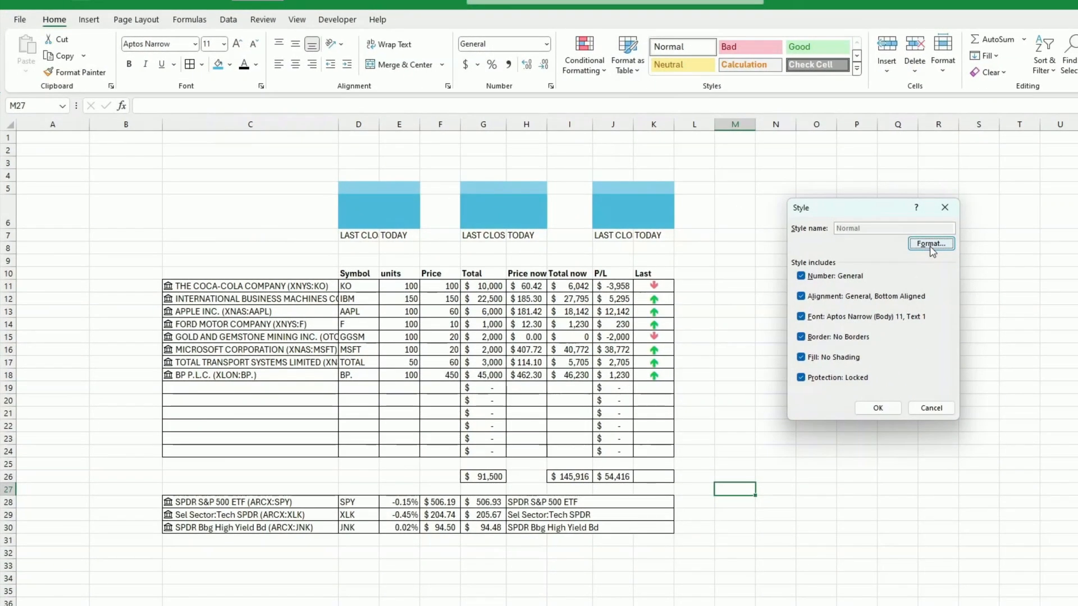
{"action": "left_click", "coordinate": [930, 247]}
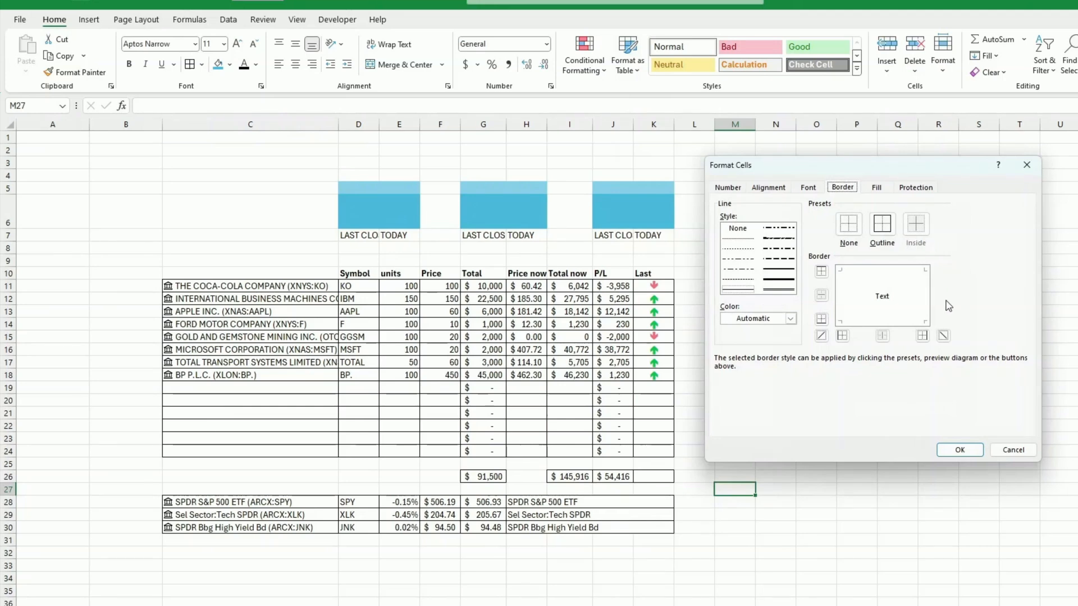
{"action": "left_click", "coordinate": [808, 187]}
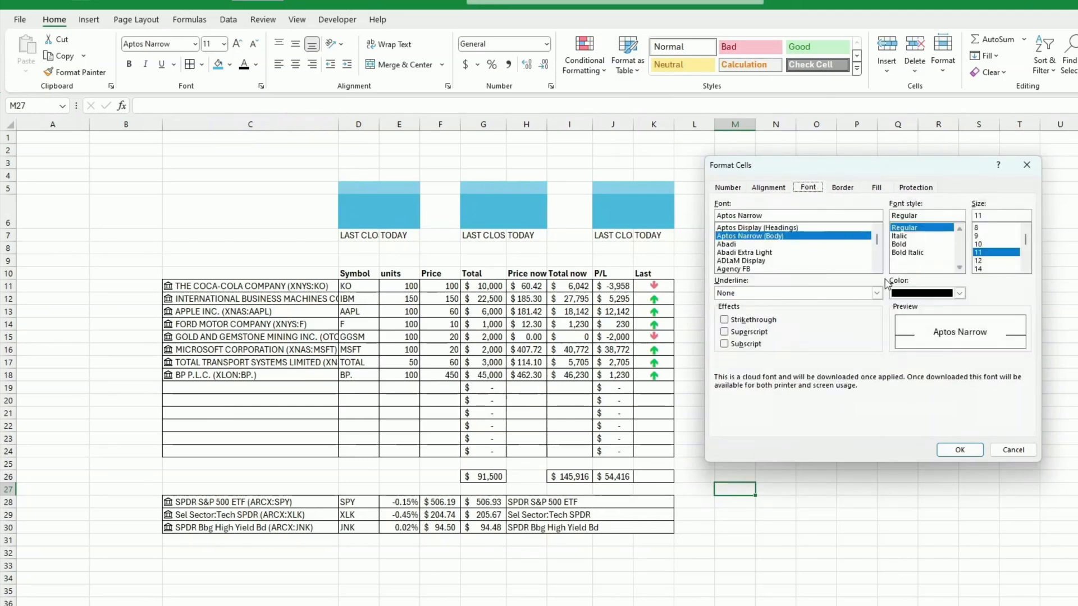
{"action": "left_click_drag", "start_coordinate": [878, 245], "coordinate": [877, 239]}
{"action": "left_click", "coordinate": [877, 234]}
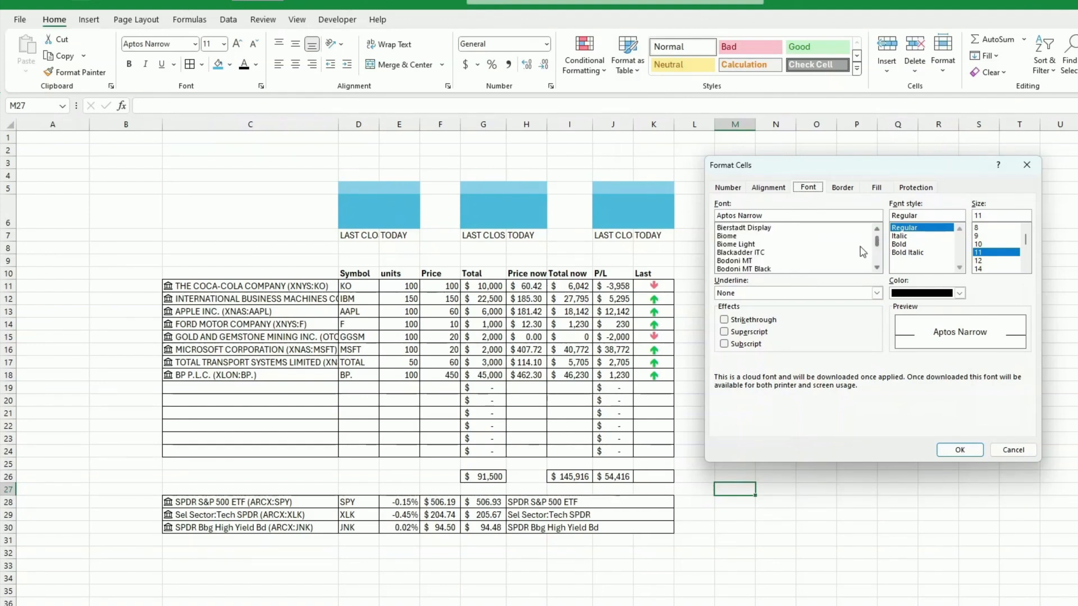
{"action": "left_click", "coordinate": [743, 244]}
{"action": "scroll", "coordinate": [741, 245], "scroll_direction": "up", "scroll_amount": 4}
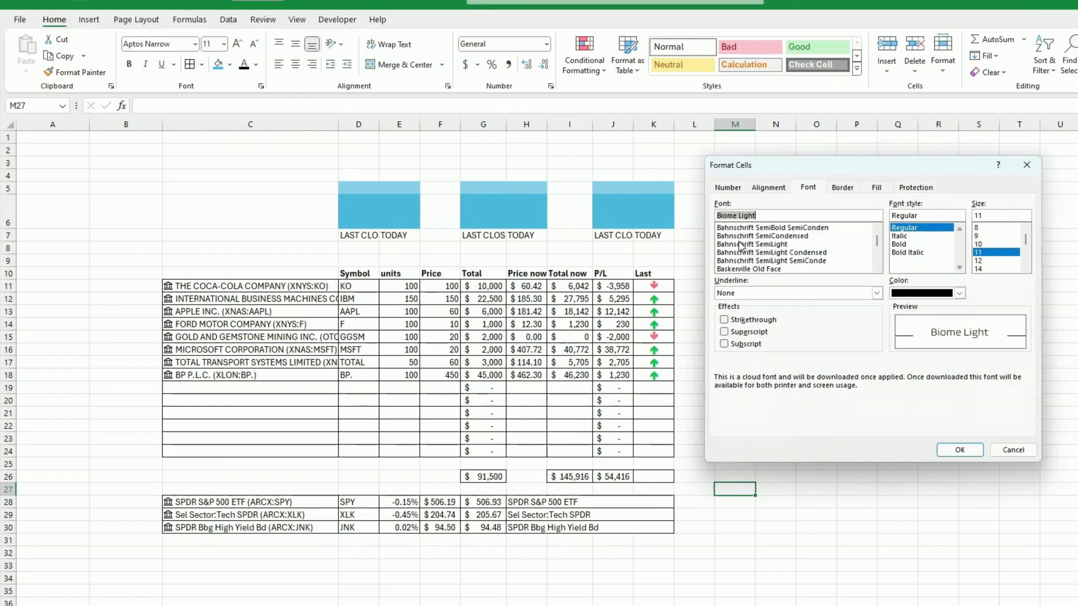
{"action": "scroll", "coordinate": [773, 245], "scroll_direction": "up", "scroll_amount": 1}
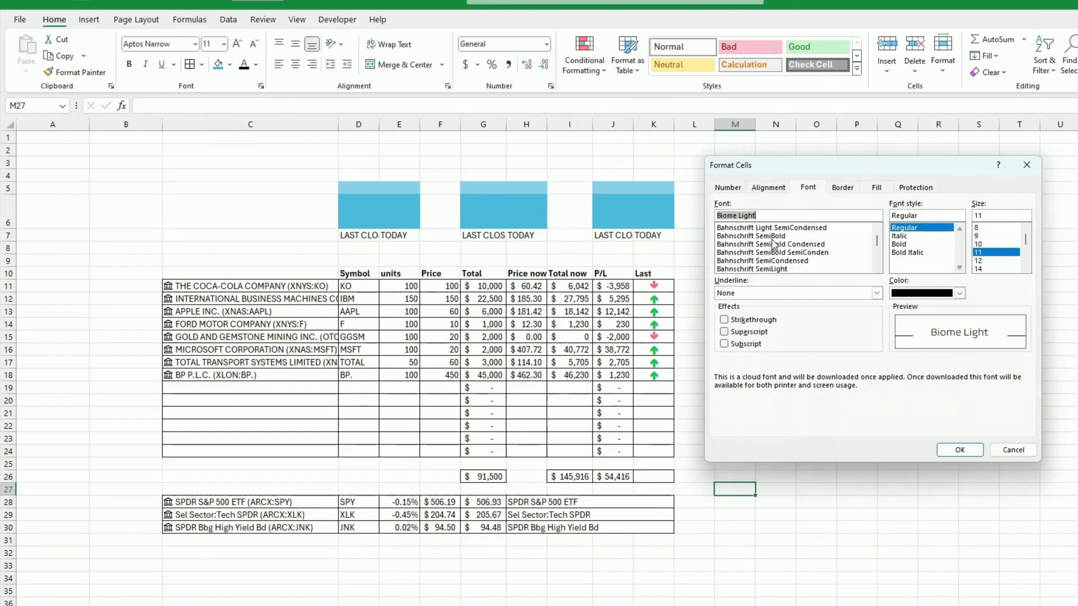
{"action": "scroll", "coordinate": [774, 246], "scroll_direction": "up", "scroll_amount": 1}
{"action": "left_click", "coordinate": [781, 228]}
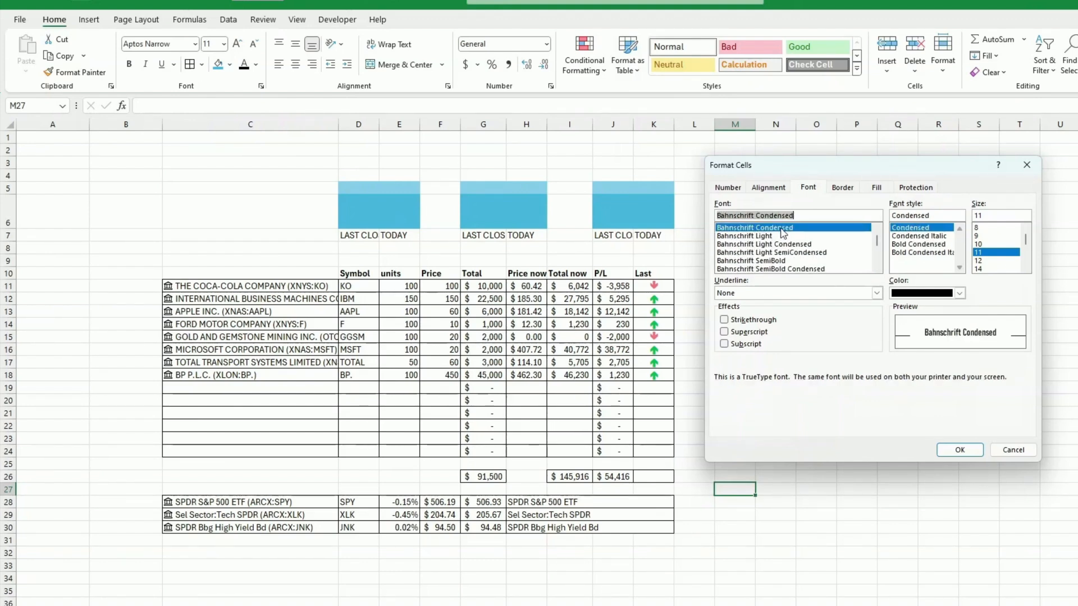
{"action": "left_click", "coordinate": [960, 293]}
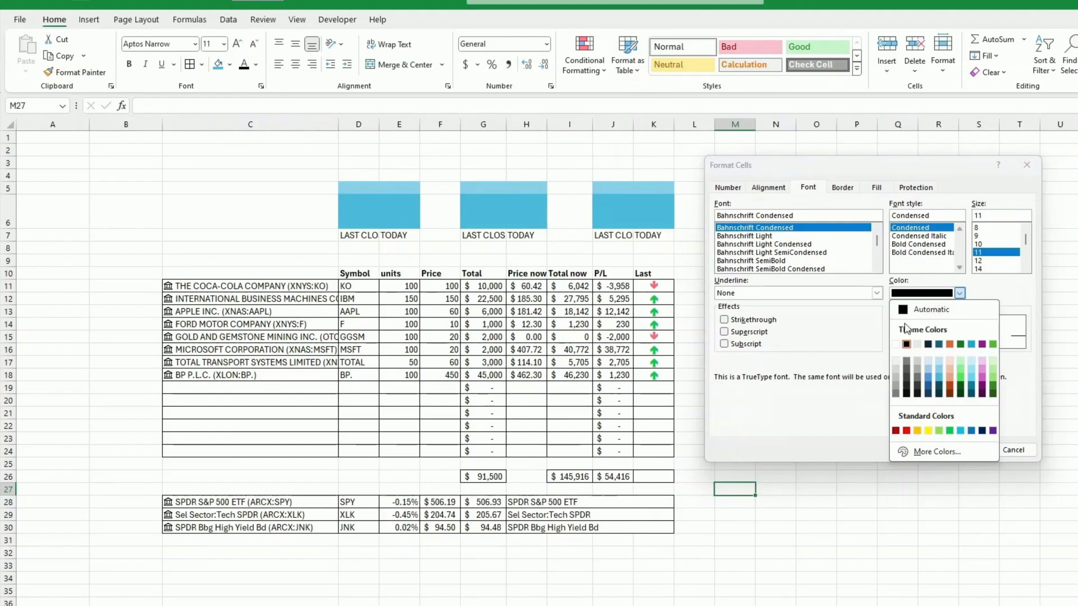
{"action": "left_click", "coordinate": [896, 345]}
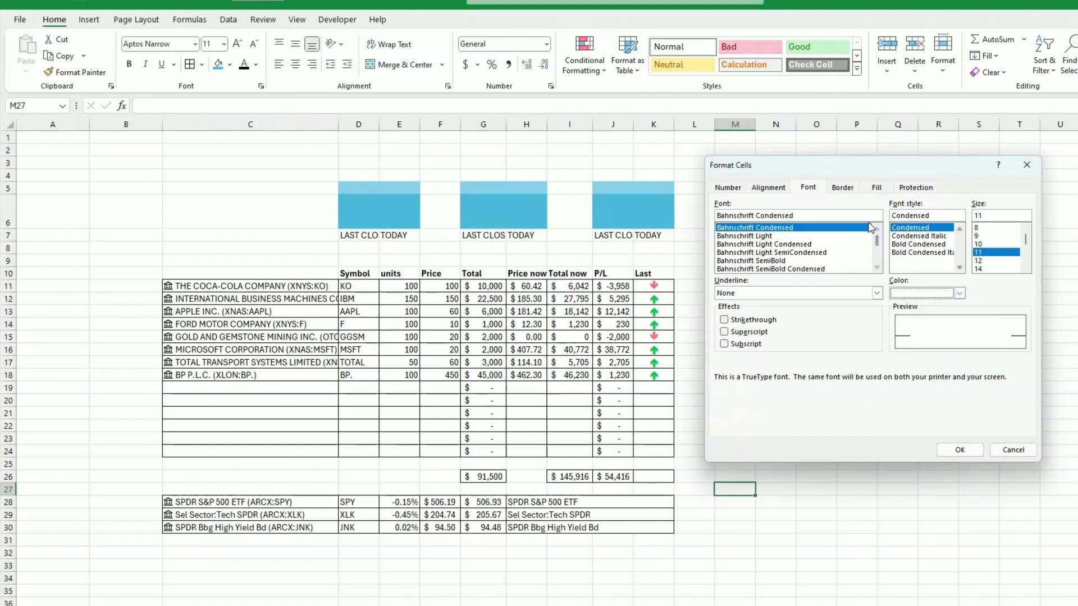
- Give the Normal cell style a solid dark blue background fill and apply the style changes
{"action": "left_click", "coordinate": [879, 188]}
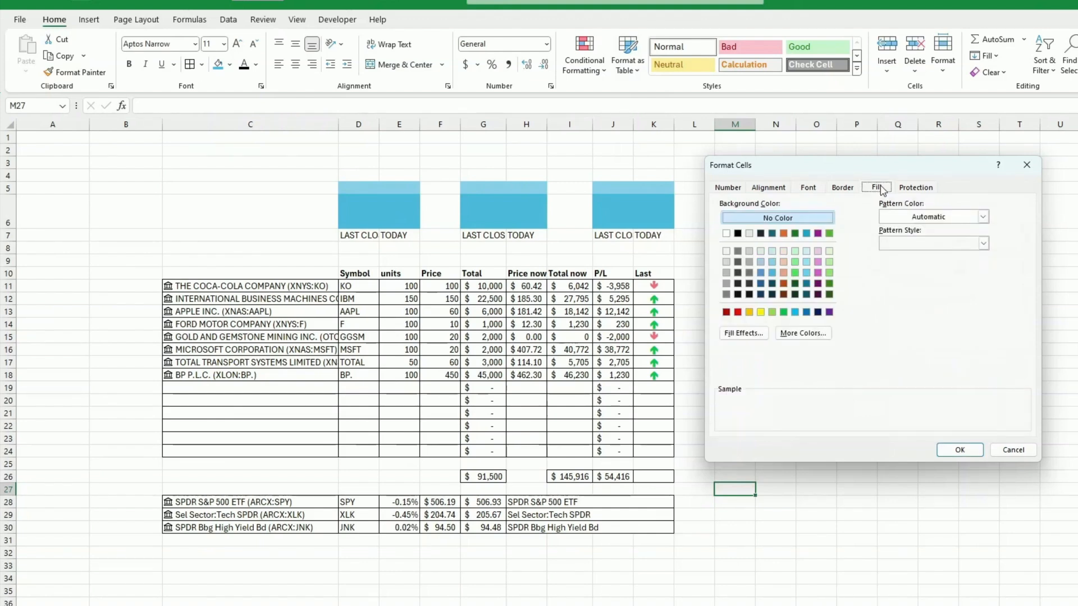
{"action": "left_click", "coordinate": [760, 295]}
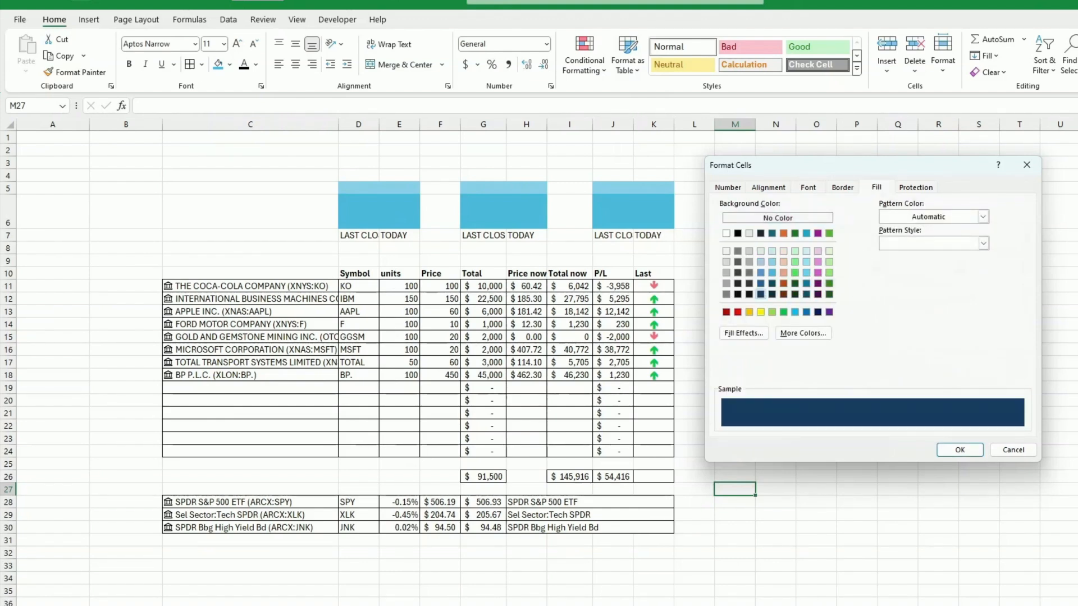
{"action": "left_click", "coordinate": [959, 450]}
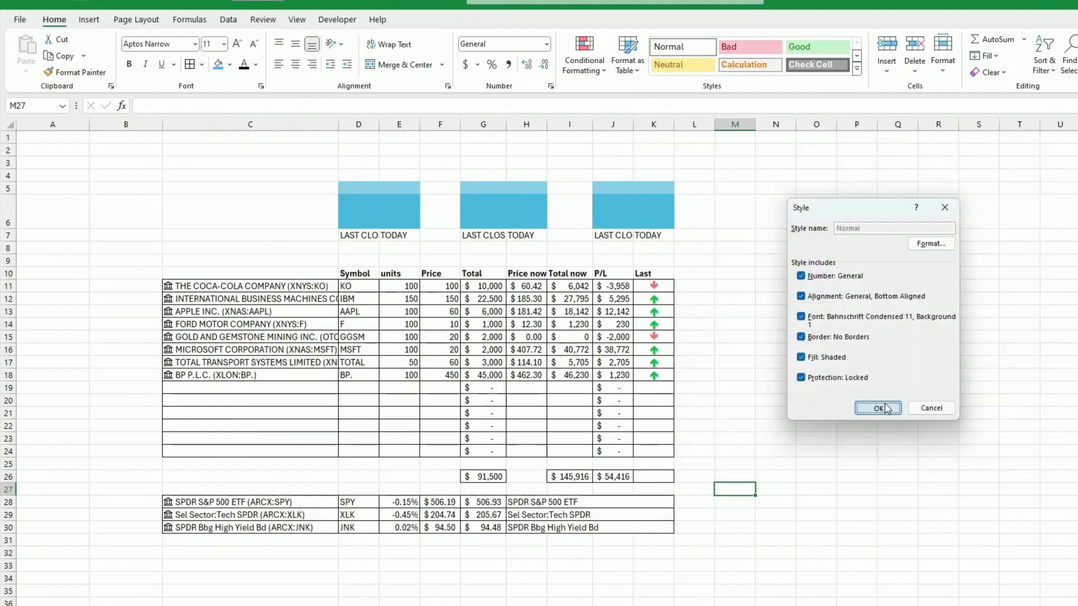
{"action": "left_click", "coordinate": [880, 408]}
{"action": "left_click", "coordinate": [230, 65]}
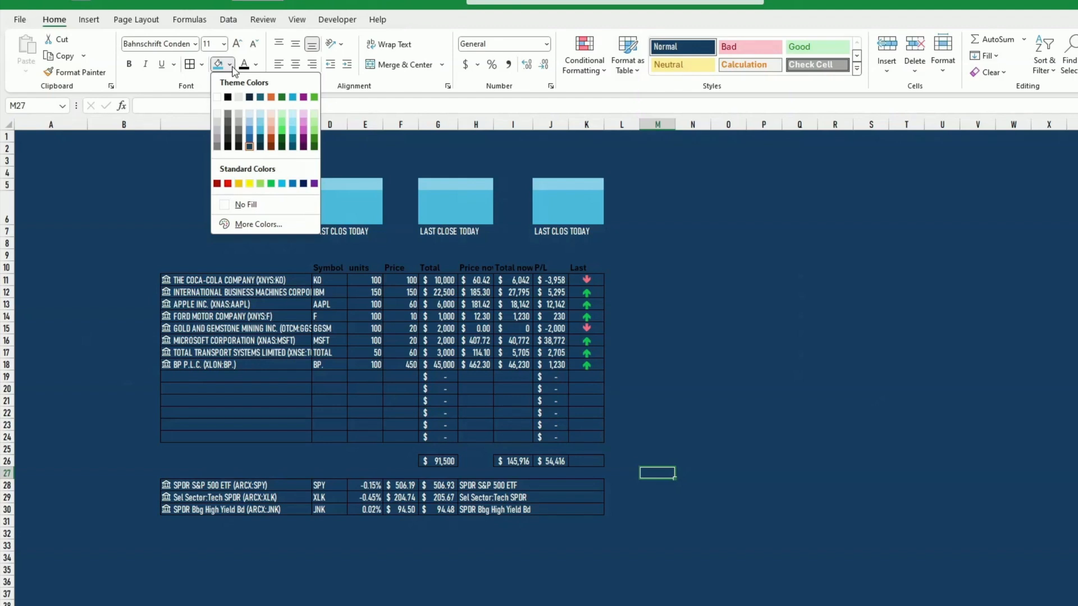
{"action": "left_click", "coordinate": [388, 337]}
{"action": "left_click", "coordinate": [723, 351]}
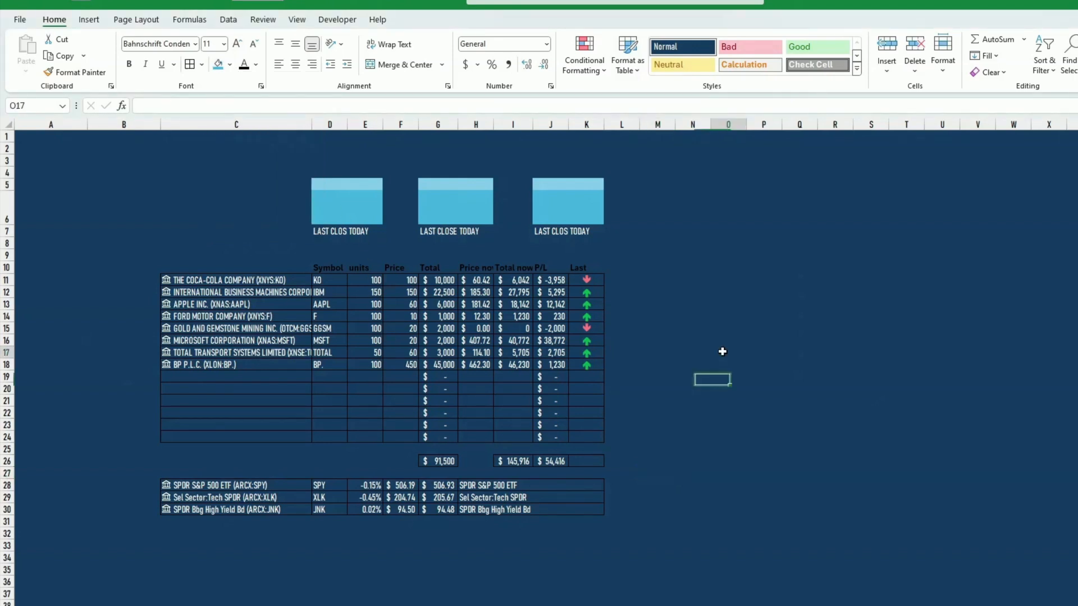
{"action": "right_click", "coordinate": [694, 52]}
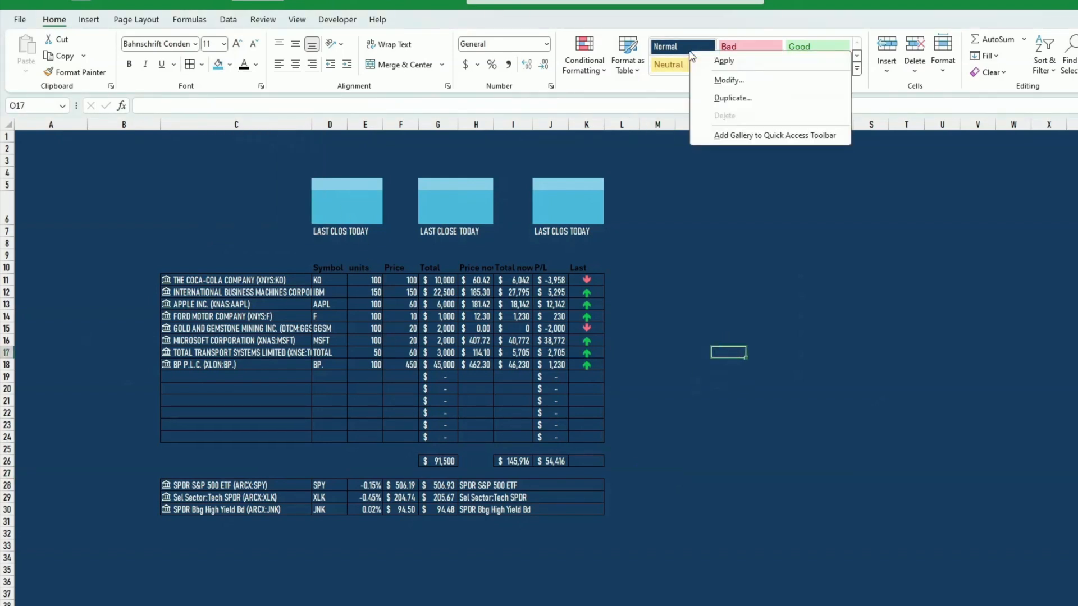
{"action": "key", "text": "Escape"}
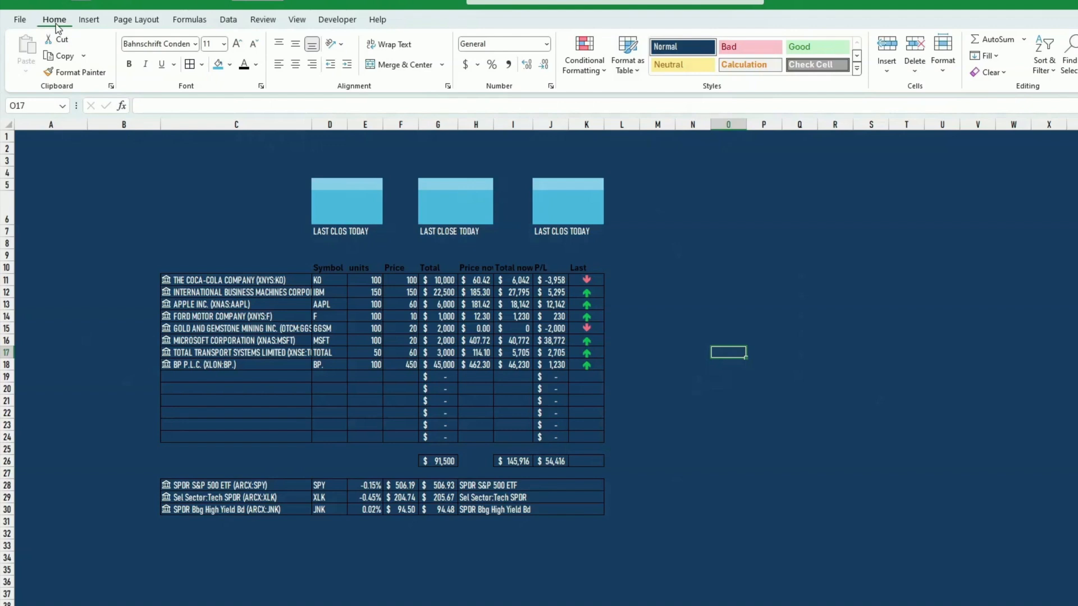
- Change the workbook's theme colors to the Office 2013 - 2022 palette
{"action": "left_click", "coordinate": [149, 21]}
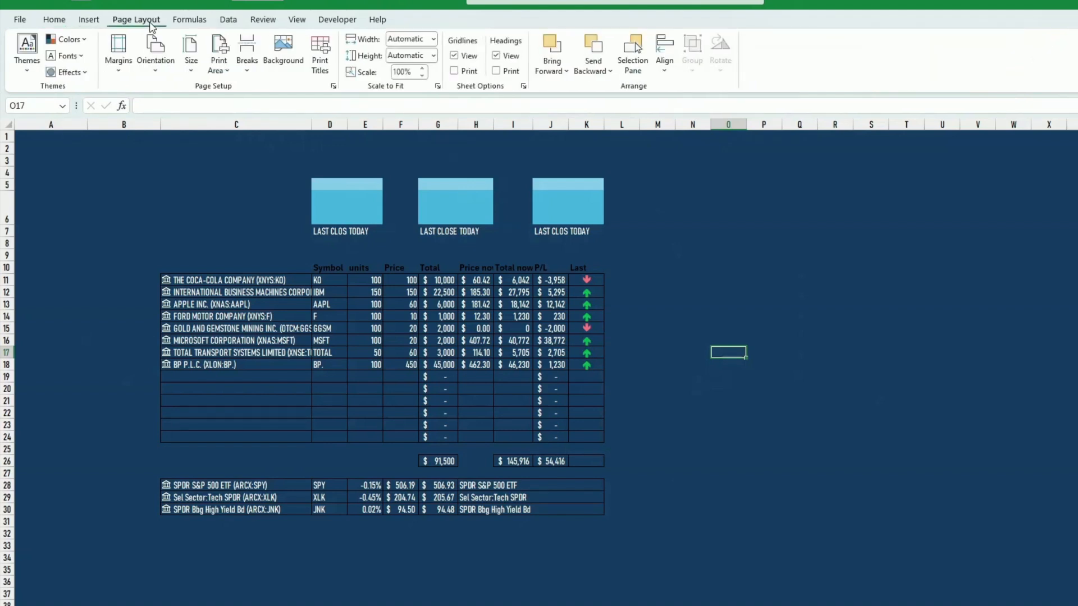
{"action": "left_click", "coordinate": [82, 45]}
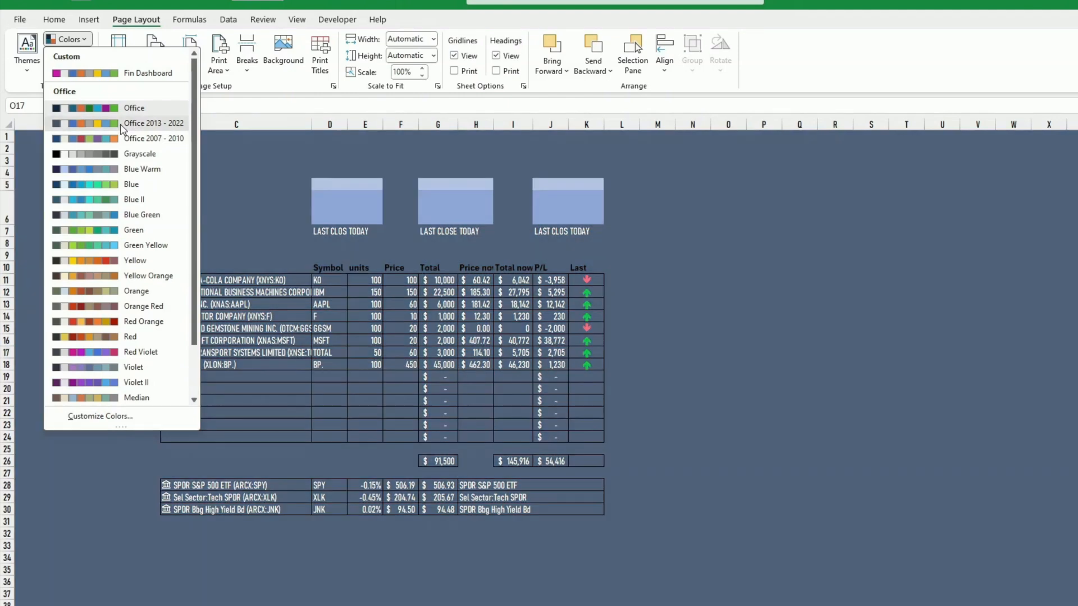
{"action": "left_click", "coordinate": [121, 125]}
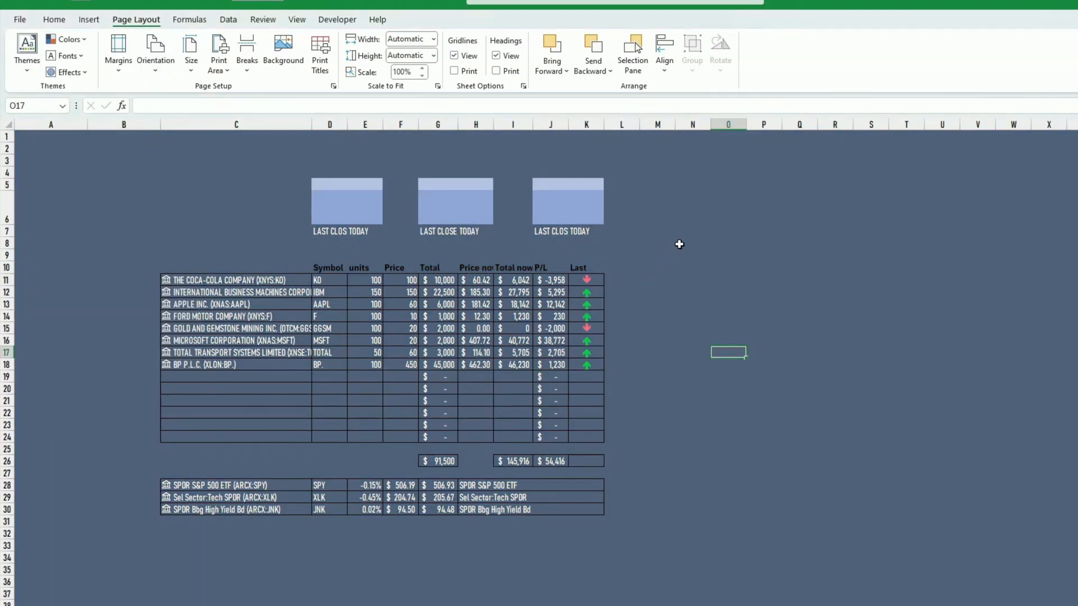
- Modify the Normal cell style's fill to the darkest shade of the theme's blue accent color
{"action": "left_click", "coordinate": [54, 22]}
{"action": "right_click", "coordinate": [672, 48]}
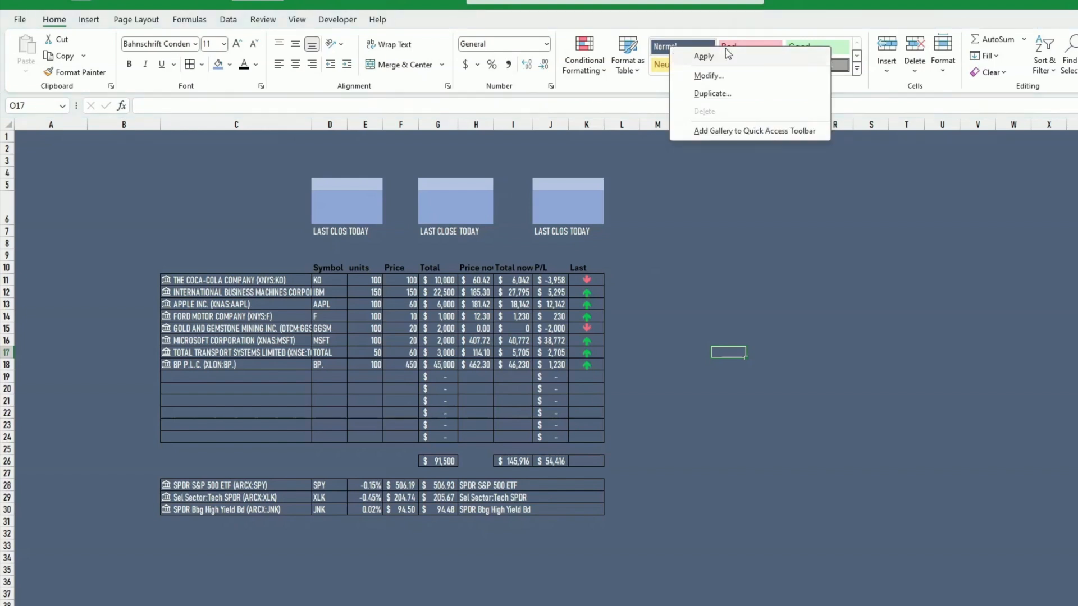
{"action": "left_click", "coordinate": [729, 76]}
{"action": "left_click", "coordinate": [935, 244]}
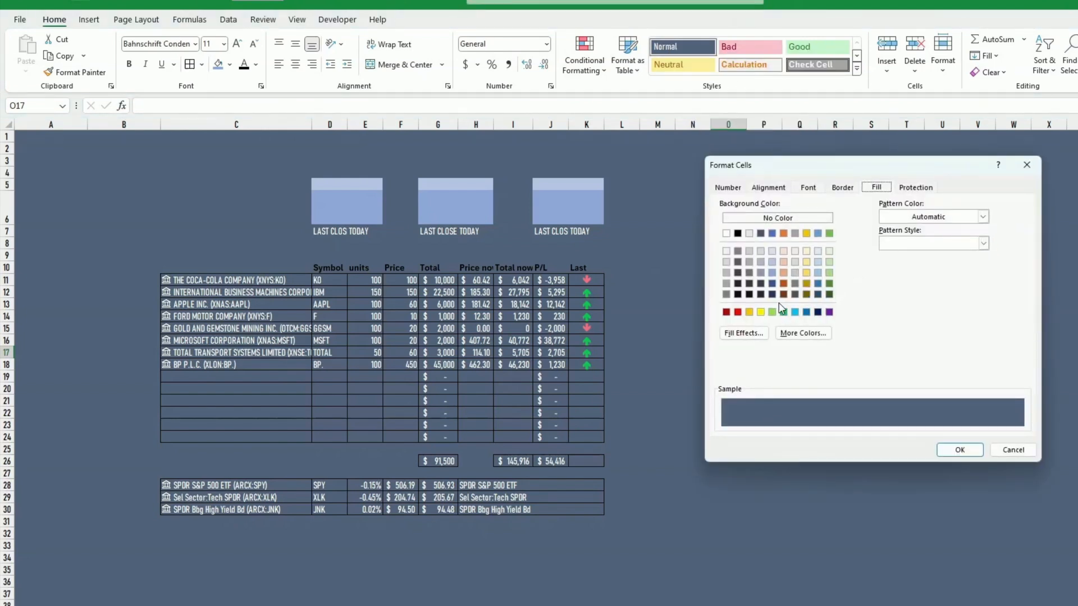
{"action": "left_click", "coordinate": [773, 294]}
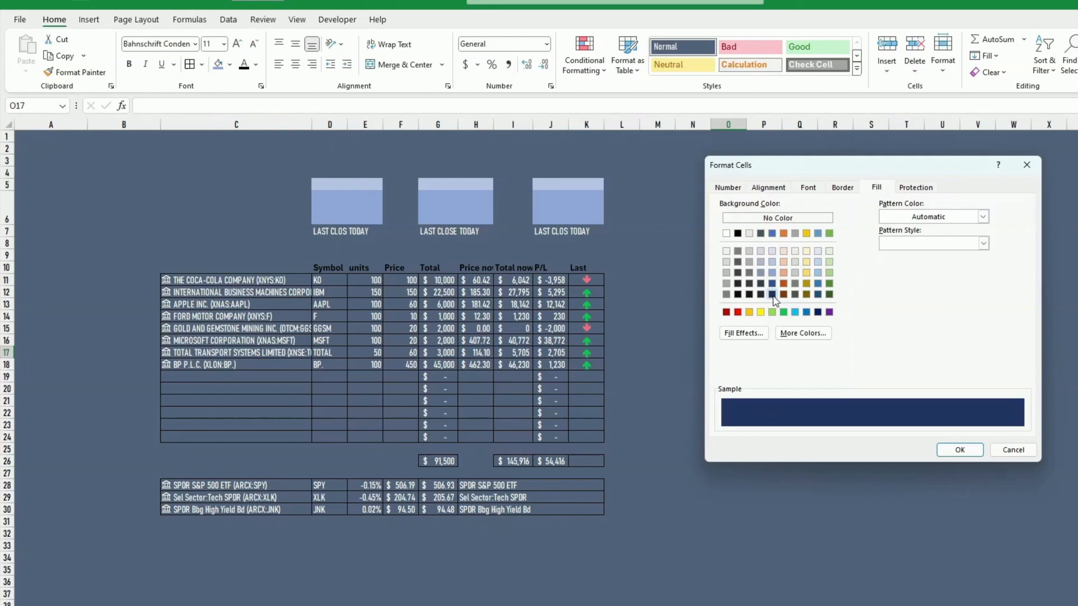
{"action": "left_click", "coordinate": [945, 453]}
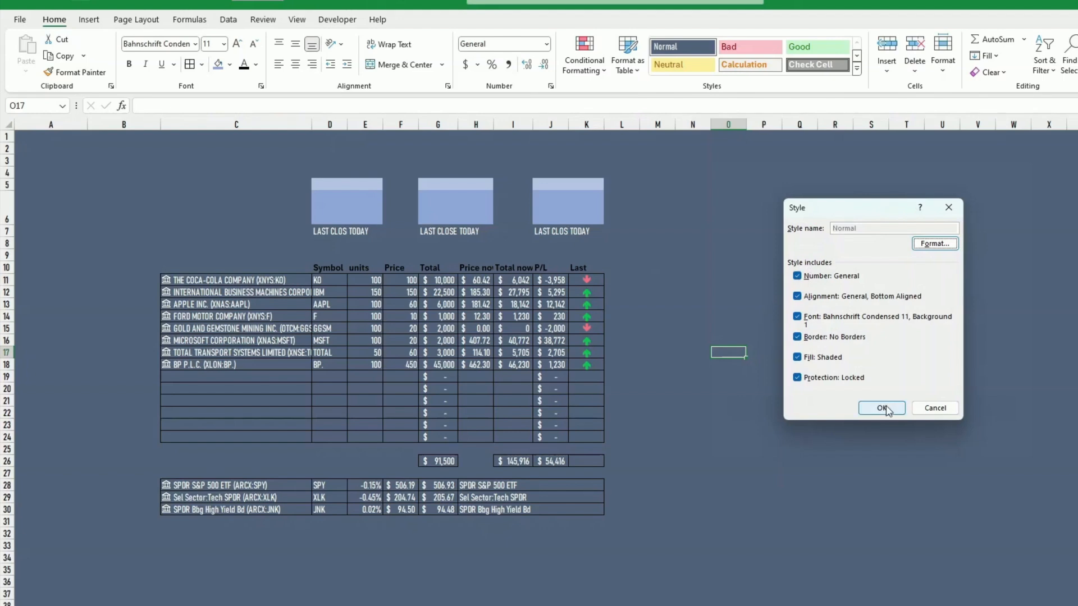
{"action": "left_click", "coordinate": [880, 406]}
{"action": "left_click", "coordinate": [896, 417]}
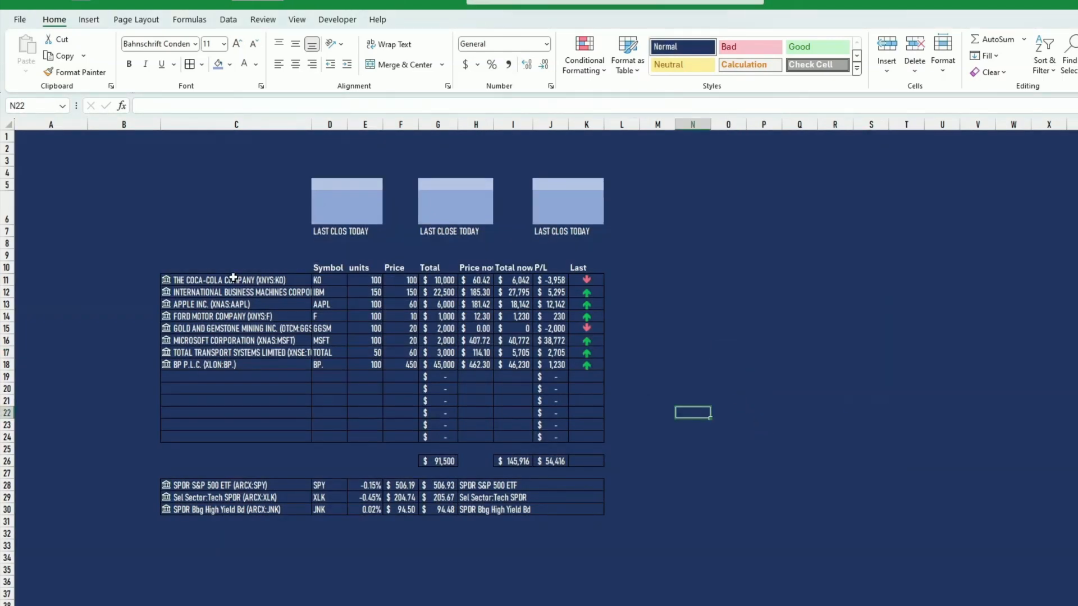
- Apply white outline and inside borders to the holdings table C11:K24
{"action": "left_click_drag", "start_coordinate": [233, 278], "coordinate": [584, 429]}
{"action": "right_click", "coordinate": [431, 373]}
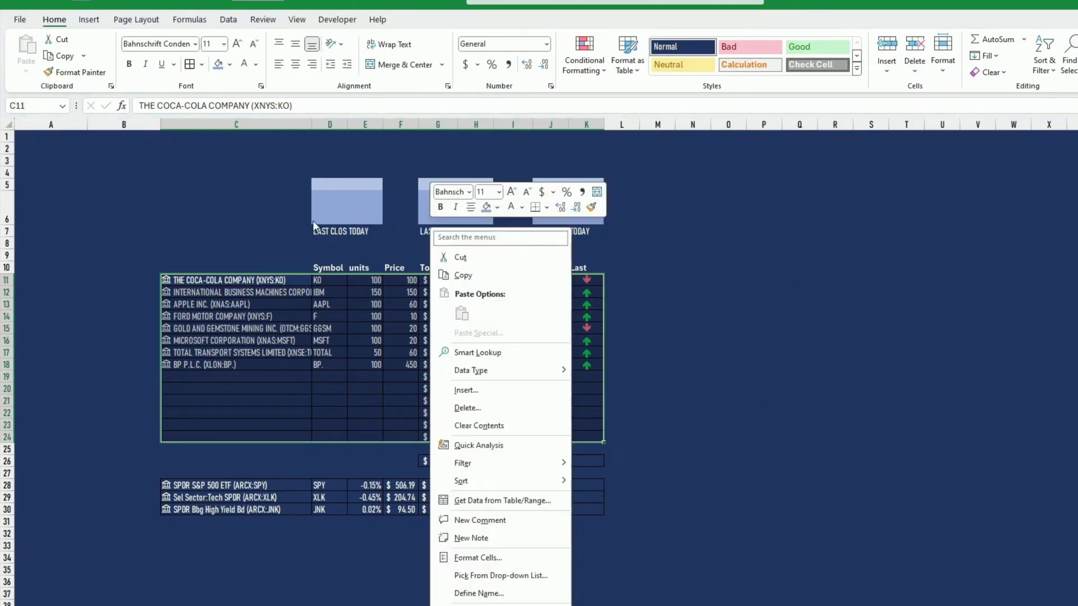
{"action": "left_click", "coordinate": [200, 65]}
{"action": "left_click", "coordinate": [201, 65]}
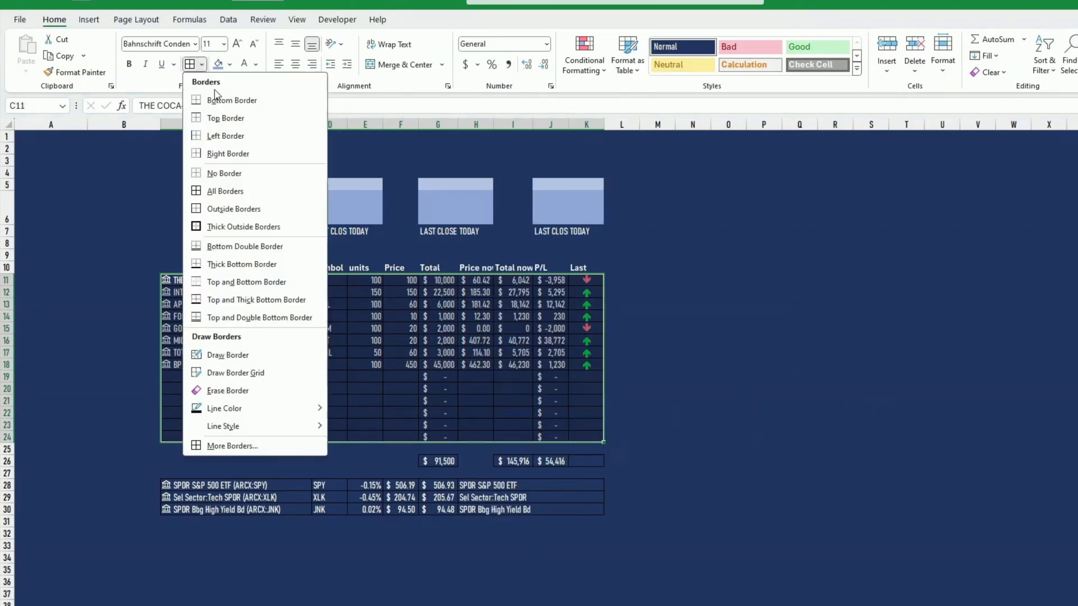
{"action": "left_click", "coordinate": [258, 445]}
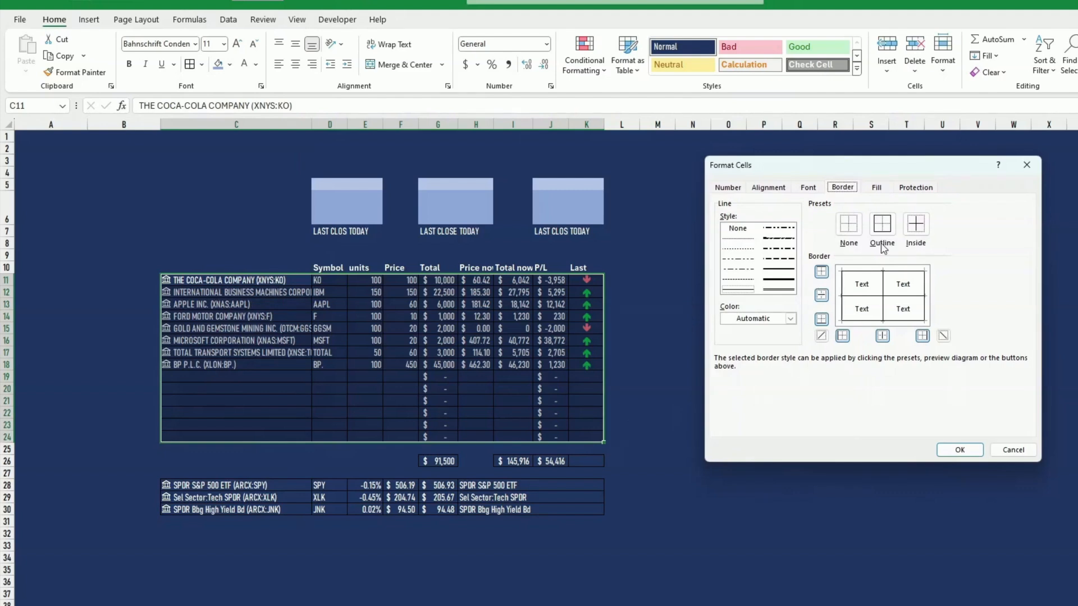
{"action": "left_click", "coordinate": [765, 321]}
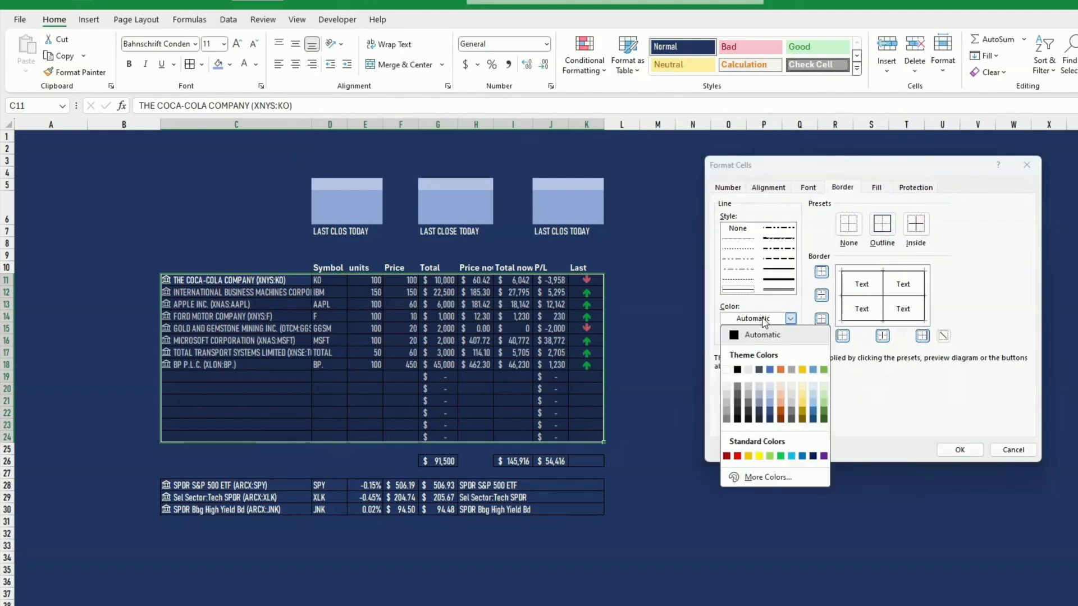
{"action": "left_click", "coordinate": [727, 370]}
{"action": "left_click", "coordinate": [882, 226]}
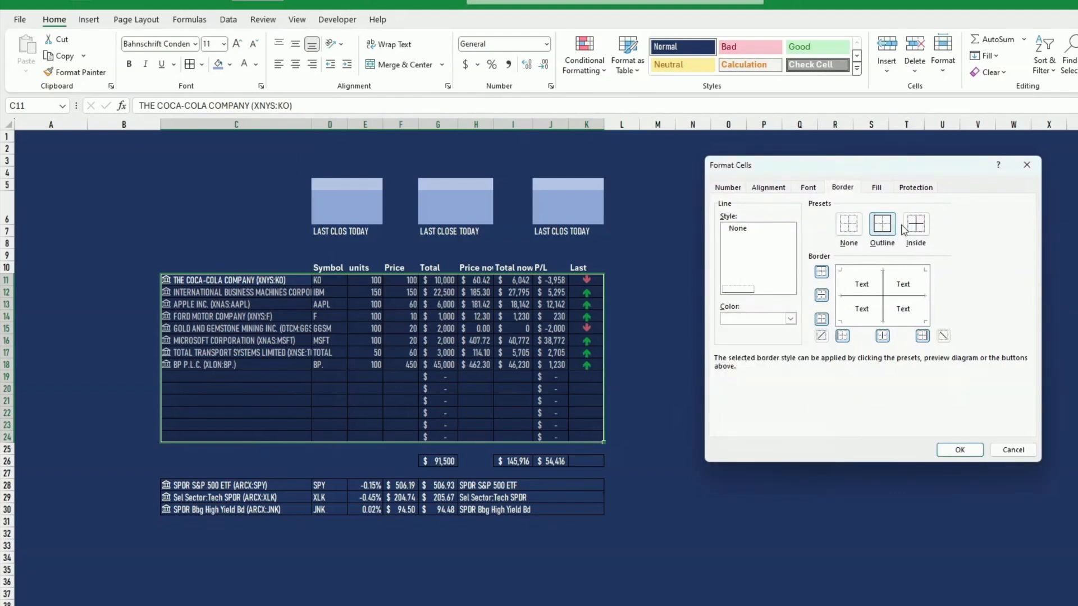
{"action": "left_click", "coordinate": [947, 445]}
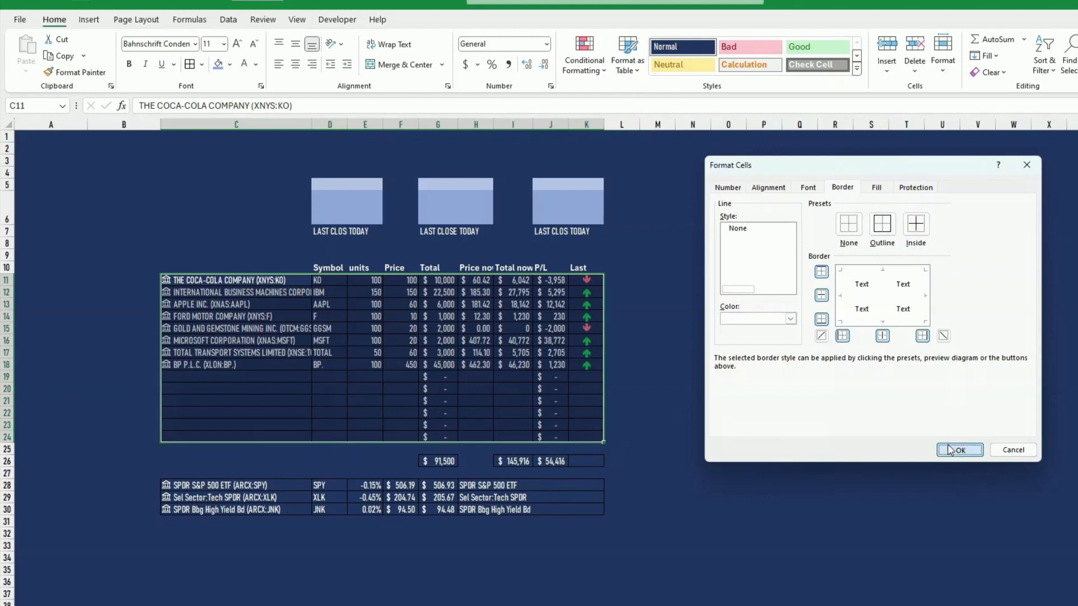
- Repeat the white borders on the benchmark table C28:K30 and the total cells G26 and I26:K26
{"action": "left_click_drag", "start_coordinate": [215, 486], "coordinate": [548, 508]}
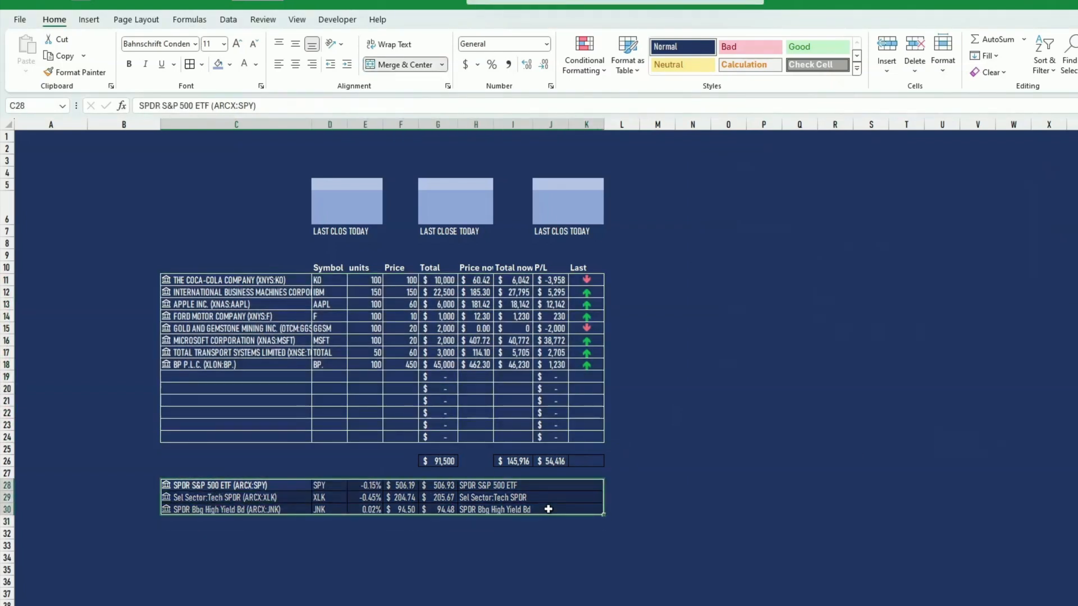
{"action": "left_click", "coordinate": [449, 461]}
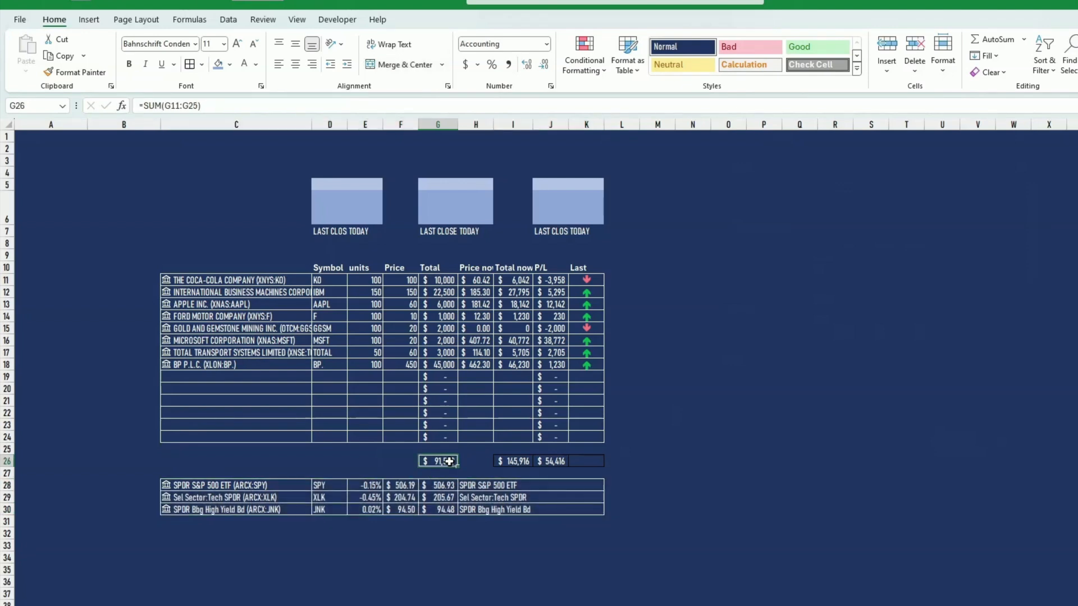
{"action": "left_click_drag", "start_coordinate": [503, 463], "coordinate": [577, 462]}
- Add the same white borders to the header row C10:K10 and fill it with the standard blue color
{"action": "left_click_drag", "start_coordinate": [588, 270], "coordinate": [262, 267]}
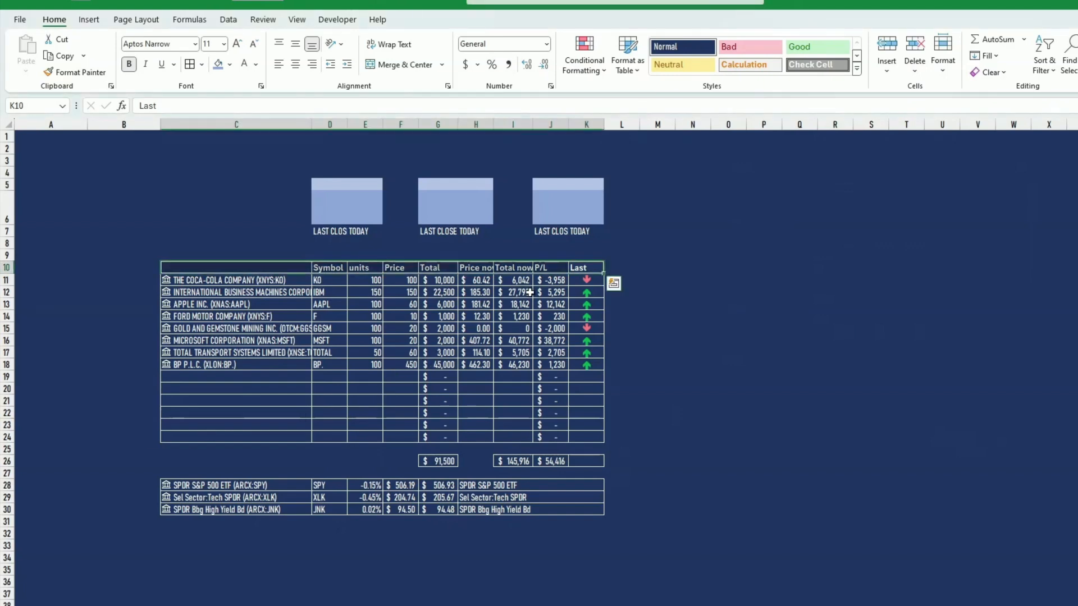
{"action": "left_click", "coordinate": [229, 65]}
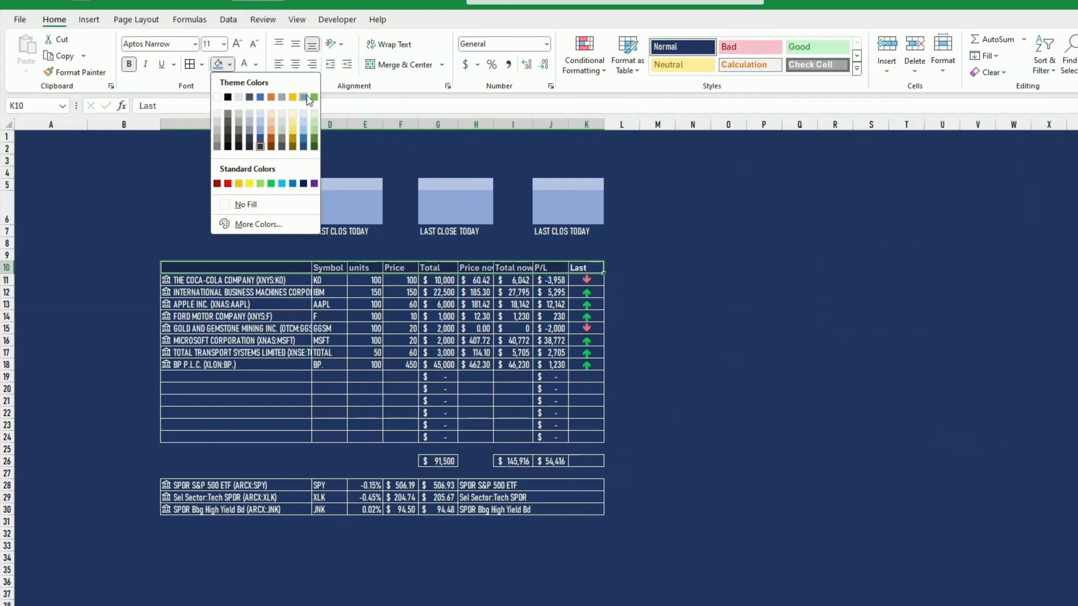
{"action": "left_click", "coordinate": [293, 183]}
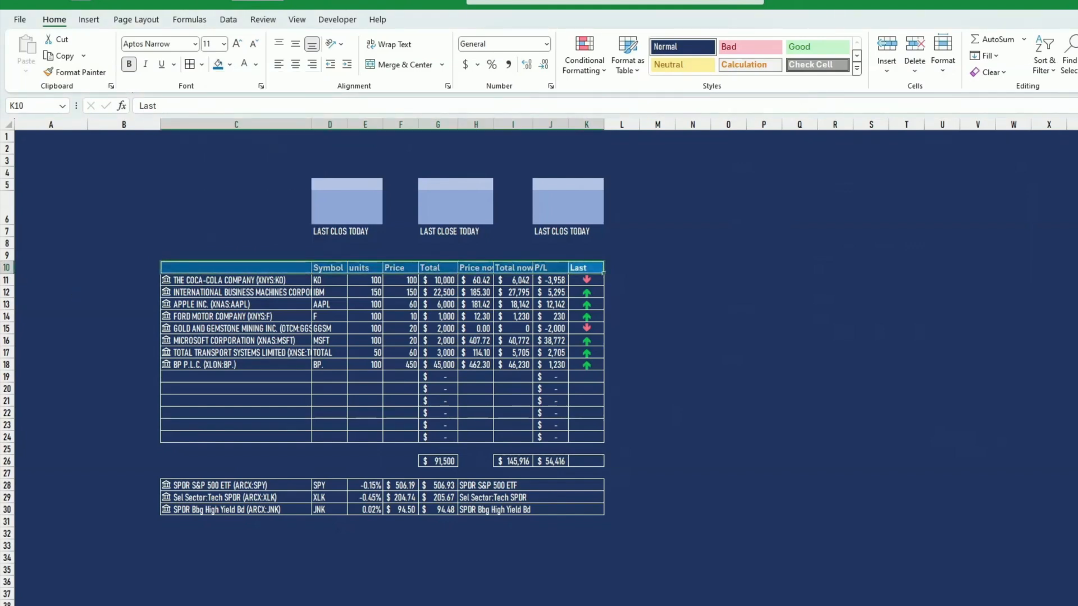
- Set the font of the whole dashboard range B3:P37 to Bahnschrift Condensed
{"action": "left_click_drag", "start_coordinate": [329, 267], "coordinate": [589, 267]}
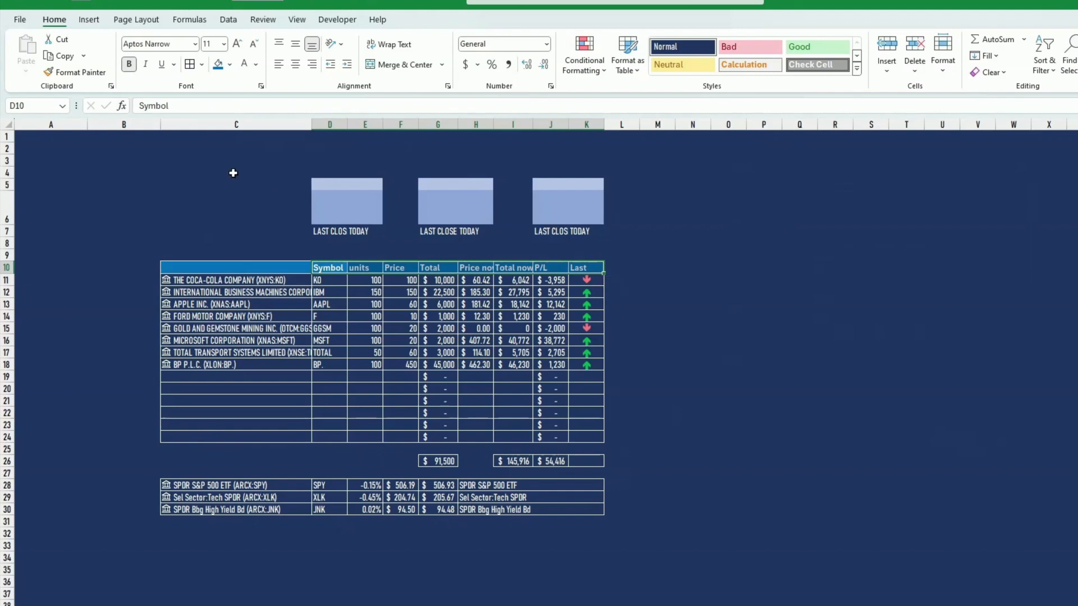
{"action": "left_click_drag", "start_coordinate": [91, 163], "coordinate": [752, 596]}
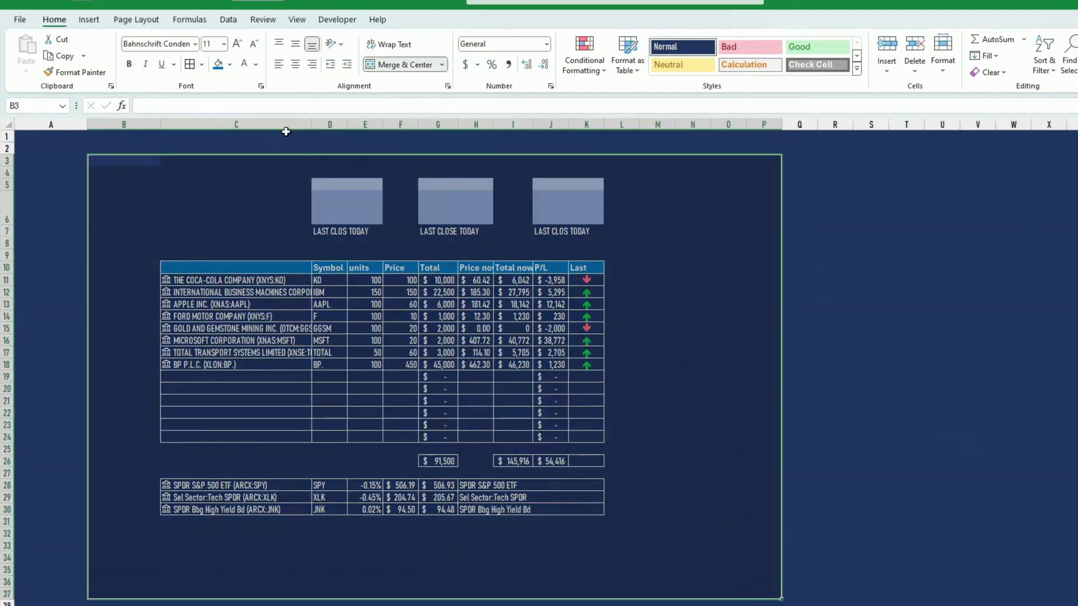
{"action": "left_click", "coordinate": [180, 40]}
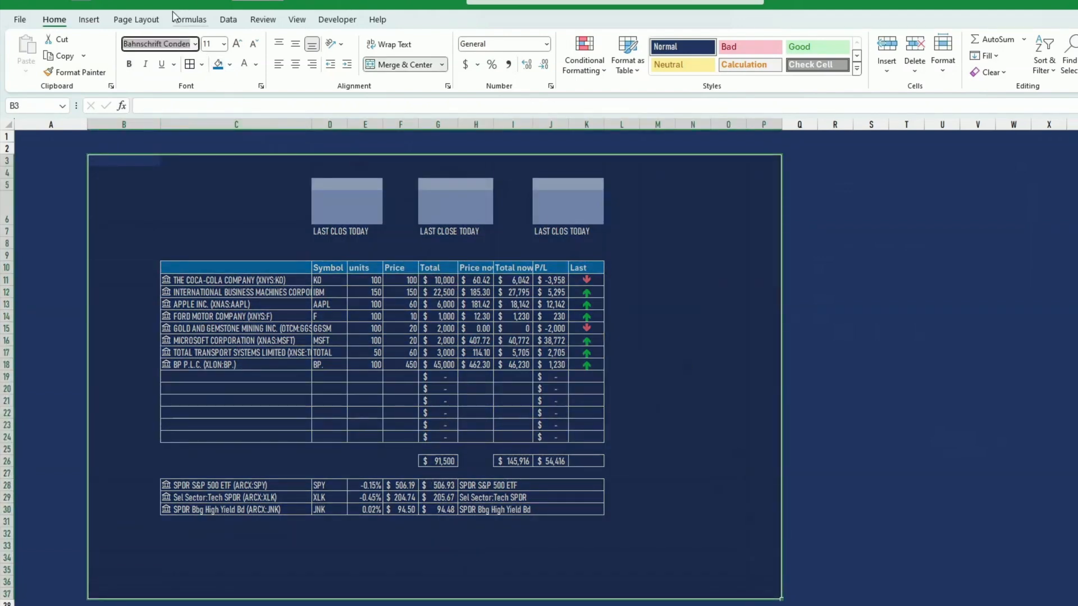
{"action": "key", "text": "Return"}
{"action": "left_click", "coordinate": [242, 316]}
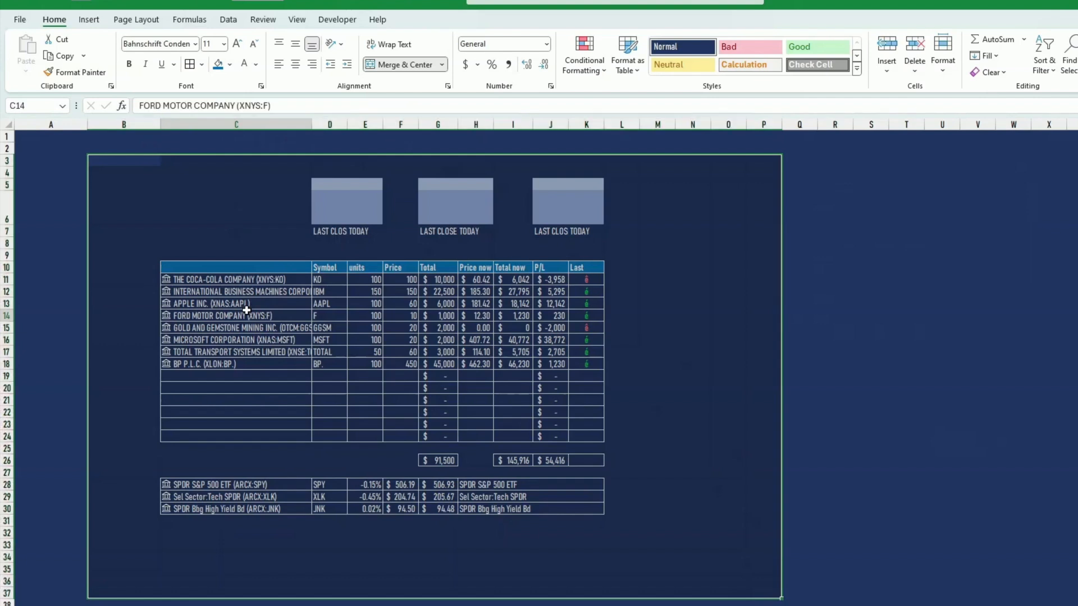
{"action": "left_click", "coordinate": [341, 292]}
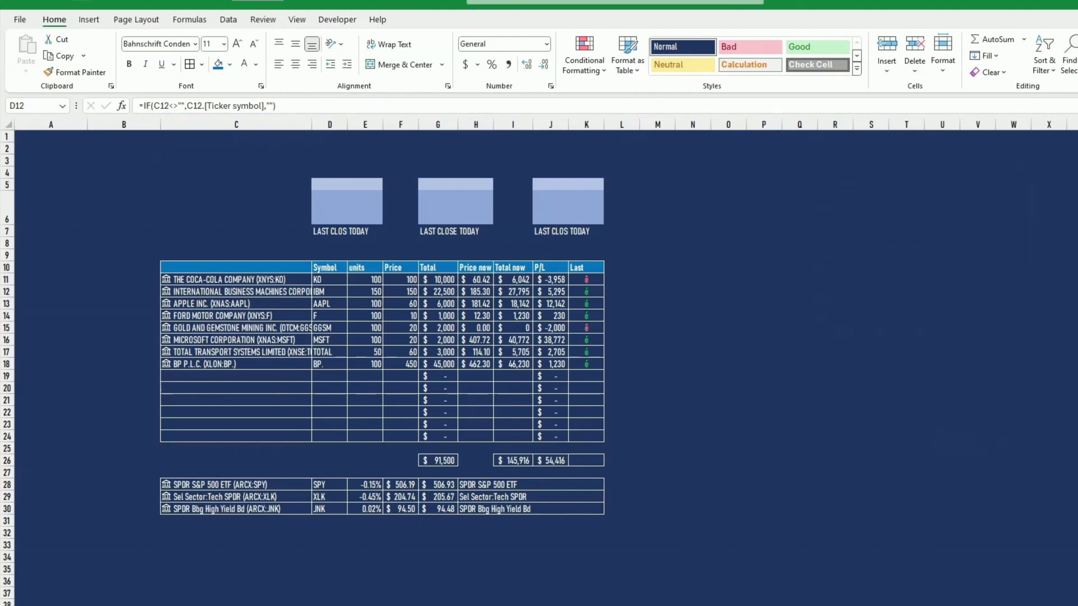
{"action": "left_click", "coordinate": [428, 354]}
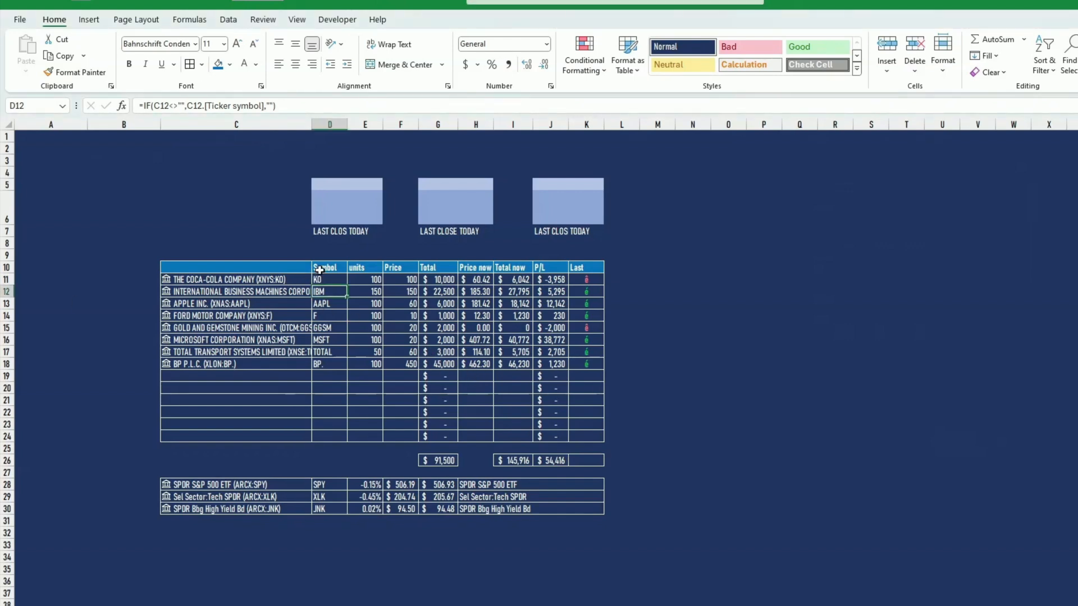
- Fill the units and price input cells E11:F24 with a darker shade of the theme's lighter blue accent
{"action": "left_click_drag", "start_coordinate": [363, 279], "coordinate": [396, 435]}
{"action": "left_click", "coordinate": [230, 64]}
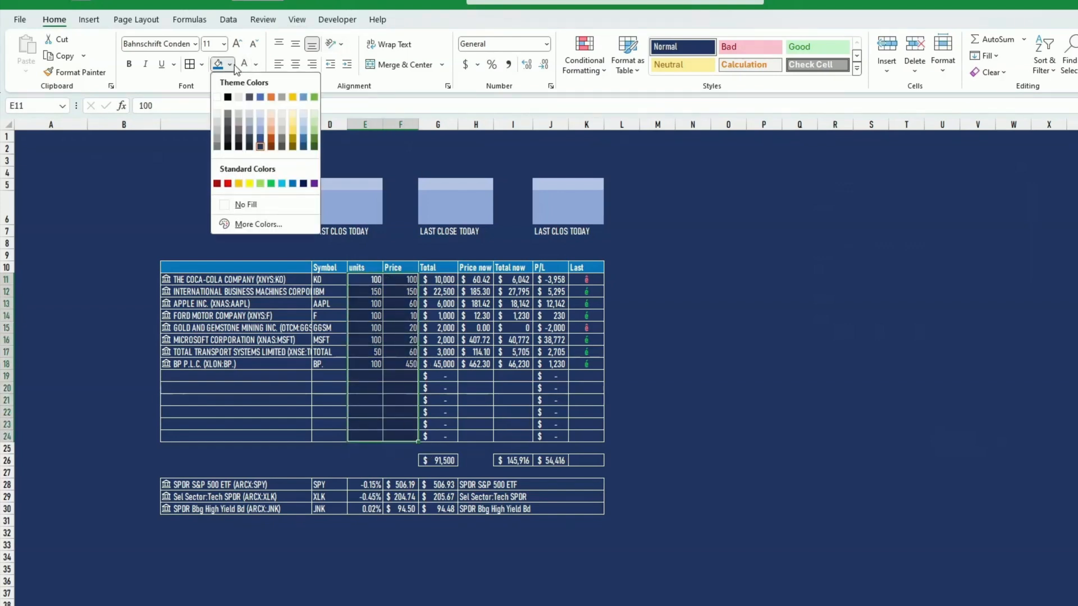
{"action": "left_click", "coordinate": [304, 142]}
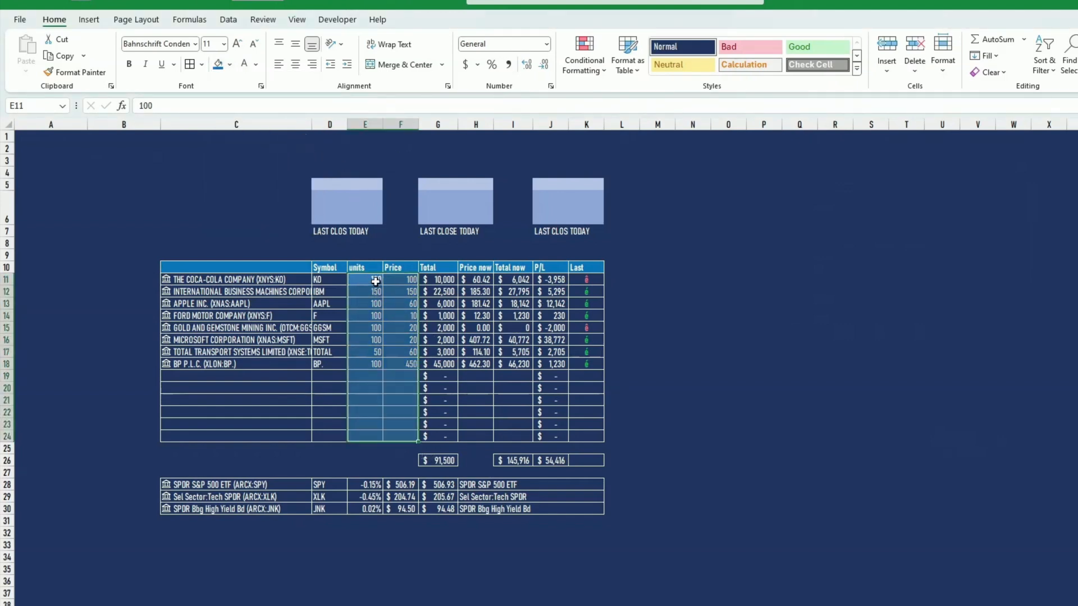
- Apply the same medium blue fill to the company cells C11:C24 and the benchmark name cells C28:C30
{"action": "left_click", "coordinate": [229, 280]}
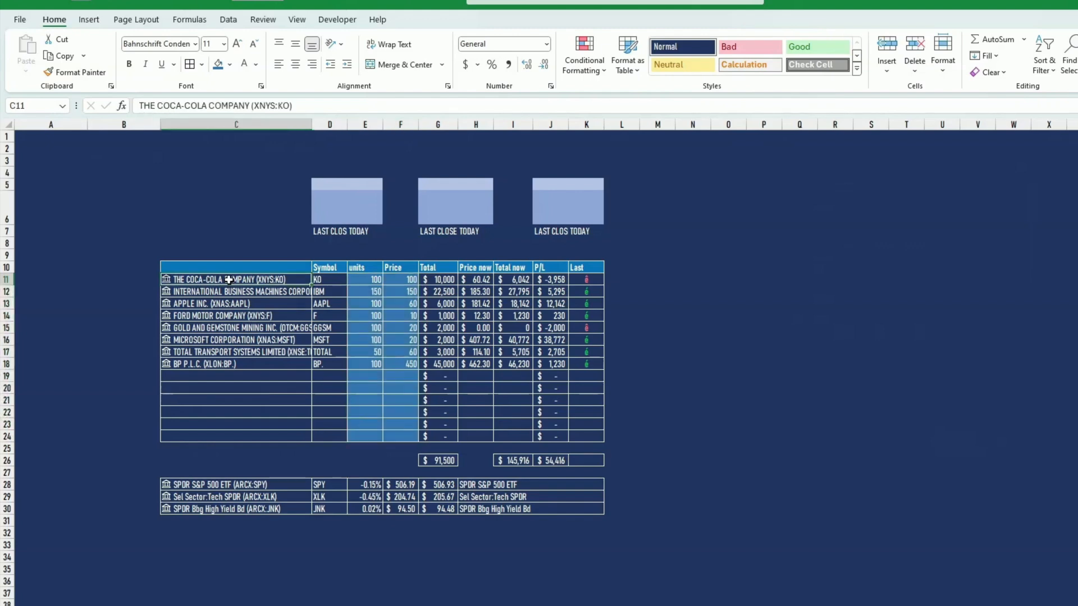
{"action": "left_click_drag", "start_coordinate": [229, 279], "coordinate": [232, 436]}
{"action": "left_click_drag", "start_coordinate": [231, 436], "coordinate": [232, 435]}
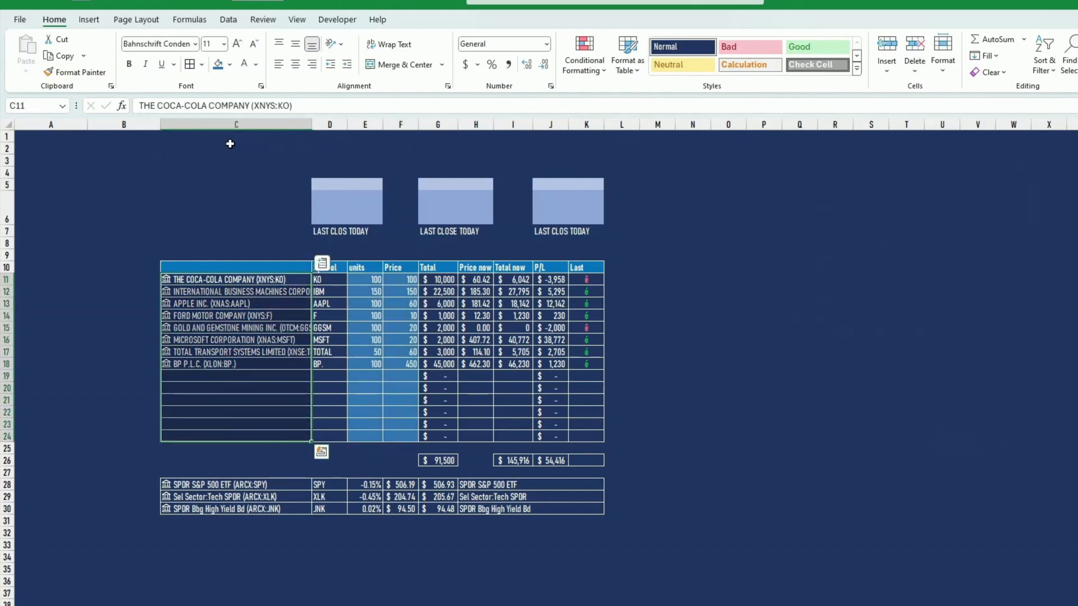
{"action": "left_click", "coordinate": [237, 219]}
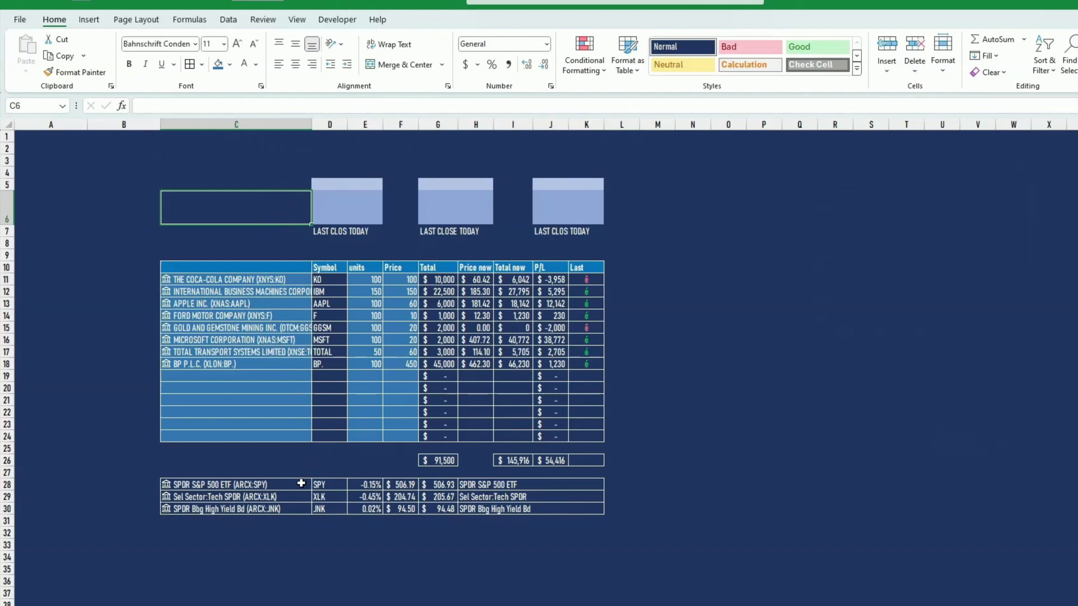
{"action": "left_click_drag", "start_coordinate": [301, 484], "coordinate": [299, 507]}
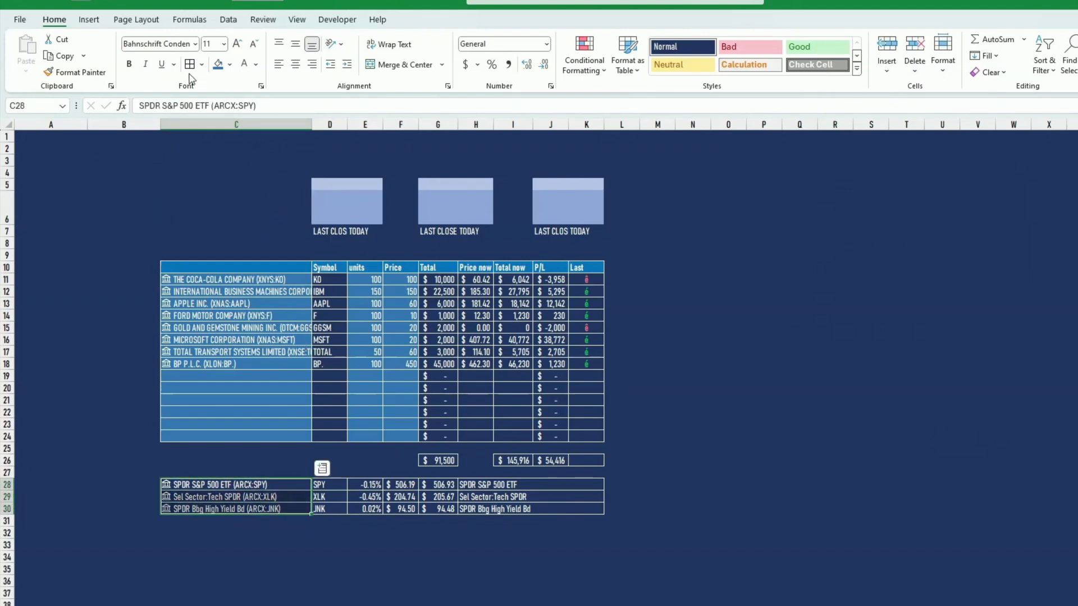
{"action": "left_click", "coordinate": [217, 63]}
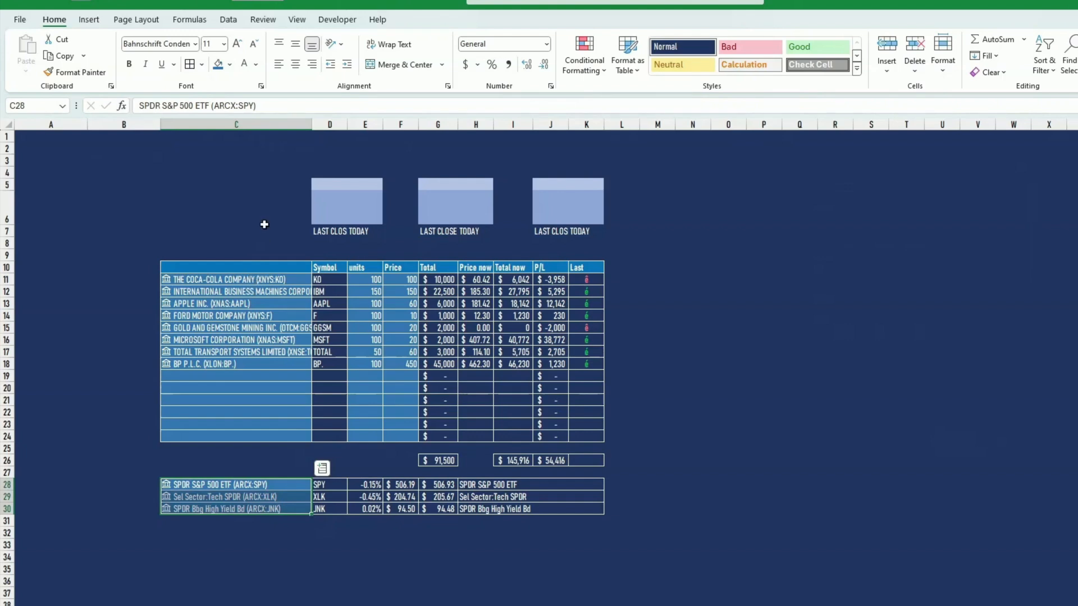
{"action": "left_click", "coordinate": [265, 223]}
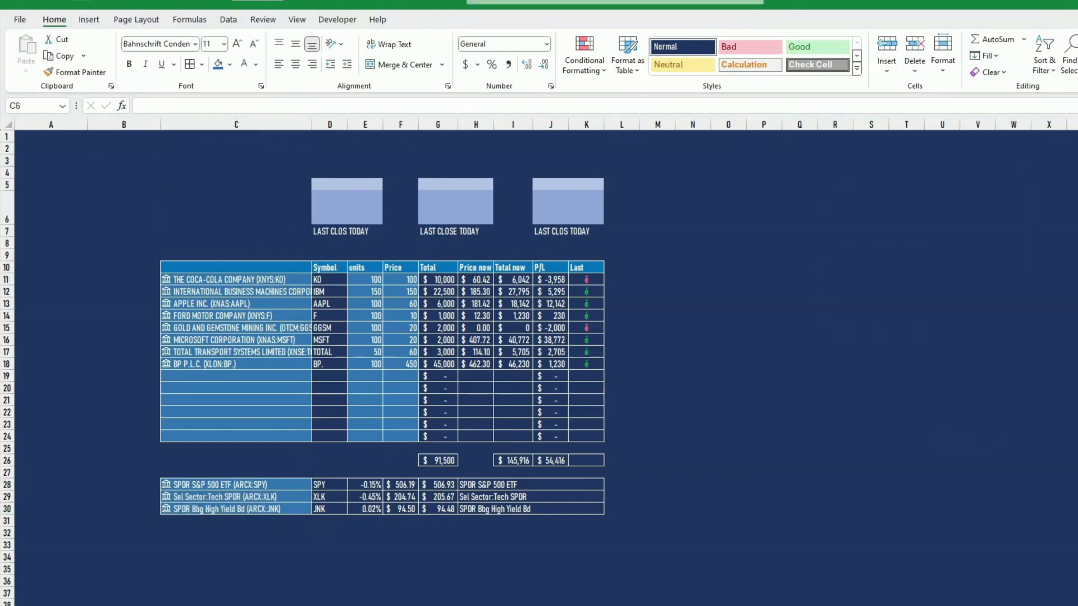
- Make totals row 26 roughly twice as tall and middle-align its contents vertically
{"action": "left_click", "coordinate": [8, 460]}
{"action": "left_click_drag", "start_coordinate": [8, 467], "coordinate": [8, 474]}
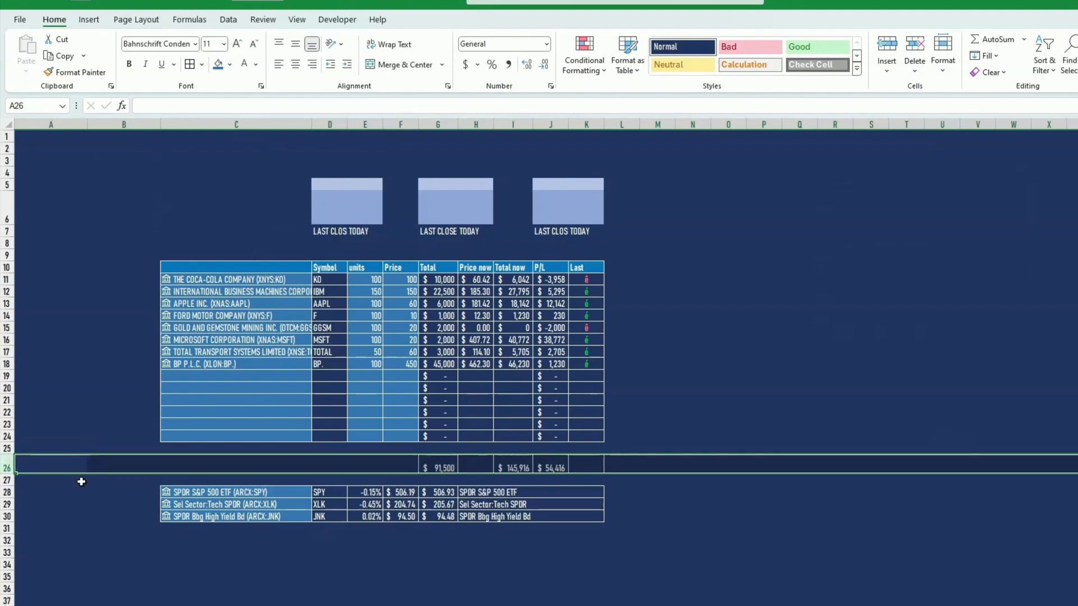
{"action": "left_click", "coordinate": [294, 43]}
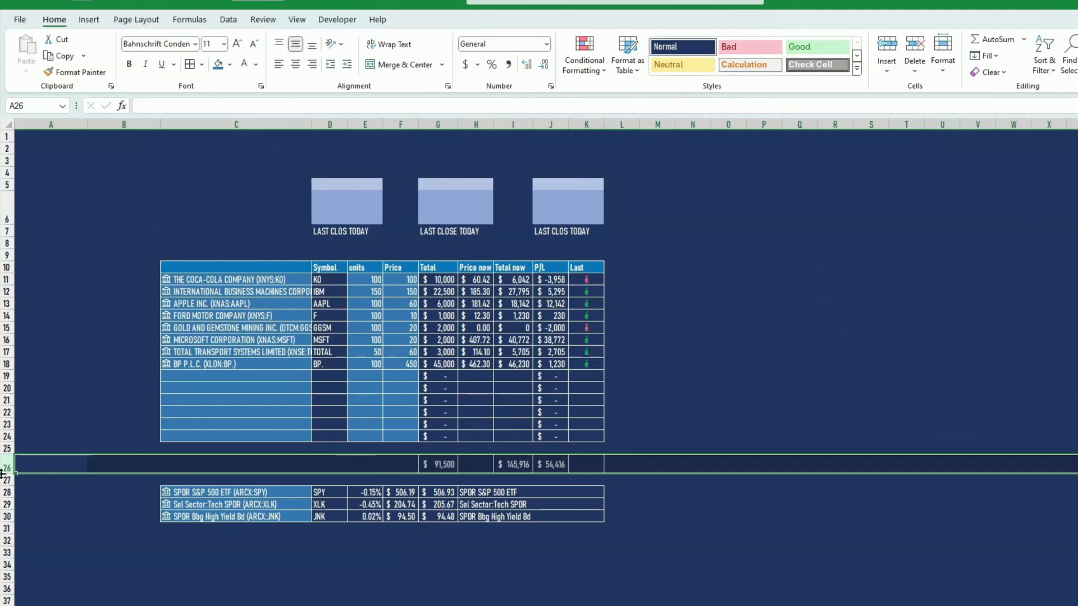
{"action": "left_click_drag", "start_coordinate": [3, 474], "coordinate": [2, 479]}
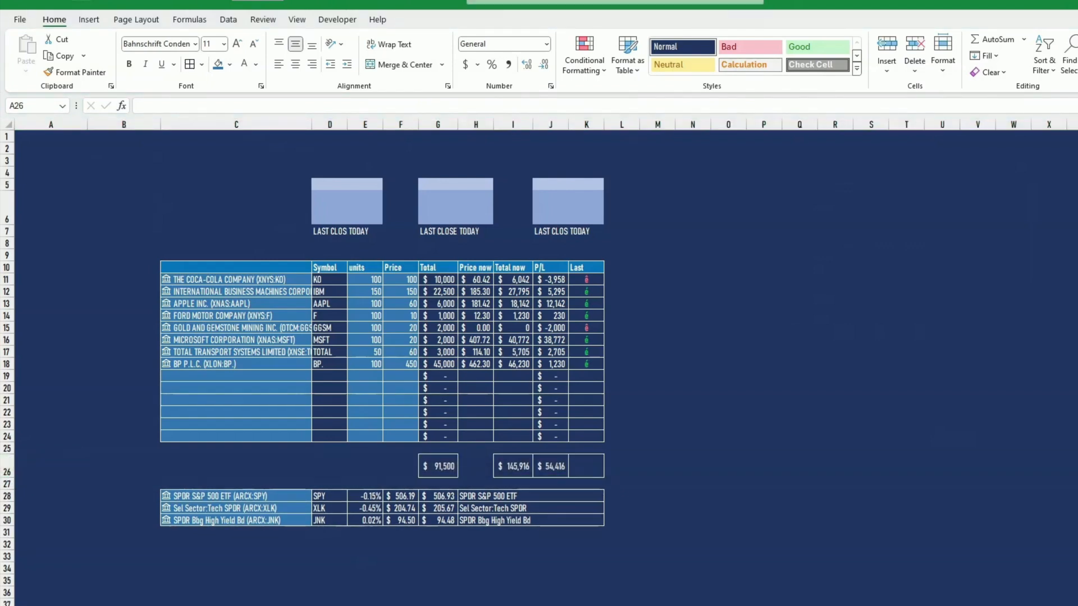
- Increase the font size of totals row 26 to 14
{"action": "key", "text": "shift+space"}
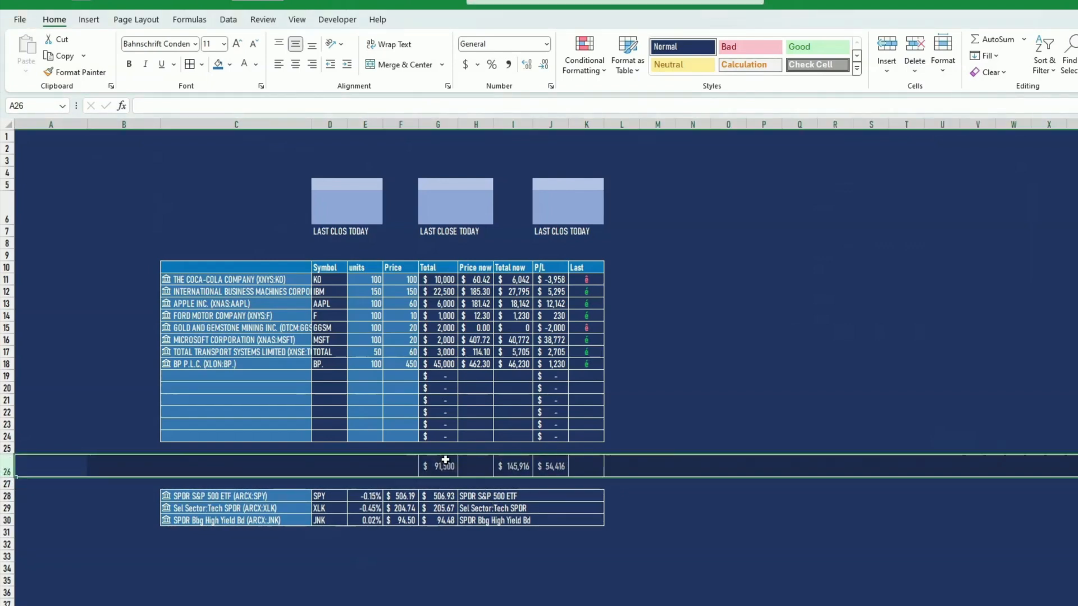
{"action": "left_click", "coordinate": [237, 44]}
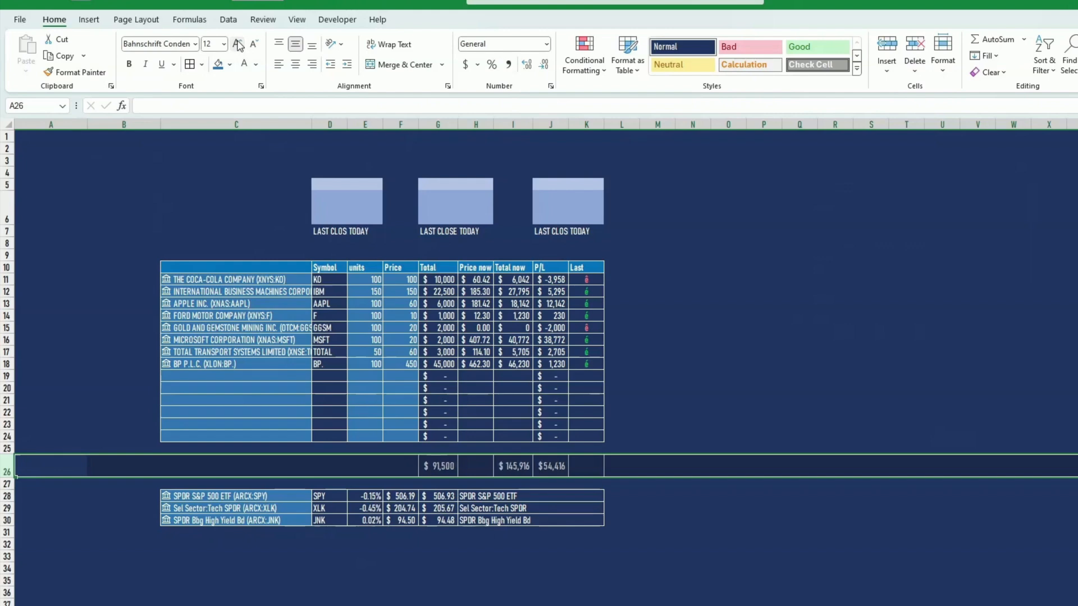
{"action": "left_click", "coordinate": [238, 45]}
- Widen columns G and I so that the enlarged totals fit in their cells
{"action": "left_click", "coordinate": [432, 188]}
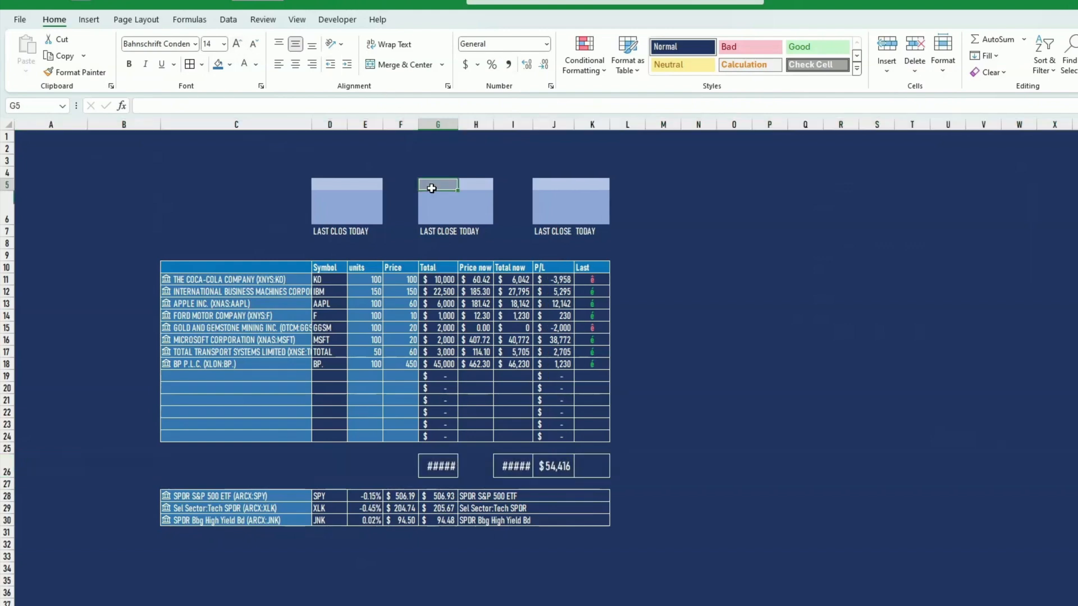
{"action": "left_click_drag", "start_coordinate": [458, 124], "coordinate": [466, 124]}
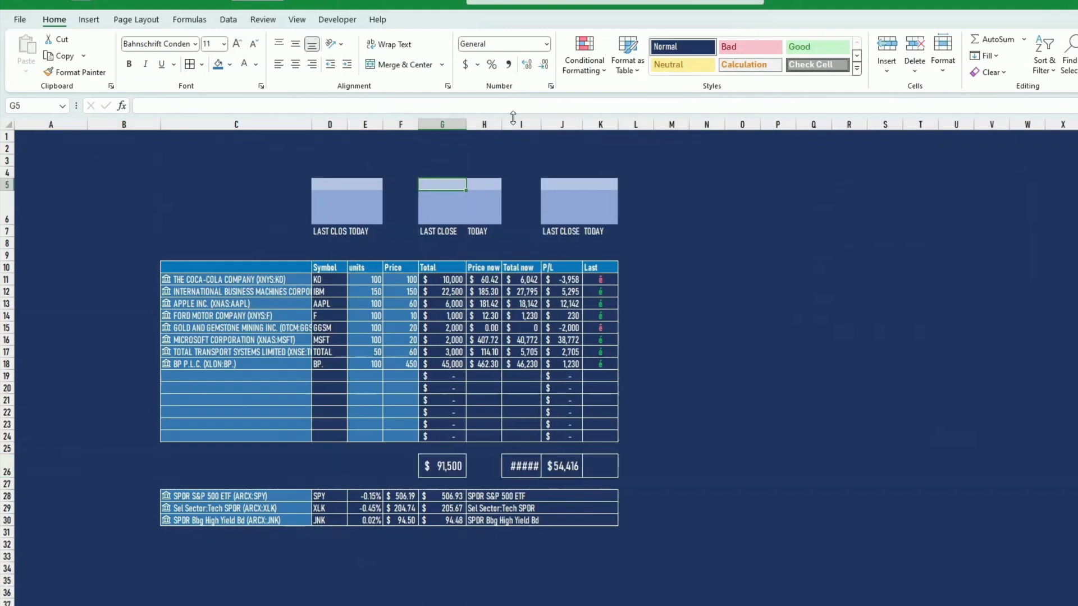
{"action": "left_click_drag", "start_coordinate": [541, 124], "coordinate": [553, 124]}
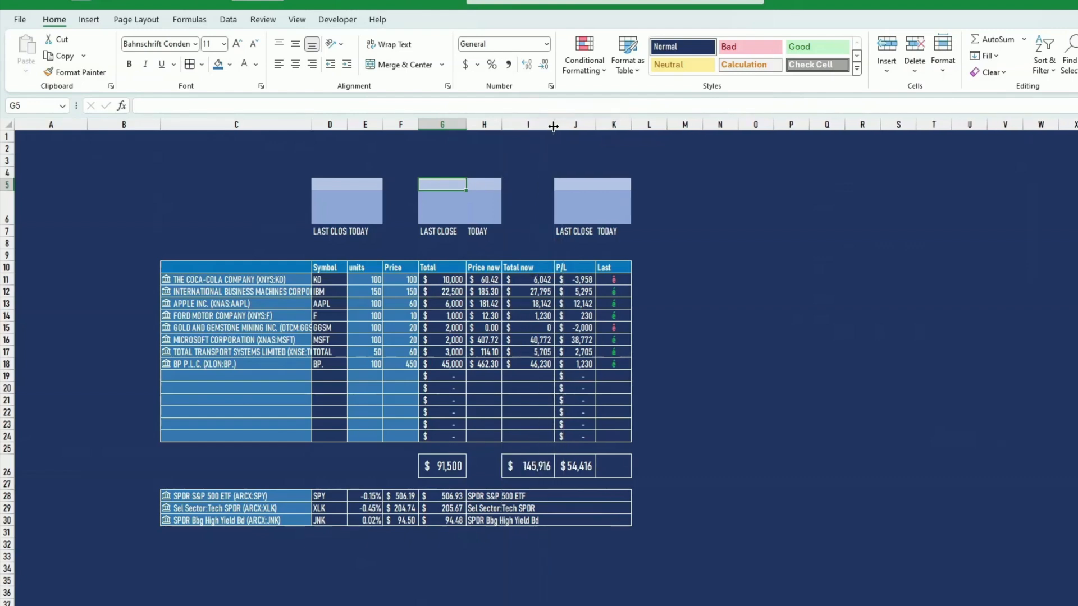
{"action": "left_click", "coordinate": [769, 268]}
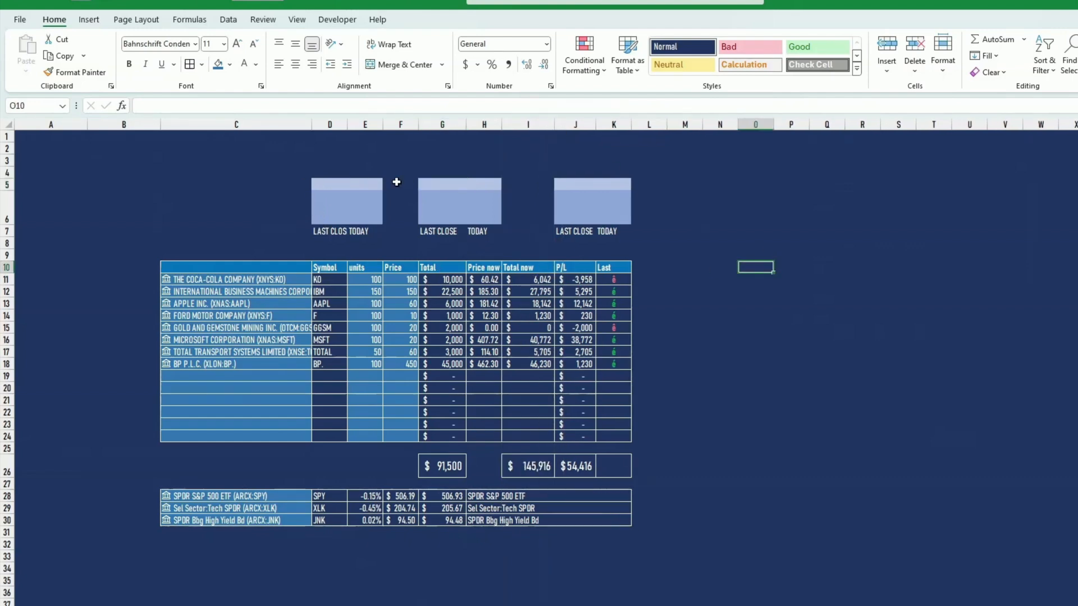
- Link the three benchmark card titles to the fund names: D5 to H28, G5 to H29 and J5 to H30
{"action": "left_click", "coordinate": [365, 185]}
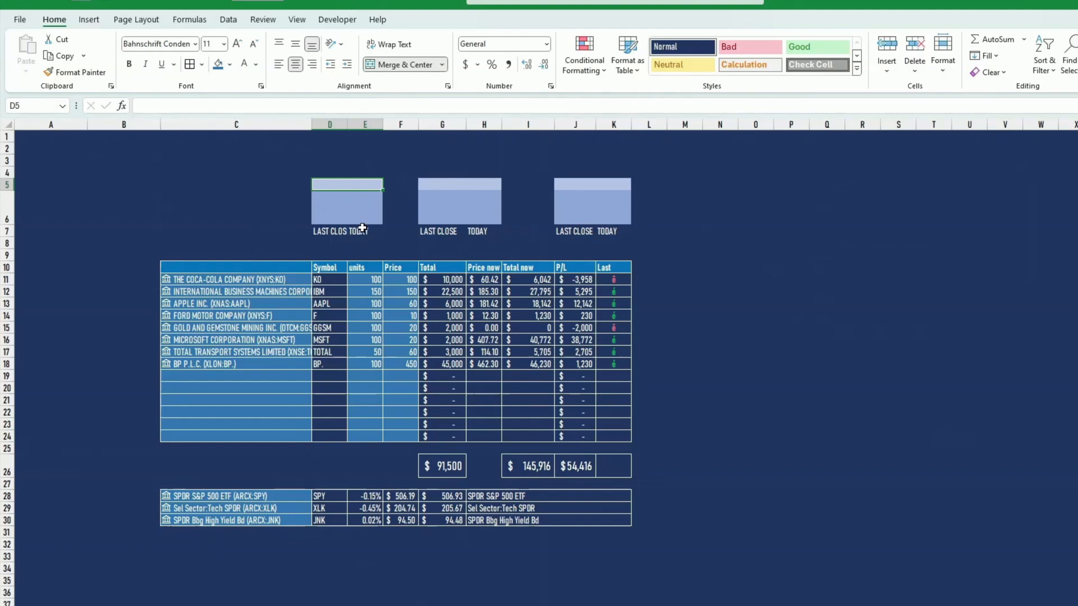
{"action": "type", "text": "="}
{"action": "left_click", "coordinate": [517, 494]}
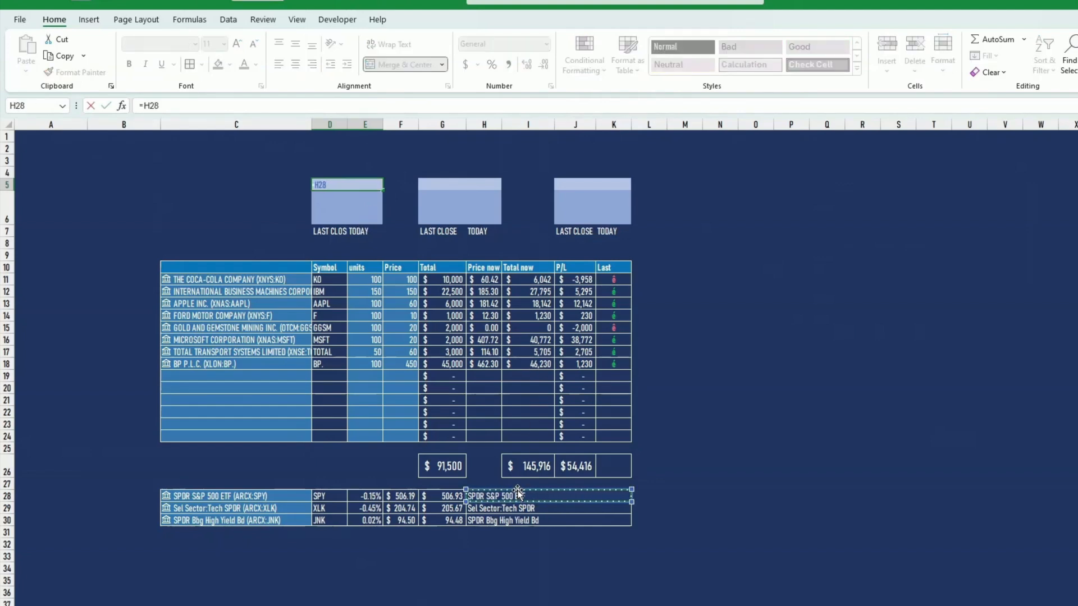
{"action": "key", "text": "Return"}
{"action": "left_click", "coordinate": [454, 183]}
{"action": "type", "text": "="}
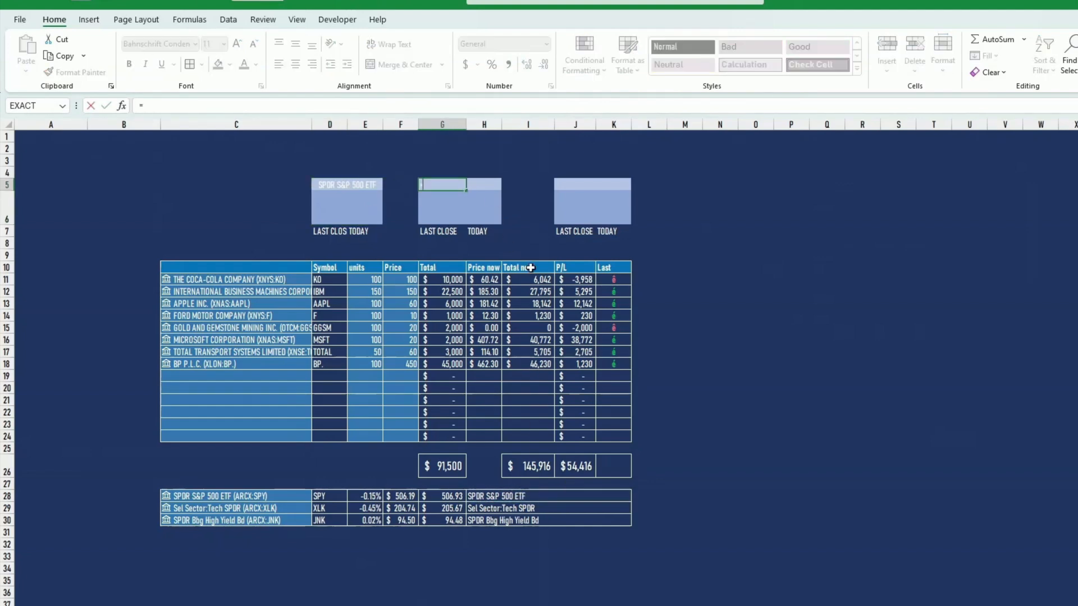
{"action": "left_click", "coordinate": [506, 505]}
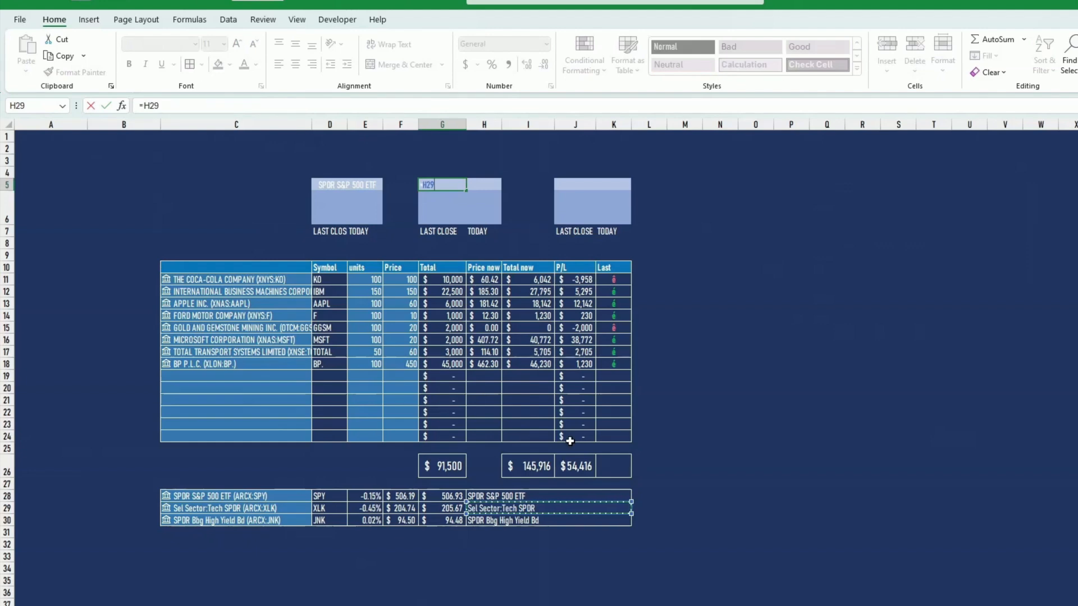
{"action": "key", "text": "Return"}
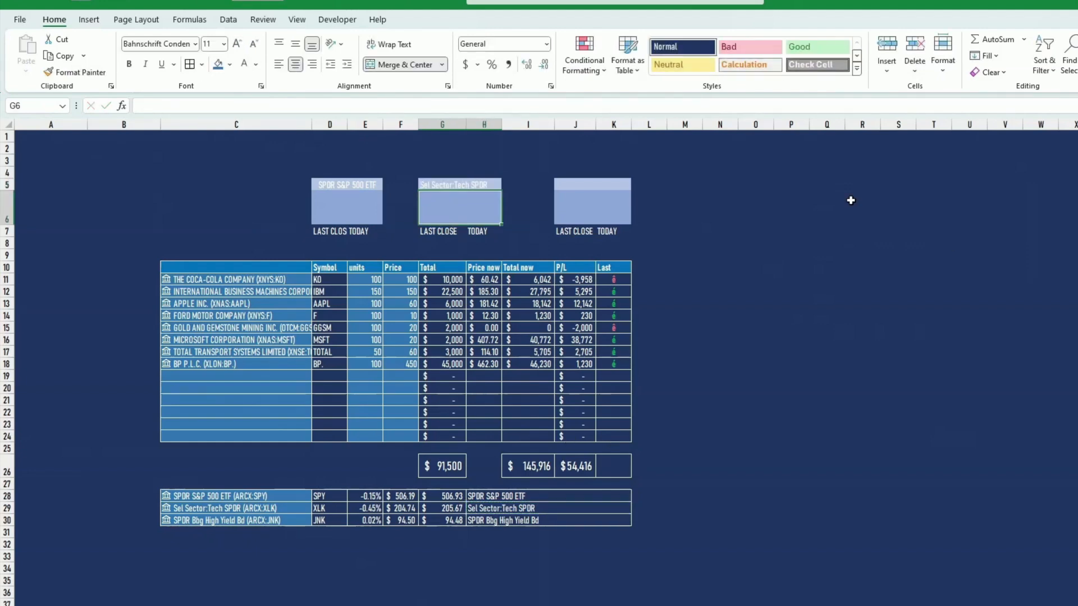
{"action": "left_click", "coordinate": [568, 186]}
{"action": "type", "text": "="}
{"action": "left_click", "coordinate": [530, 524]}
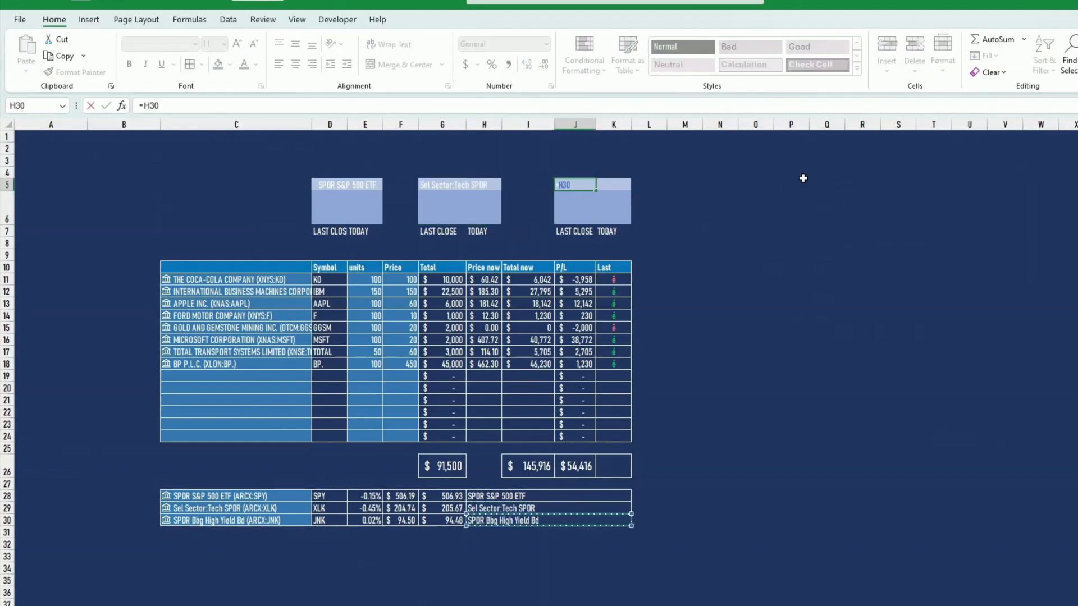
{"action": "key", "text": "Return"}
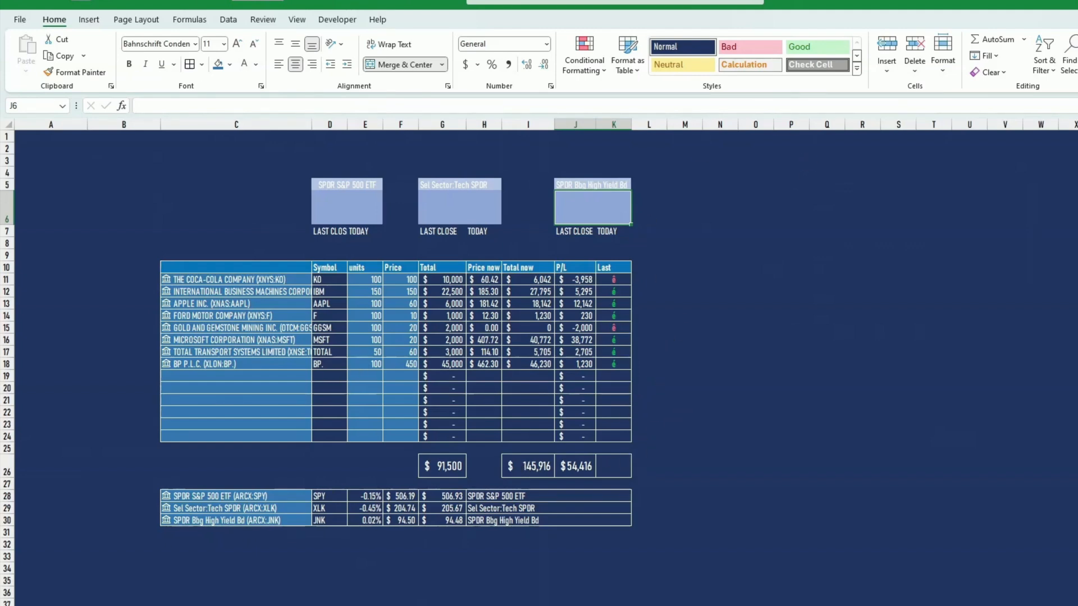
- Link the S&P 500 card's large cell D6 to the fund's percentage change in E28
{"action": "left_click", "coordinate": [390, 209]}
{"action": "left_click", "coordinate": [342, 206]}
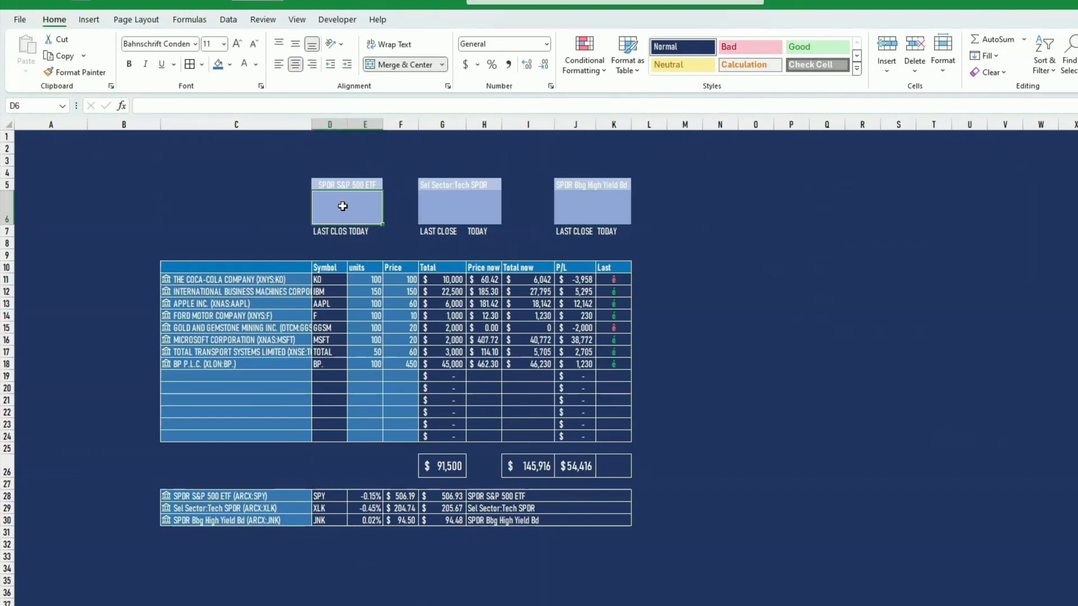
{"action": "type", "text": "="}
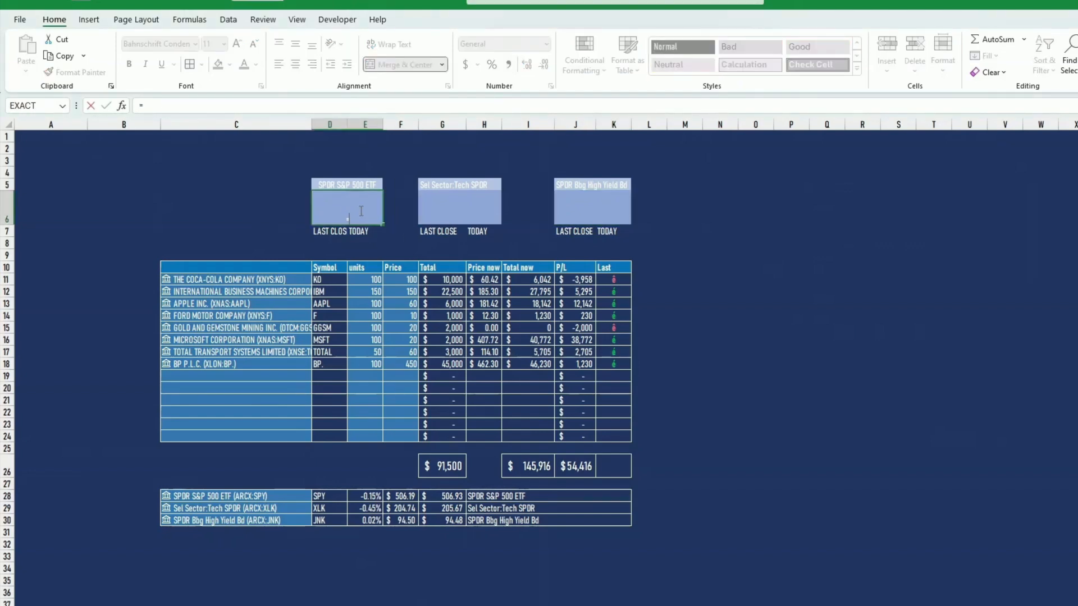
{"action": "left_click", "coordinate": [371, 496]}
{"action": "key", "text": "Return"}
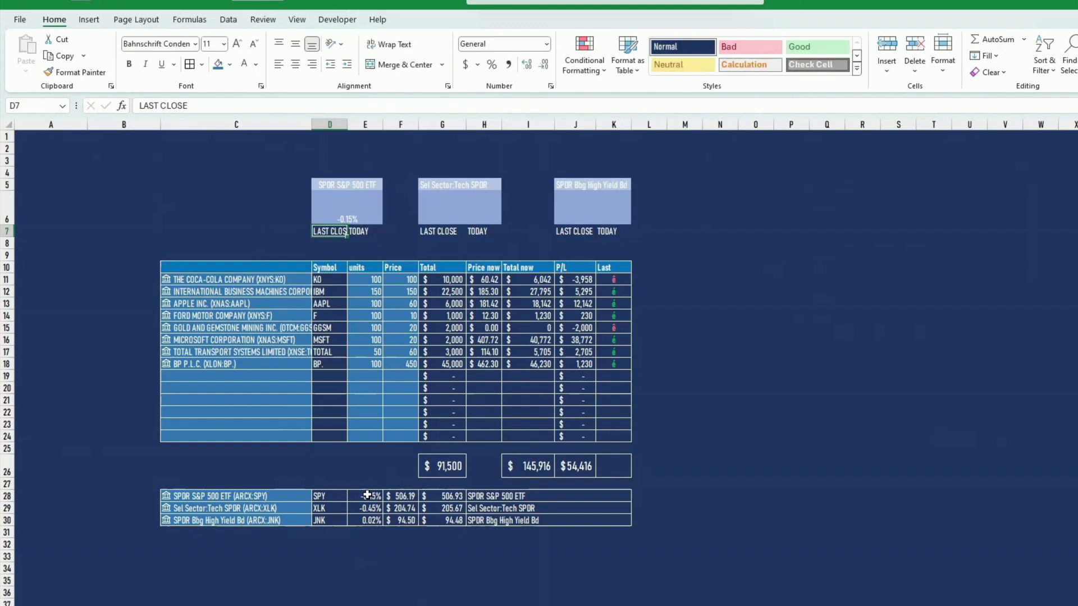
{"action": "left_click", "coordinate": [359, 215]}
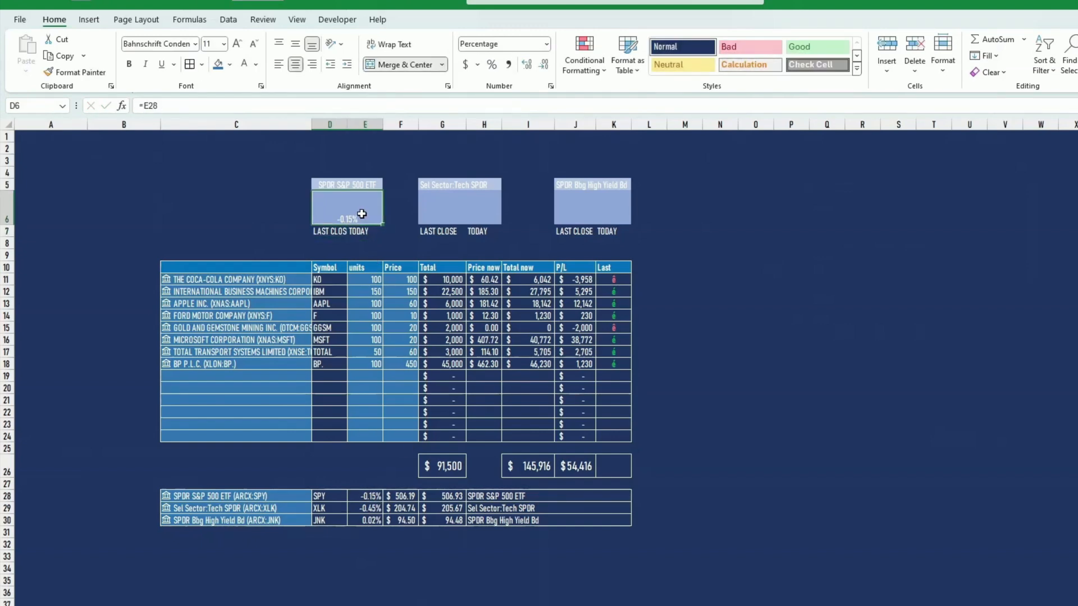
- Link the percentage cells of the other two benchmark cards to their fund changes: G6 to E29 and J6 to E30
{"action": "left_click", "coordinate": [445, 212]}
{"action": "type", "text": "="}
{"action": "left_click", "coordinate": [369, 508]}
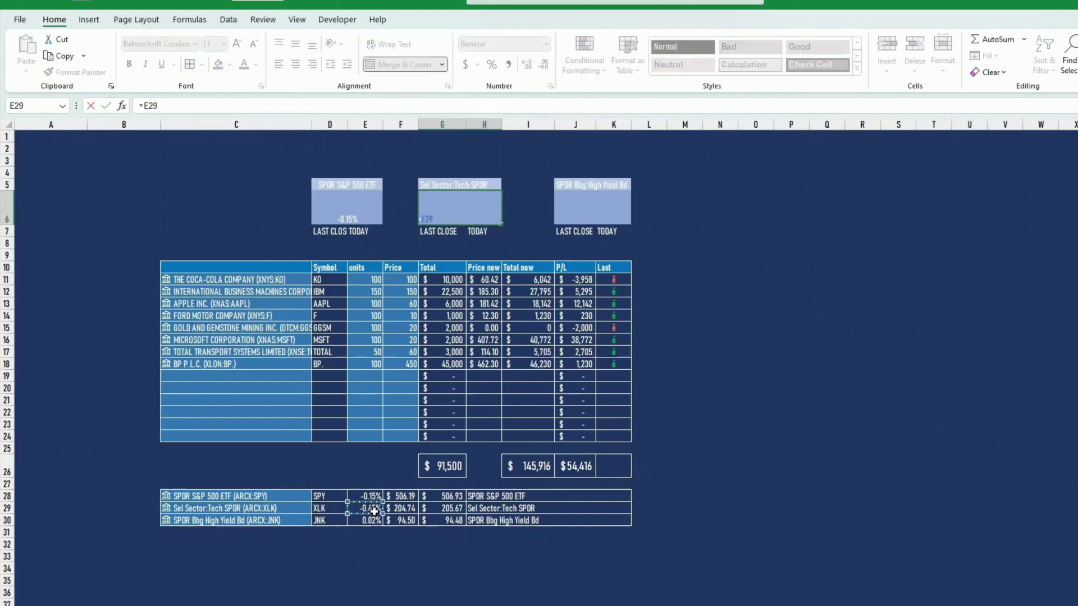
{"action": "key", "text": "Return"}
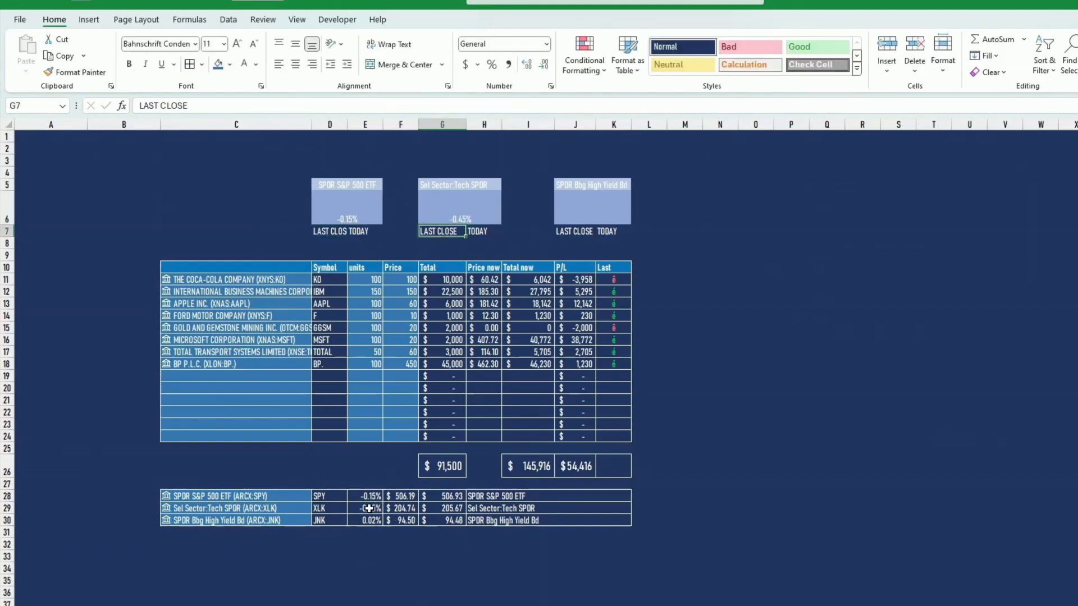
{"action": "left_click", "coordinate": [599, 218]}
{"action": "type", "text": "="}
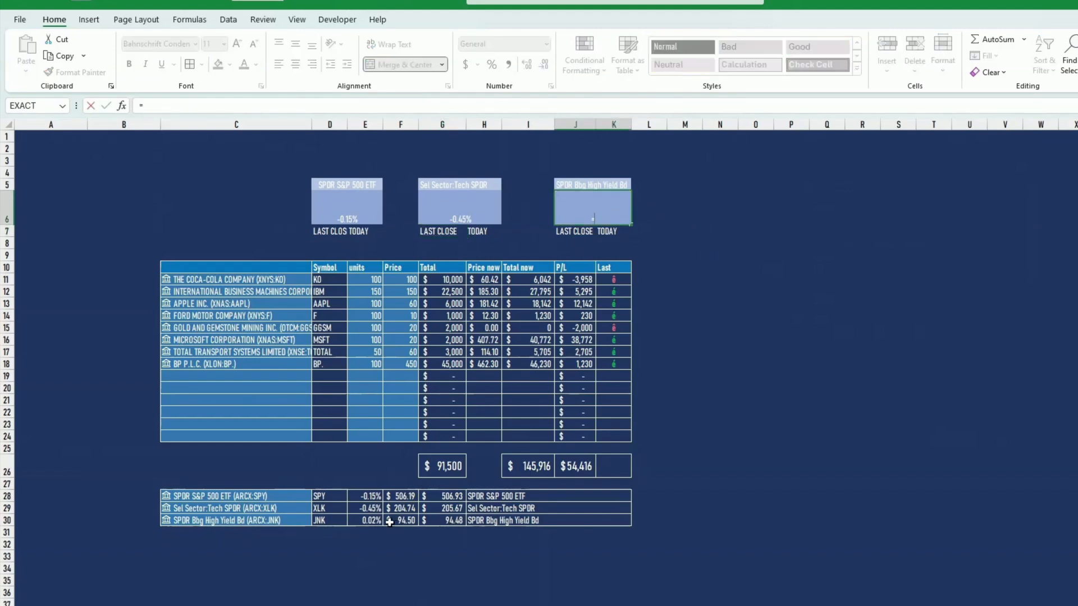
{"action": "left_click", "coordinate": [371, 521]}
{"action": "key", "text": "Return"}
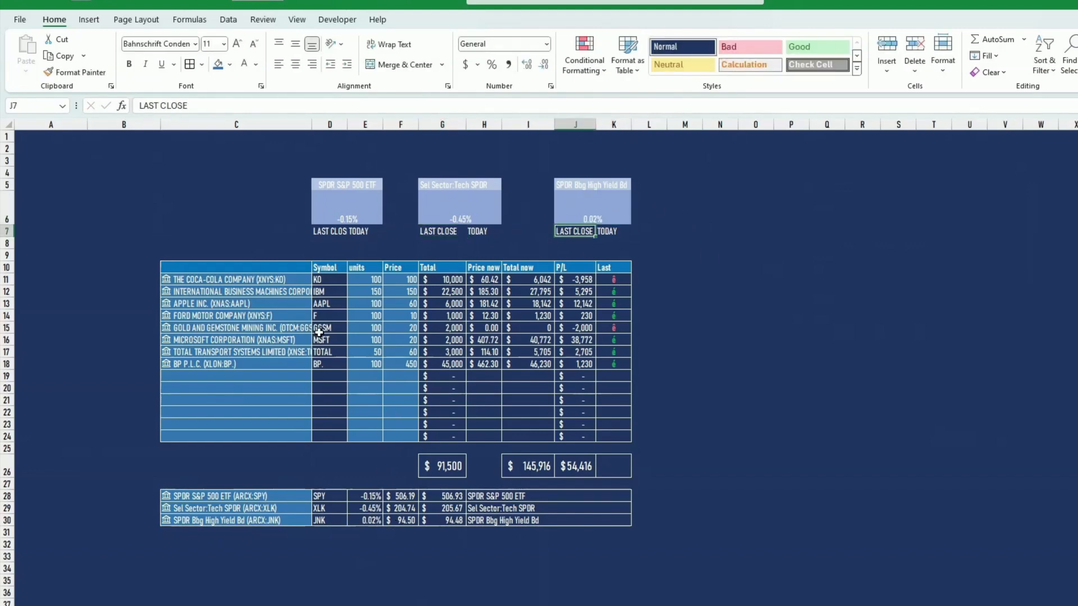
- Fill the S&P 500 card's price row by linking last close D8 to G28 and today's price E8 to F28
{"action": "left_click", "coordinate": [340, 240]}
{"action": "type", "text": "="}
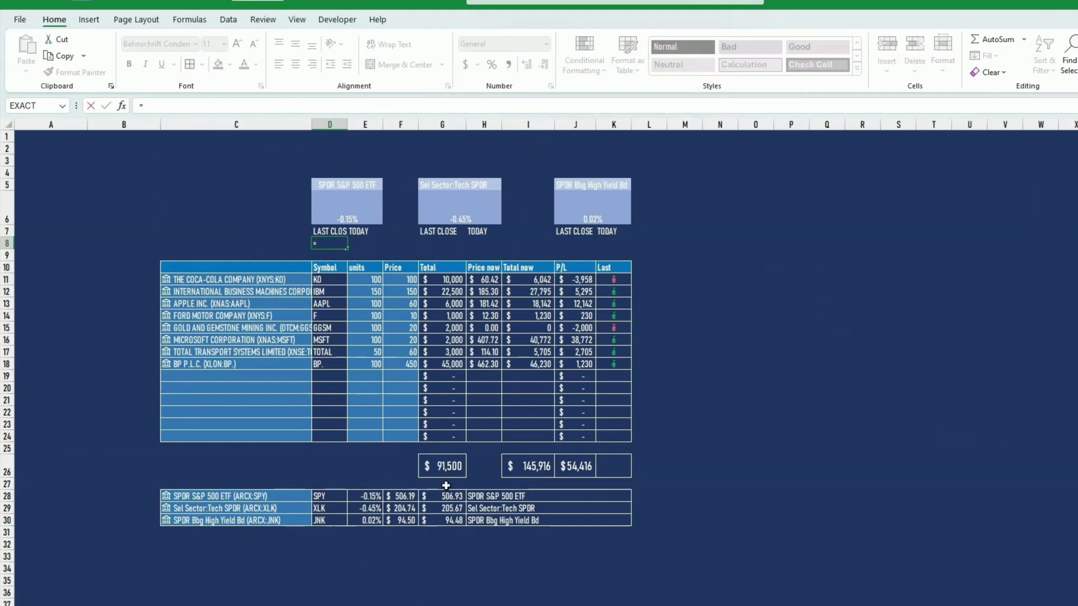
{"action": "left_click", "coordinate": [446, 494]}
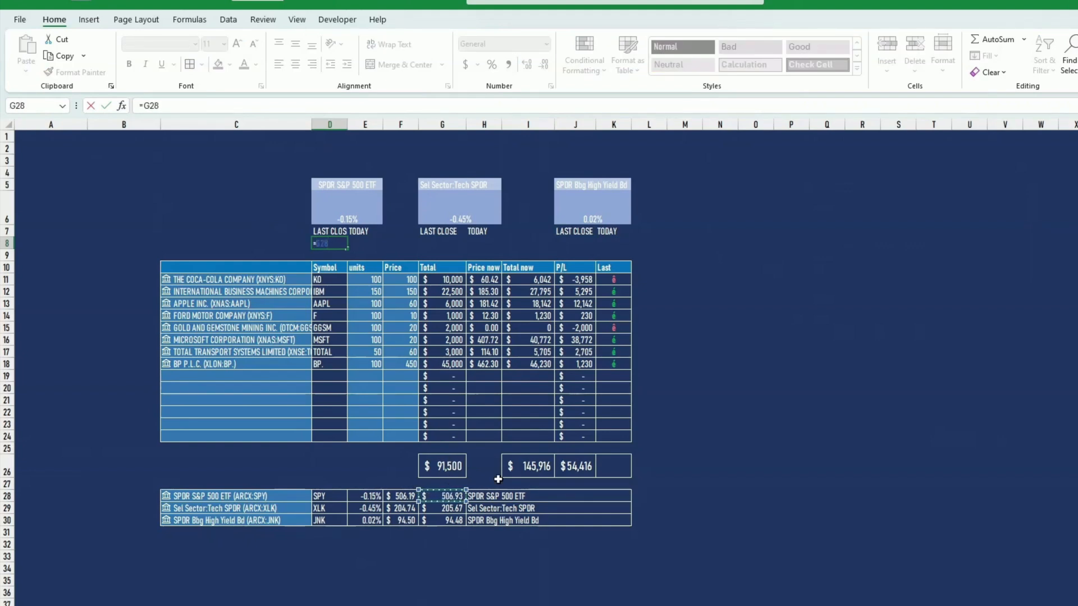
{"action": "key", "text": "Return"}
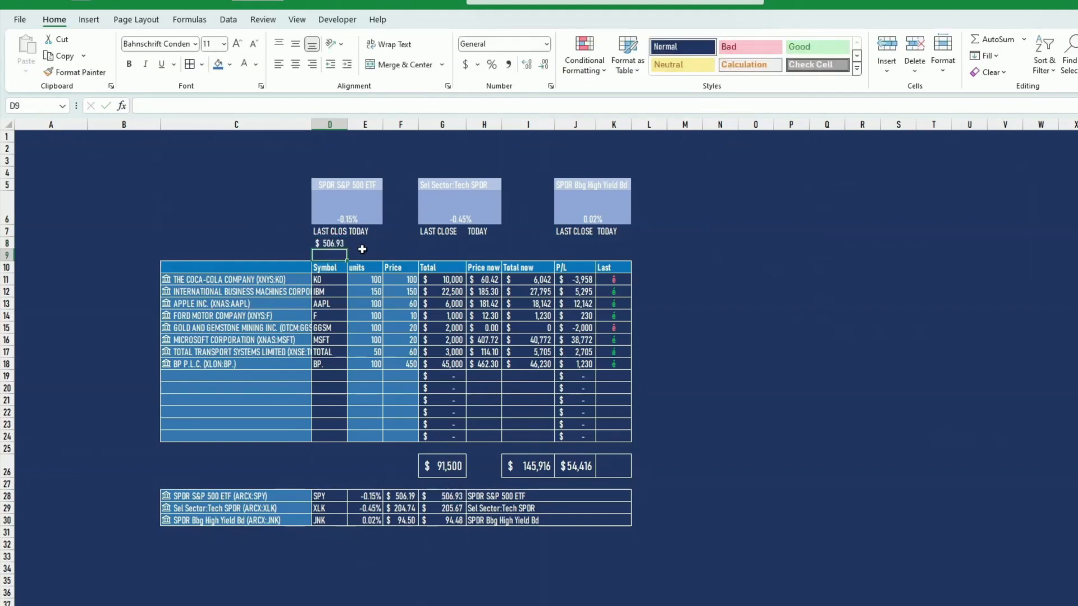
{"action": "left_click", "coordinate": [365, 242]}
{"action": "type", "text": "="}
{"action": "left_click", "coordinate": [399, 496]}
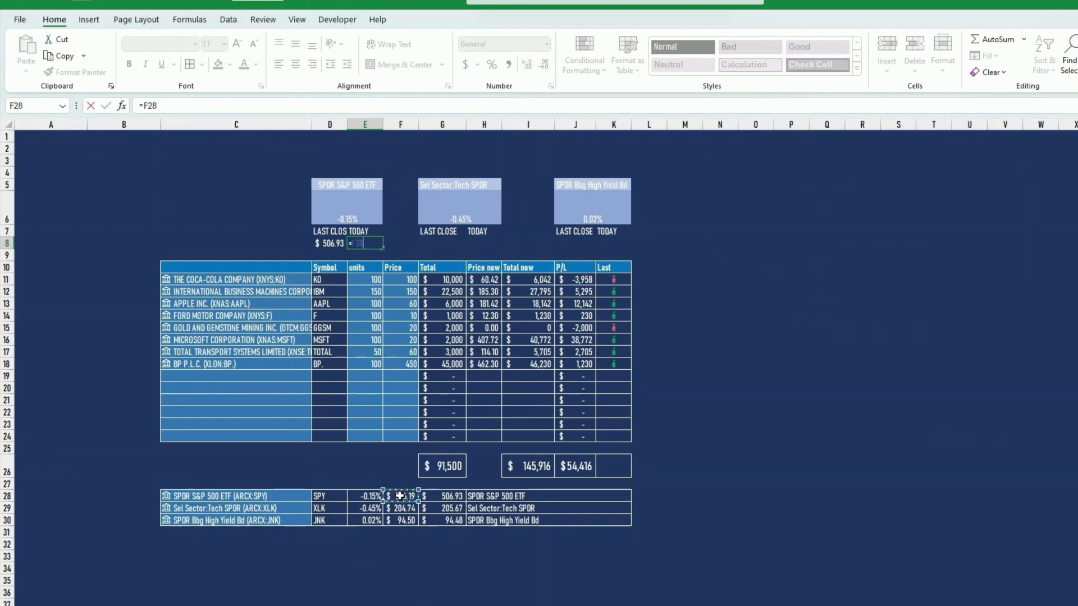
{"action": "key", "text": "Return"}
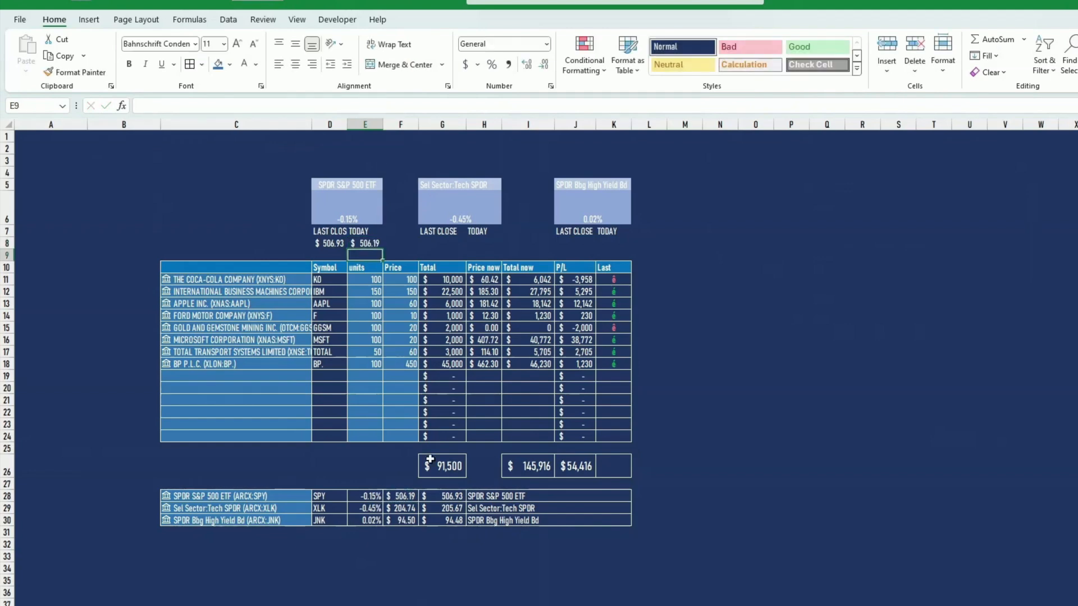
{"action": "left_click", "coordinate": [399, 492]}
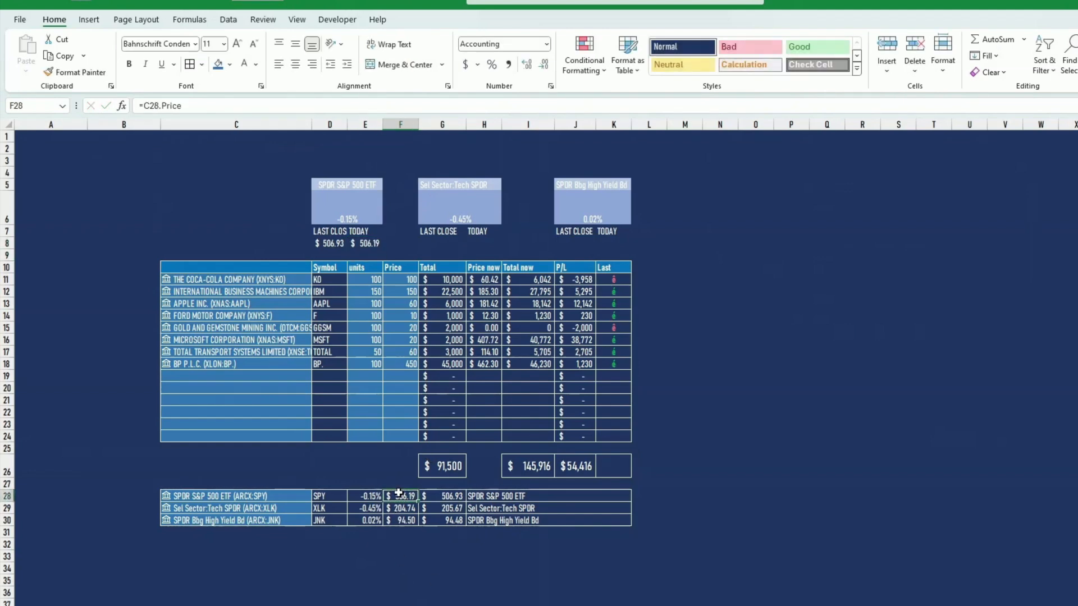
{"action": "left_click", "coordinate": [434, 496]}
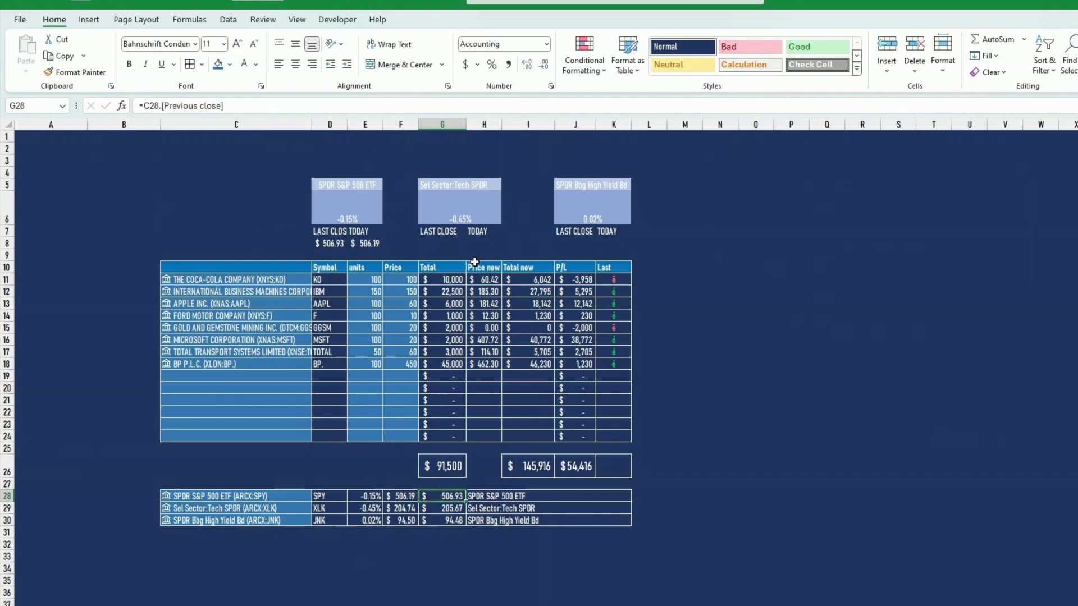
- Fill the Tech SPDR card's price row by linking last close G8 to G29 and today's price H8 to F29
{"action": "left_click", "coordinate": [426, 241]}
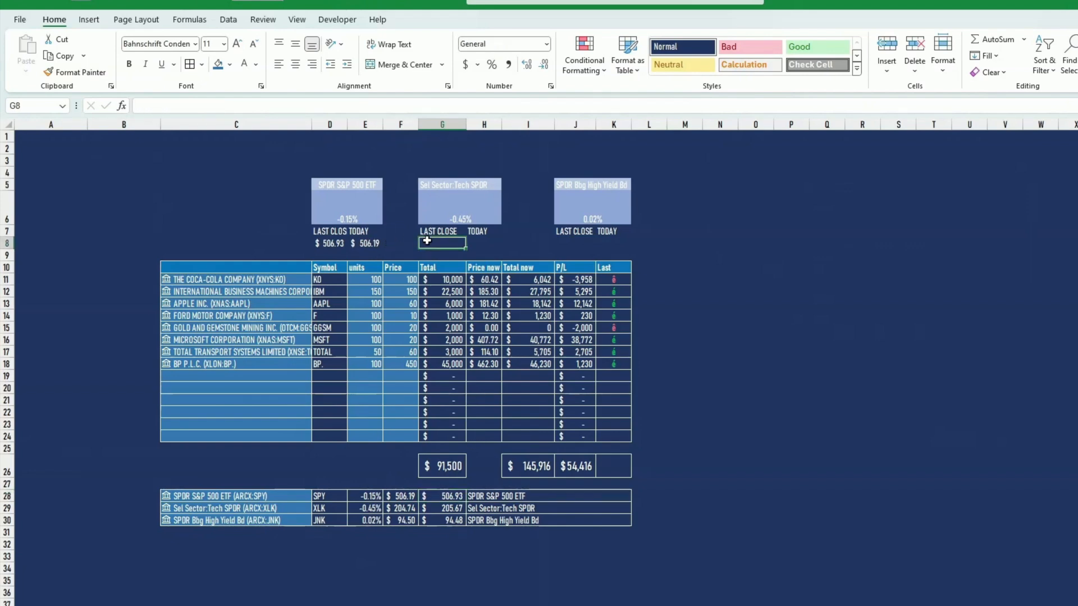
{"action": "type", "text": "="}
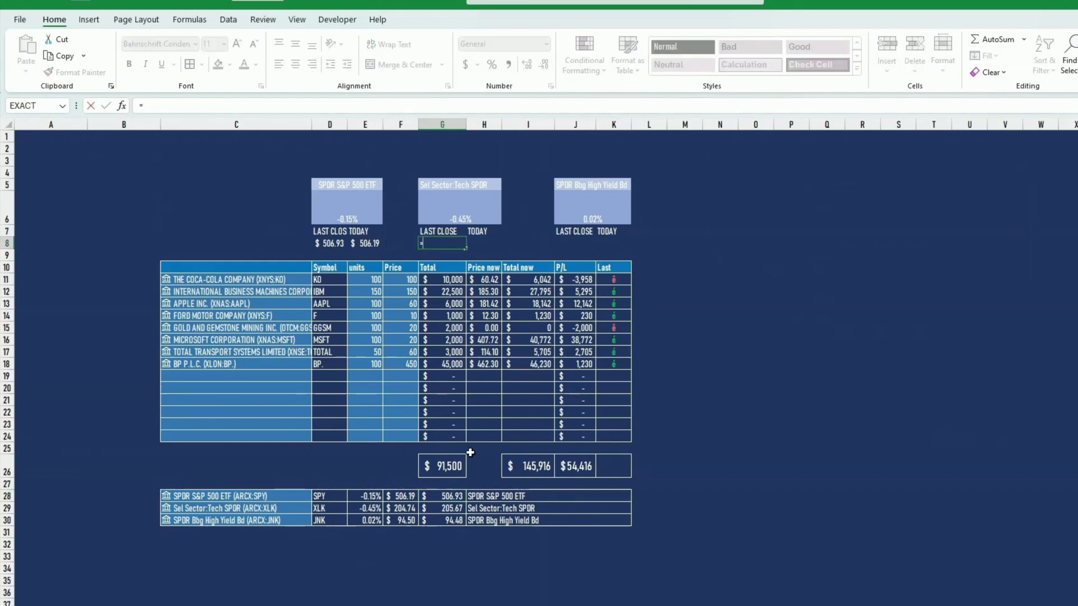
{"action": "left_click", "coordinate": [396, 509]}
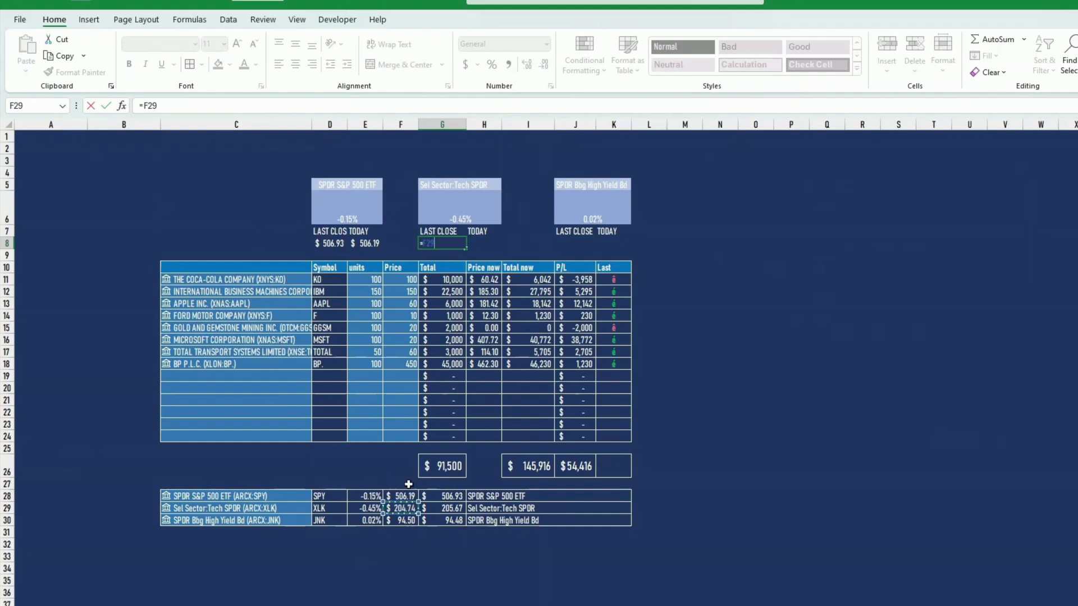
{"action": "left_click", "coordinate": [444, 503]}
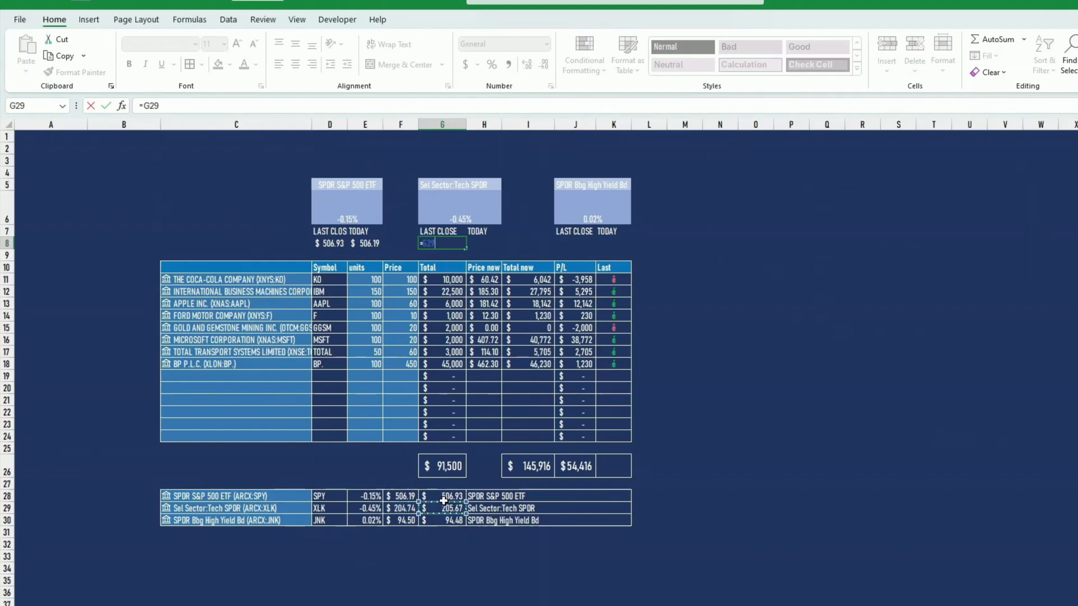
{"action": "key", "text": "Return"}
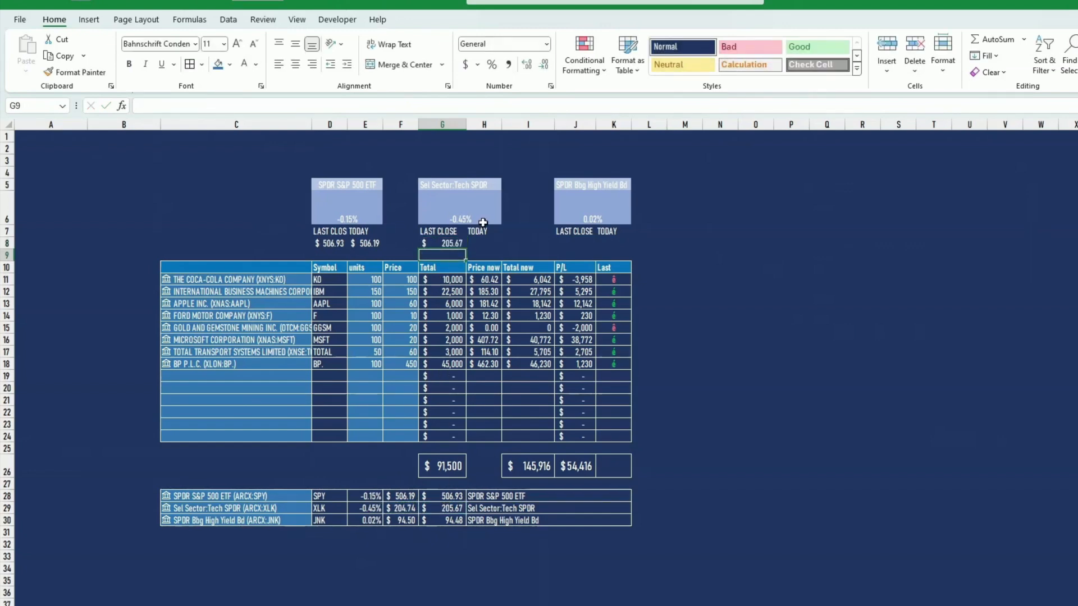
{"action": "left_click", "coordinate": [483, 243]}
{"action": "type", "text": "="}
{"action": "left_click", "coordinate": [411, 508]}
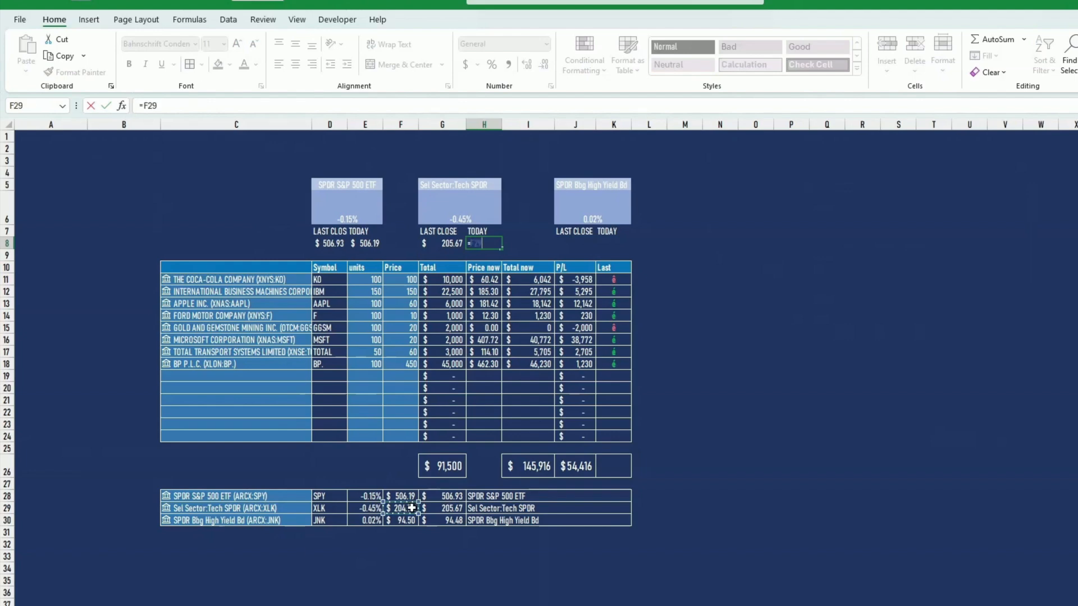
{"action": "key", "text": "Return"}
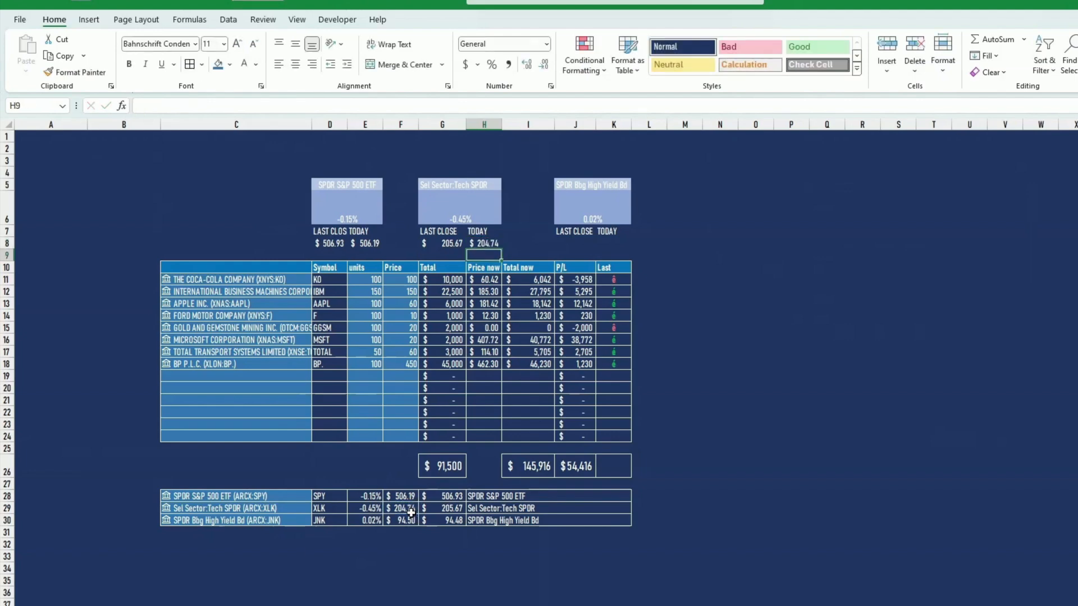
- Fill the High Yield Bond card's price row by linking last close J8 to G30 and today's price K8 to F30
{"action": "left_click", "coordinate": [563, 238]}
{"action": "type", "text": "="}
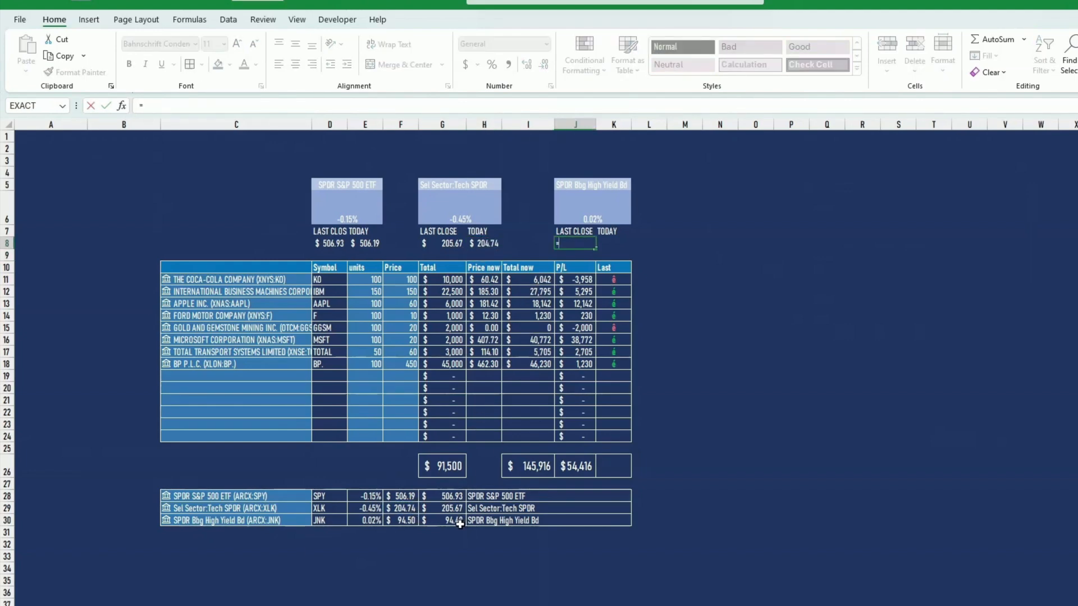
{"action": "left_click", "coordinate": [444, 521]}
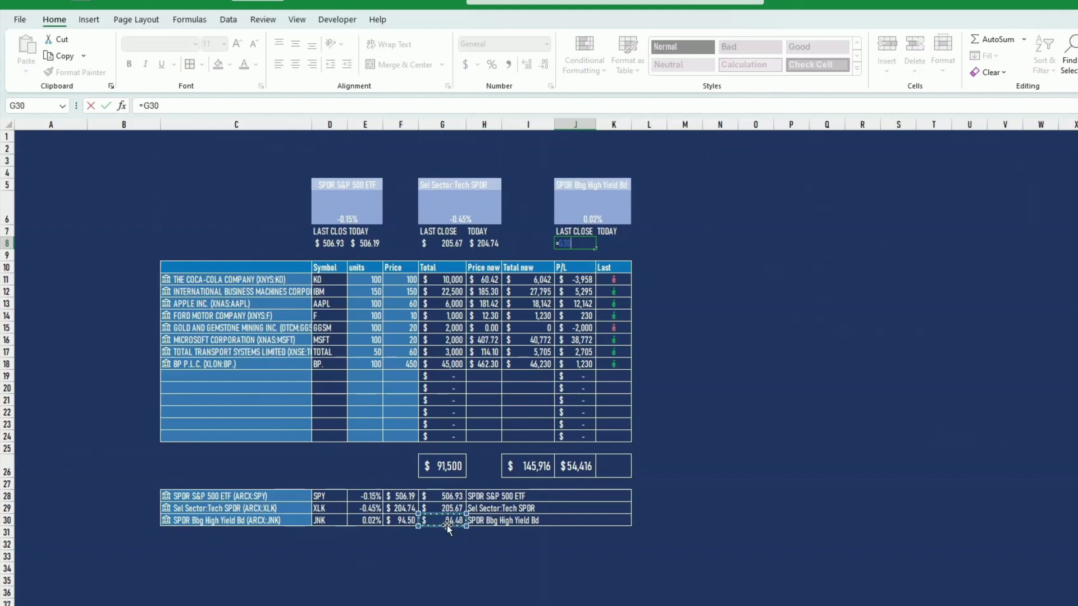
{"action": "key", "text": "Return"}
{"action": "left_click", "coordinate": [626, 246]}
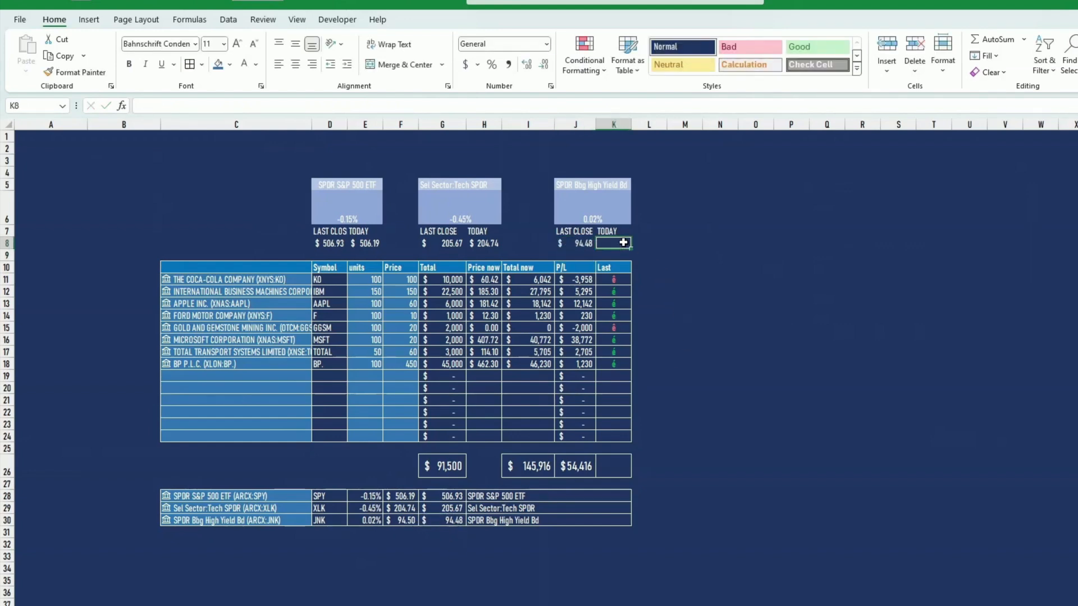
{"action": "type", "text": "="}
{"action": "left_click", "coordinate": [403, 520]}
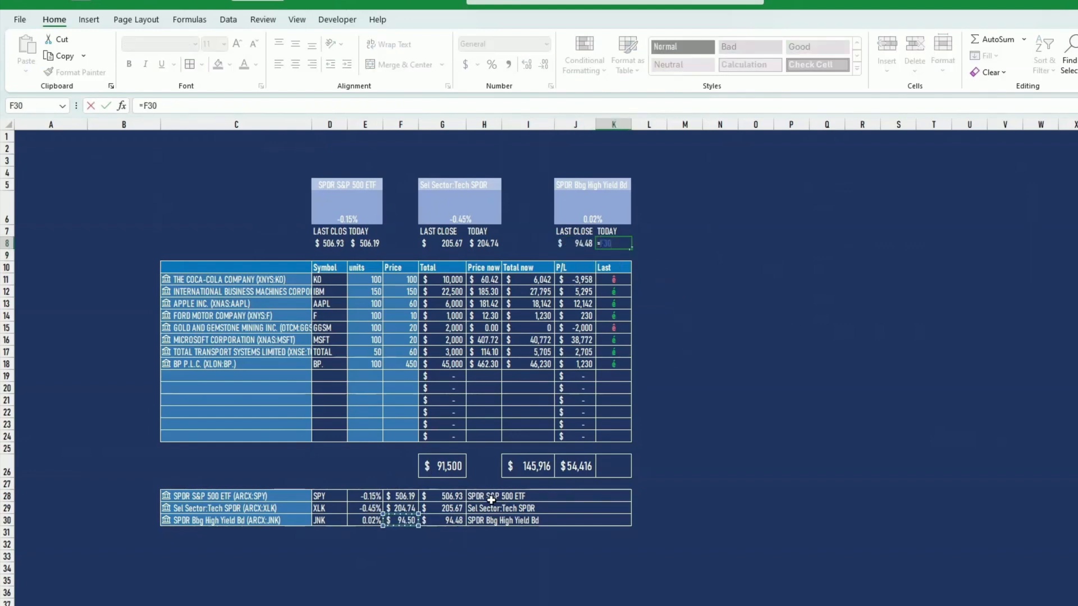
{"action": "key", "text": "Return"}
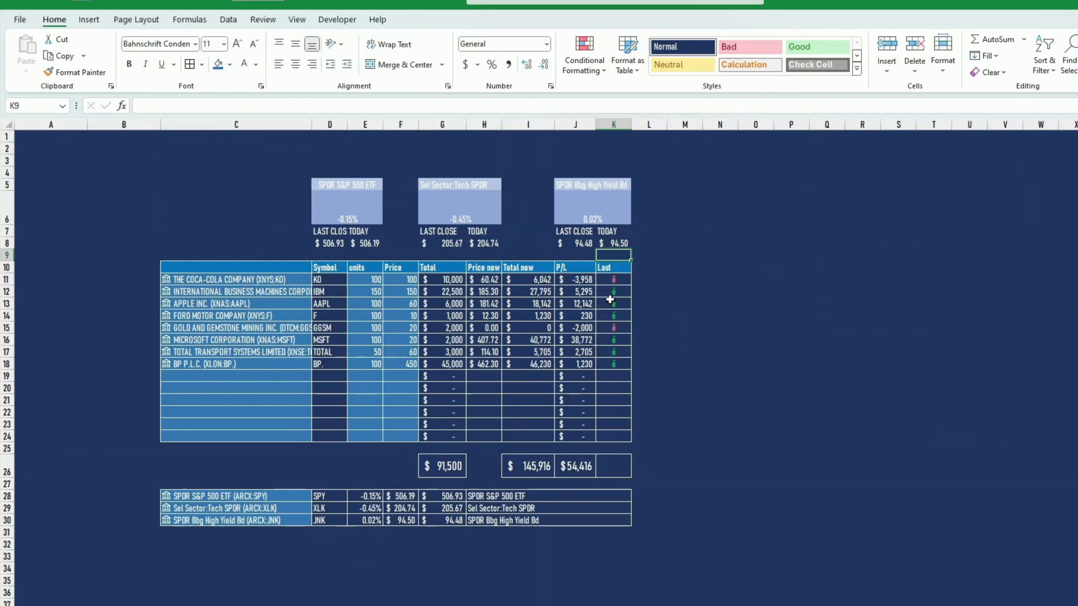
- Change the font of the arrow cells K11:K24 in the Last column to Wingdings
{"action": "left_click", "coordinate": [702, 485]}
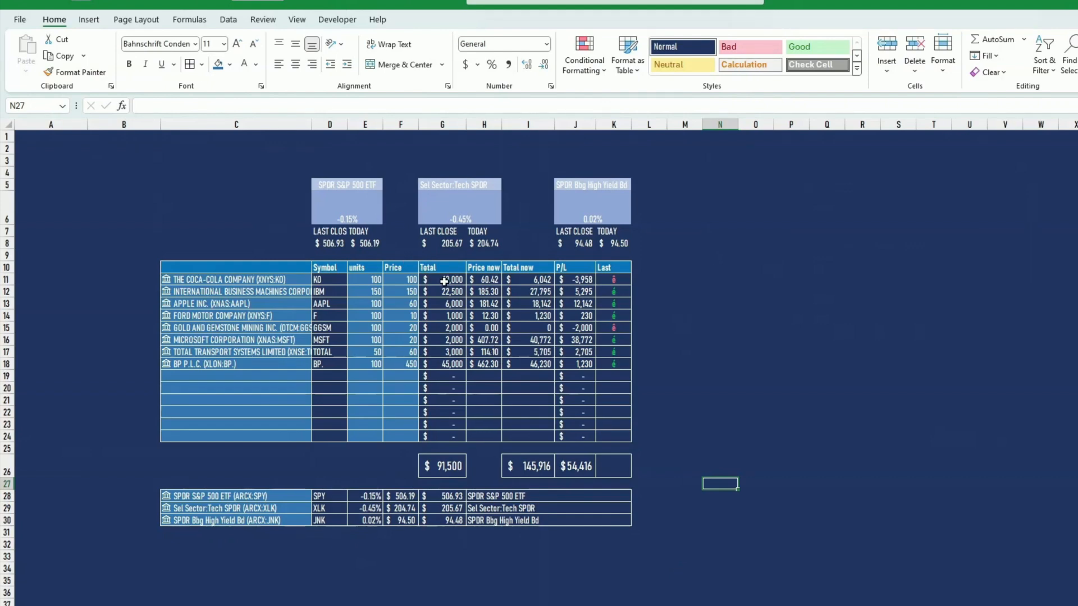
{"action": "left_click", "coordinate": [535, 318]}
{"action": "left_click_drag", "start_coordinate": [608, 279], "coordinate": [611, 436]}
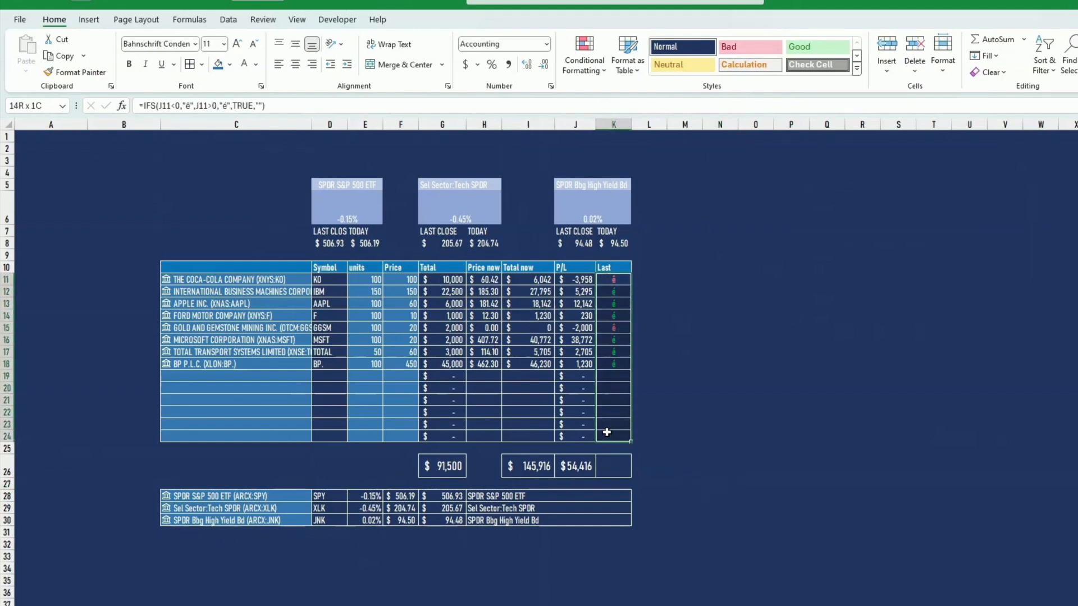
{"action": "left_click", "coordinate": [194, 44]}
{"action": "scroll", "coordinate": [213, 262], "scroll_direction": "down", "scroll_amount": 20}
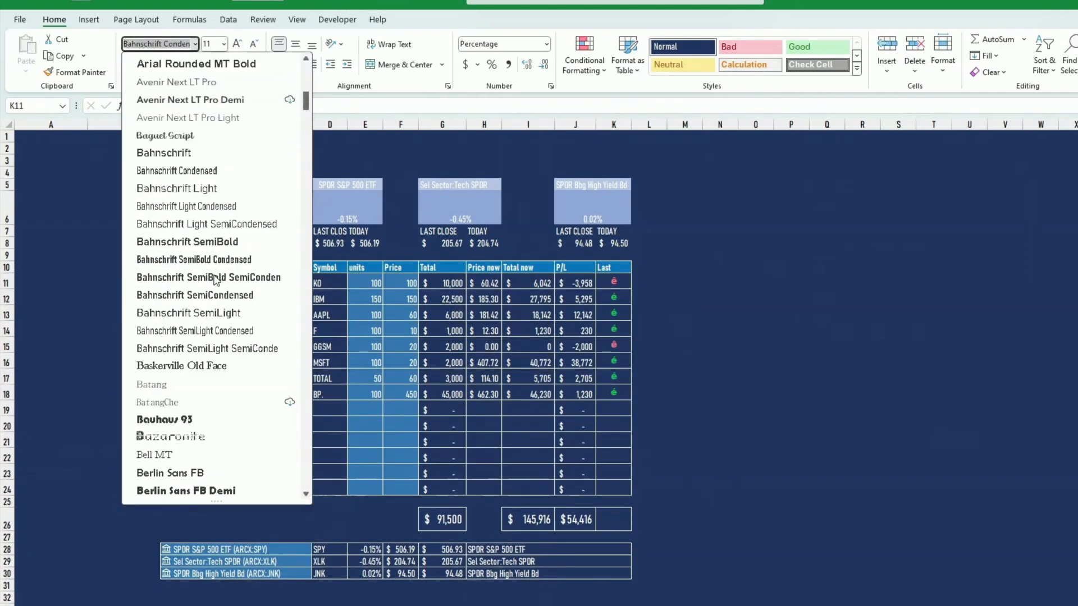
{"action": "type", "text": "Wi"}
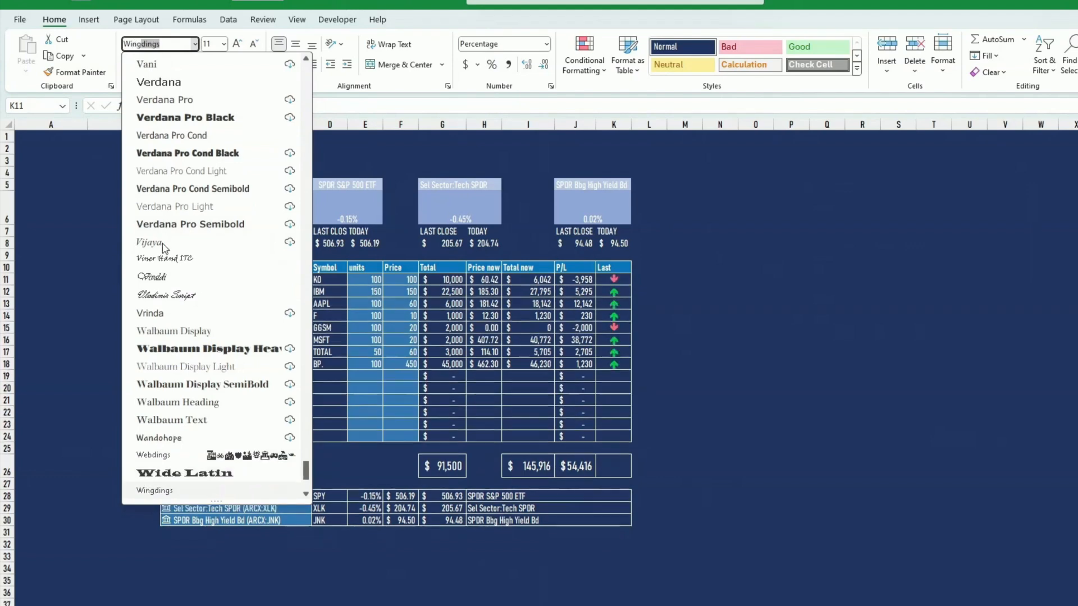
{"action": "type", "text": "ng"}
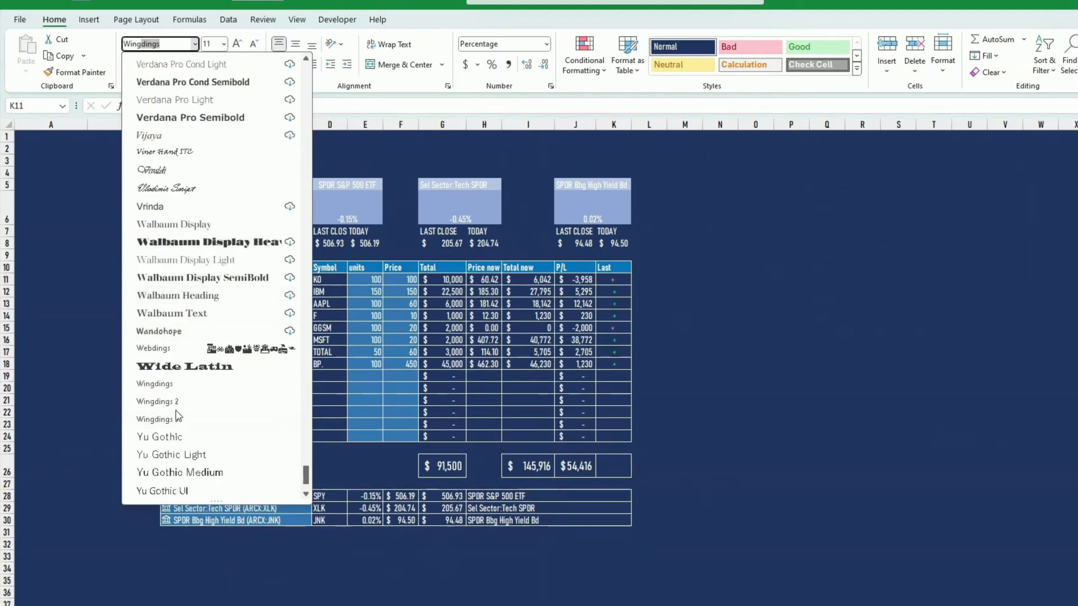
{"action": "key", "text": "Escape"}
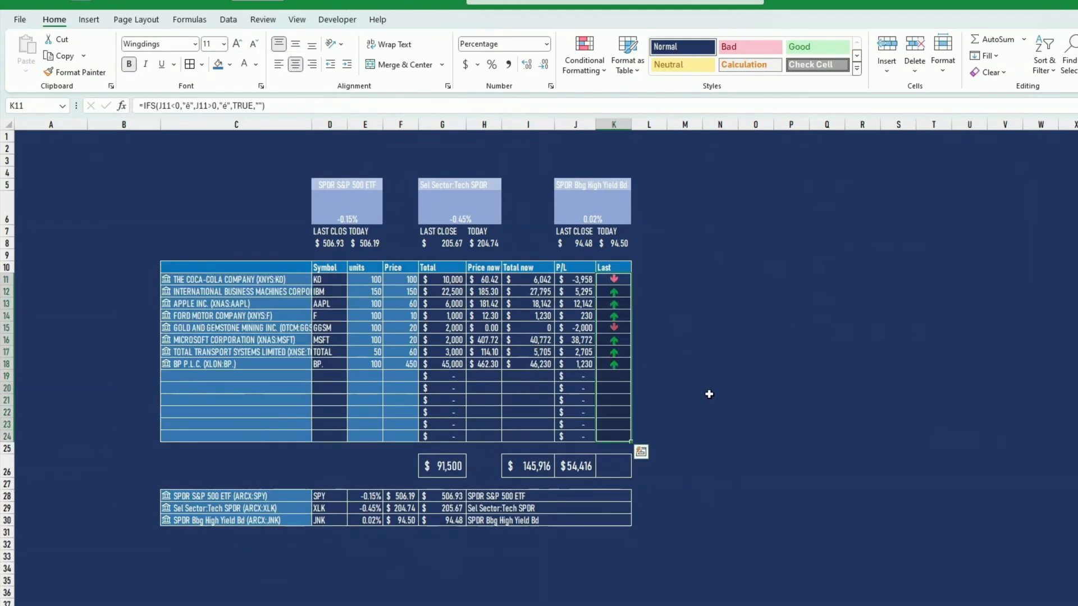
{"action": "left_click", "coordinate": [709, 399]}
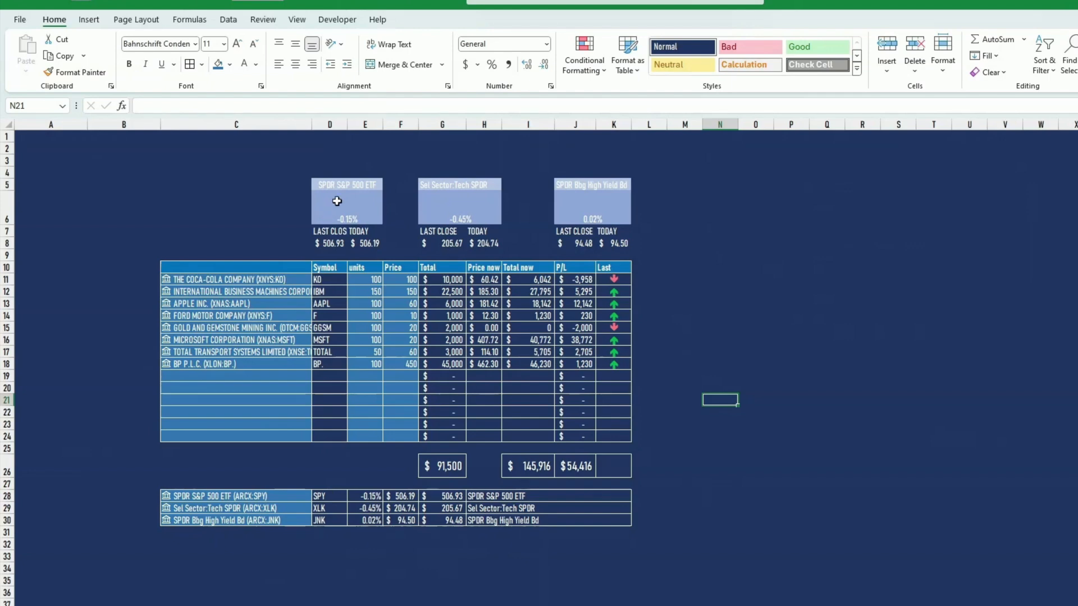
- Middle-align the SPDR S&P 500 ETF percentage in D6, enlarge its font to size 20 and make it bold
{"action": "left_click", "coordinate": [359, 216]}
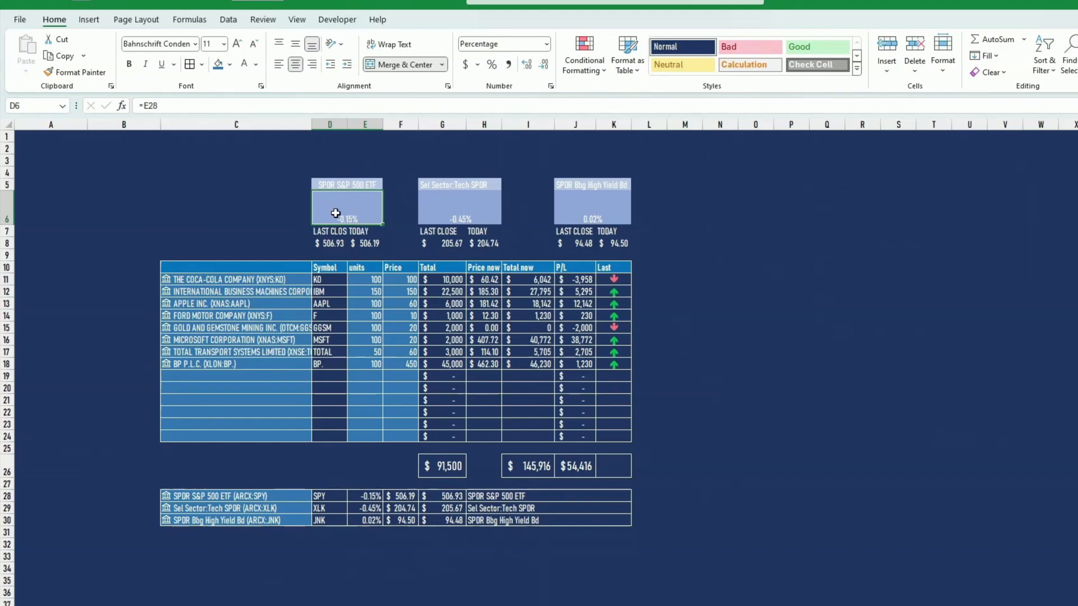
{"action": "left_click", "coordinate": [296, 45]}
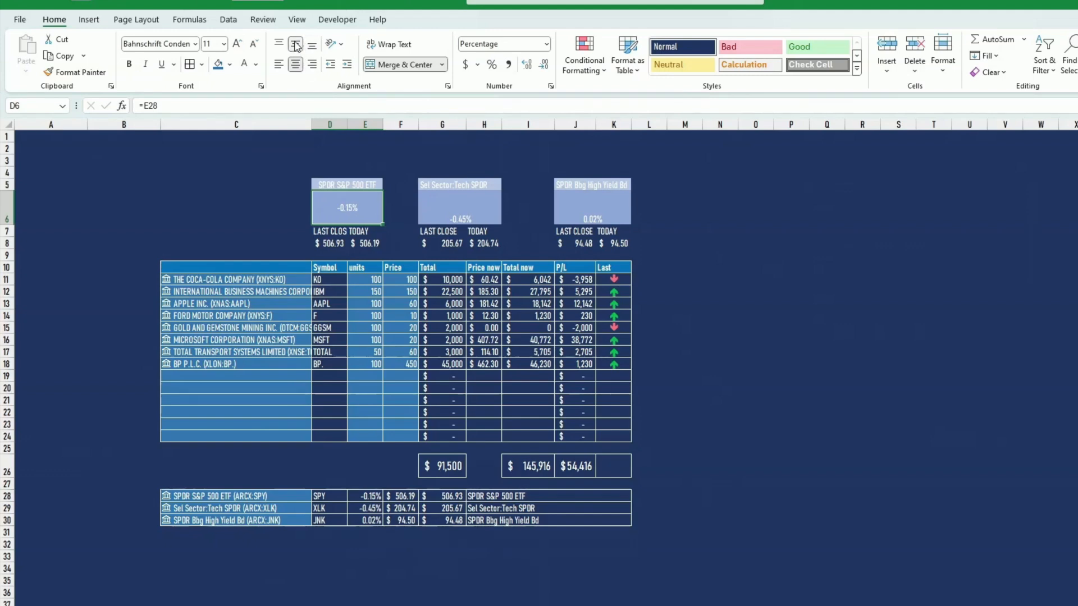
{"action": "left_click", "coordinate": [237, 44]}
{"action": "left_click", "coordinate": [238, 44]}
{"action": "left_click", "coordinate": [238, 44]}
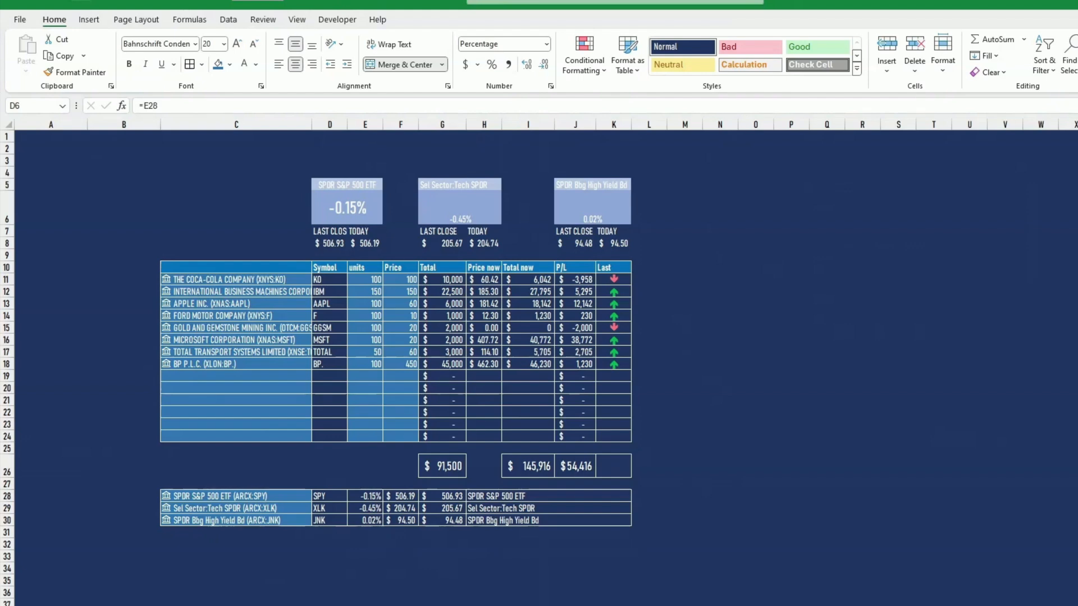
{"action": "left_click", "coordinate": [325, 203]}
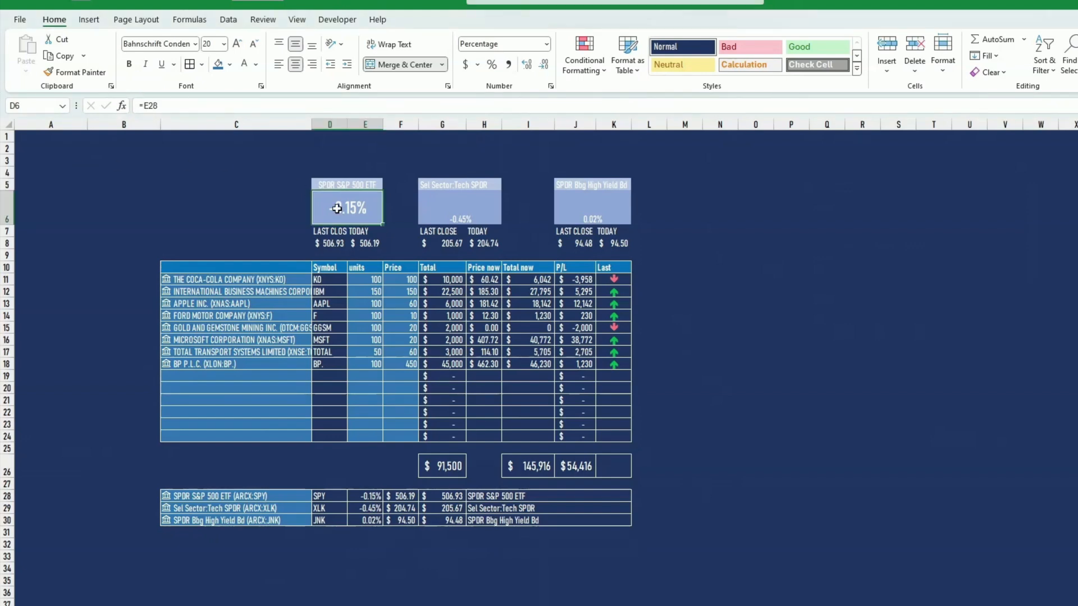
{"action": "left_click", "coordinate": [134, 67]}
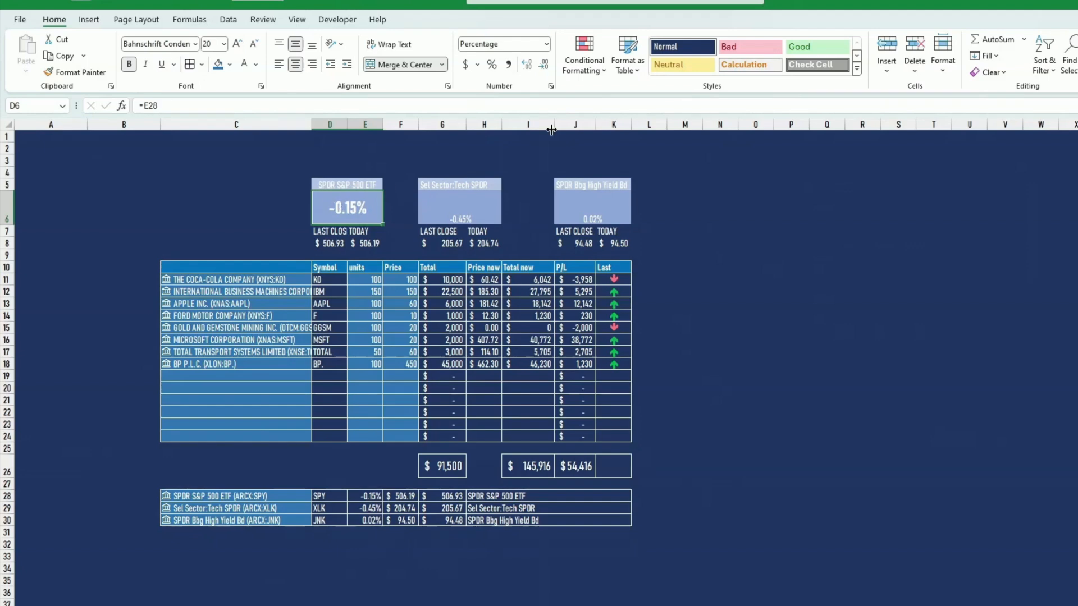
- Create a conditional formatting rule for D6 that formats only cells with a value greater than or equal to 0
{"action": "left_click", "coordinate": [582, 66]}
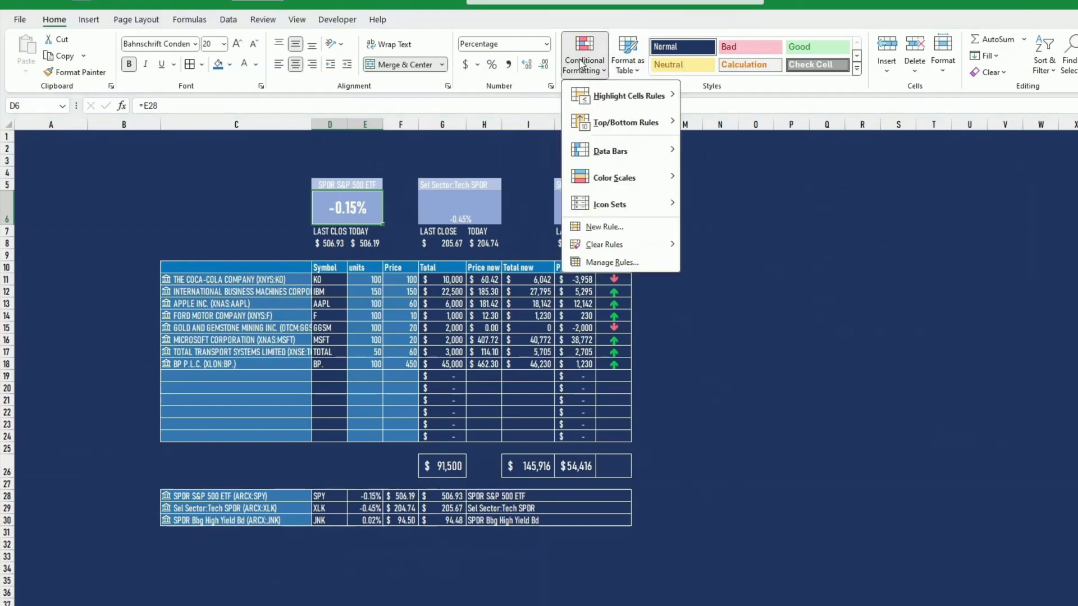
{"action": "left_click", "coordinate": [601, 227]}
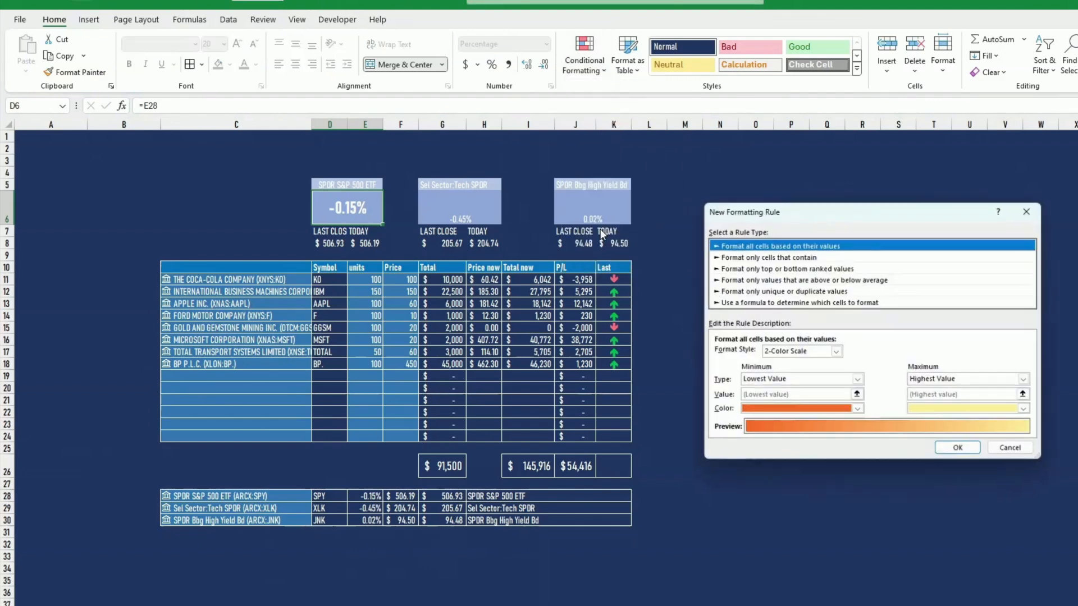
{"action": "left_click", "coordinate": [768, 259]}
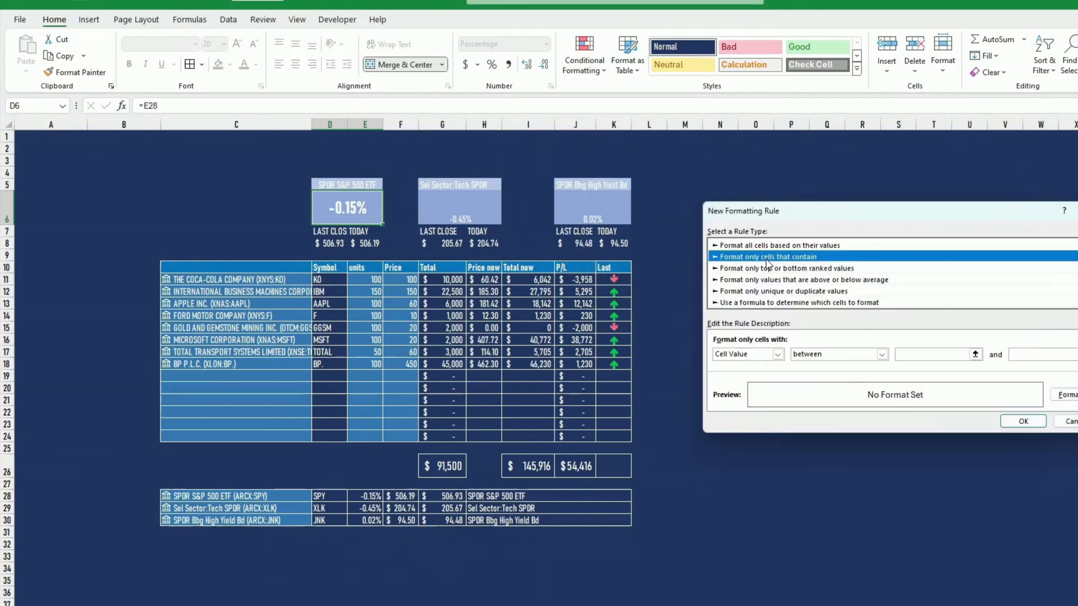
{"action": "left_click", "coordinate": [820, 355]}
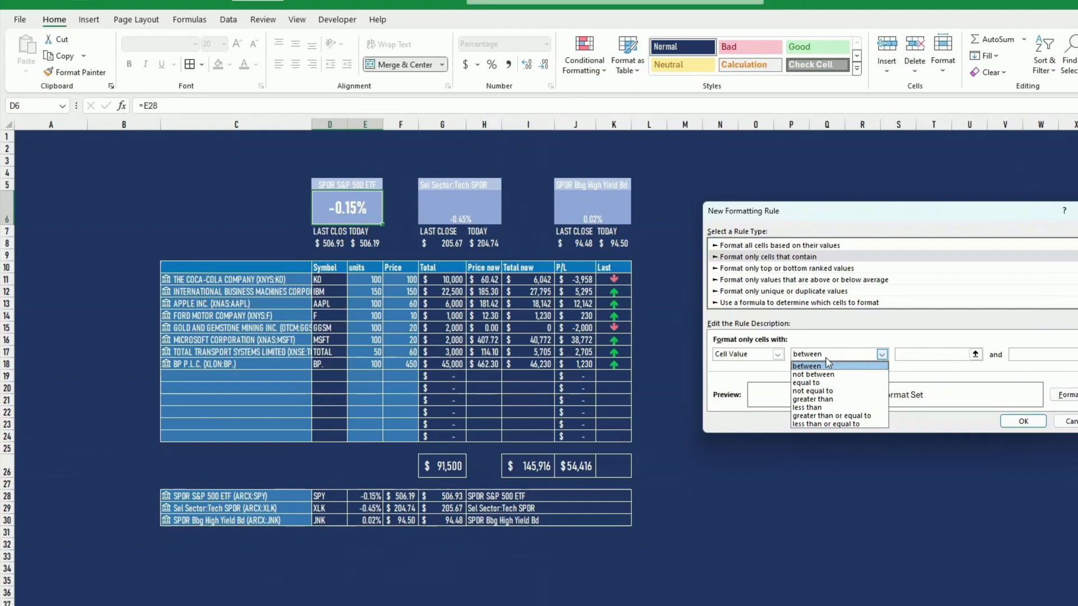
{"action": "left_click", "coordinate": [840, 417]}
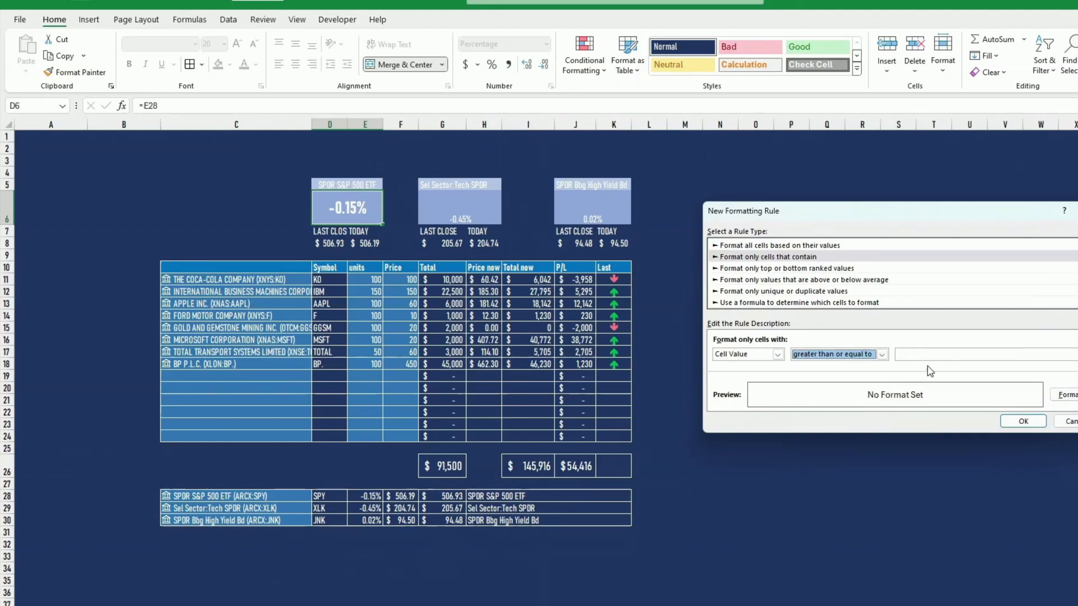
{"action": "type", "text": "0"}
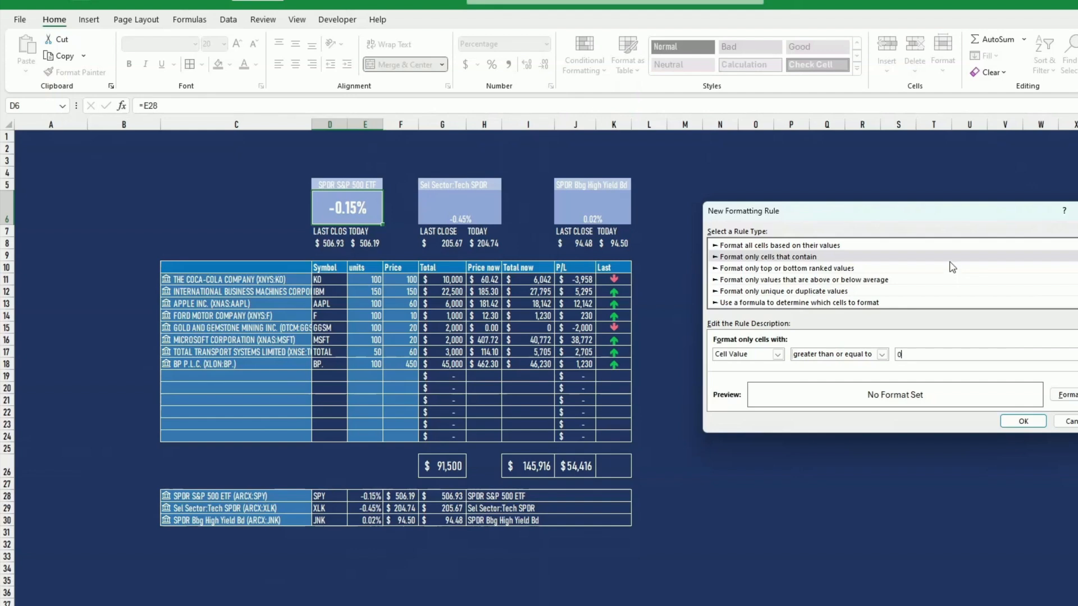
- Give the rule's format a green fill and a white font color, and apply the rule
{"action": "left_click", "coordinate": [1067, 396]}
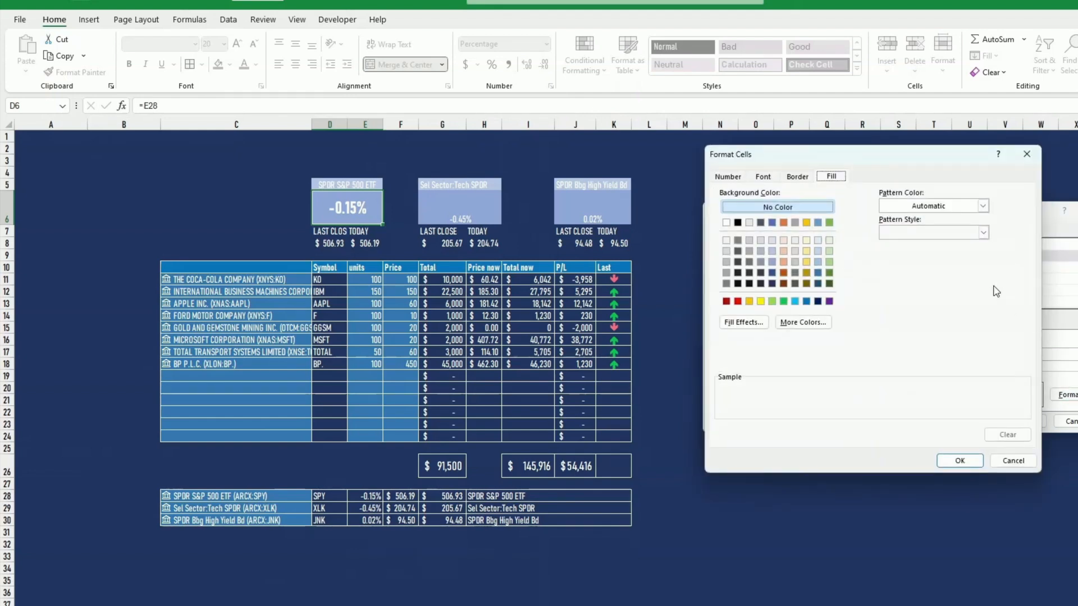
{"action": "left_click", "coordinate": [784, 302]}
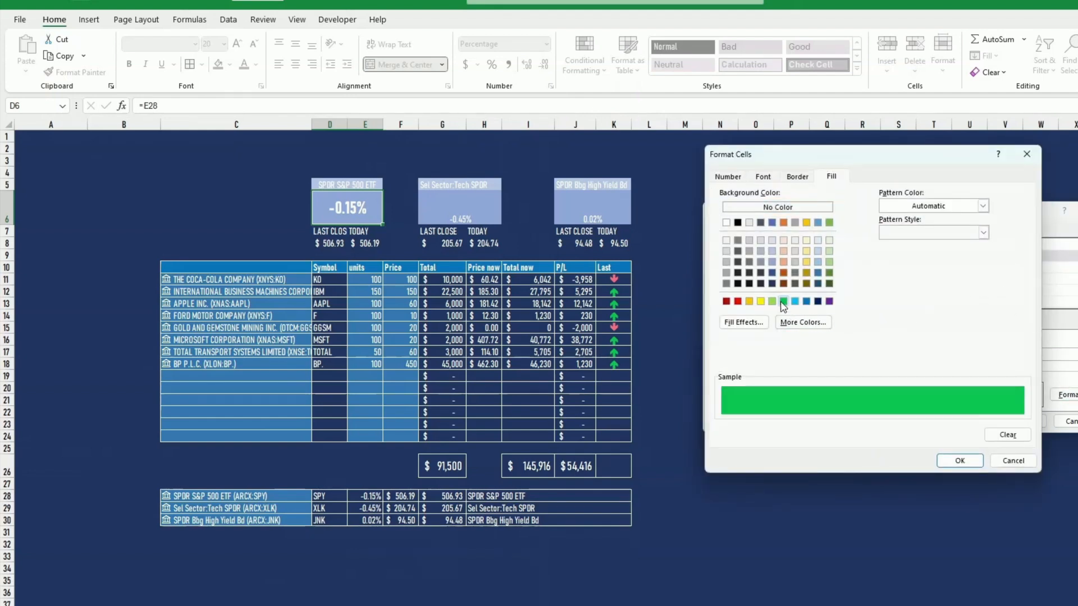
{"action": "left_click", "coordinate": [960, 460]}
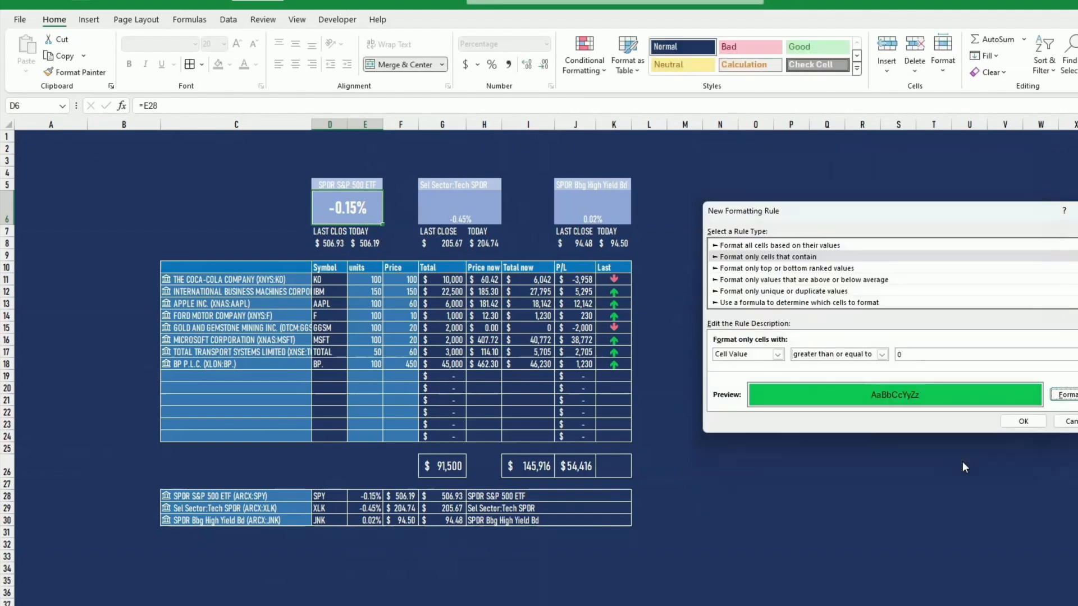
{"action": "left_click", "coordinate": [1066, 395]}
{"action": "left_click", "coordinate": [763, 178]}
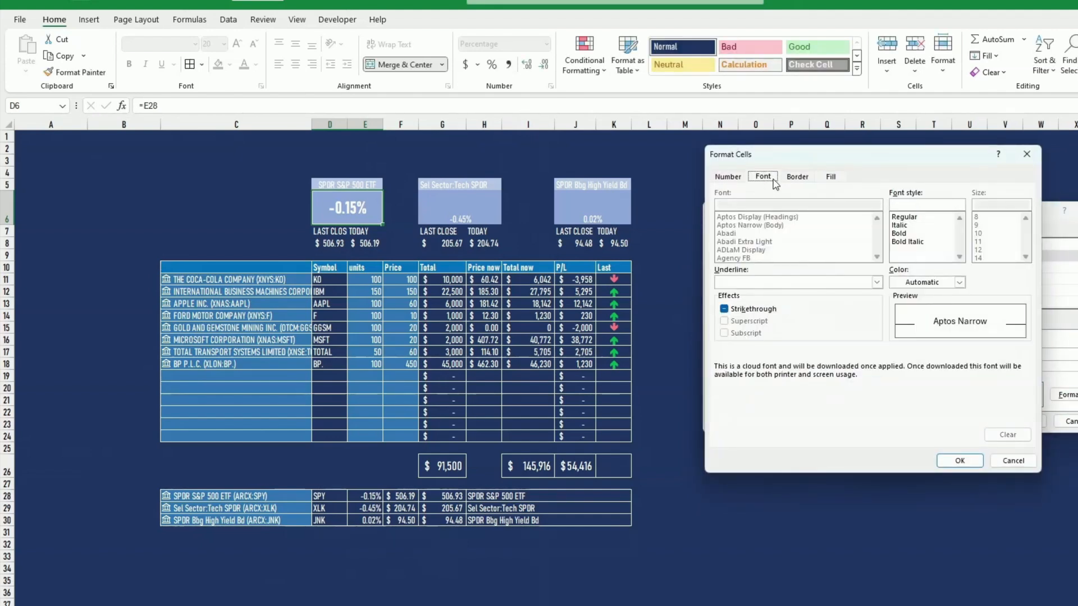
{"action": "left_click", "coordinate": [915, 283]}
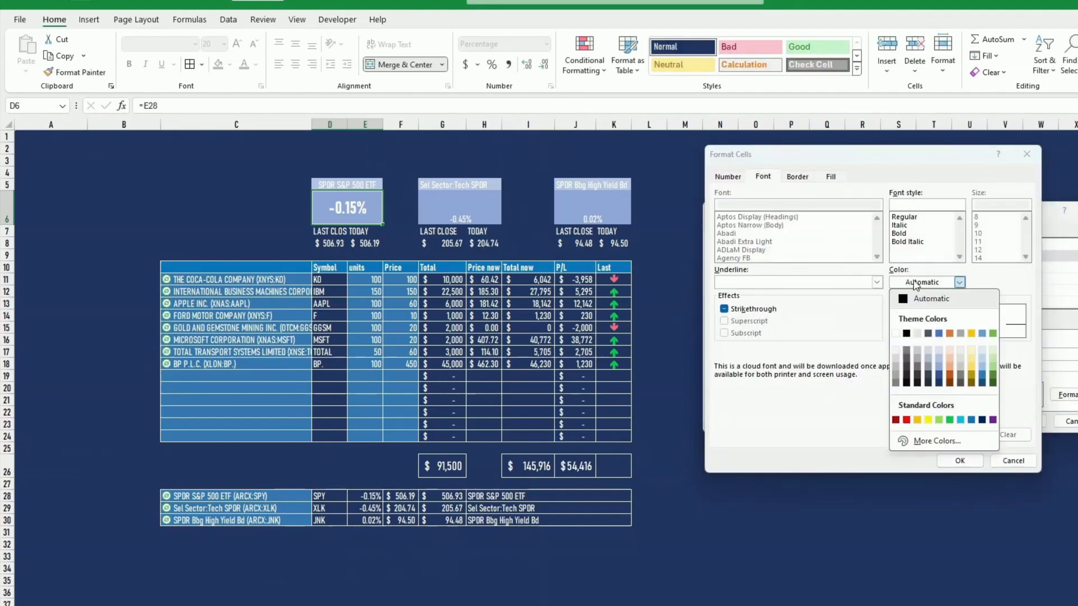
{"action": "left_click", "coordinate": [896, 334]}
{"action": "left_click", "coordinate": [960, 460]}
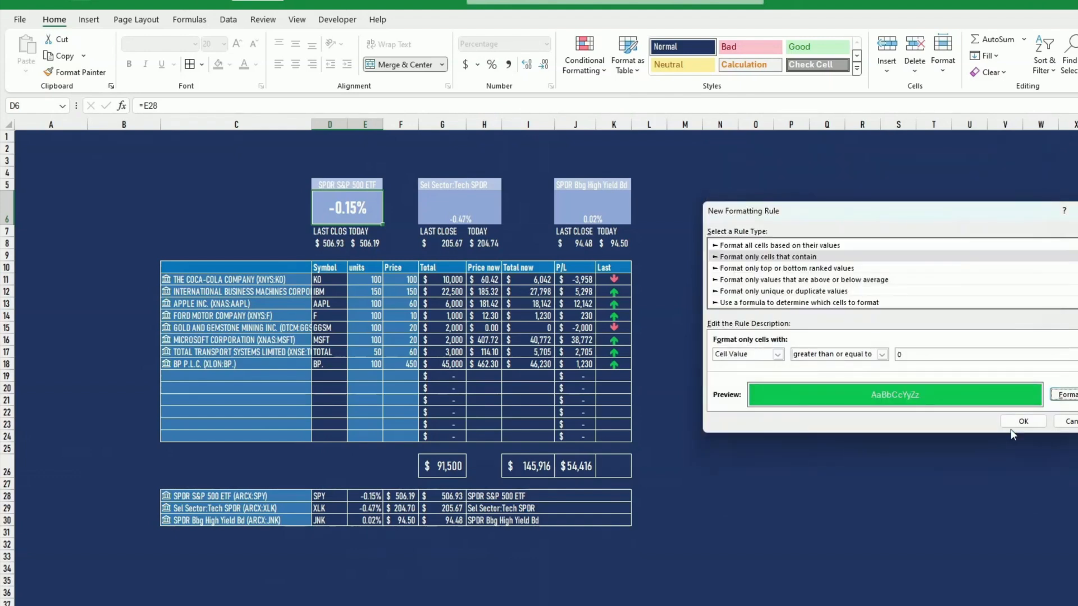
{"action": "left_click", "coordinate": [1018, 422]}
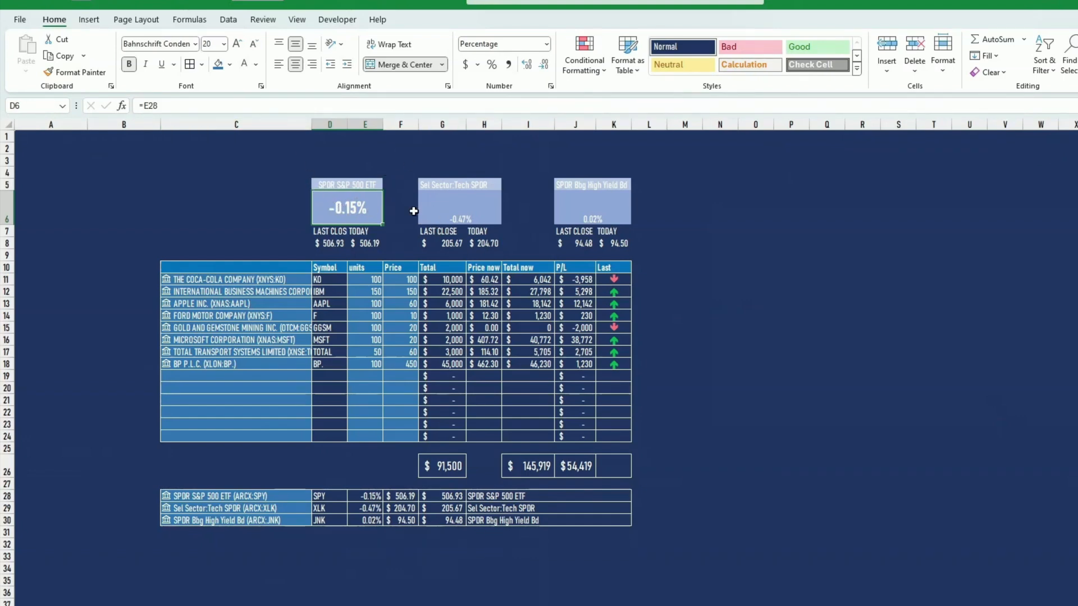
- Set the regular fill of D6 to a light pinkish red chosen from the extended color palette
{"action": "left_click", "coordinate": [229, 64]}
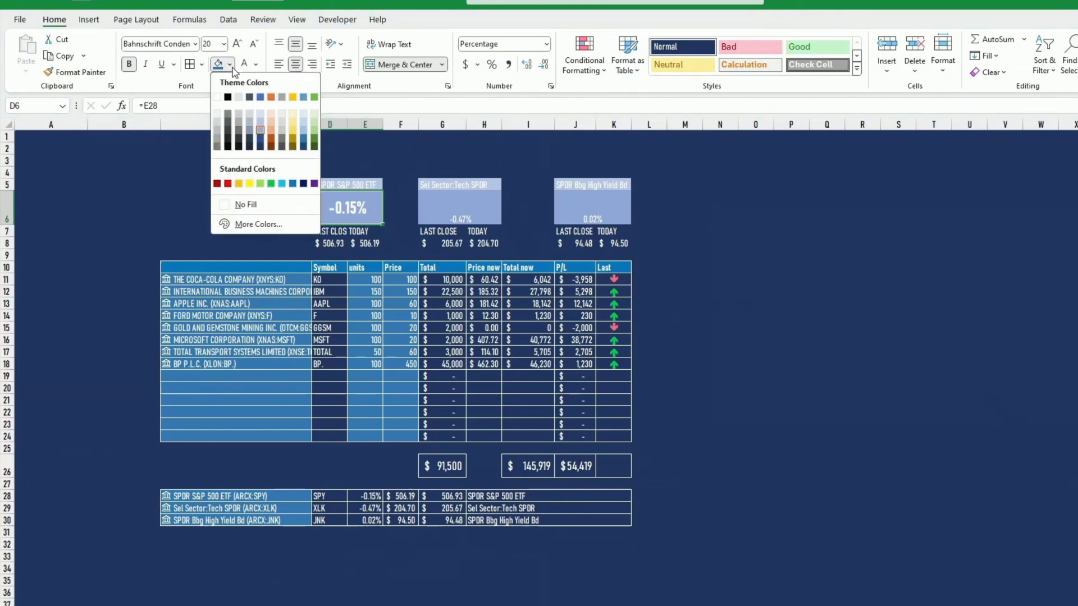
{"action": "left_click", "coordinate": [227, 183]}
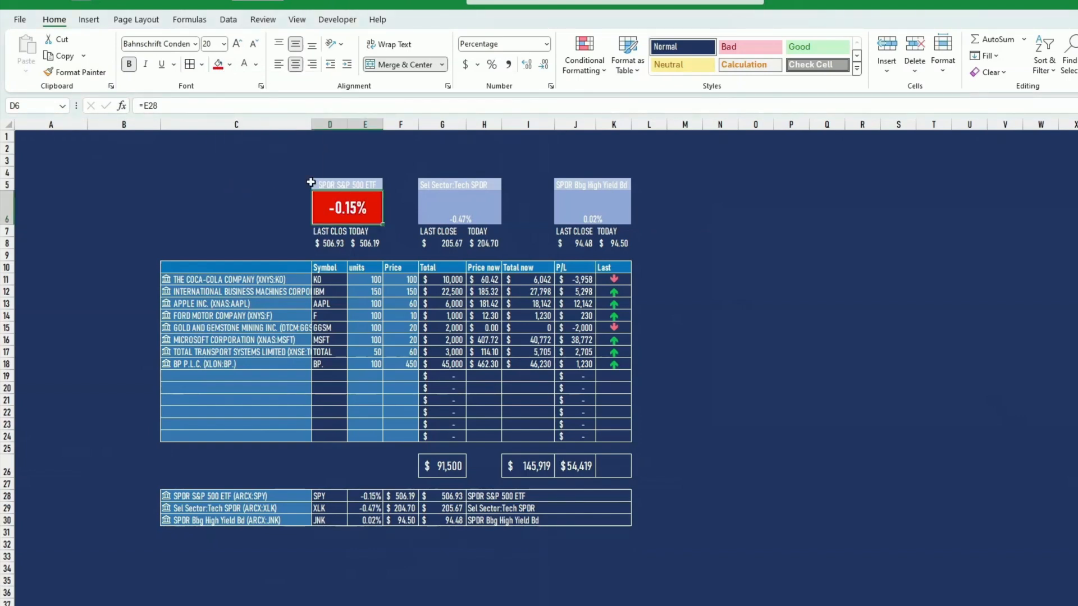
{"action": "left_click", "coordinate": [230, 64]}
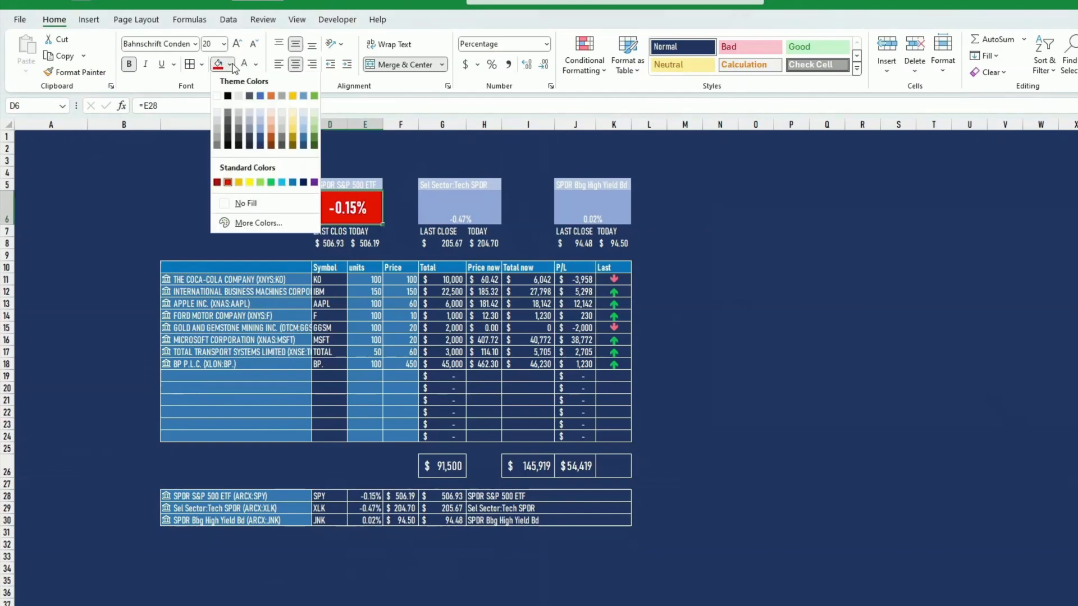
{"action": "left_click", "coordinate": [259, 225]}
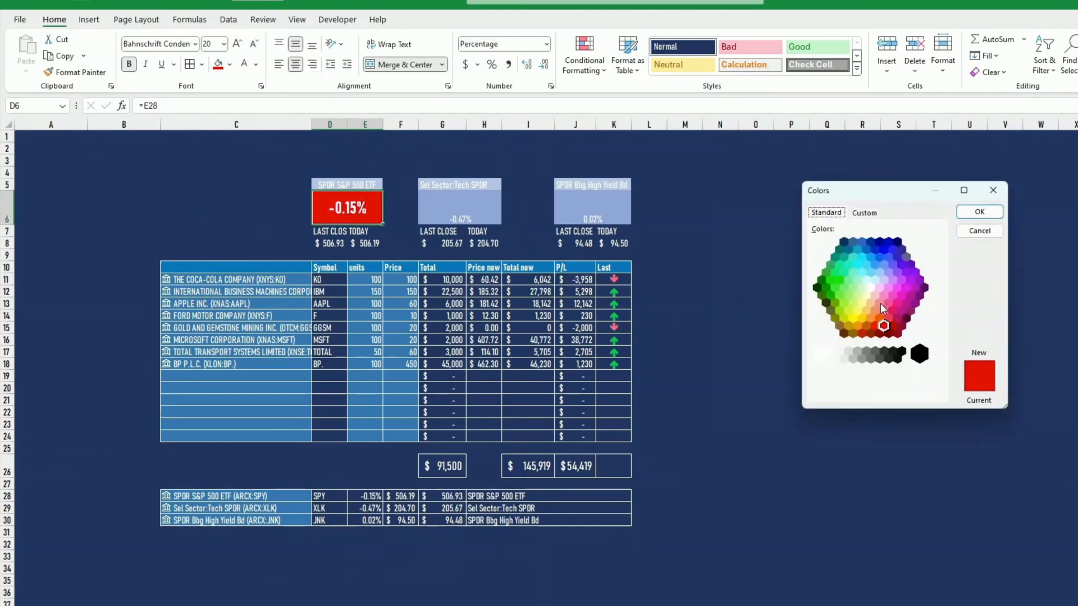
{"action": "left_click", "coordinate": [879, 303]}
{"action": "left_click", "coordinate": [977, 213]}
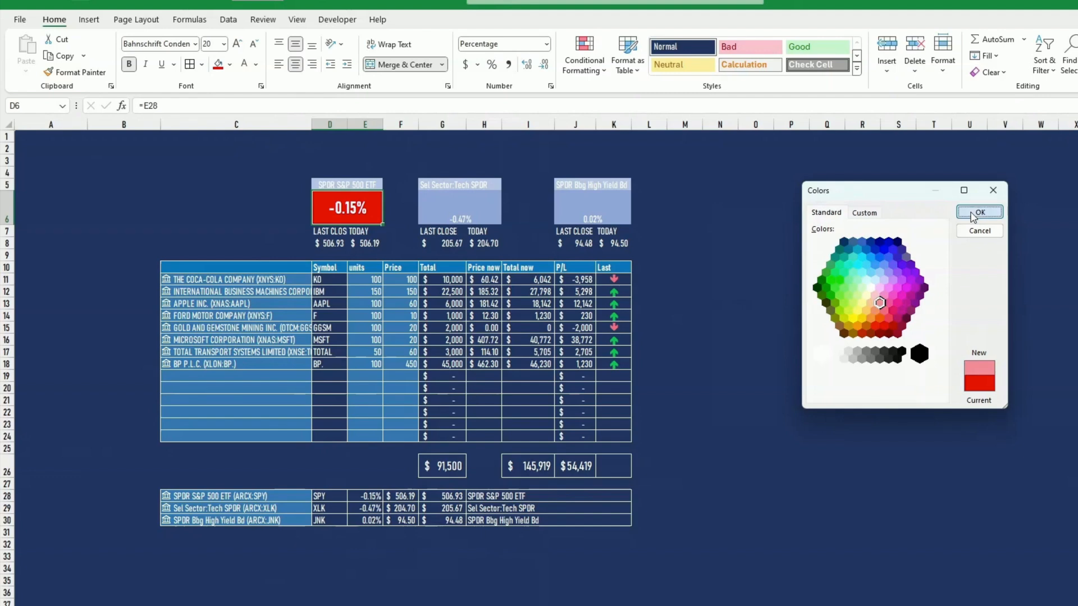
{"action": "left_click", "coordinate": [932, 254]}
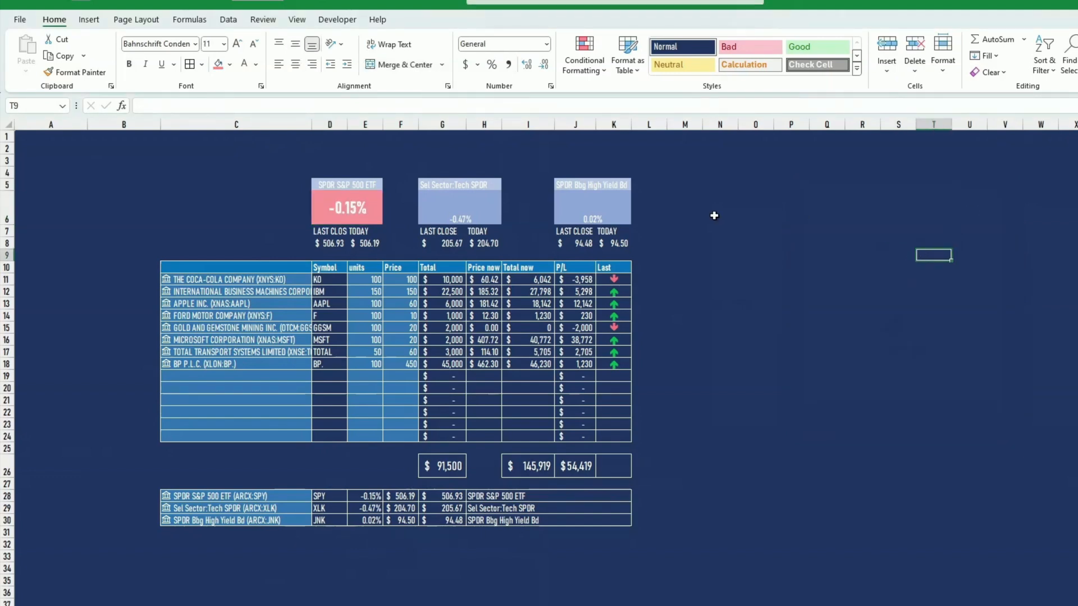
- Copy the formatting of D6 to the tech sector and high yield bond percentage cells, G6 and J6
{"action": "left_click", "coordinate": [362, 204]}
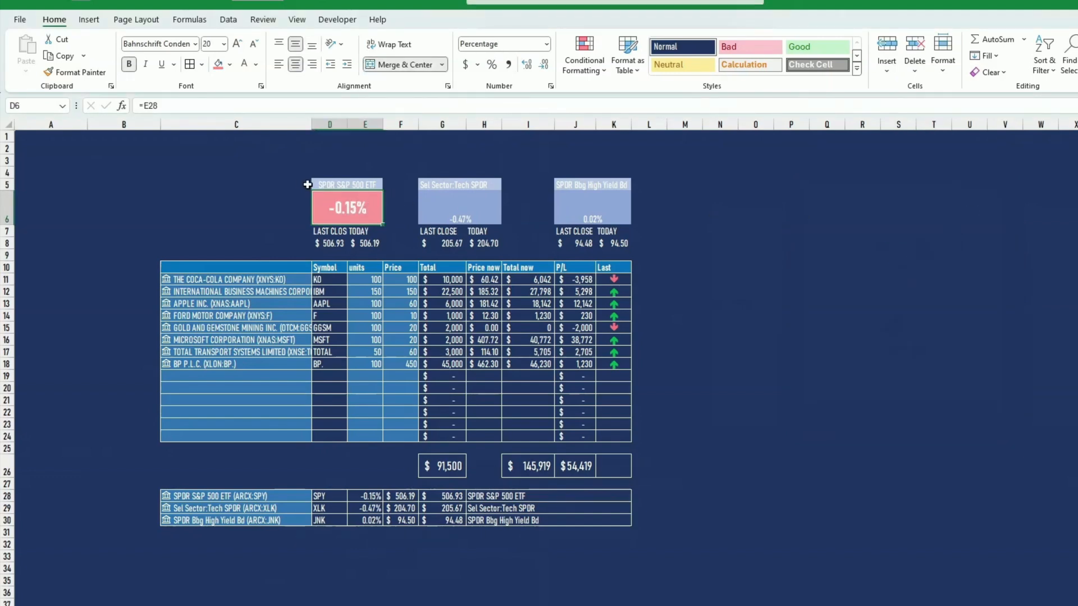
{"action": "left_click", "coordinate": [81, 72]}
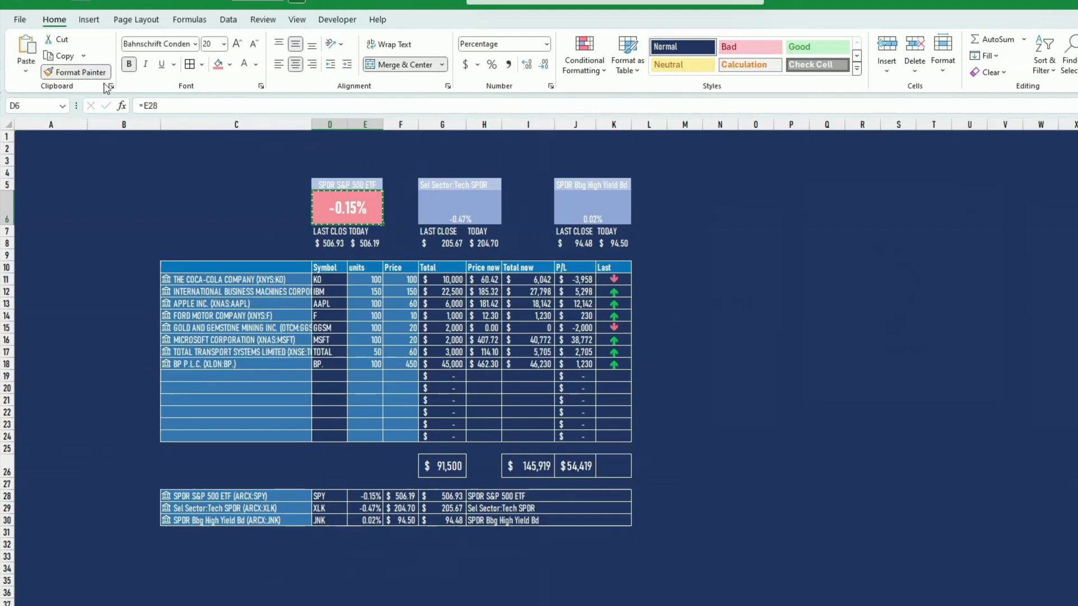
{"action": "left_click", "coordinate": [455, 206]}
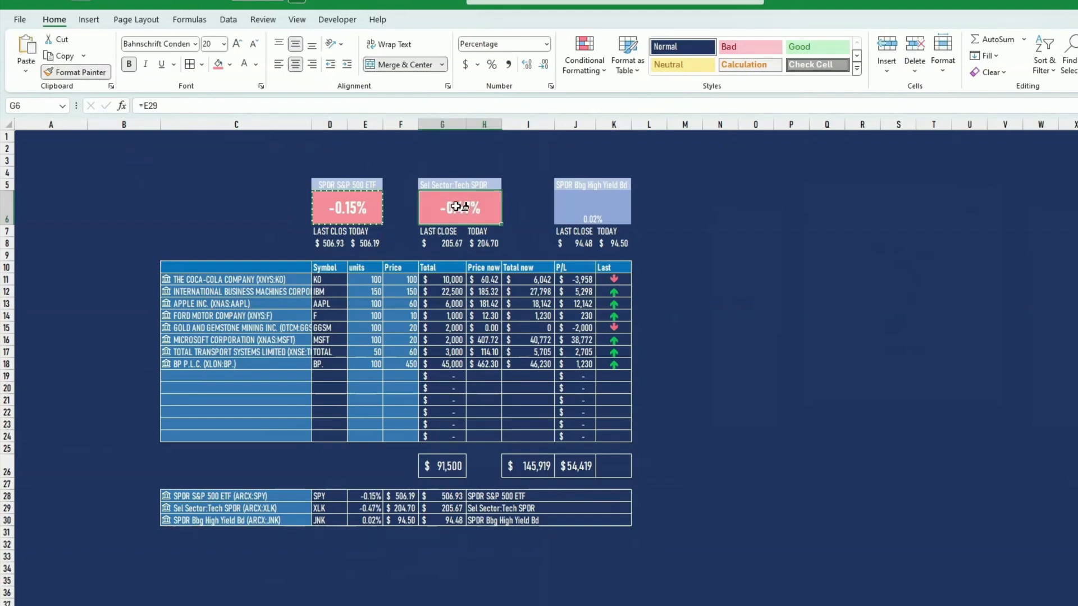
{"action": "left_click", "coordinate": [584, 212]}
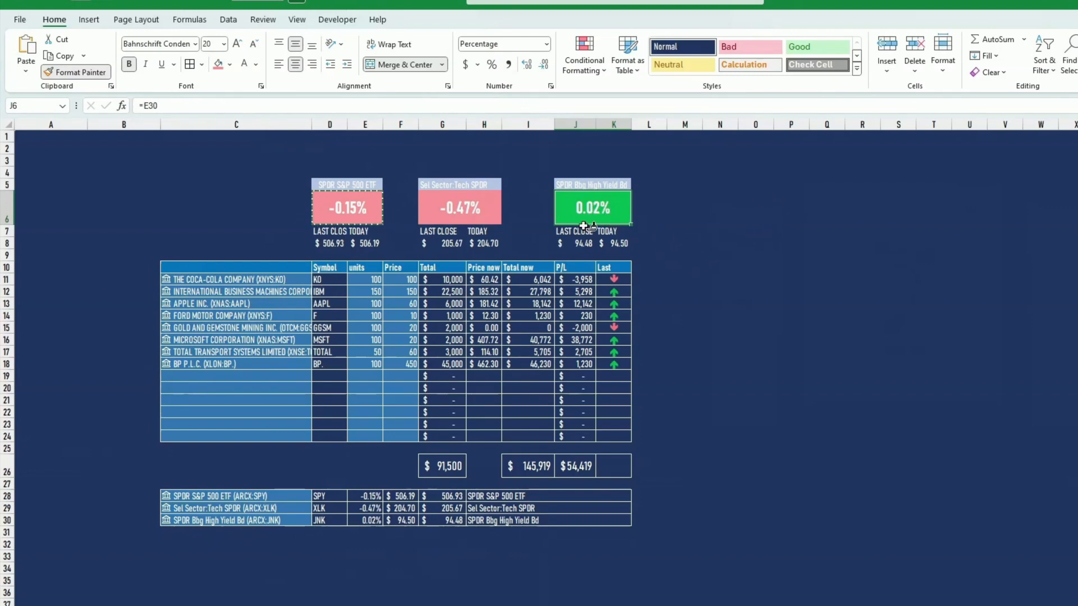
- Stop copying formats and create a conditional formatting rule for P/L cells J11:J24 that formats only cells with a value greater than 0
{"action": "left_click", "coordinate": [103, 72]}
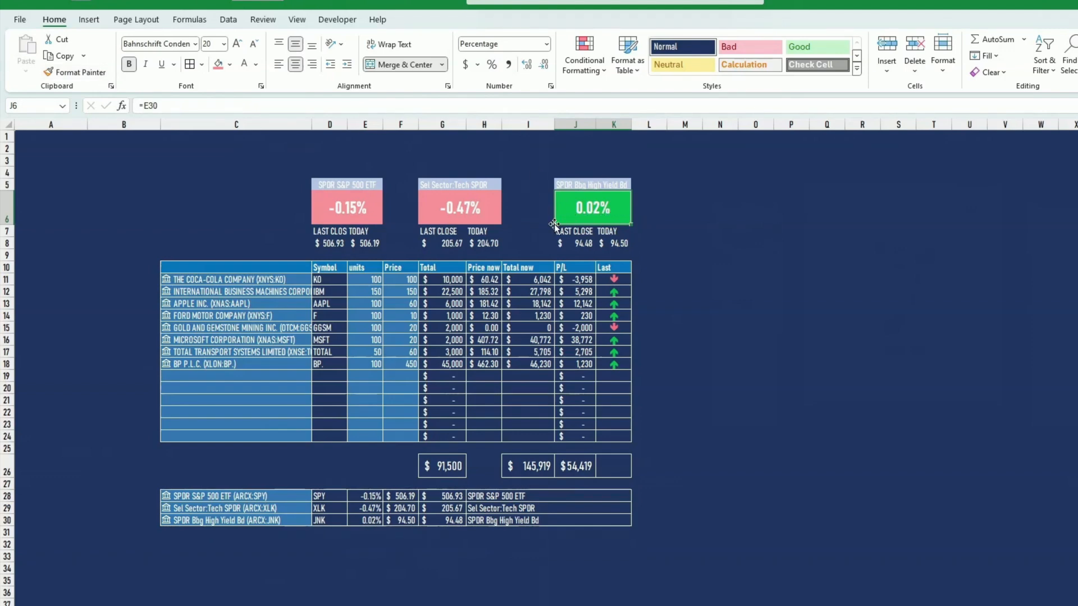
{"action": "left_click", "coordinate": [573, 277]}
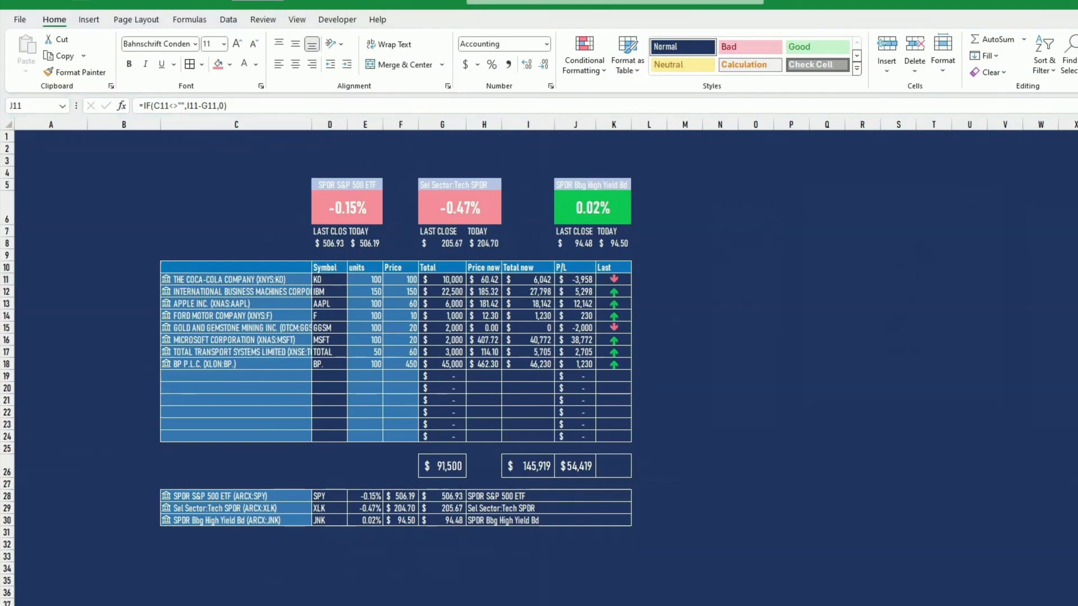
{"action": "left_click", "coordinate": [584, 283]}
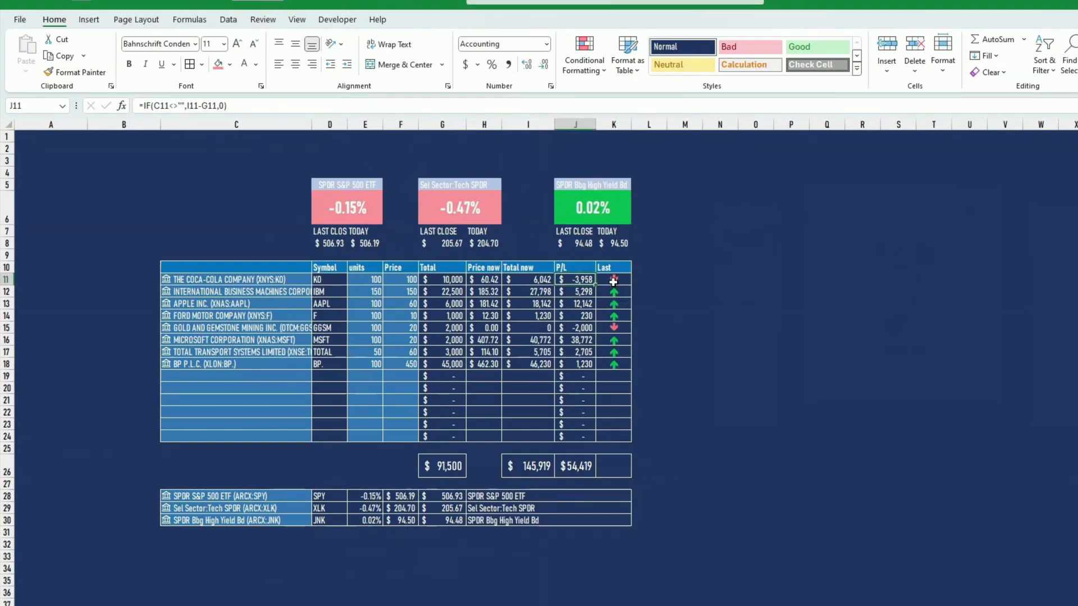
{"action": "left_click_drag", "start_coordinate": [614, 279], "coordinate": [581, 434]}
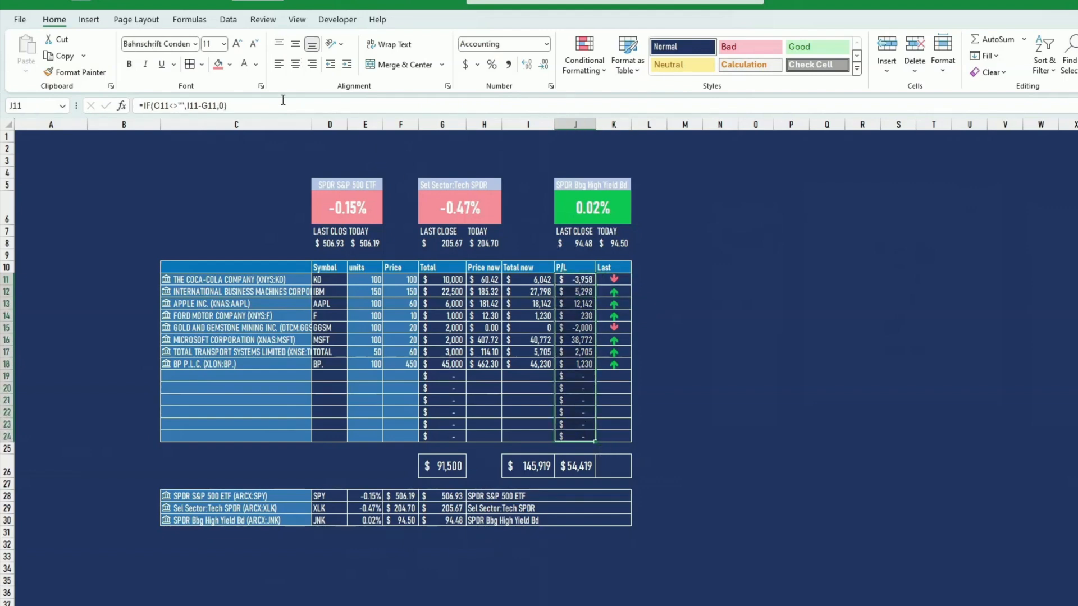
{"action": "left_click", "coordinate": [585, 61]}
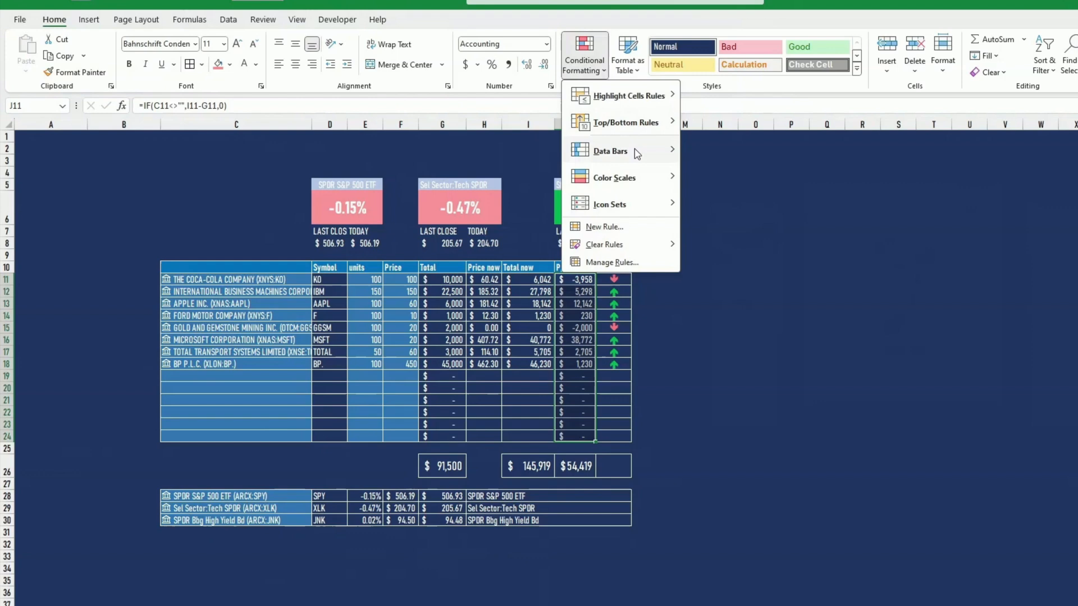
{"action": "left_click", "coordinate": [614, 231]}
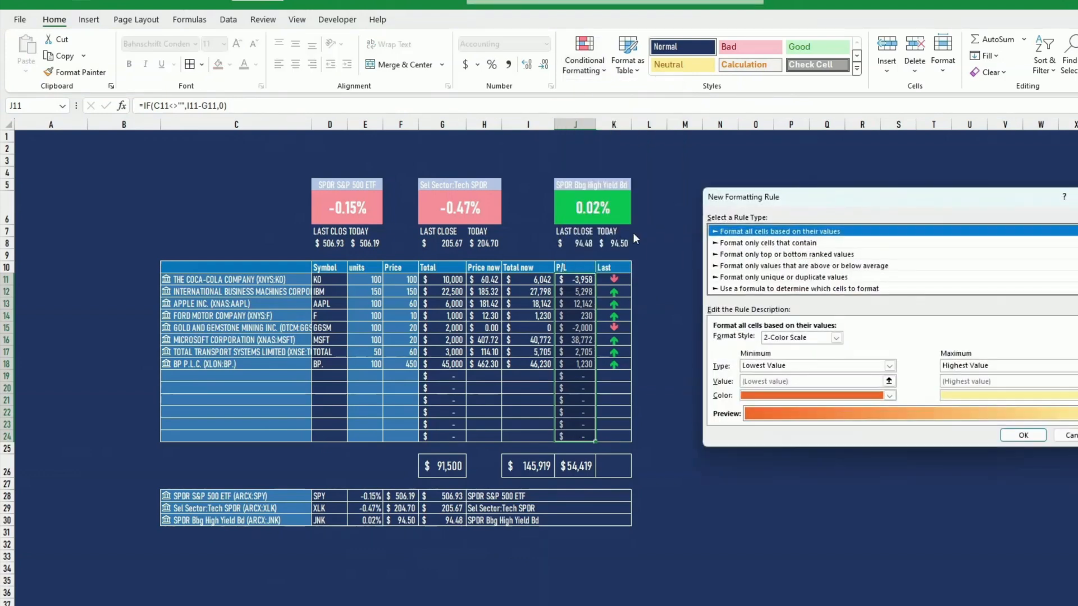
{"action": "left_click", "coordinate": [759, 255]}
{"action": "left_click", "coordinate": [761, 243]}
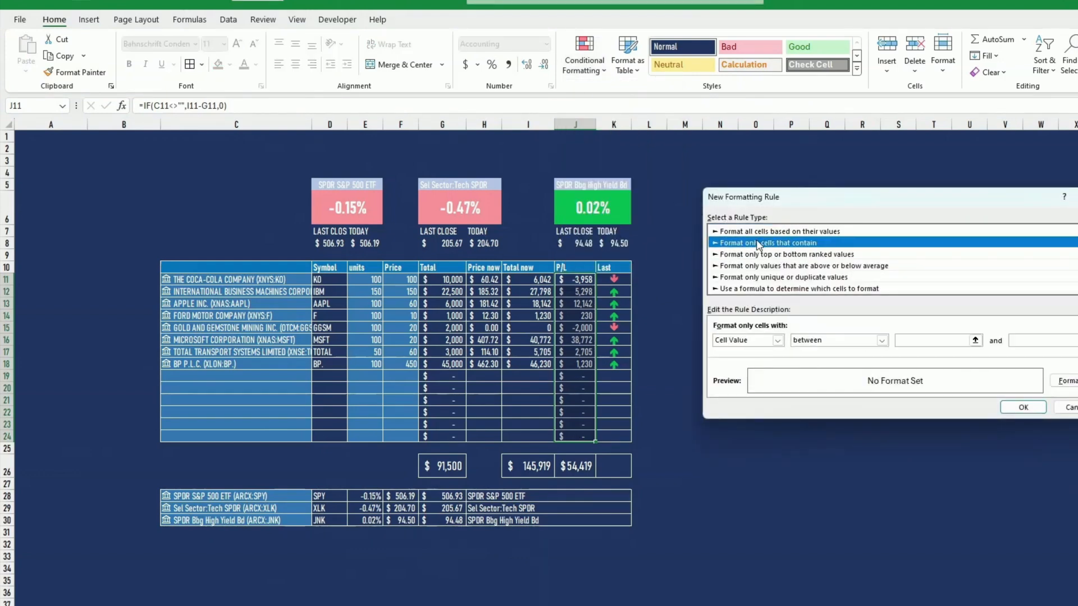
{"action": "left_click", "coordinate": [880, 341]}
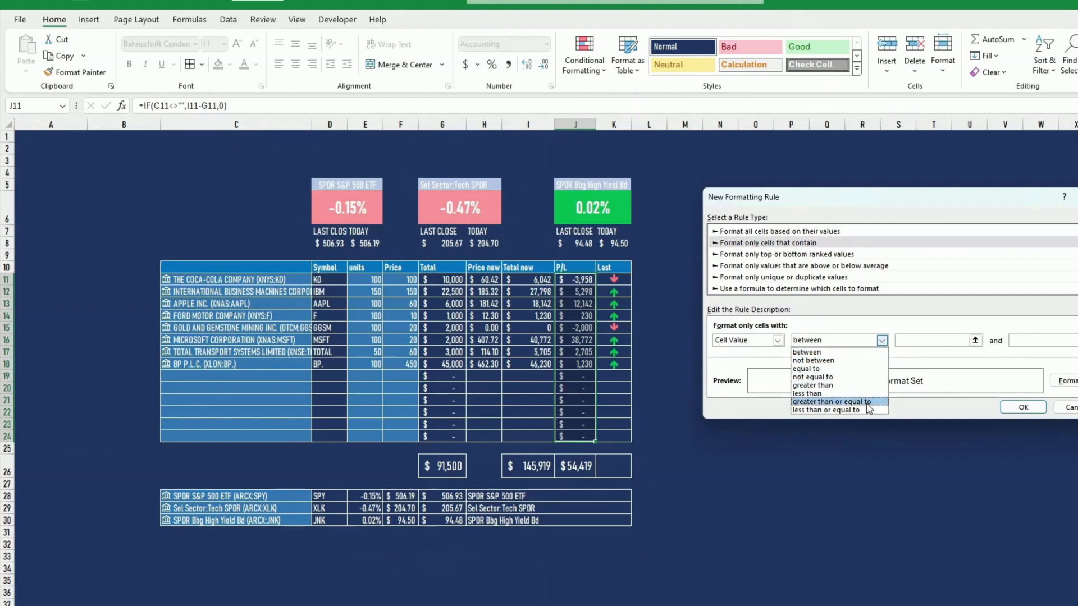
{"action": "left_click", "coordinate": [823, 386]}
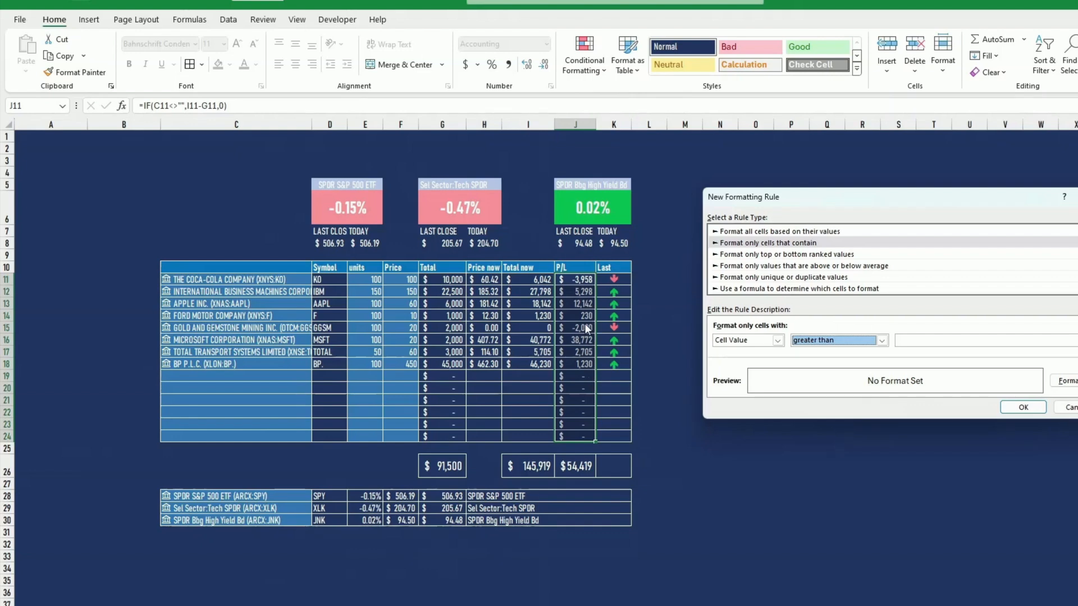
{"action": "left_click", "coordinate": [911, 339]}
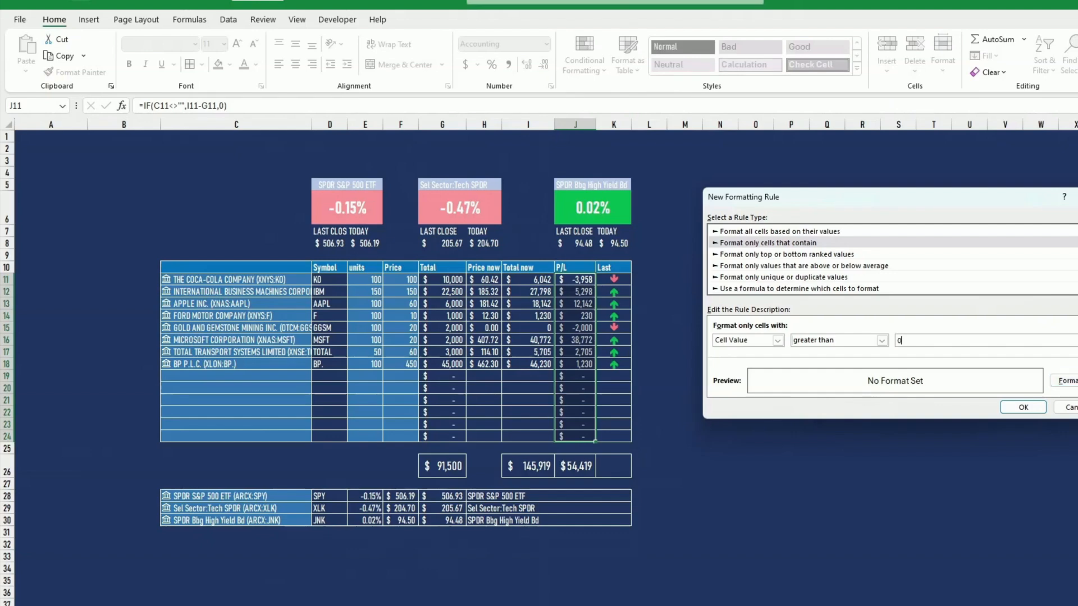
- Give the P/L rule's format a green fill and a white font color, and apply the rule
{"action": "left_click", "coordinate": [1066, 381]}
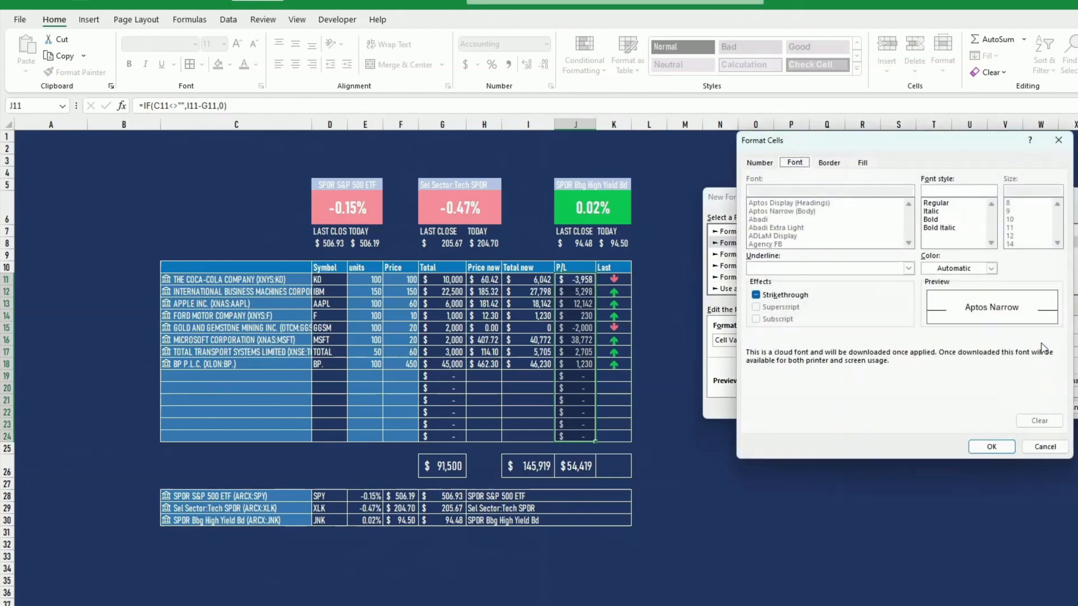
{"action": "left_click", "coordinate": [859, 164]}
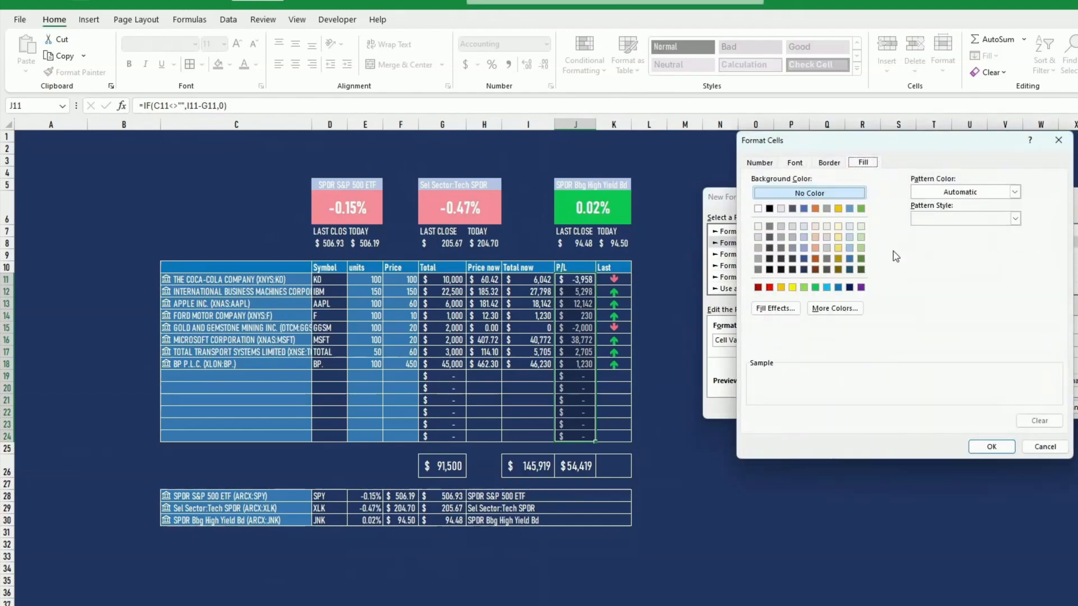
{"action": "left_click", "coordinate": [815, 287]}
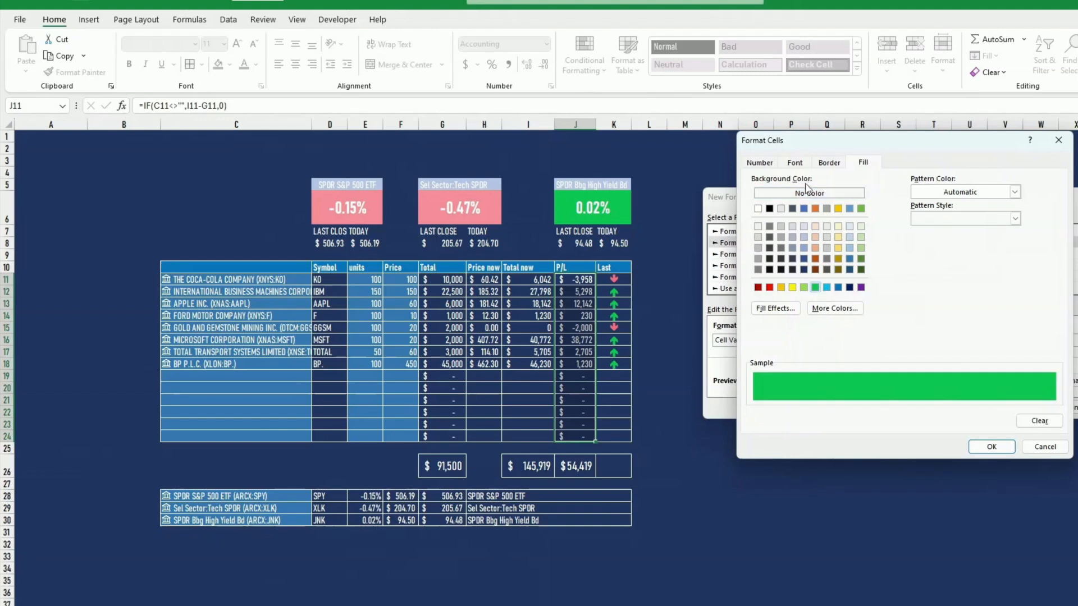
{"action": "left_click", "coordinate": [795, 163]}
{"action": "left_click", "coordinate": [957, 269]}
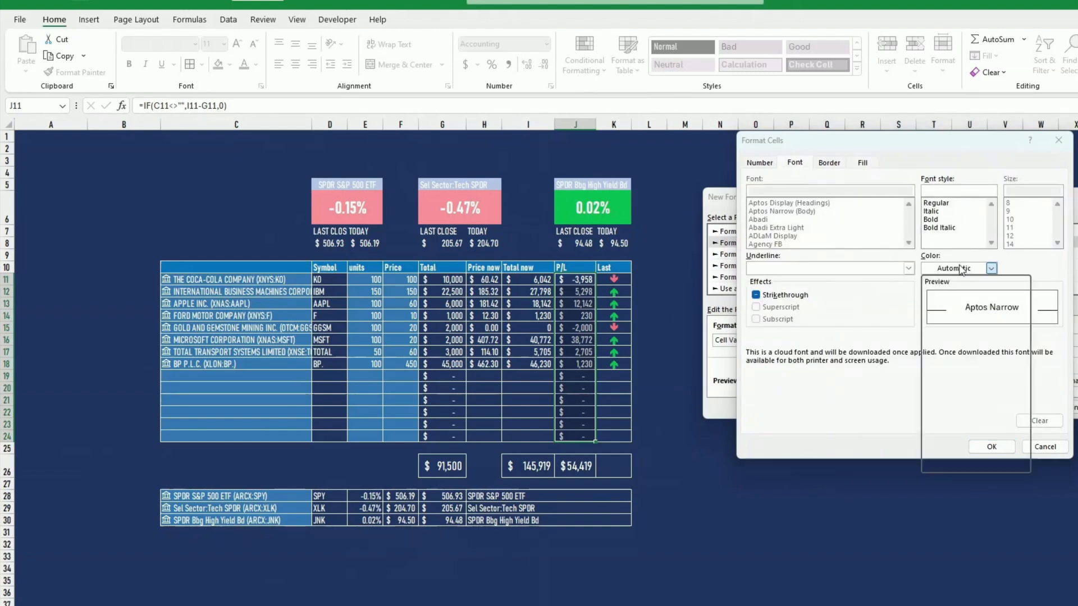
{"action": "left_click", "coordinate": [927, 320]}
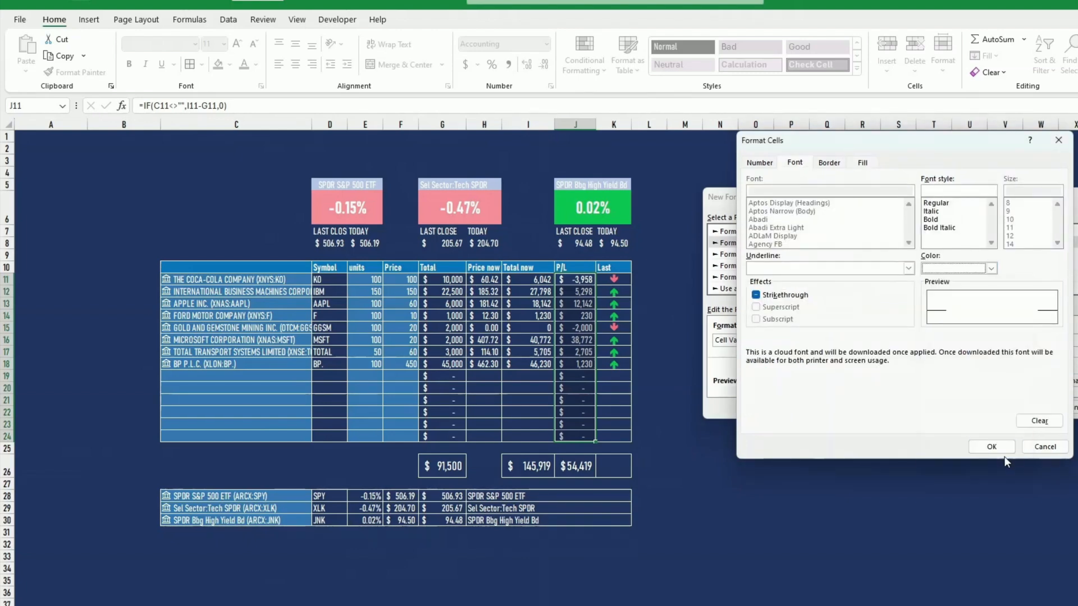
{"action": "left_click", "coordinate": [991, 446]}
{"action": "left_click", "coordinate": [1022, 408]}
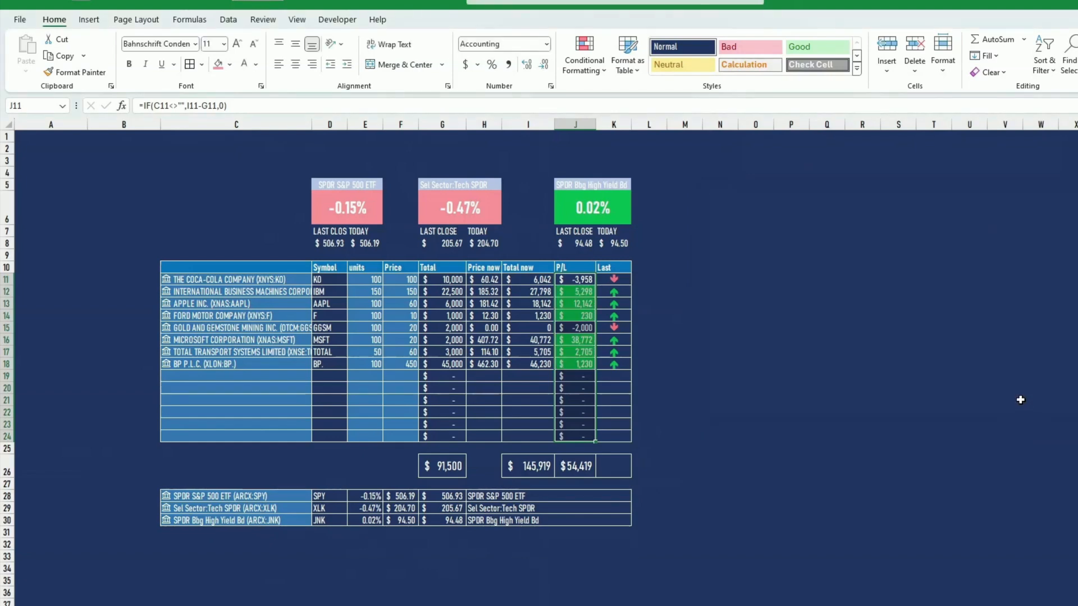
- Duplicate the conditional formatting rule for J11:J24 and change the copy's condition to less than 0
{"action": "left_click", "coordinate": [590, 72]}
{"action": "left_click", "coordinate": [636, 261]}
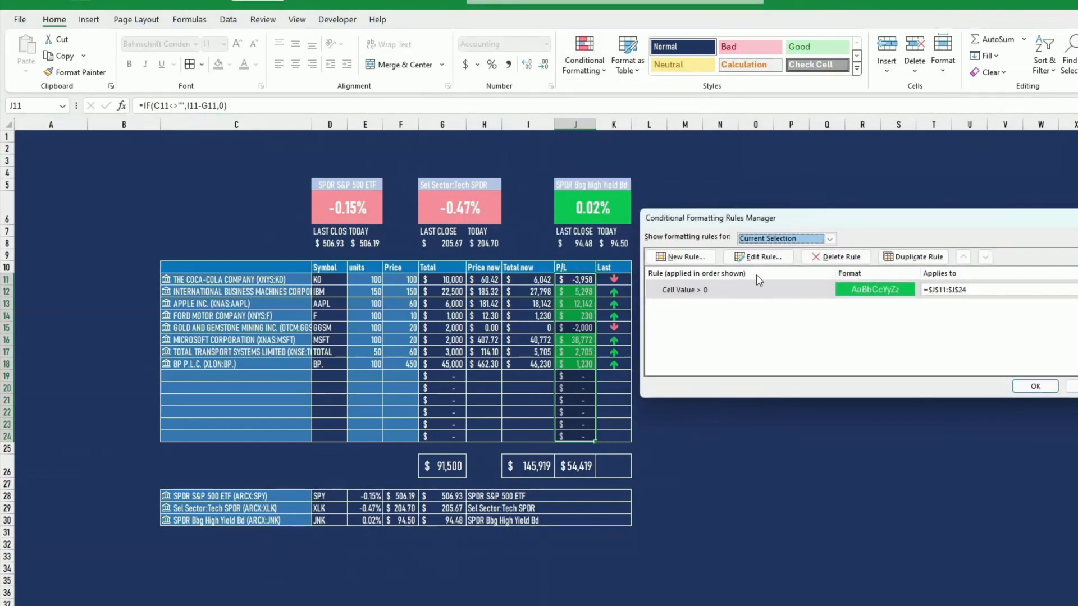
{"action": "left_click", "coordinate": [914, 256]}
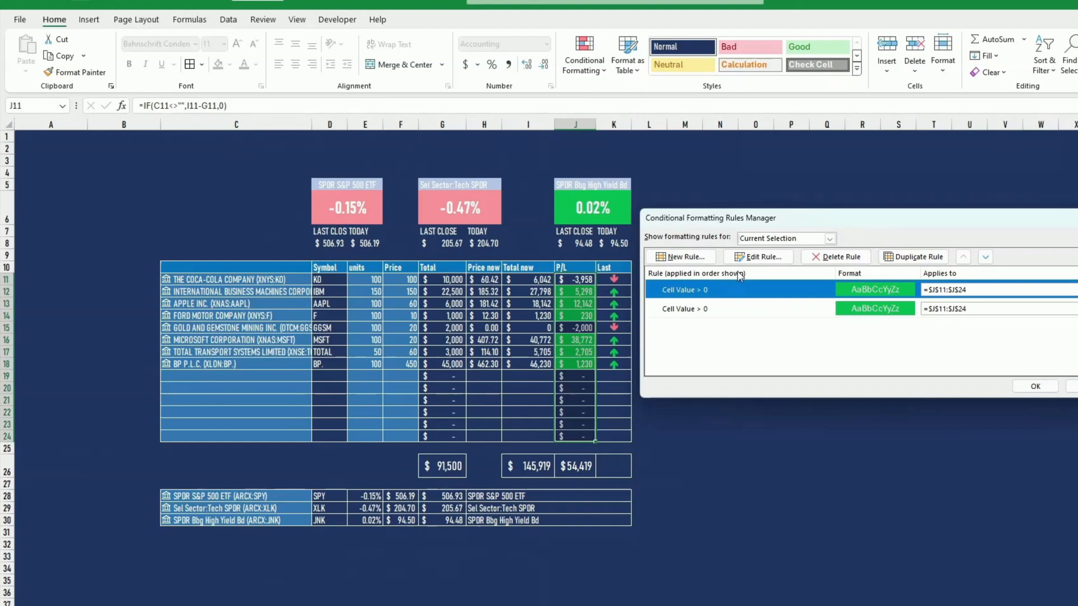
{"action": "left_click", "coordinate": [757, 256]}
{"action": "left_click", "coordinate": [836, 341]}
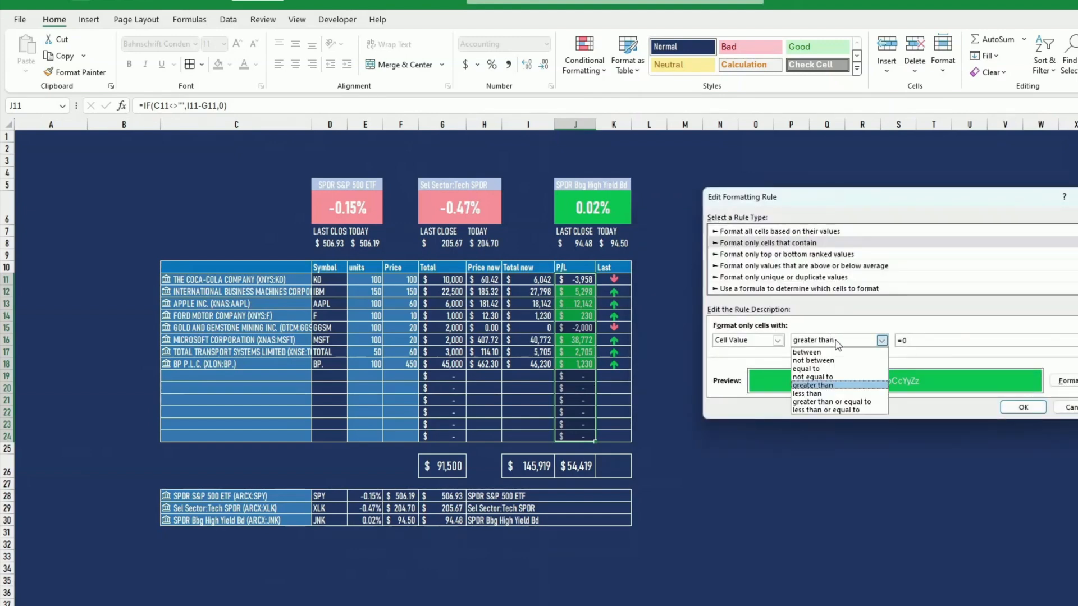
{"action": "left_click", "coordinate": [820, 394]}
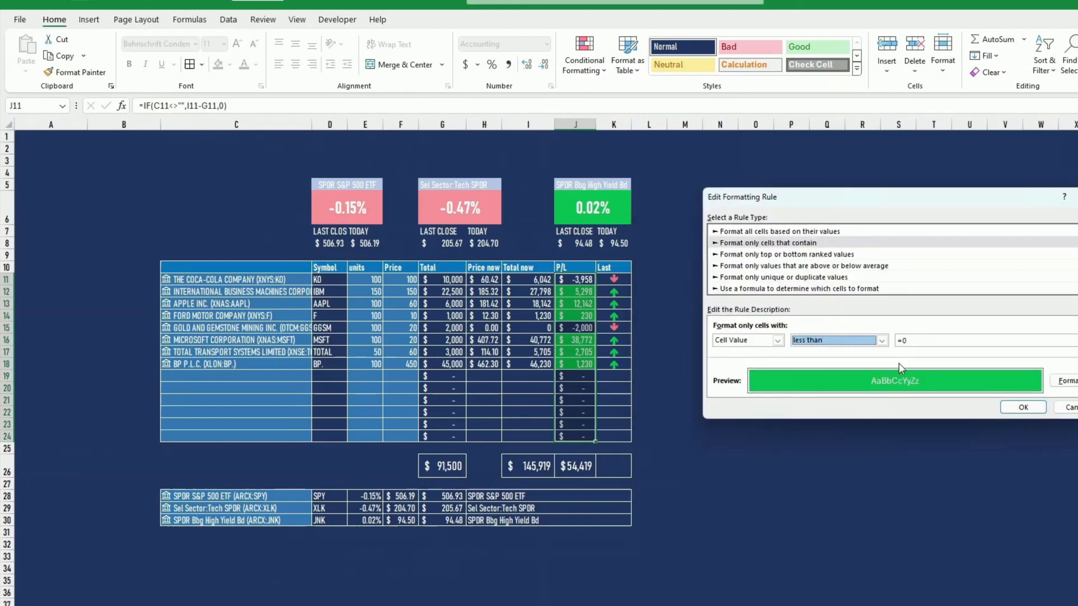
- Set the less-than-0 rule's fill to a light pinkish red from the extended color palette, and apply the P/L rules
{"action": "left_click", "coordinate": [1065, 381]}
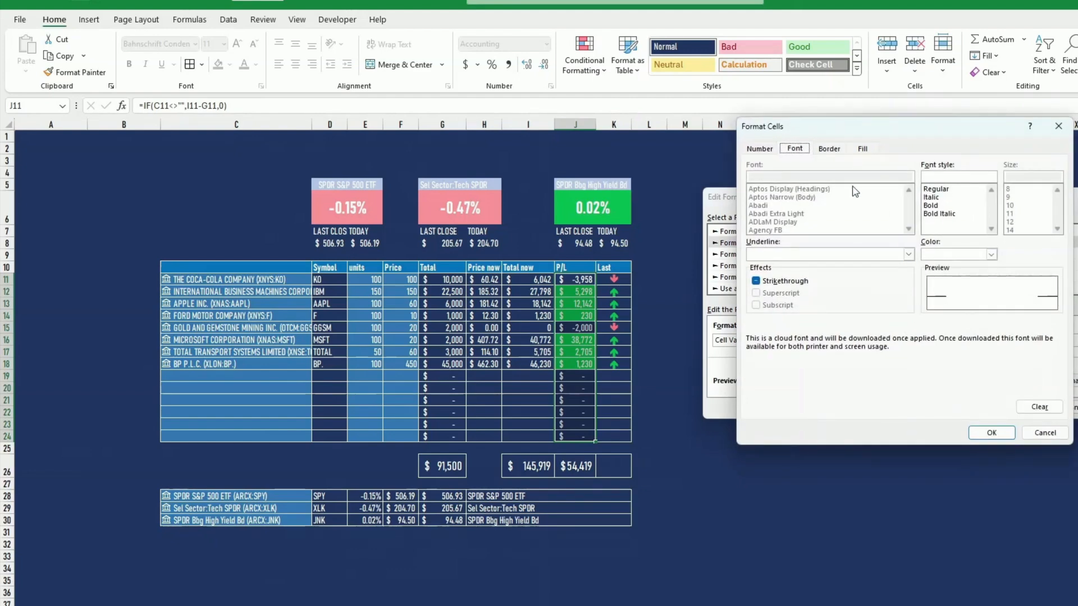
{"action": "left_click", "coordinate": [862, 148]}
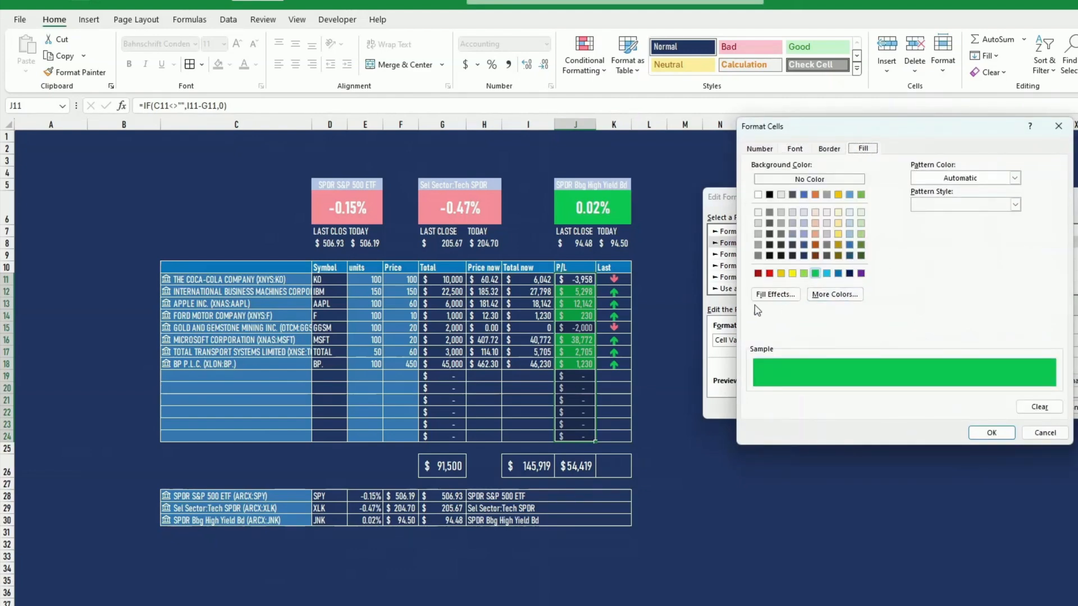
{"action": "left_click", "coordinate": [769, 273]}
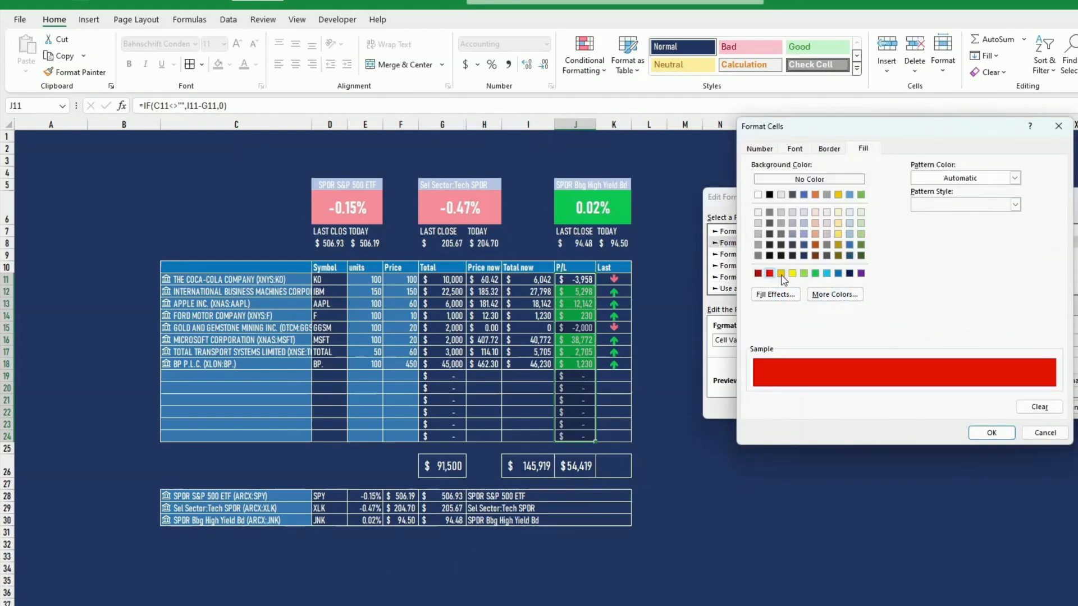
{"action": "left_click", "coordinate": [849, 296]}
{"action": "left_click", "coordinate": [879, 289]}
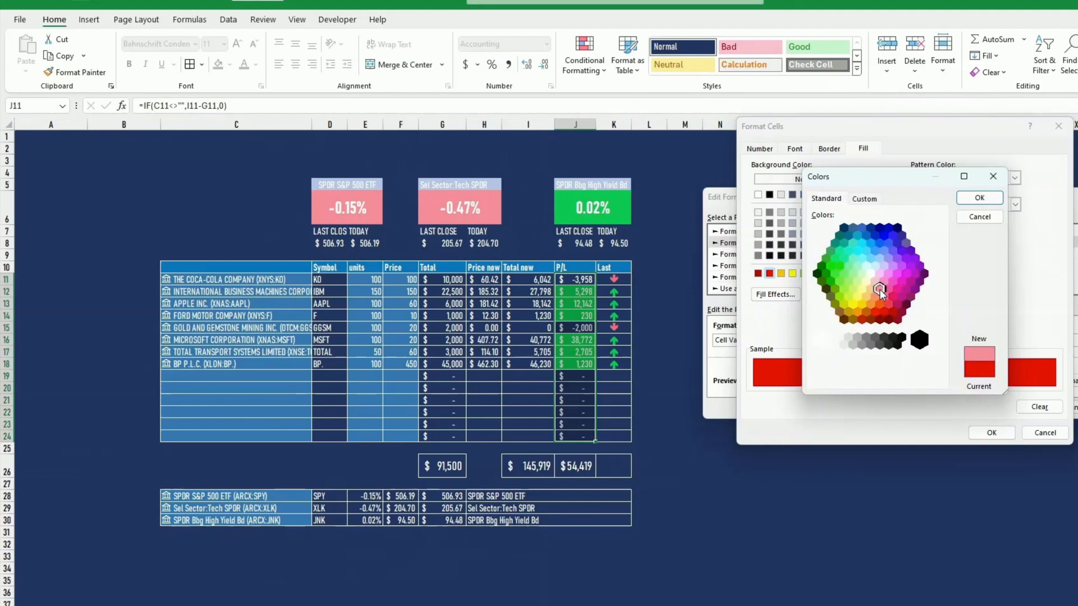
{"action": "left_click", "coordinate": [979, 198]}
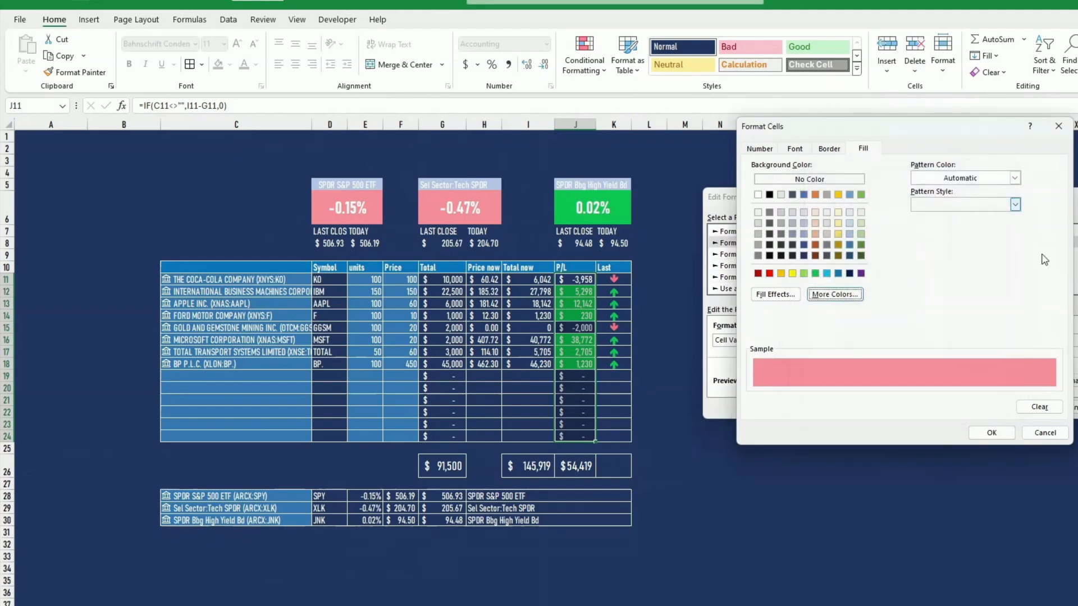
{"action": "left_click", "coordinate": [992, 435]}
{"action": "left_click", "coordinate": [1019, 409]}
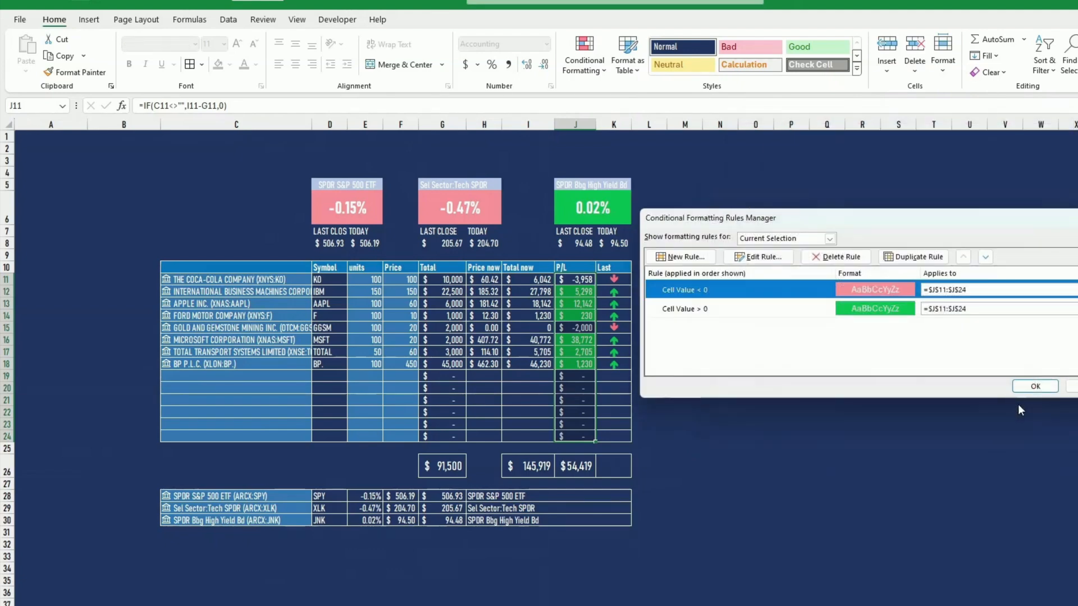
{"action": "left_click", "coordinate": [1071, 387]}
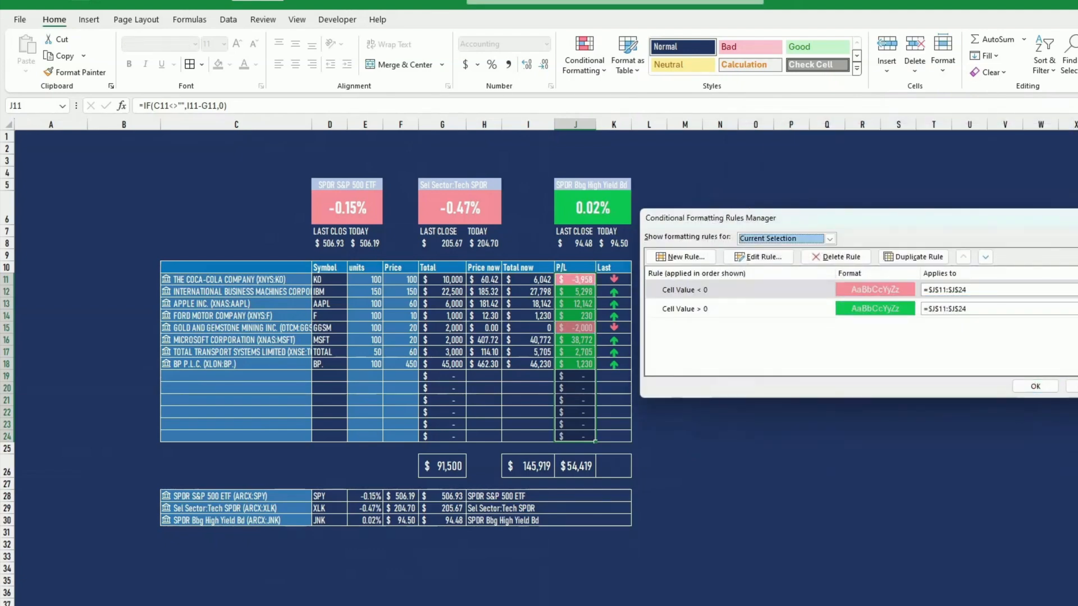
{"action": "left_click", "coordinate": [1035, 388]}
{"action": "left_click", "coordinate": [969, 411]}
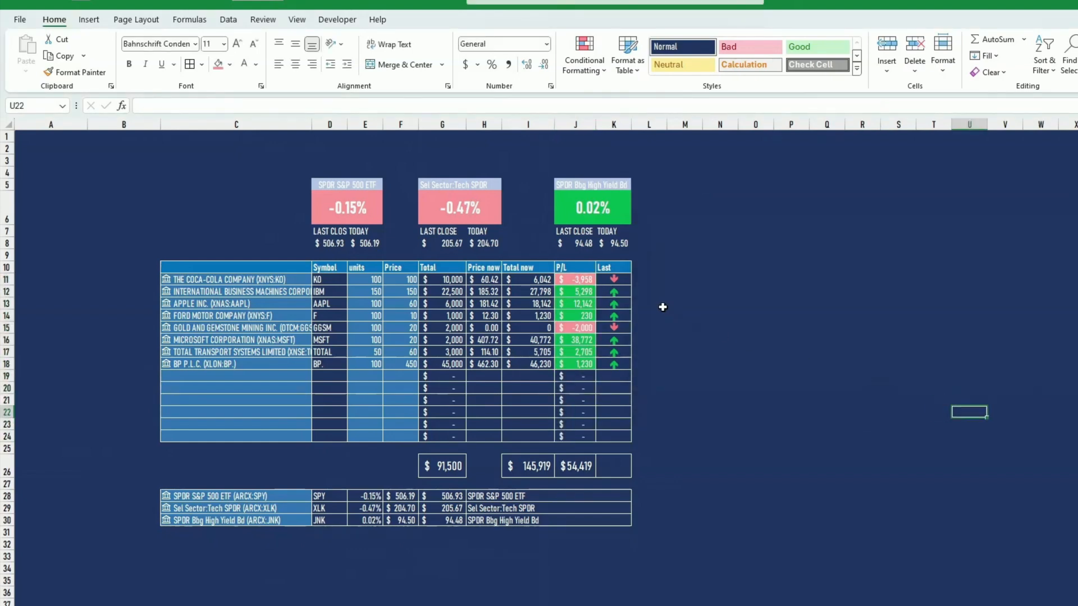
- Review the font color format of the =J11>0 conditional formatting rule on arrow cells K11:K24, and close the rules manager
{"action": "left_click", "coordinate": [617, 280]}
{"action": "left_click_drag", "start_coordinate": [630, 285], "coordinate": [624, 415]}
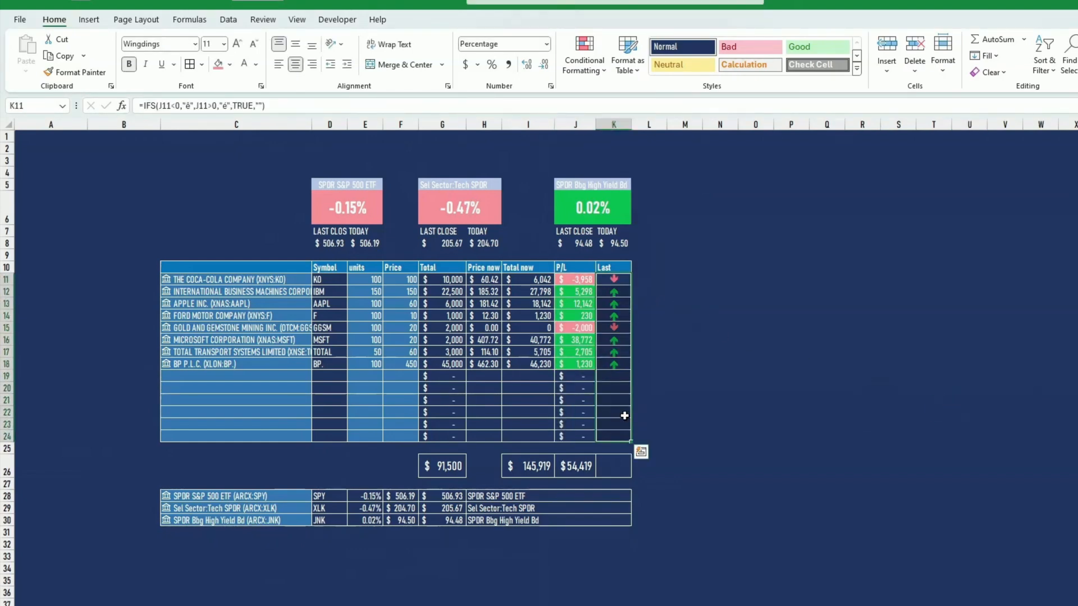
{"action": "left_click", "coordinate": [596, 76]}
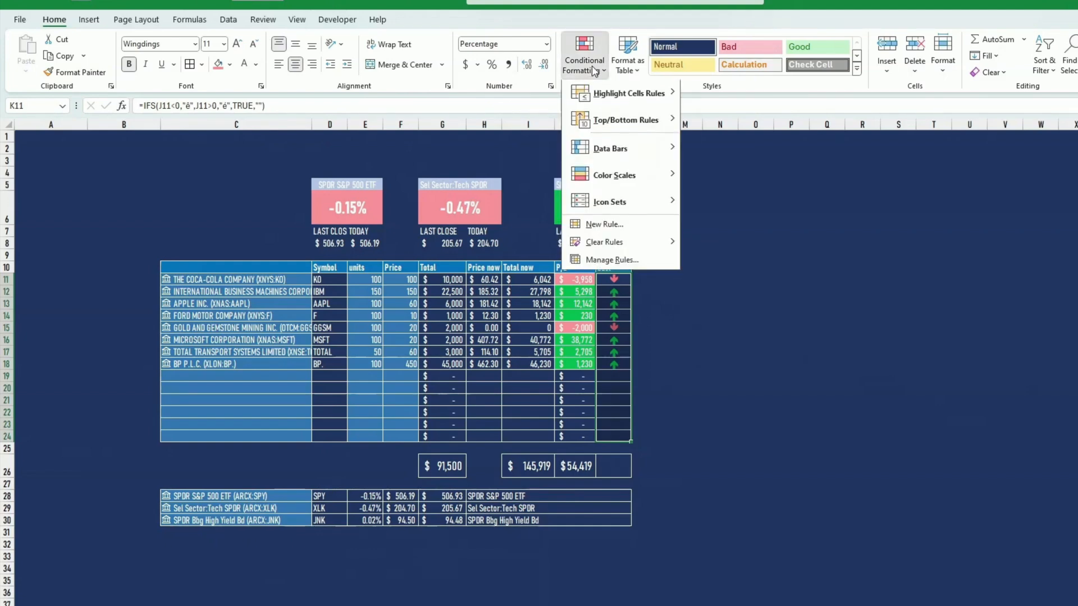
{"action": "left_click", "coordinate": [610, 262]}
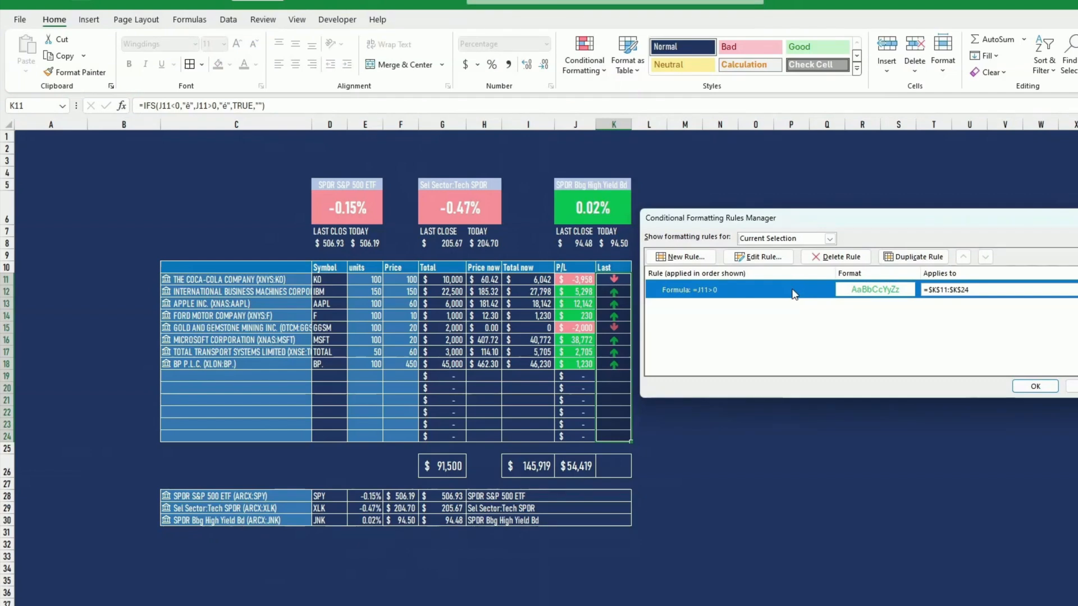
{"action": "left_click", "coordinate": [775, 258]}
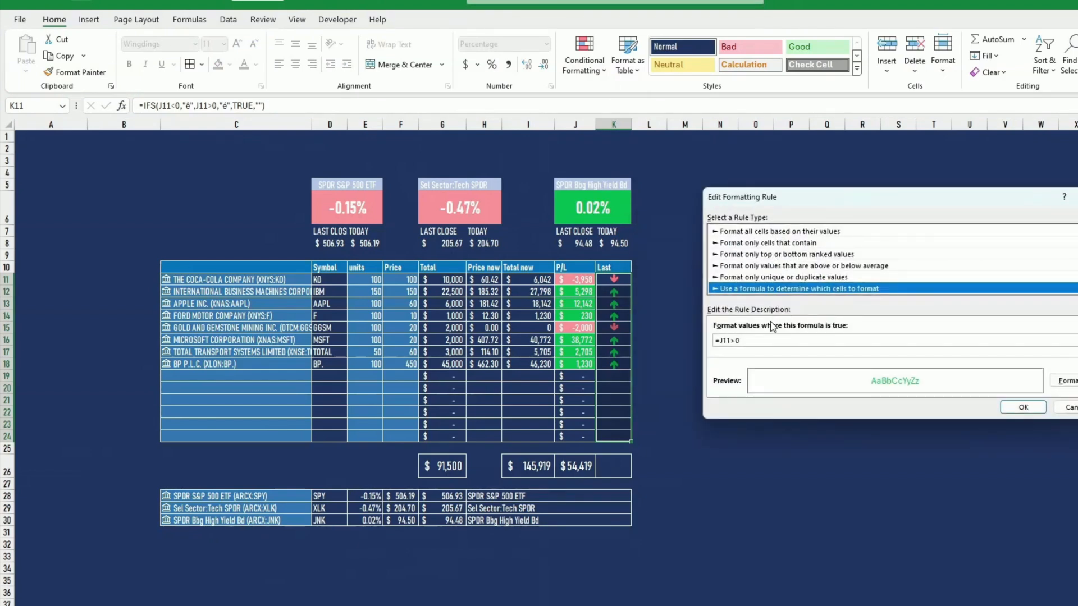
{"action": "left_click", "coordinate": [1065, 380]}
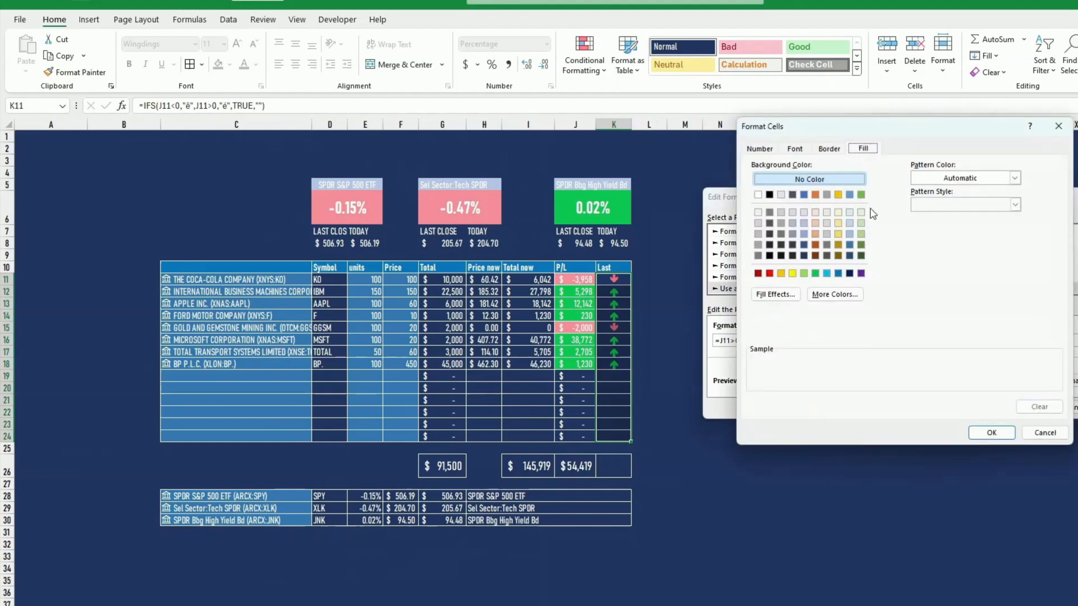
{"action": "left_click", "coordinate": [795, 149]}
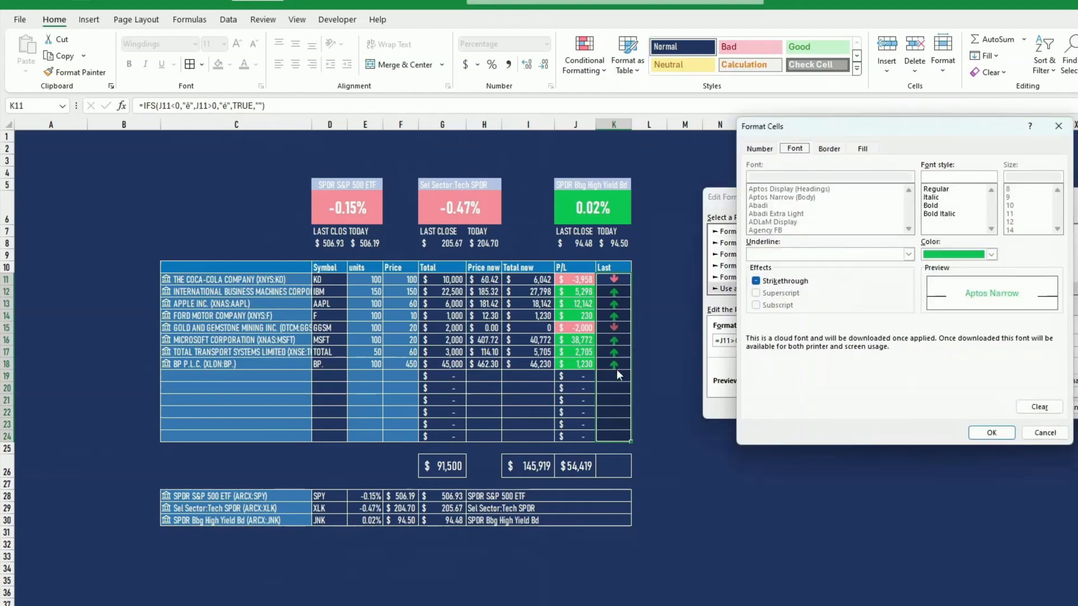
{"action": "left_click", "coordinate": [997, 437]}
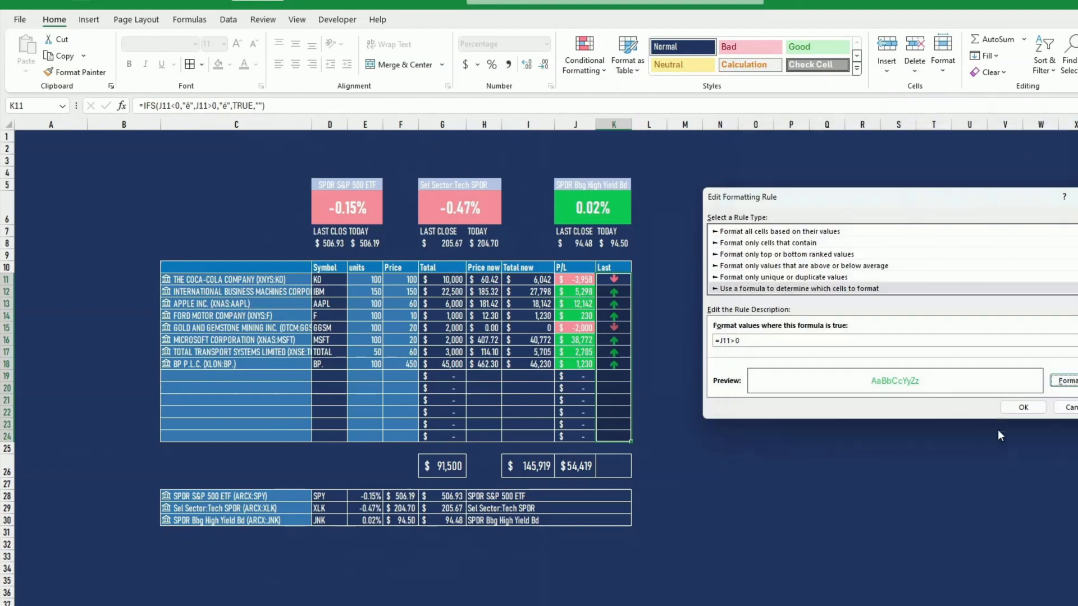
{"action": "left_click", "coordinate": [1028, 409]}
{"action": "left_click", "coordinate": [1071, 386]}
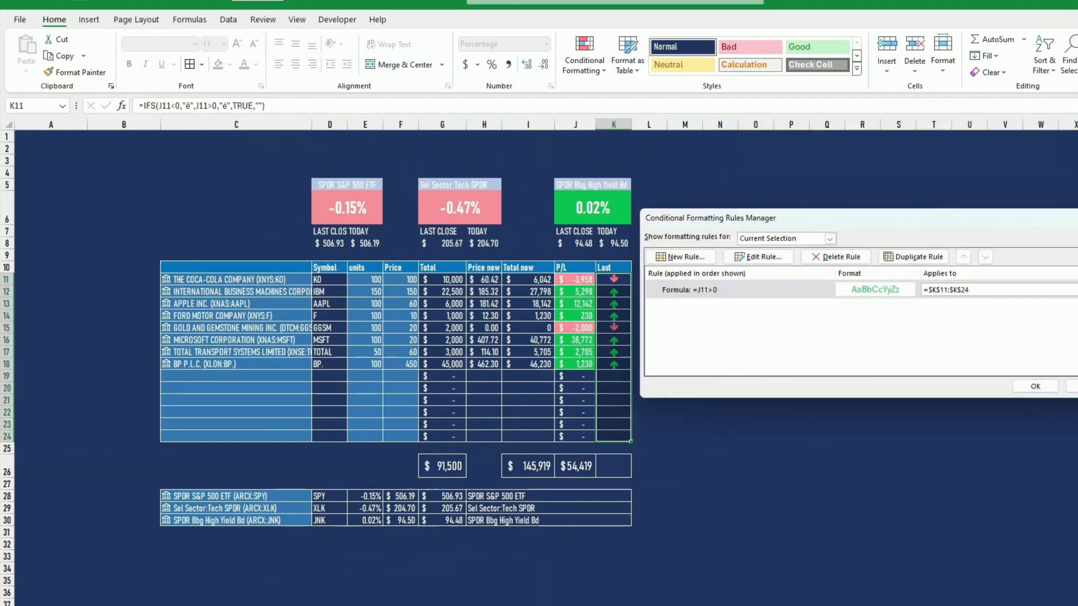
{"action": "left_click", "coordinate": [1035, 386]}
{"action": "left_click", "coordinate": [1000, 403]}
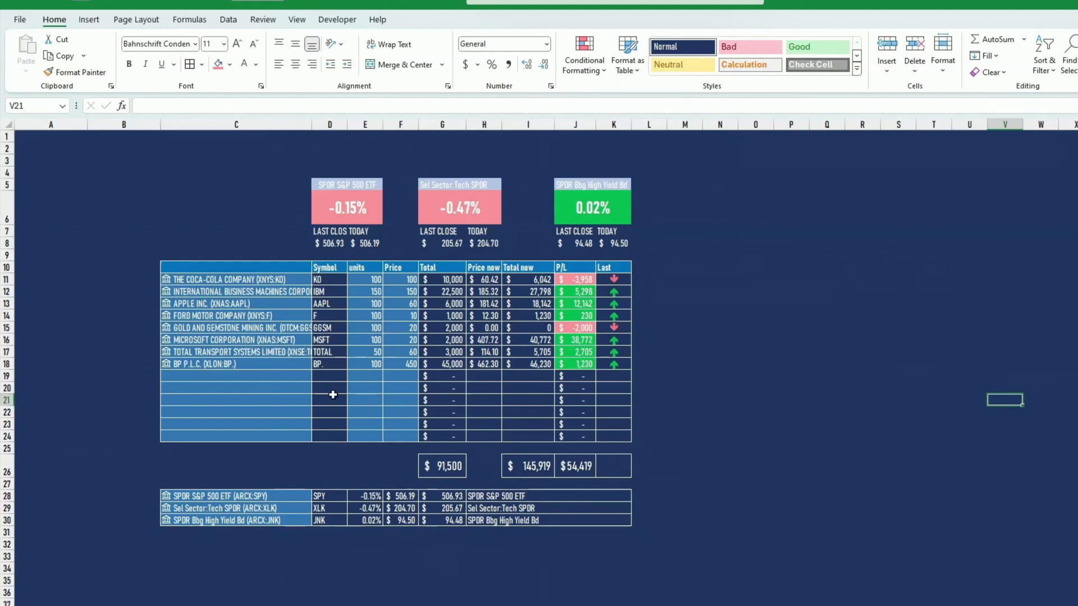
{"action": "left_click", "coordinate": [357, 363]}
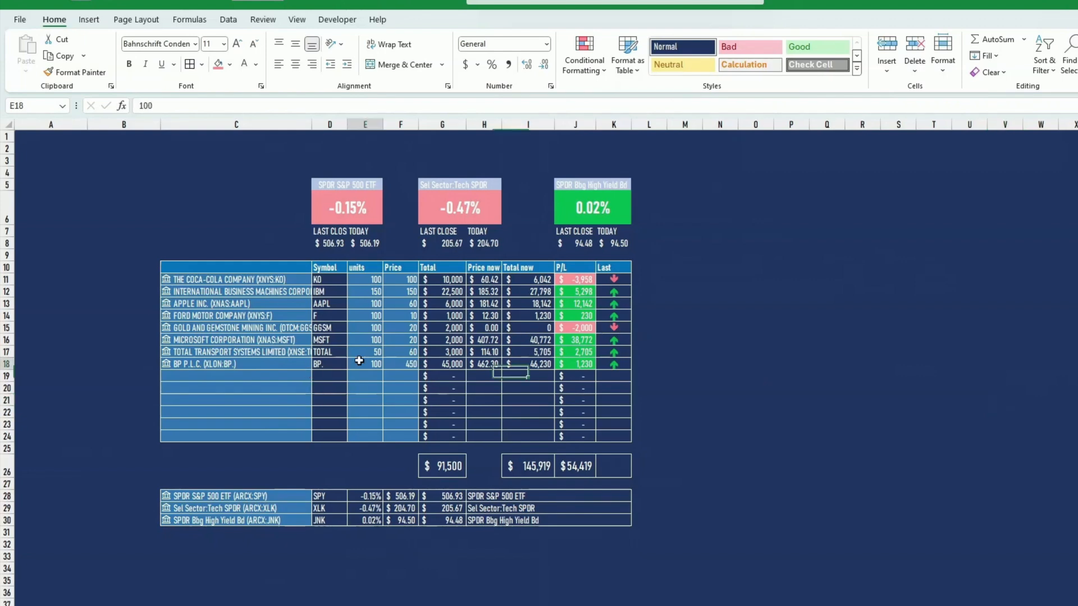
{"action": "left_click", "coordinate": [340, 236]}
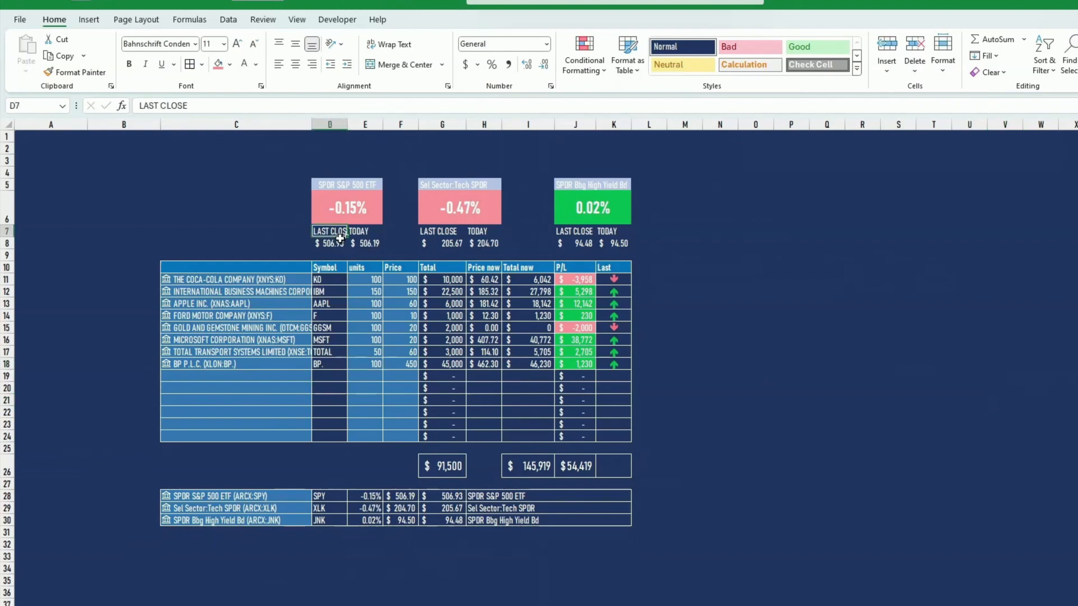
{"action": "key", "text": "alt+Tab"}
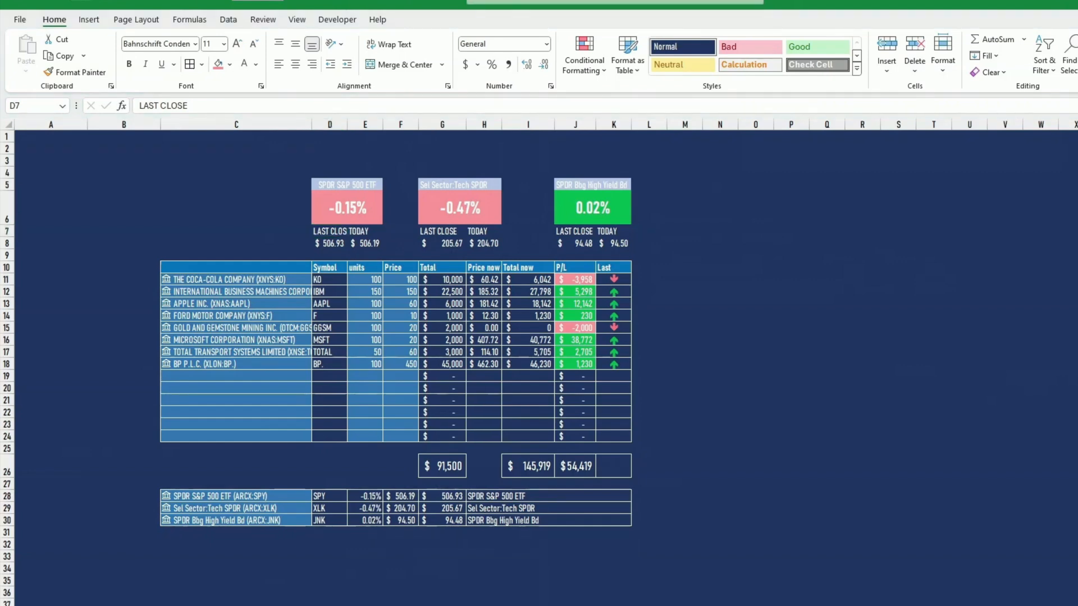
{"action": "key", "text": "alt+Tab"}
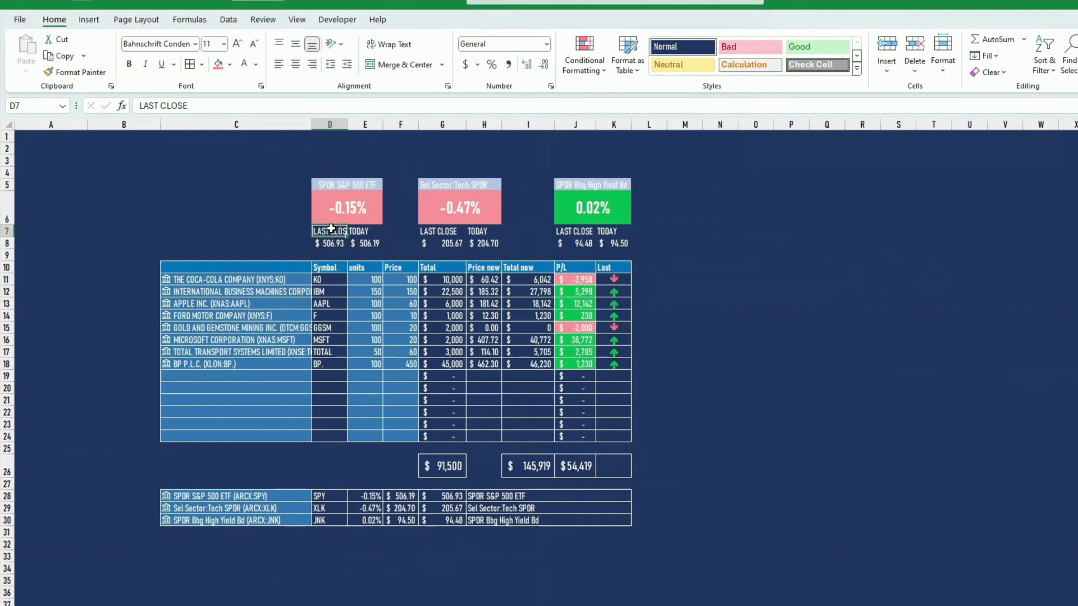
- Reduce the LAST CLOSE and TODAY labels in D7:E7 to font size 10 and copy that formatting to G7:H7 and J7:K7
{"action": "left_click_drag", "start_coordinate": [331, 229], "coordinate": [366, 231]}
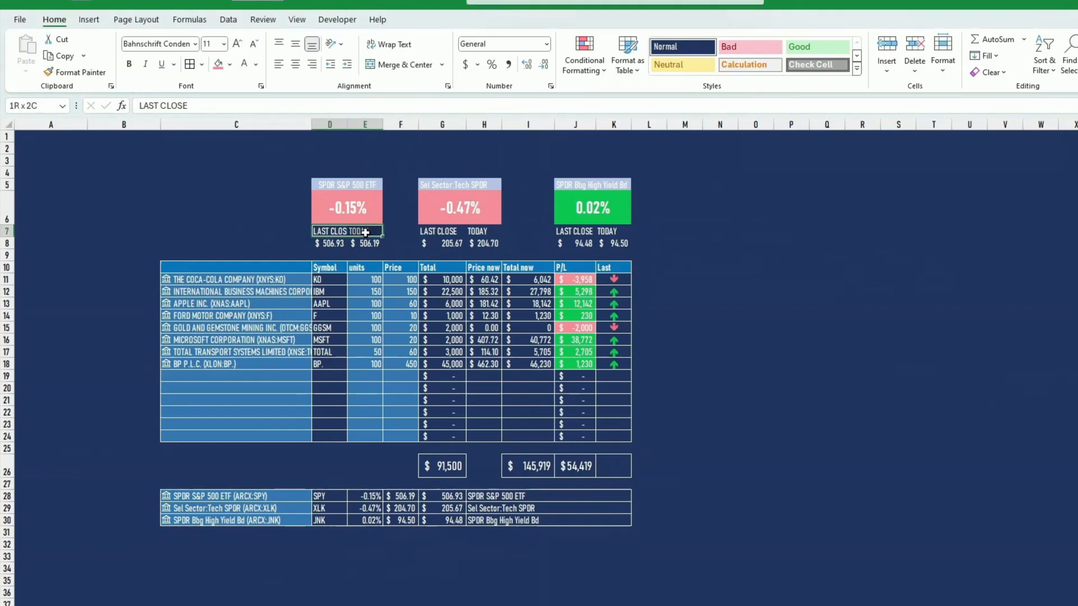
{"action": "left_click", "coordinate": [254, 45]}
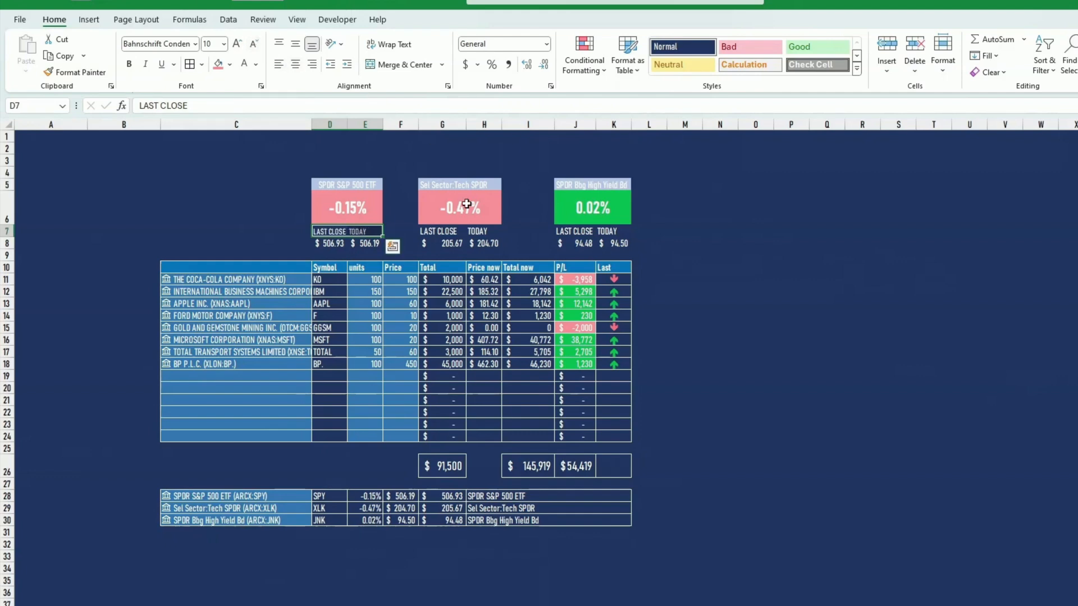
{"action": "left_click", "coordinate": [80, 73]}
{"action": "left_click", "coordinate": [431, 229]}
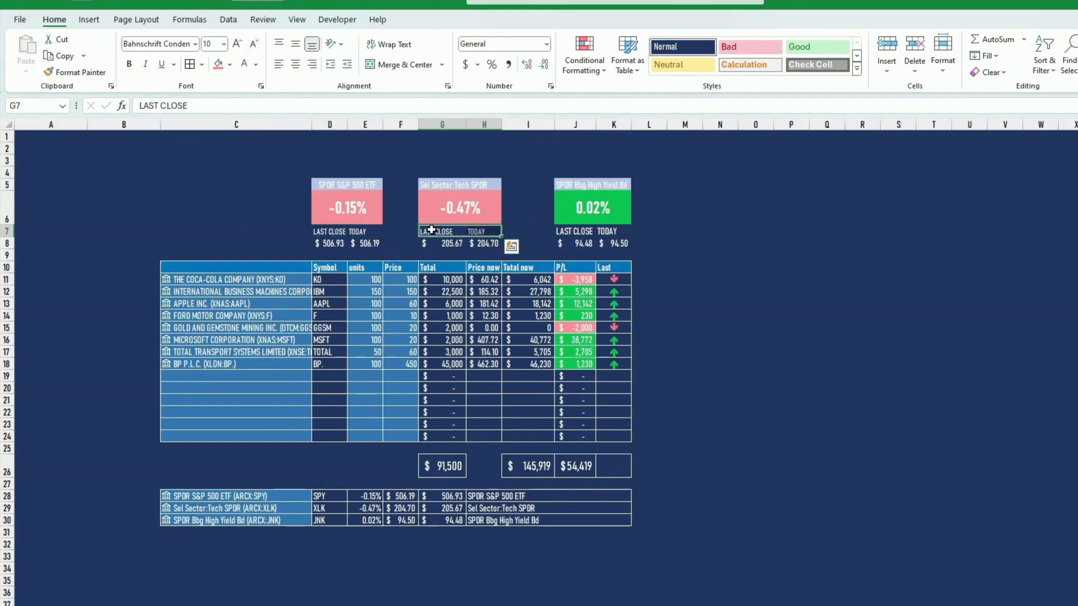
{"action": "left_click", "coordinate": [82, 72]}
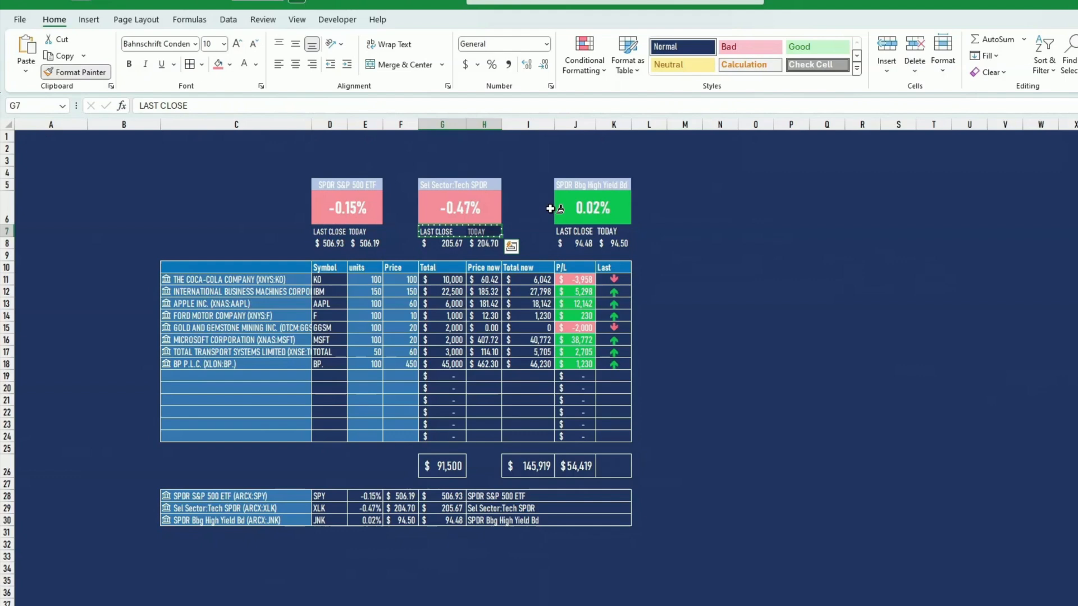
{"action": "left_click", "coordinate": [573, 230]}
- Fill the LAST CLOSE and TODAY label cells D7:E7, G7:H7 and J7:K7 with the standard blue color
{"action": "left_click", "coordinate": [337, 232]}
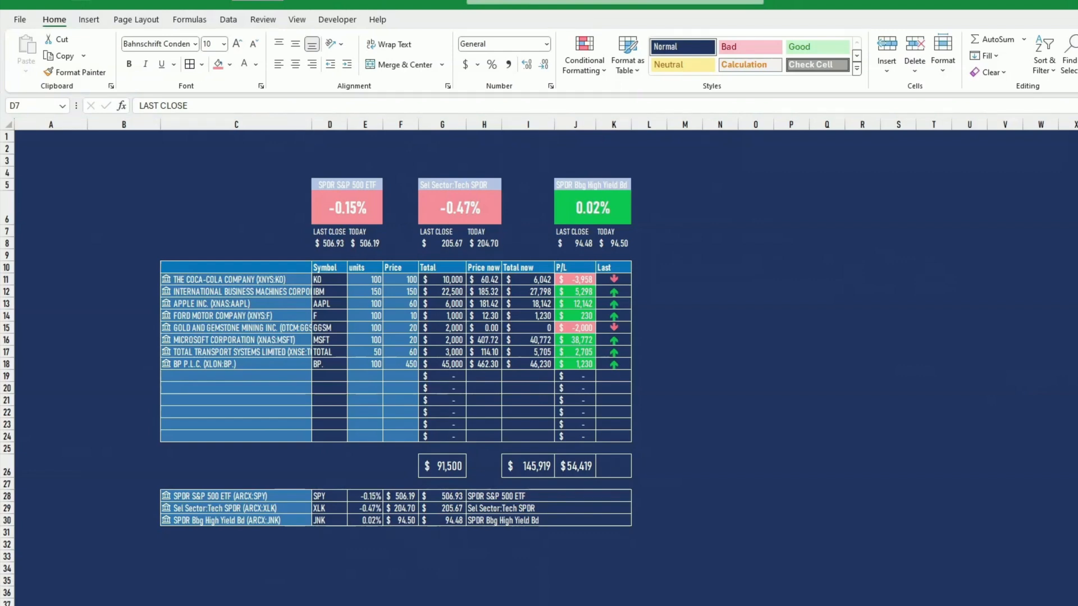
{"action": "left_click", "coordinate": [317, 232]}
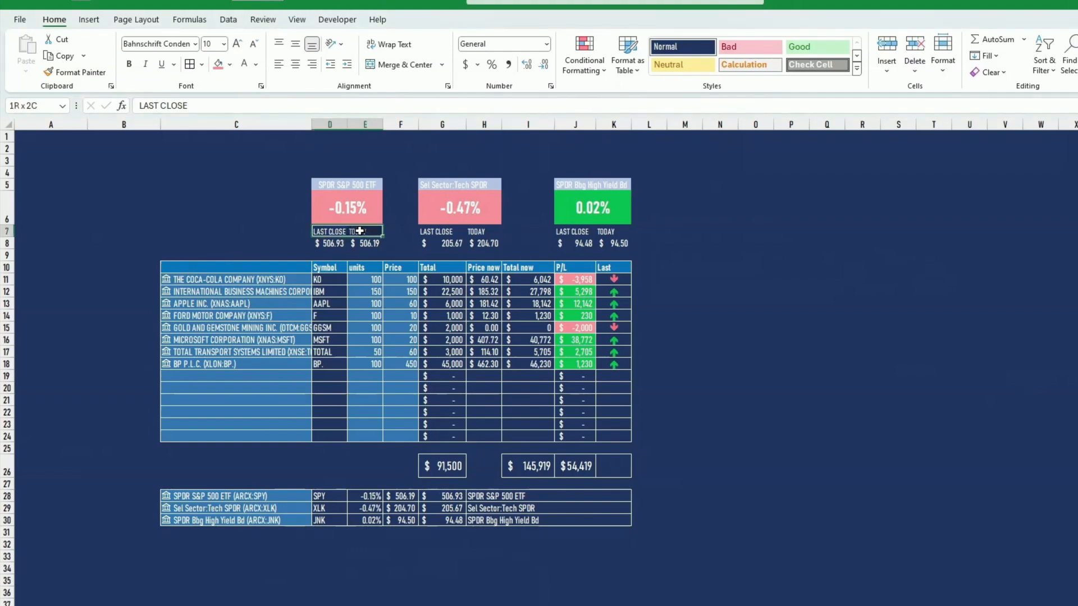
{"action": "left_click", "coordinate": [230, 65]}
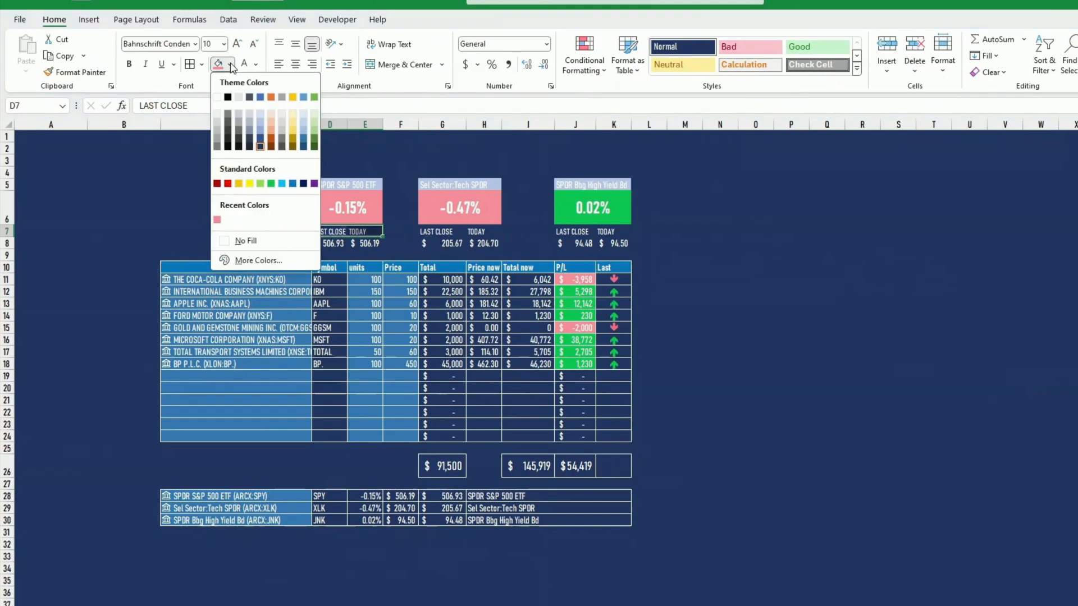
{"action": "left_click", "coordinate": [293, 183]}
{"action": "left_click_drag", "start_coordinate": [448, 231], "coordinate": [474, 231]}
{"action": "key", "text": "F4"}
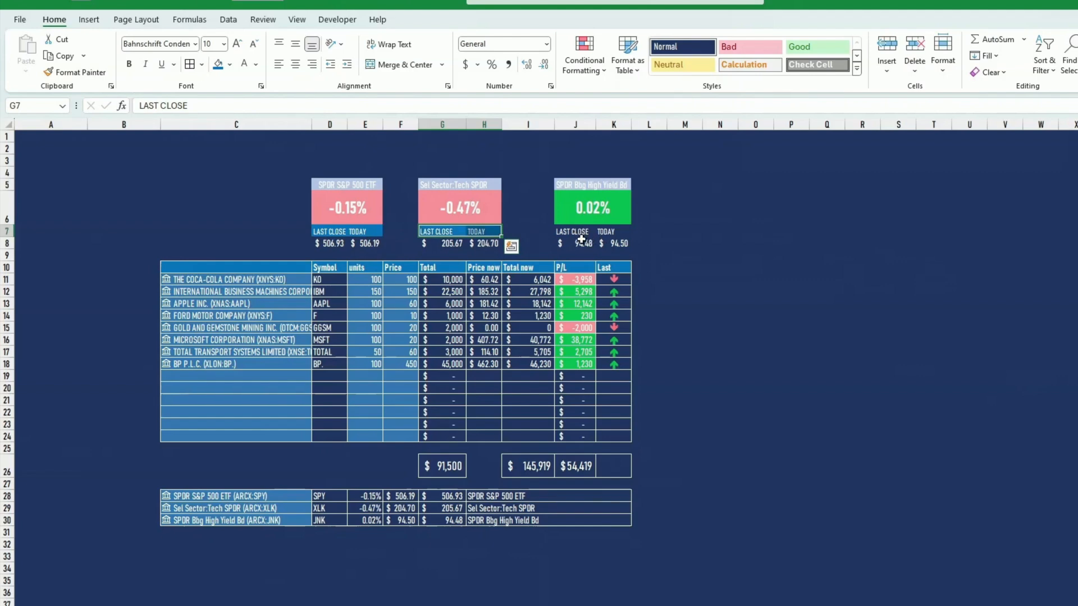
{"action": "left_click_drag", "start_coordinate": [572, 233], "coordinate": [608, 234]}
{"action": "key", "text": "F4"}
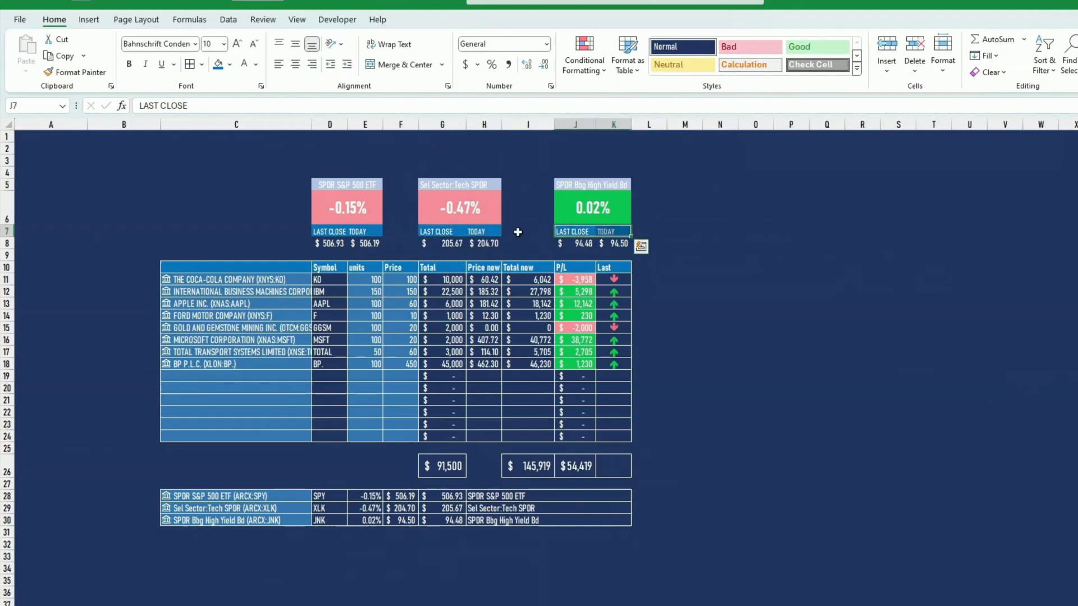
- Center the LAST CLOSE and TODAY labels horizontally in D7:E7, G7:H7 and J7:K7
{"action": "left_click", "coordinate": [343, 231]}
{"action": "left_click_drag", "start_coordinate": [343, 231], "coordinate": [362, 232]}
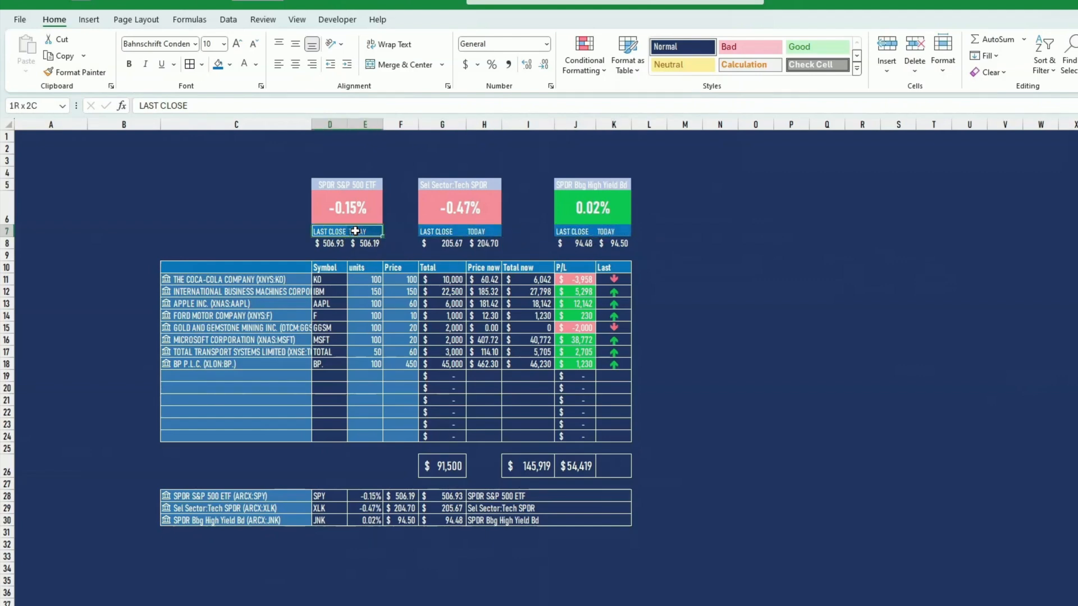
{"action": "left_click", "coordinate": [296, 65]}
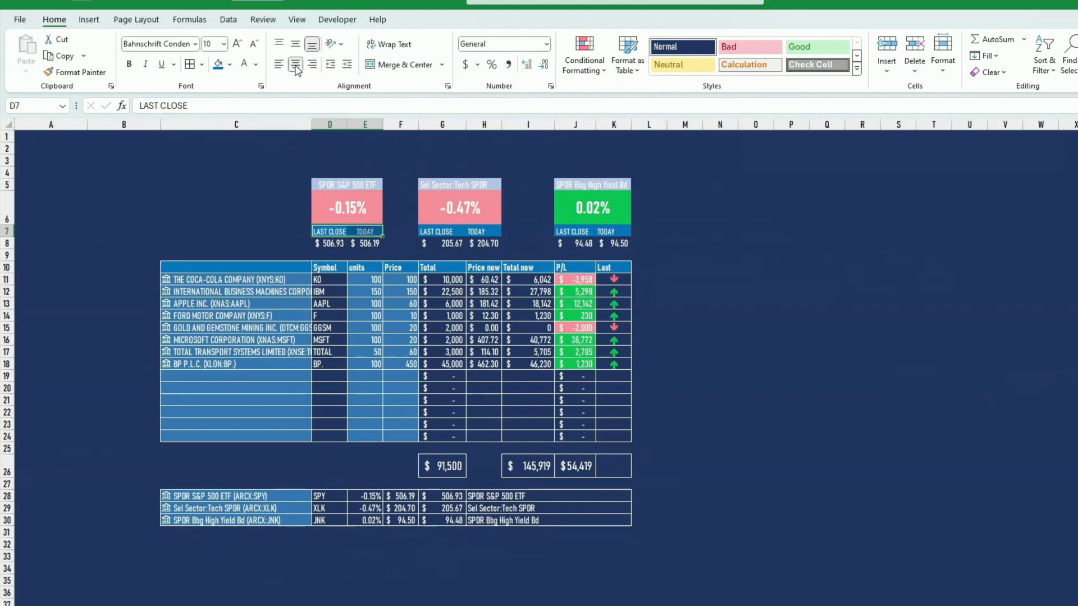
{"action": "left_click_drag", "start_coordinate": [448, 233], "coordinate": [480, 233]}
{"action": "key", "text": "F4"}
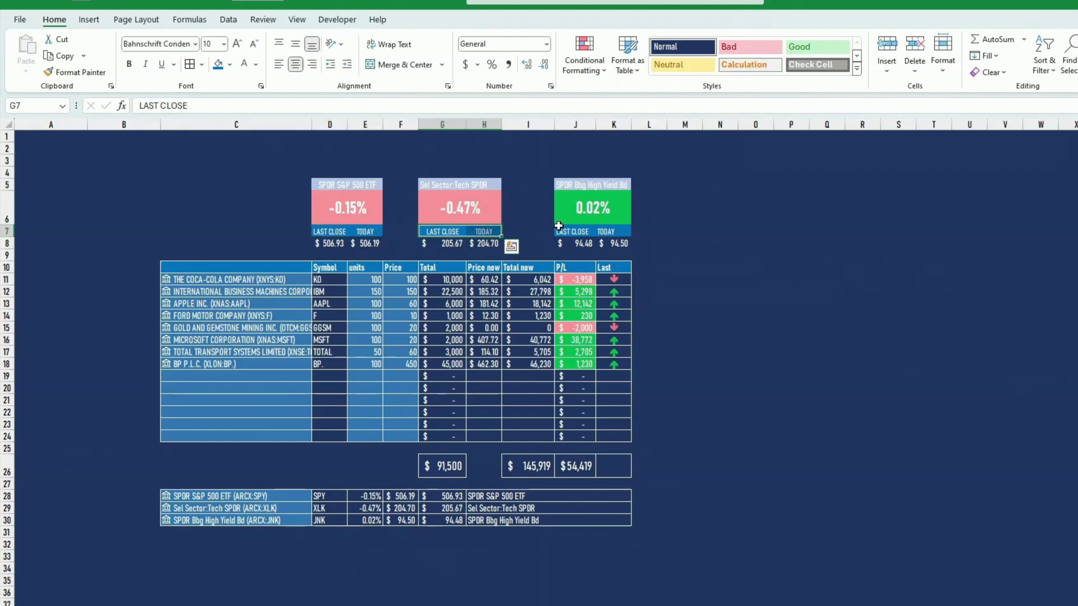
{"action": "left_click_drag", "start_coordinate": [564, 231], "coordinate": [602, 233]}
{"action": "key", "text": "F4"}
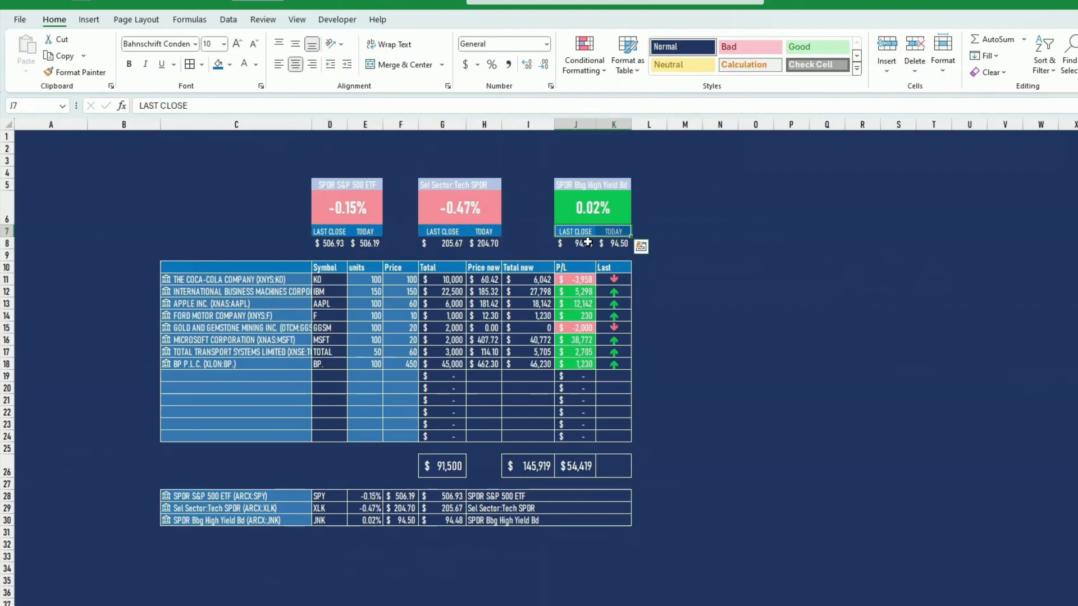
- Fill the three ETF name headers in row 5, above the percentage cards, with the same standard blue
{"action": "left_click", "coordinate": [332, 242]}
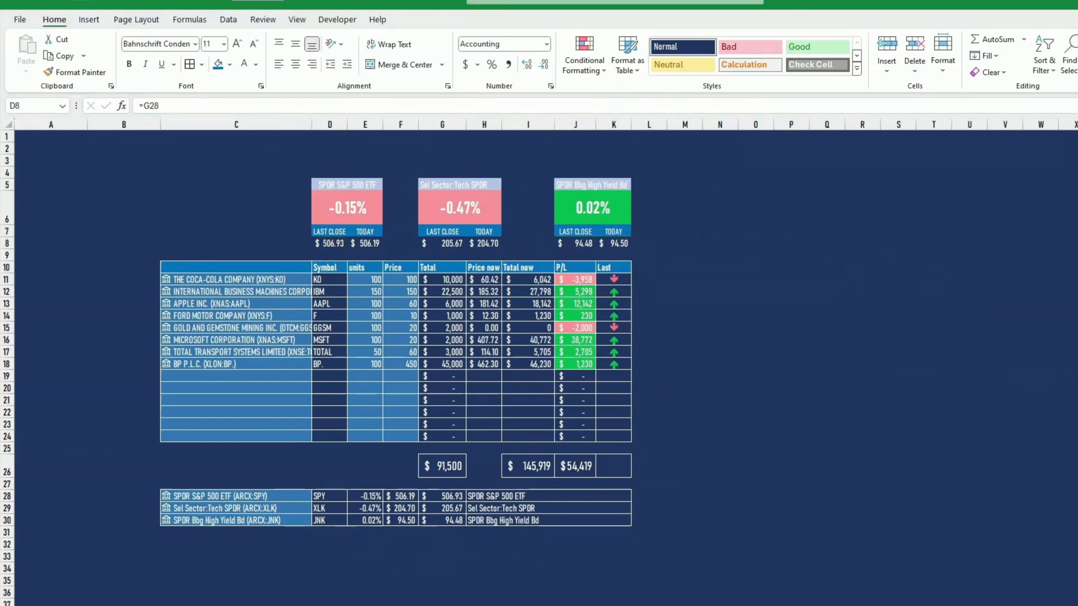
{"action": "left_click", "coordinate": [339, 184]}
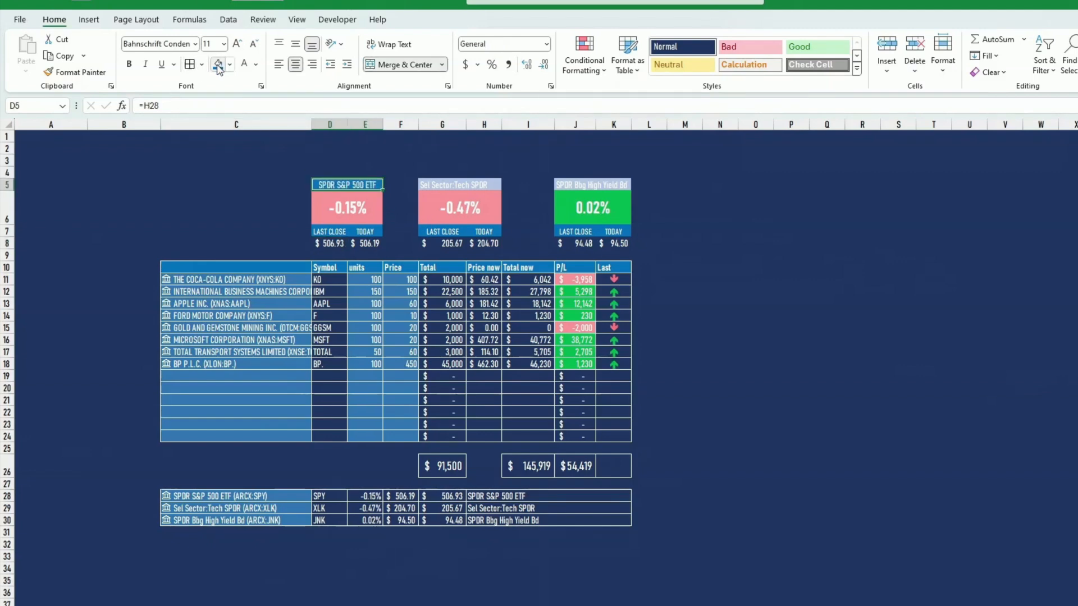
{"action": "left_click", "coordinate": [485, 183]}
{"action": "left_click", "coordinate": [449, 185]}
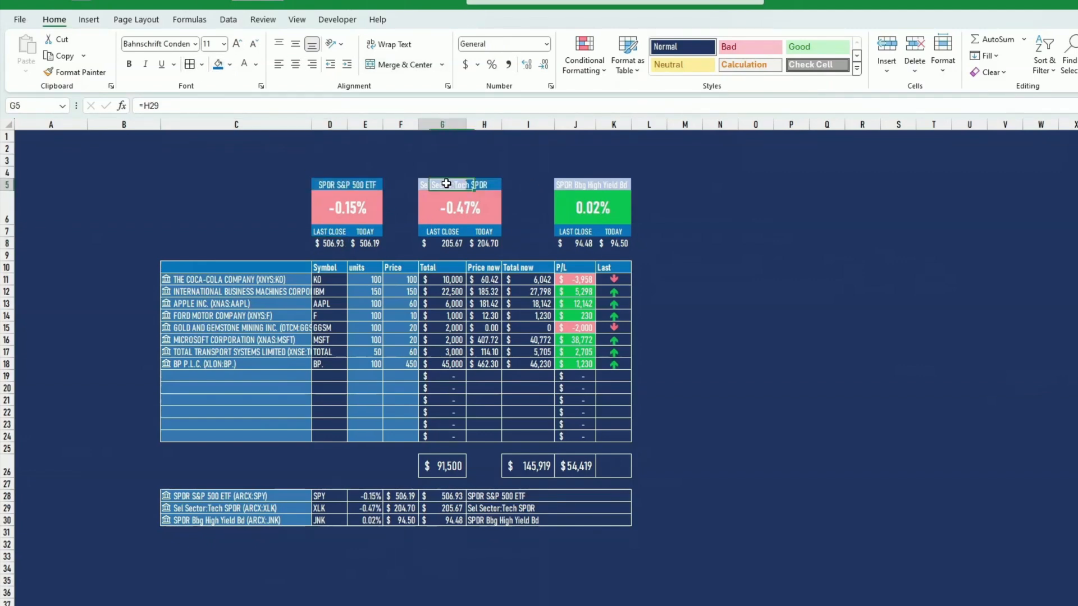
{"action": "left_click_drag", "start_coordinate": [567, 185], "coordinate": [601, 187]}
{"action": "left_click", "coordinate": [341, 188]}
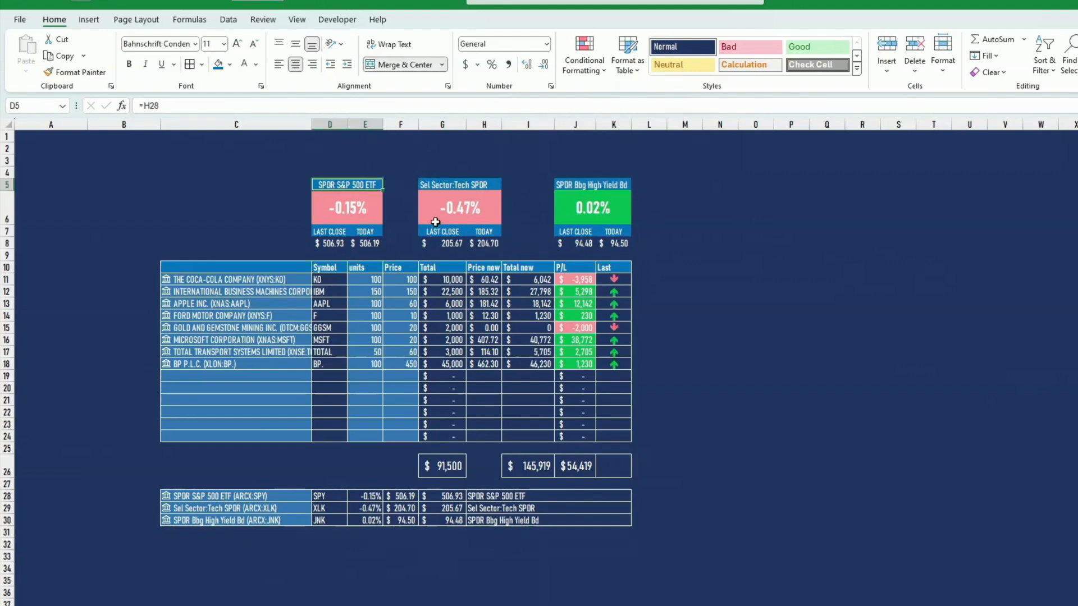
- Fill the last close and today price cells D8:E8, G8:H8 and J8:K8 with the light blue theme color
{"action": "left_click", "coordinate": [324, 245]}
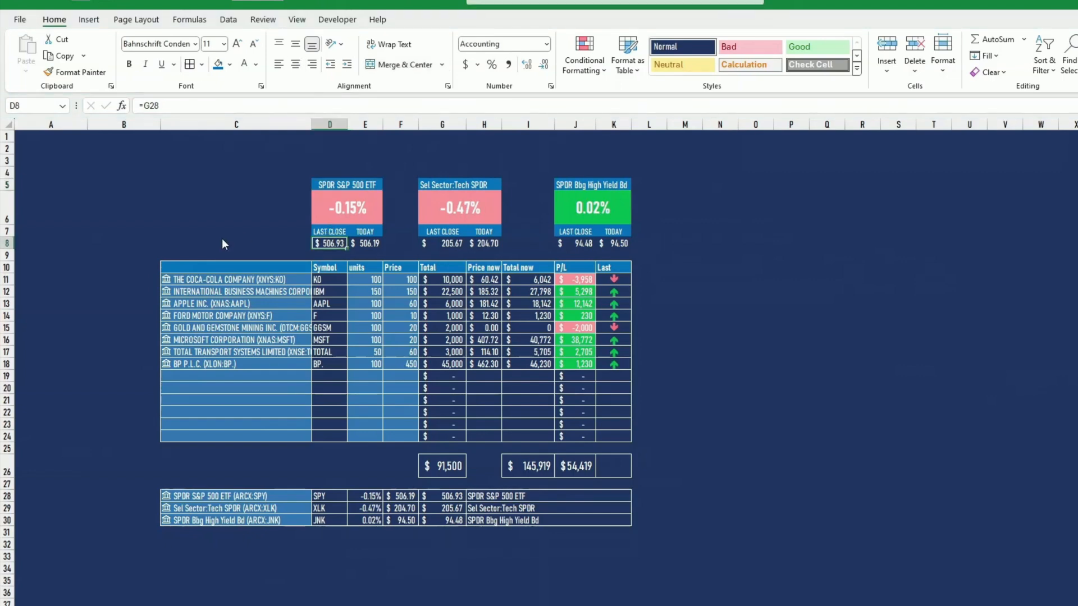
{"action": "left_click_drag", "start_coordinate": [333, 243], "coordinate": [377, 243]}
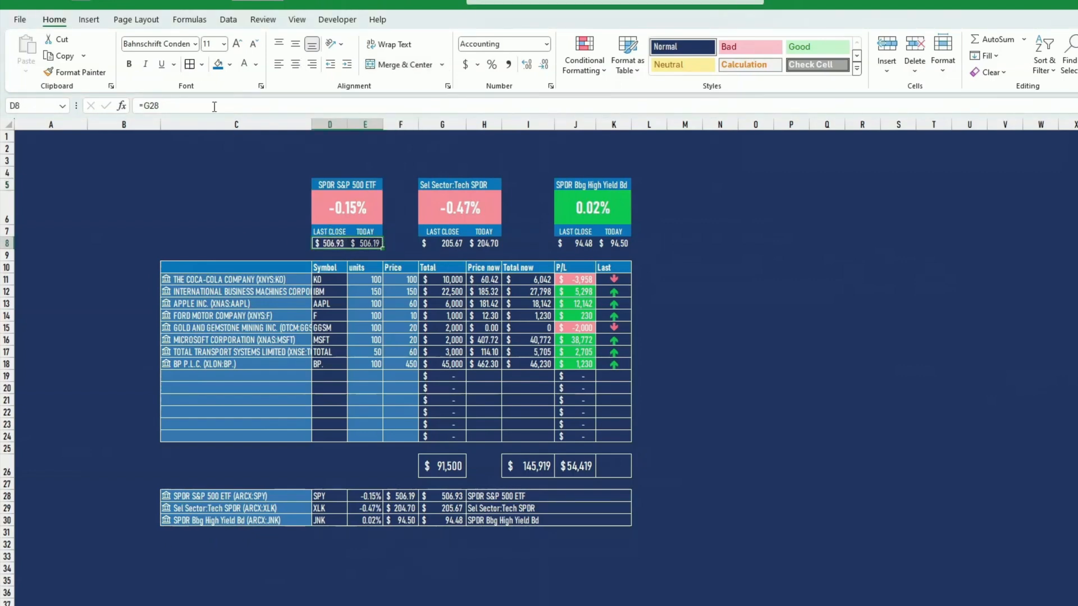
{"action": "left_click", "coordinate": [230, 66]}
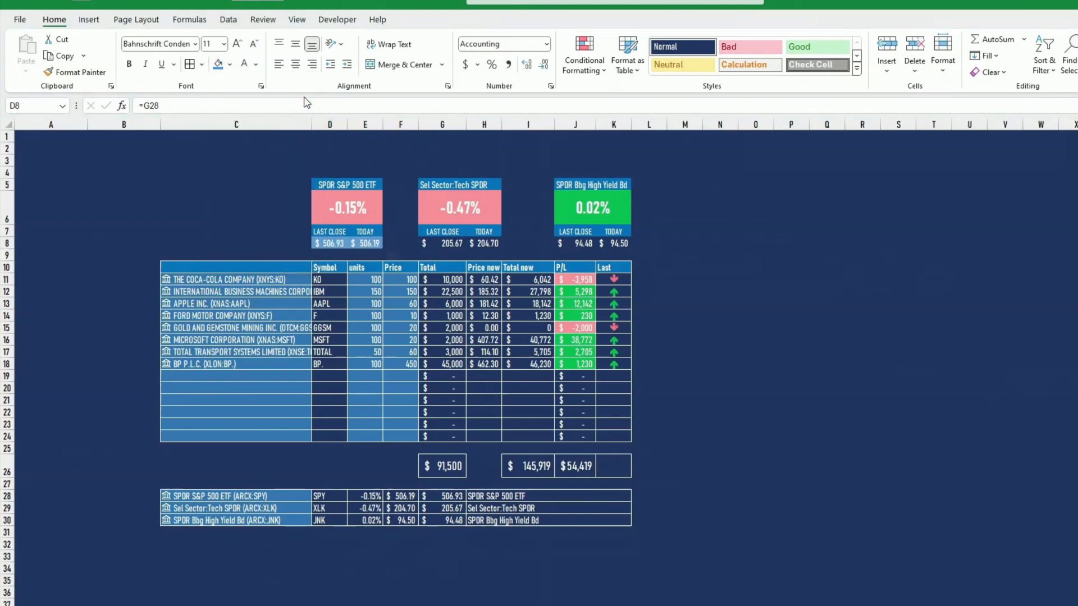
{"action": "left_click", "coordinate": [303, 99]}
{"action": "left_click_drag", "start_coordinate": [427, 245], "coordinate": [487, 244]}
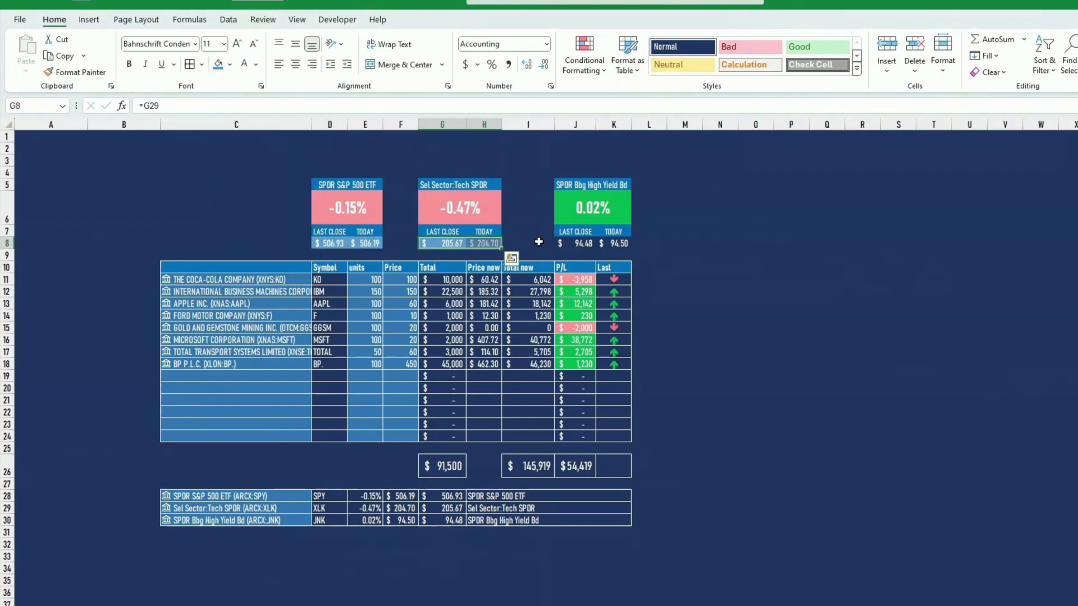
{"action": "left_click_drag", "start_coordinate": [562, 244], "coordinate": [610, 245]}
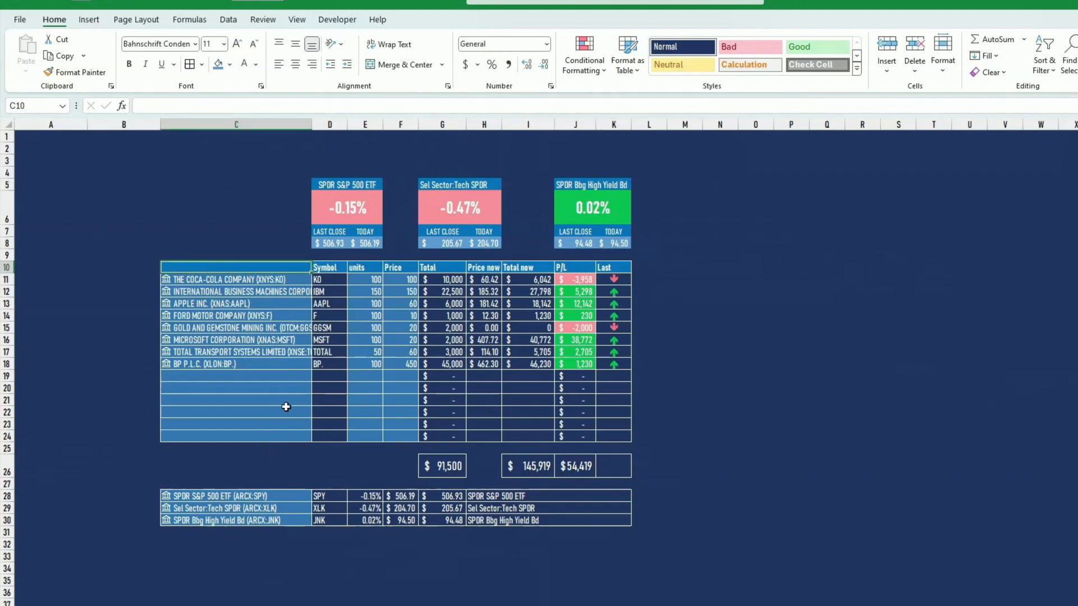
- Widen columns D and E equally for the first ETF card, and set columns J and K to matching widths
{"action": "left_click", "coordinate": [339, 375]}
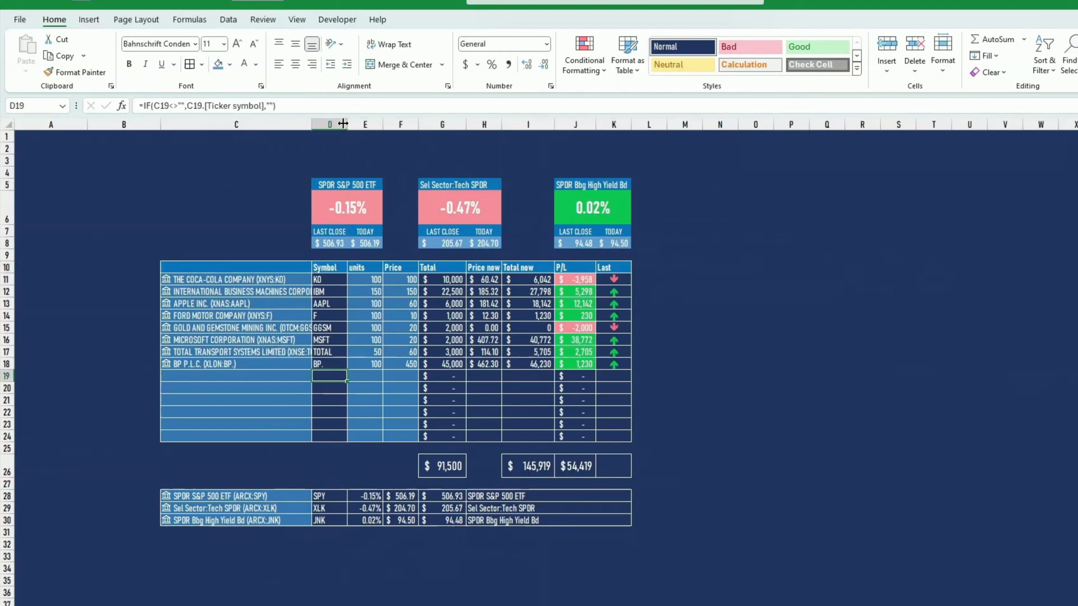
{"action": "left_click_drag", "start_coordinate": [338, 124], "coordinate": [514, 124]}
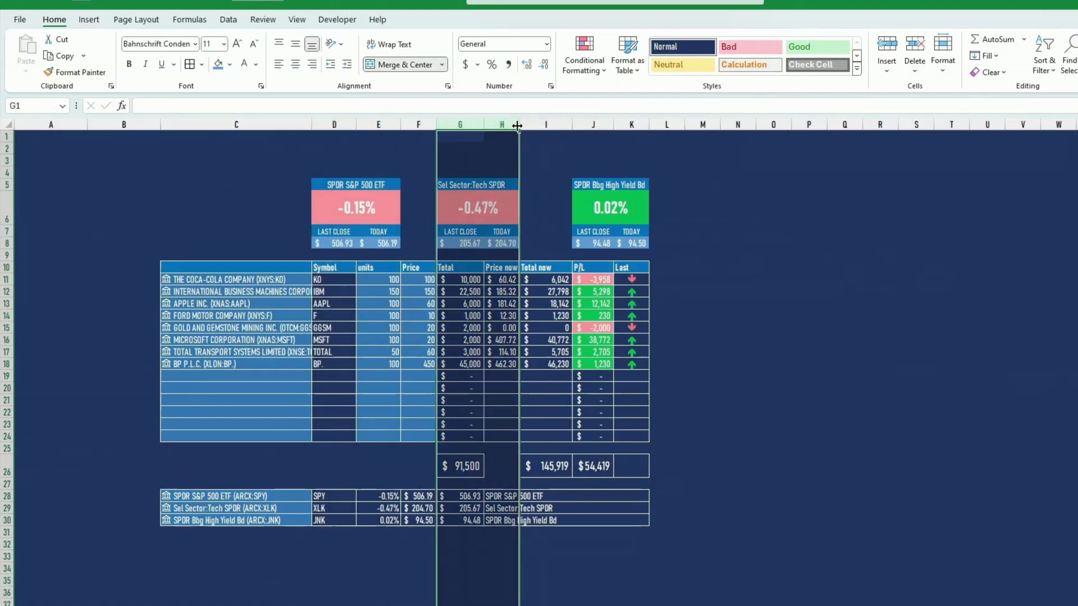
{"action": "left_click_drag", "start_coordinate": [595, 123], "coordinate": [654, 124]}
{"action": "left_click", "coordinate": [801, 304]}
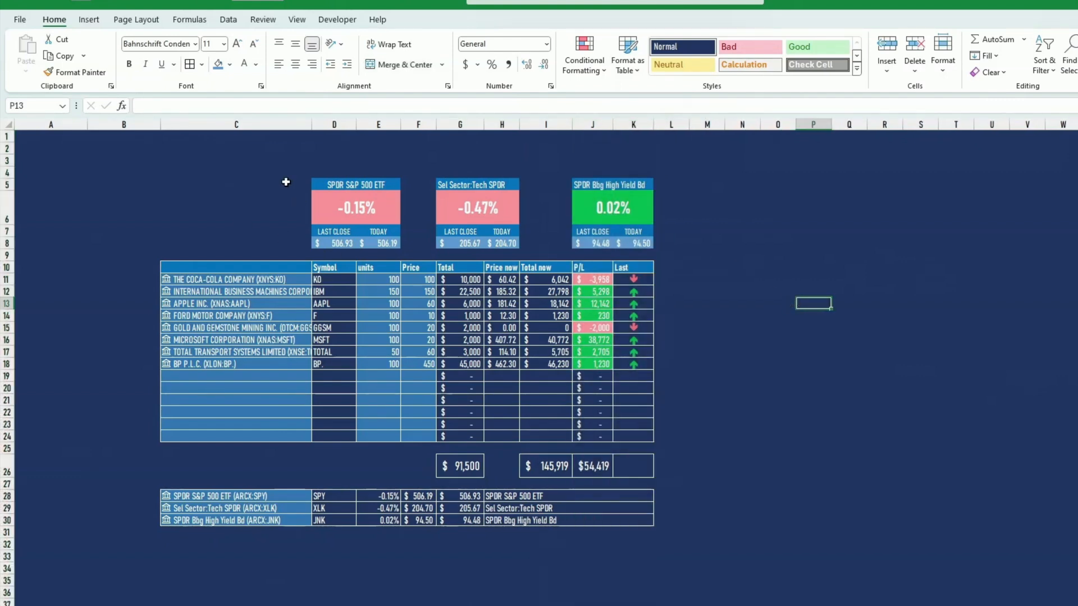
- Apply a white, medium-weight solid outline border around the SPDR S&P 500 ETF card in D5:E8
{"action": "left_click_drag", "start_coordinate": [323, 186], "coordinate": [349, 237]}
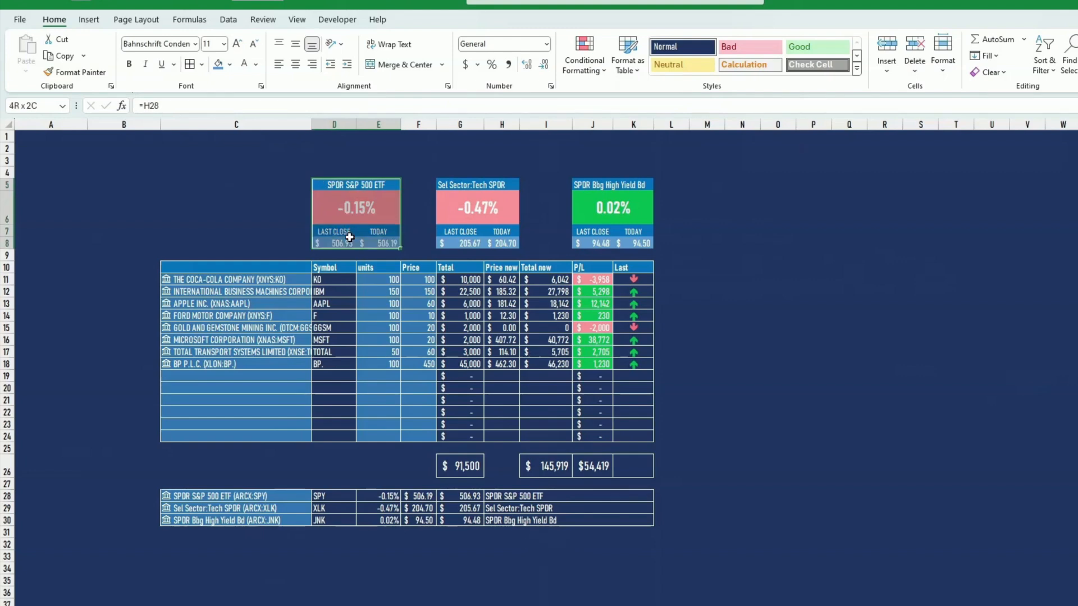
{"action": "left_click", "coordinate": [202, 64]}
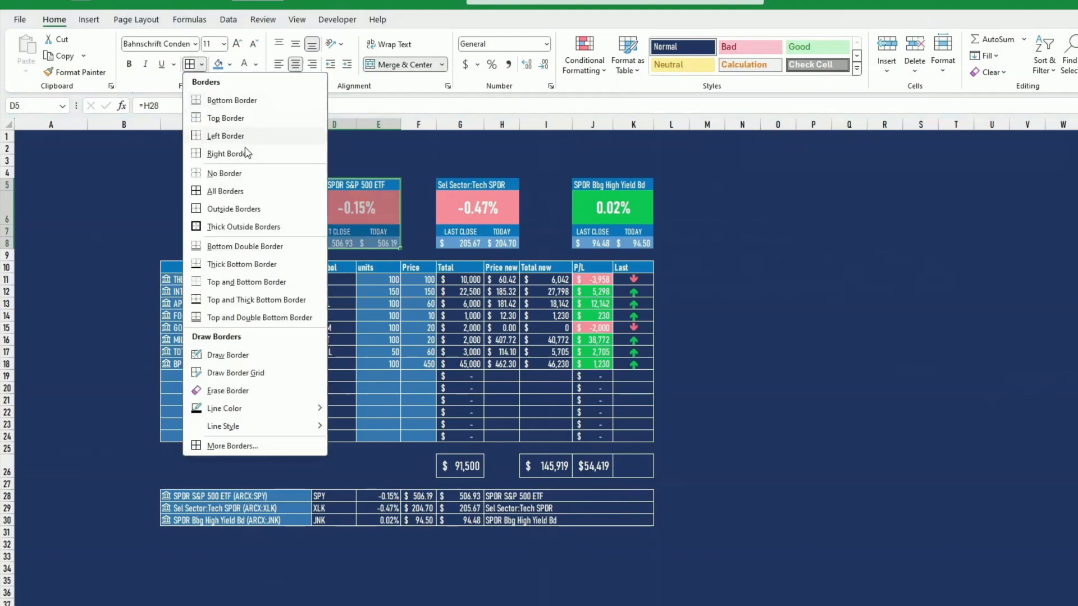
{"action": "left_click", "coordinate": [231, 448]}
{"action": "left_click", "coordinate": [821, 290]}
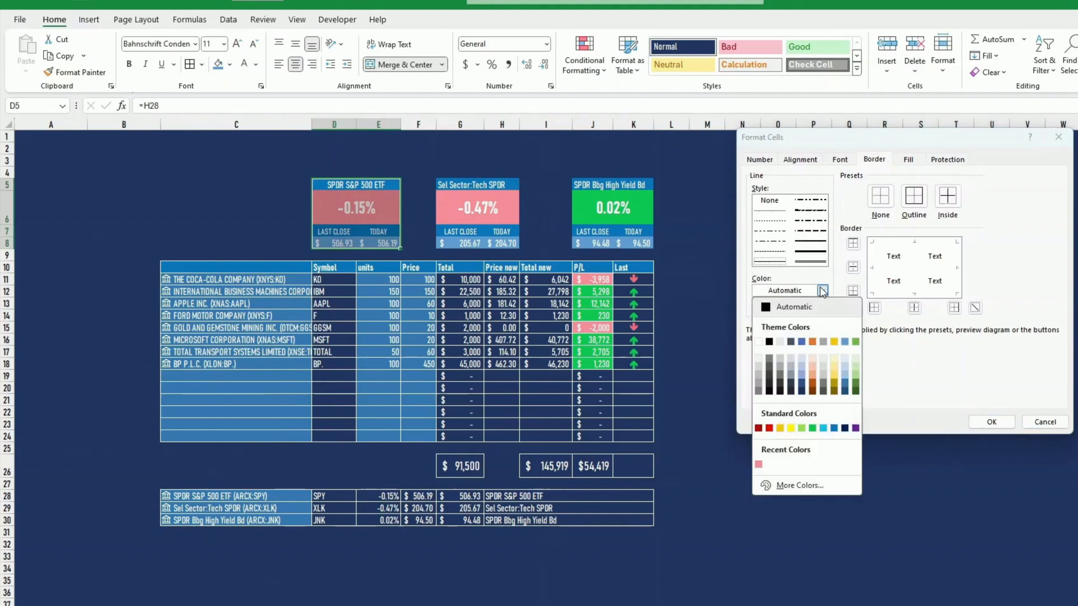
{"action": "left_click", "coordinate": [758, 342]}
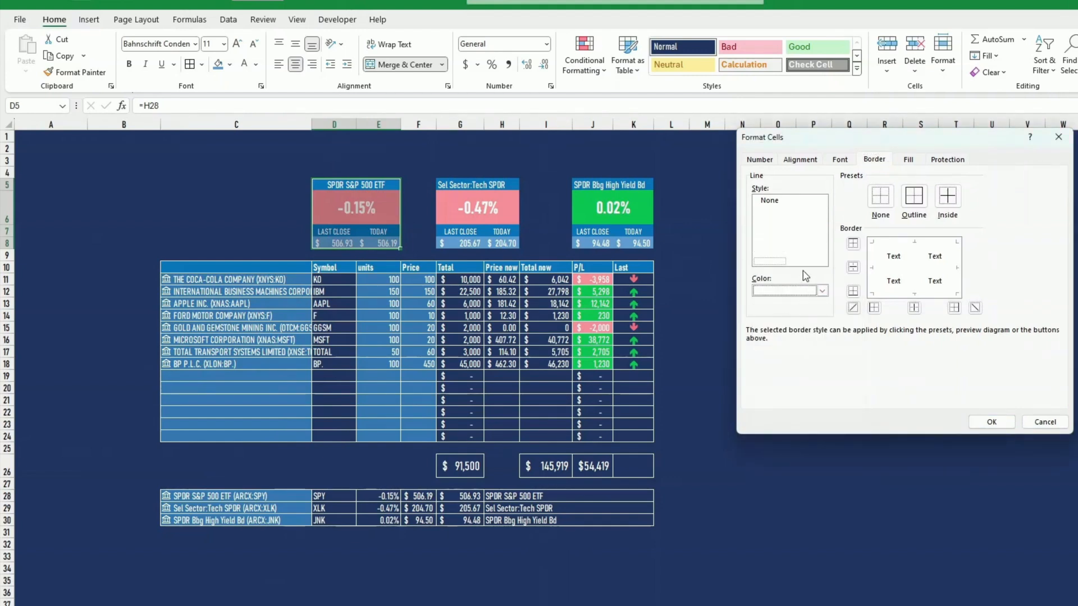
{"action": "left_click", "coordinate": [808, 288]}
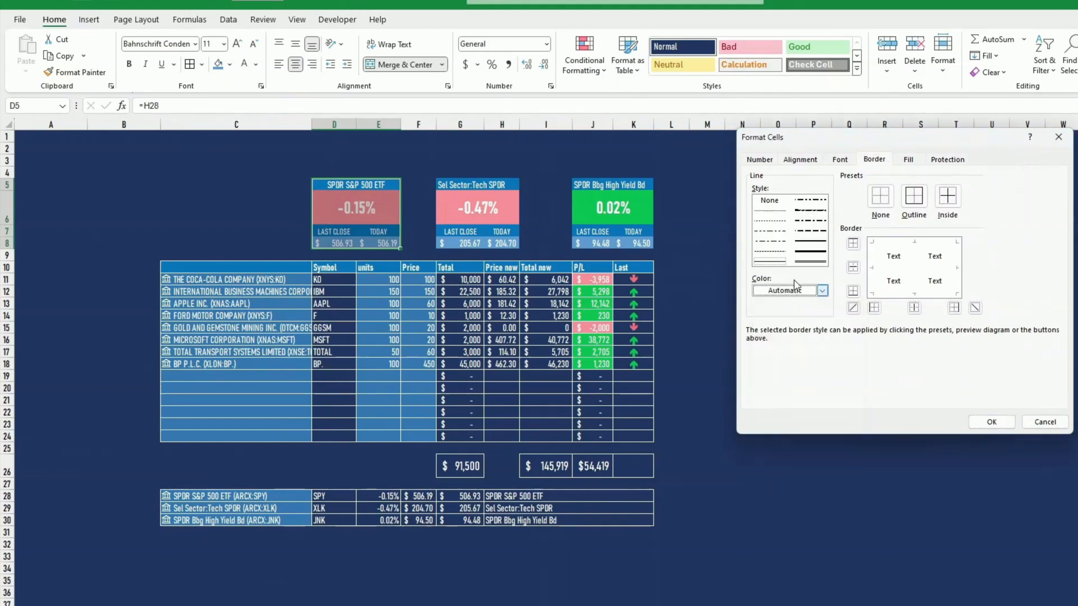
{"action": "left_click", "coordinate": [794, 311]}
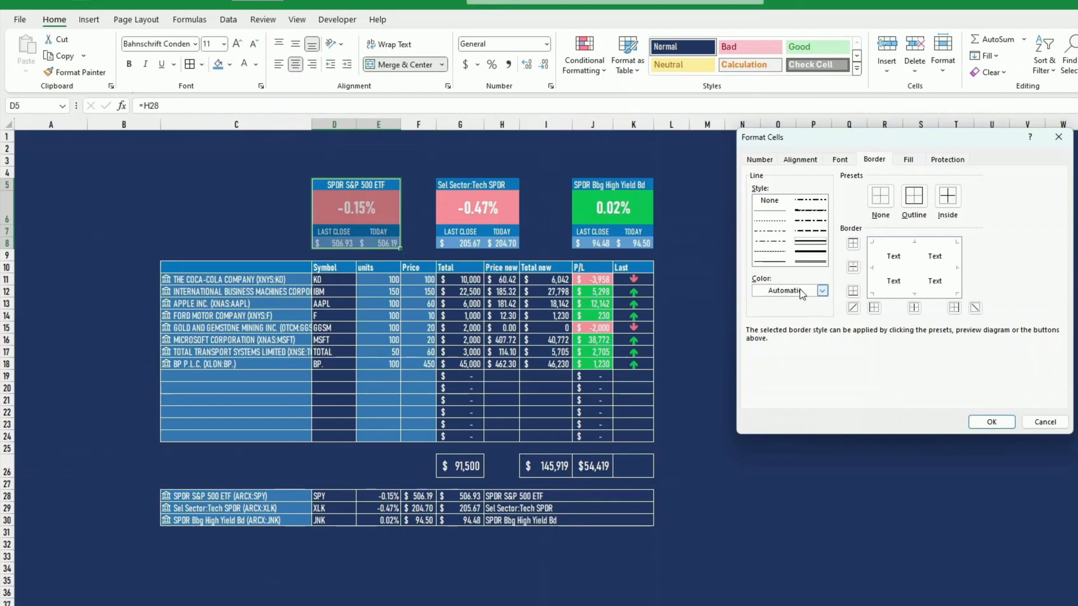
{"action": "left_click", "coordinate": [822, 290]}
{"action": "left_click", "coordinate": [758, 341]}
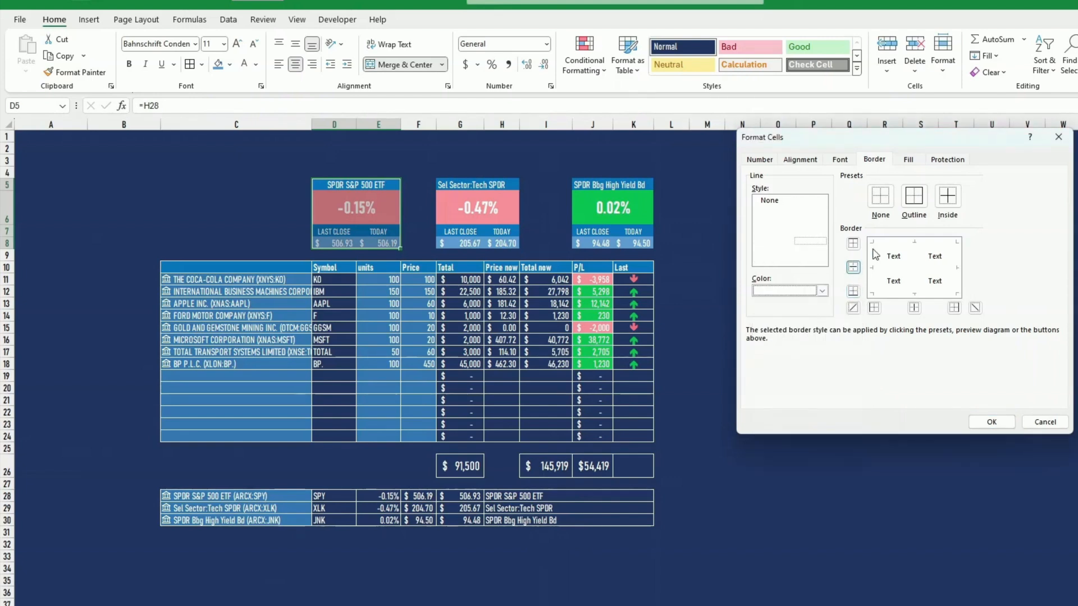
{"action": "left_click", "coordinate": [913, 208]}
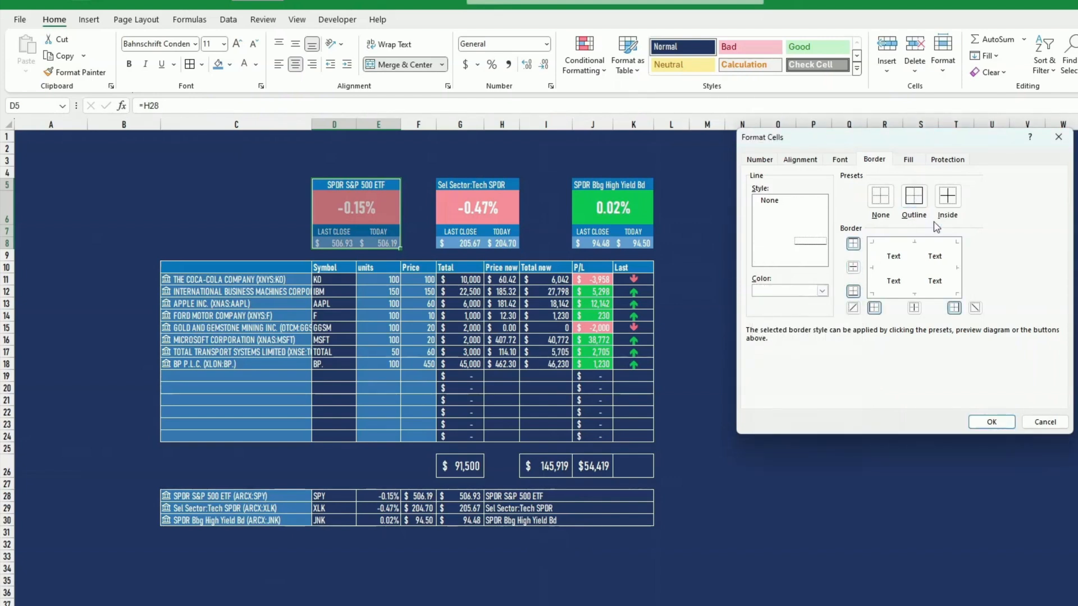
{"action": "left_click", "coordinate": [989, 424]}
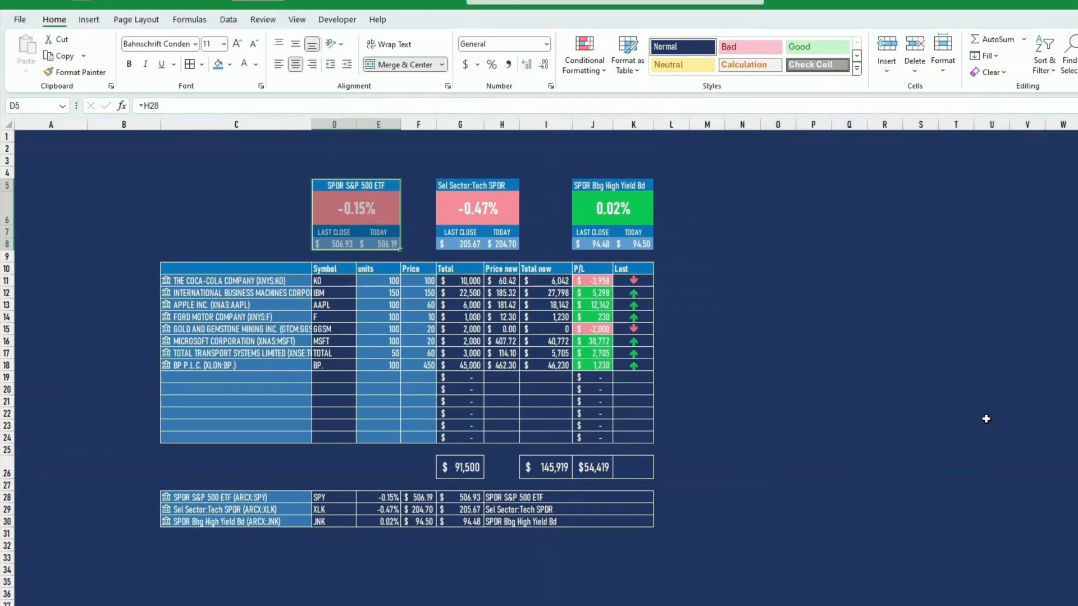
{"action": "left_click", "coordinate": [885, 427]}
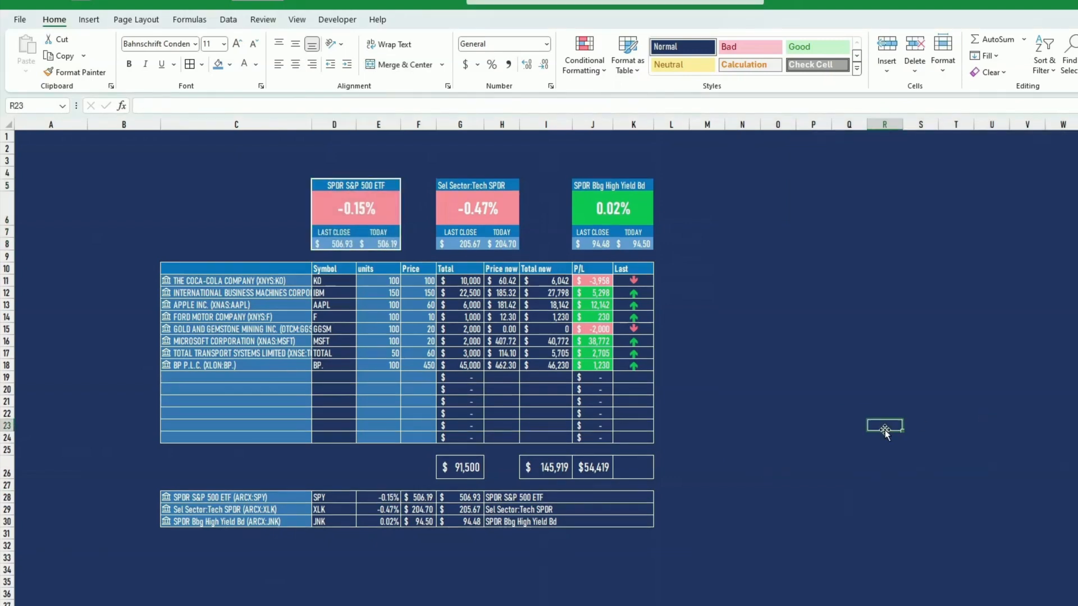
- Outline the first card's name header D5:E5 and its last close and today block D7:E8 with white borders
{"action": "left_click", "coordinate": [333, 188]}
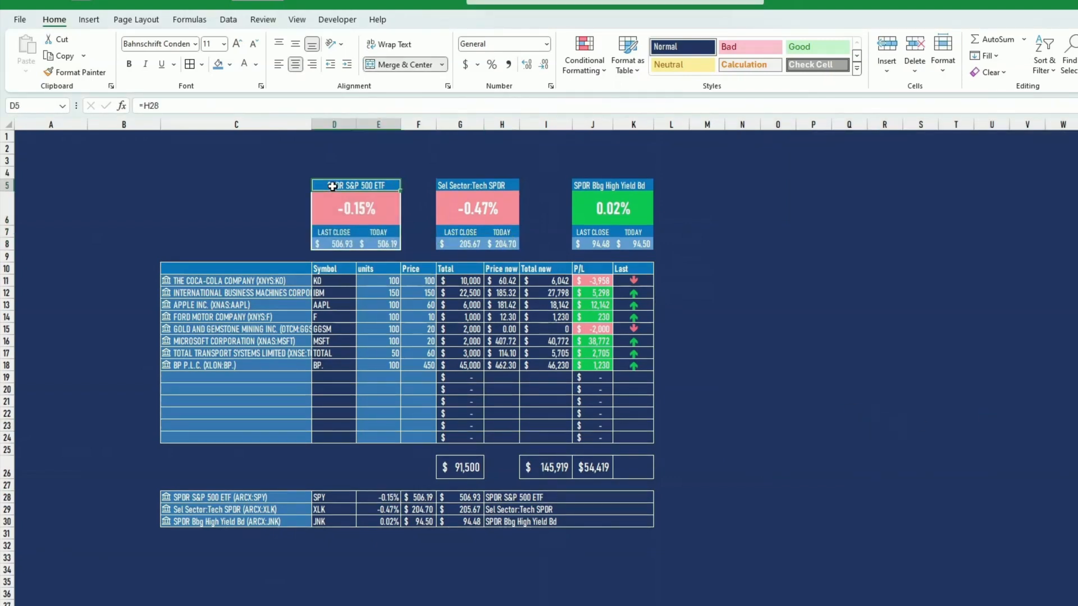
{"action": "left_click", "coordinate": [830, 327]}
{"action": "left_click_drag", "start_coordinate": [335, 238], "coordinate": [377, 246]}
{"action": "left_click", "coordinate": [883, 342]}
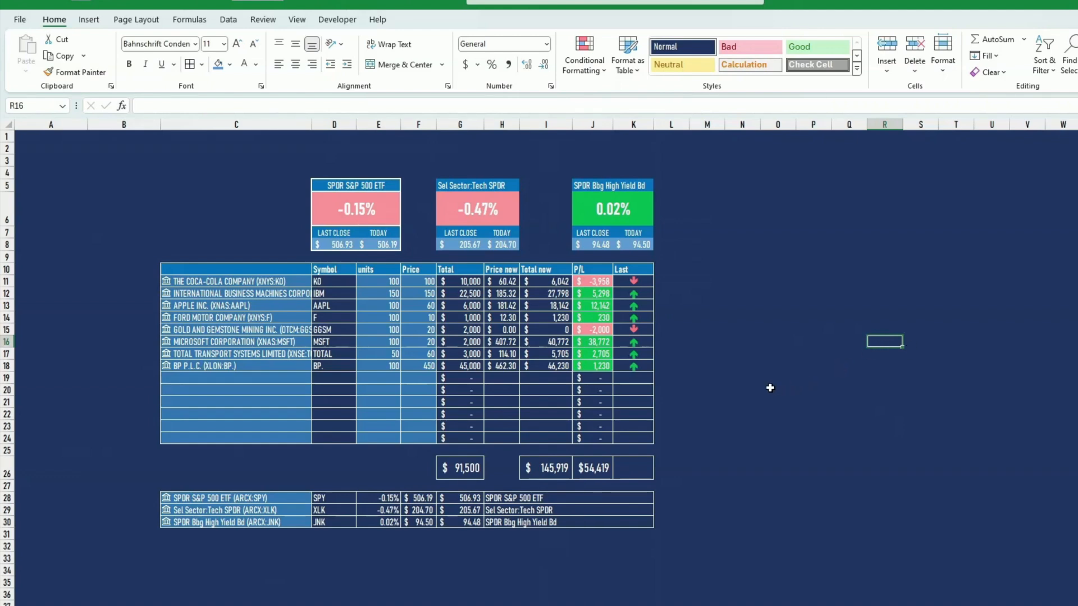
- Copy the first card's formatting to the Tech SPDR card from G5 and the High Yield card from J5
{"action": "left_click_drag", "start_coordinate": [335, 188], "coordinate": [339, 248]}
{"action": "left_click", "coordinate": [76, 72]}
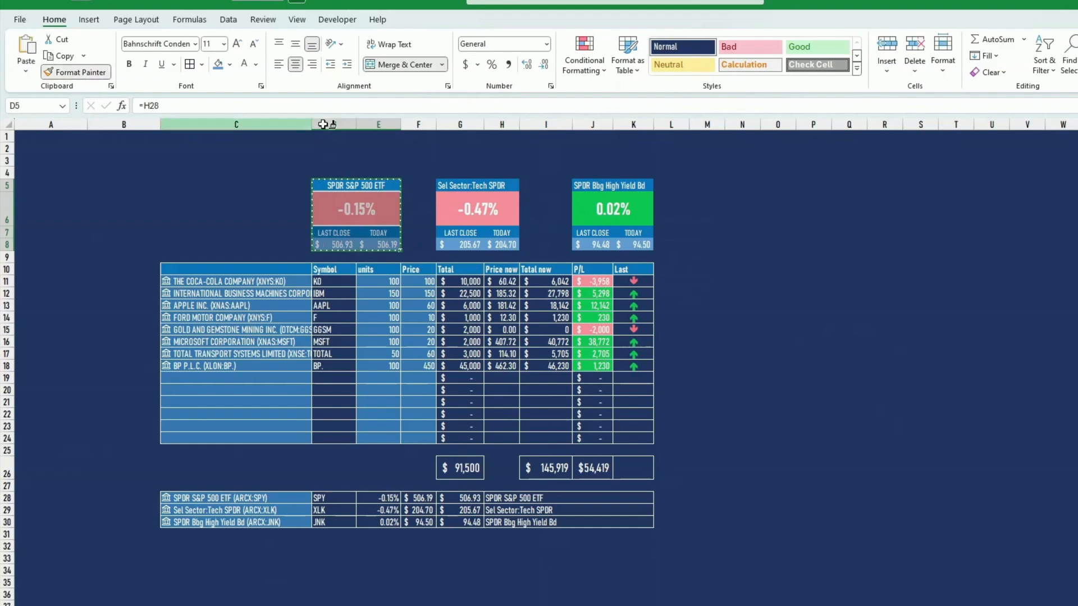
{"action": "left_click", "coordinate": [446, 186]}
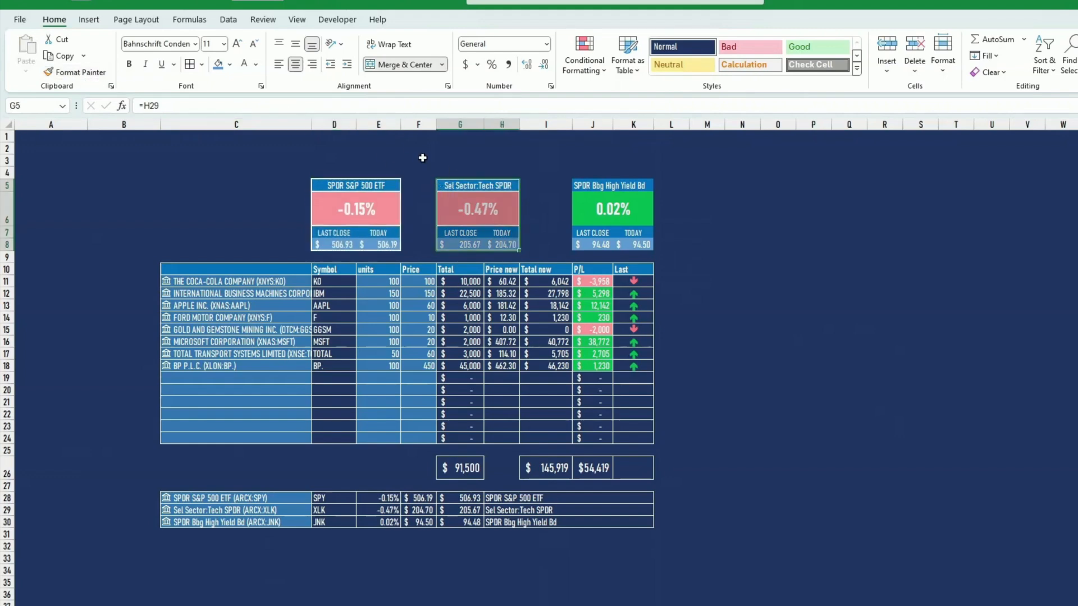
{"action": "left_click", "coordinate": [103, 73]}
{"action": "left_click", "coordinate": [586, 185]}
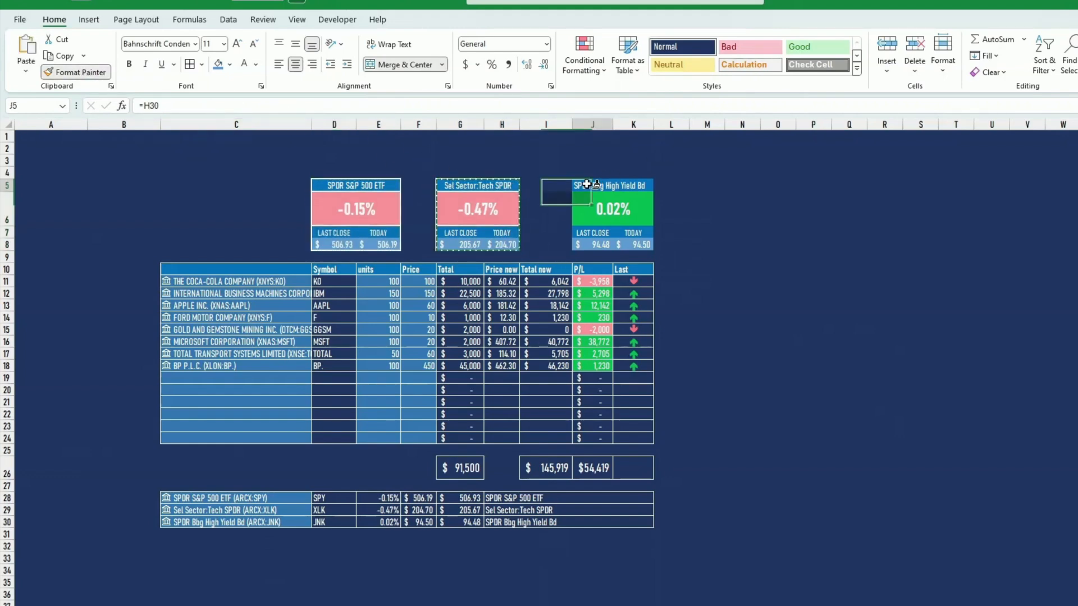
{"action": "left_click", "coordinate": [706, 209]}
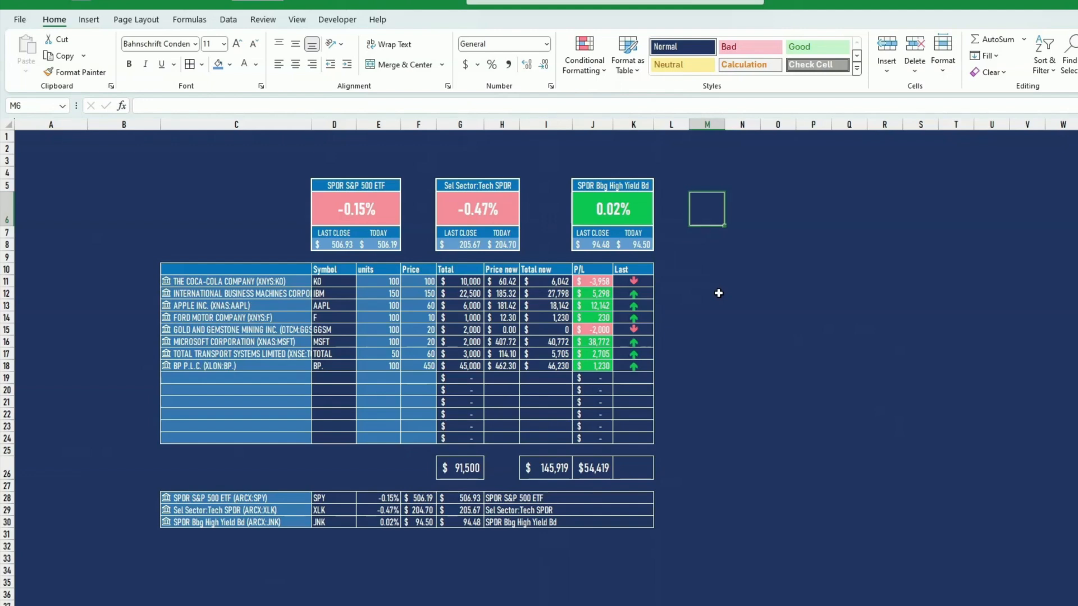
- Copy the conditional P/L formatting from J18 to the total P/L cell J26
{"action": "left_click", "coordinate": [543, 390]}
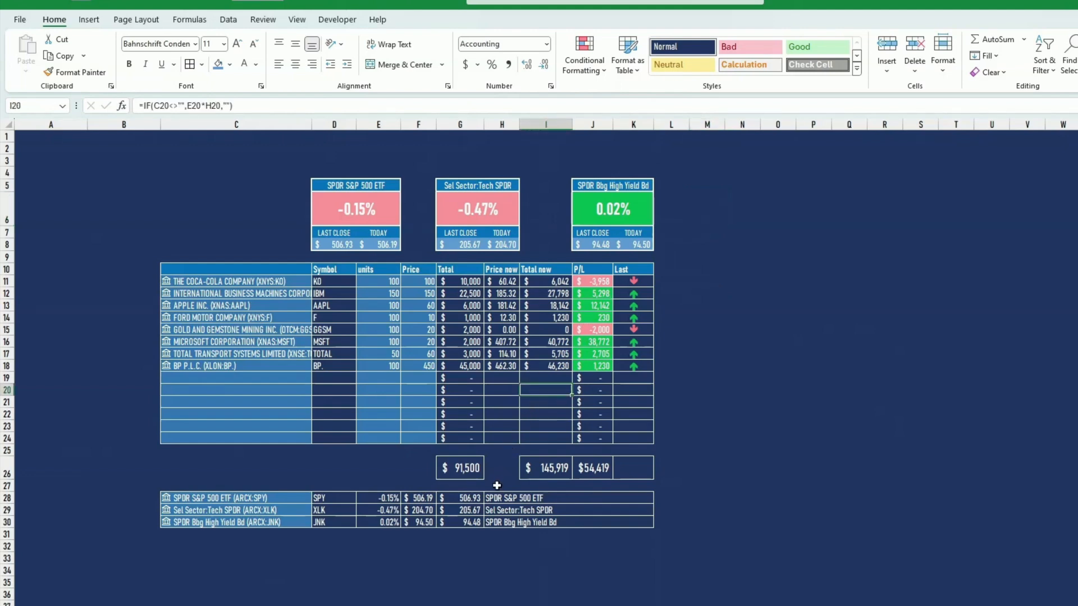
{"action": "left_click", "coordinate": [608, 368]}
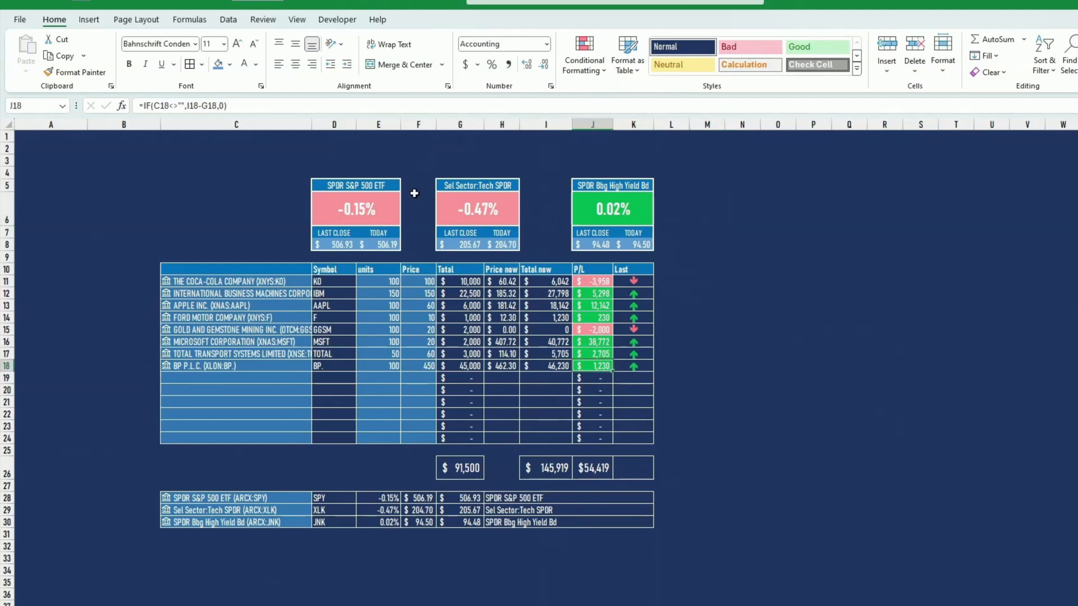
{"action": "left_click", "coordinate": [79, 73]}
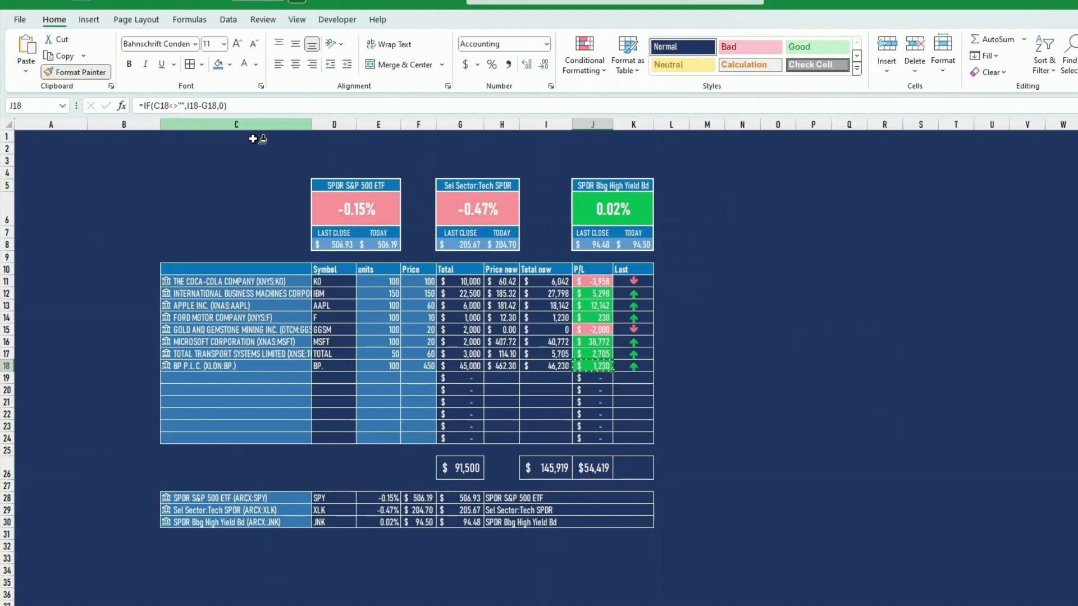
{"action": "left_click", "coordinate": [600, 474]}
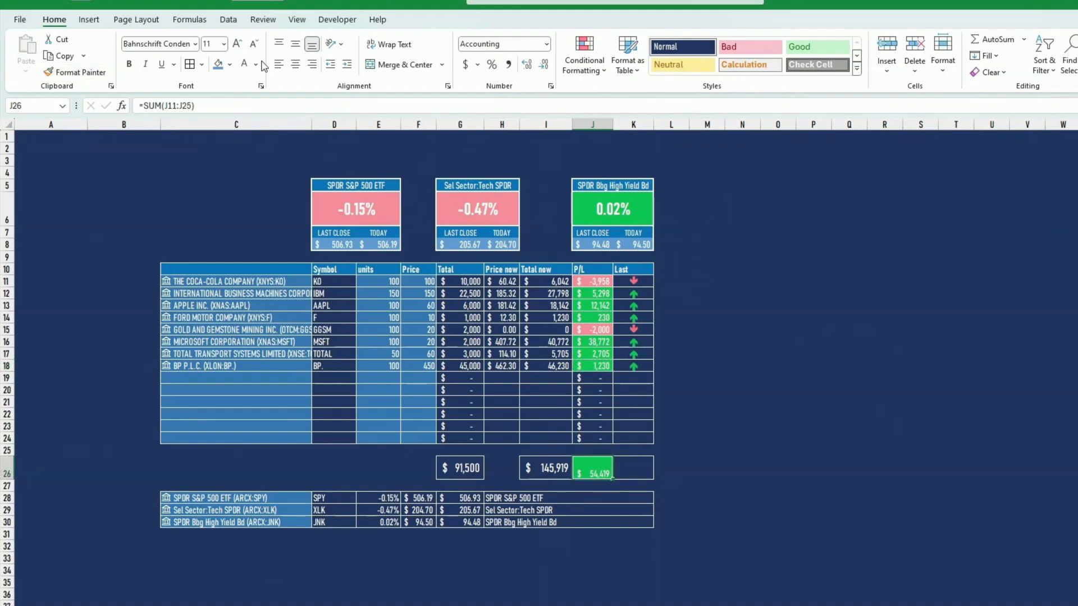
- Align the total P/L cell J26 to the vertical middle and set its font size to 14
{"action": "left_click", "coordinate": [296, 45]}
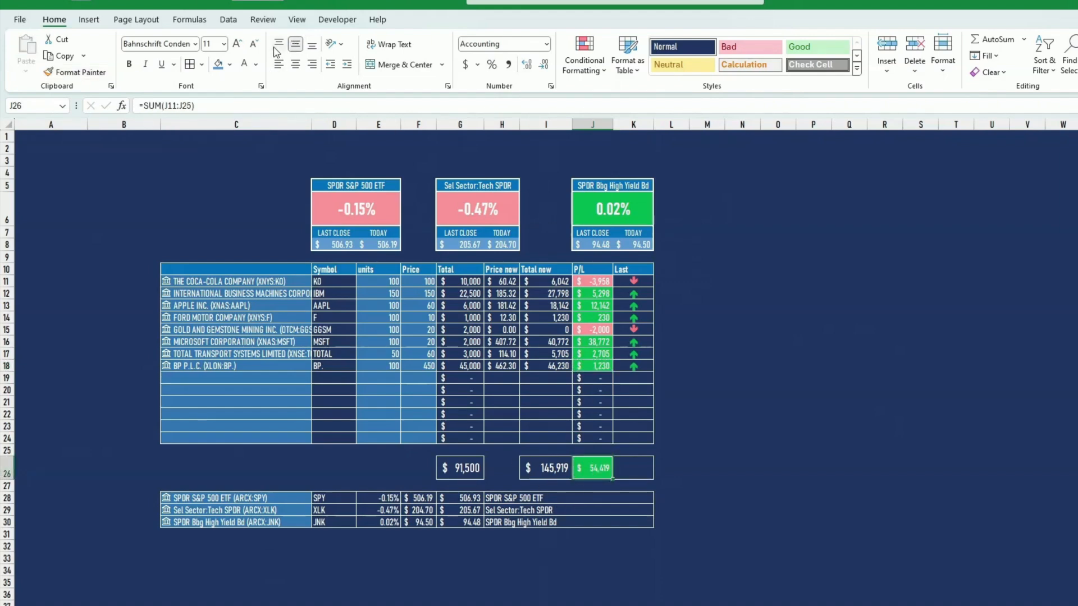
{"action": "left_click", "coordinate": [237, 45]}
{"action": "left_click", "coordinate": [237, 45]}
{"action": "left_click", "coordinate": [237, 45]}
{"action": "left_click", "coordinate": [253, 45]}
- Enter the formula =J26/G26 in K26 to calculate the total profit as a share of the invested amount
{"action": "left_click", "coordinate": [642, 469]}
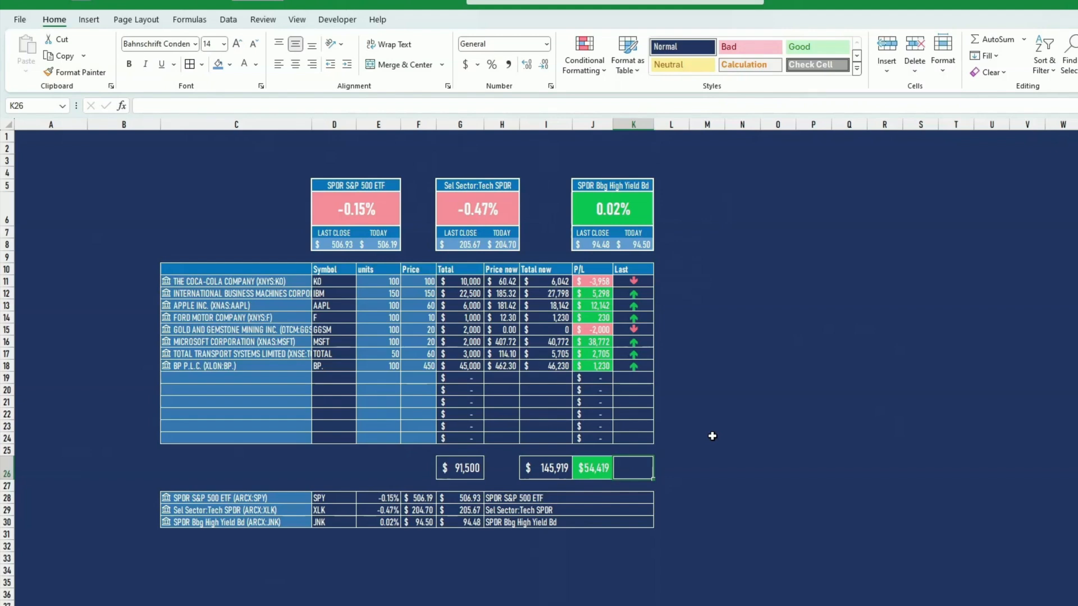
{"action": "type", "text": "="}
{"action": "key", "text": "Left"}
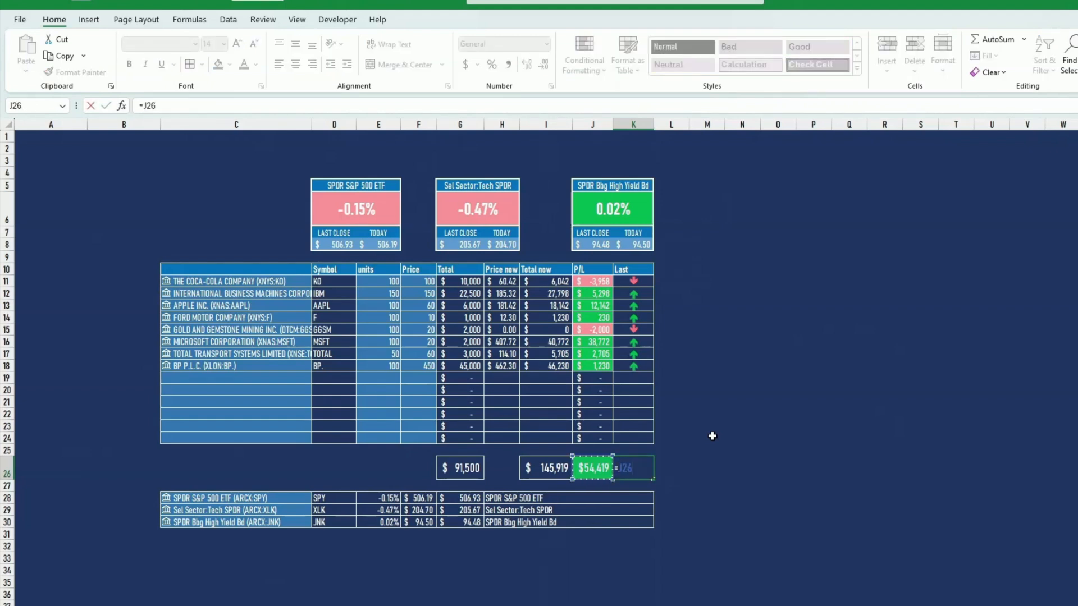
{"action": "type", "text": "/"}
{"action": "key", "text": "Left"}
{"action": "key", "text": "Left"}
{"action": "key", "text": "Left"}
{"action": "key", "text": "Left"}
{"action": "key", "text": "ctrl+Return"}
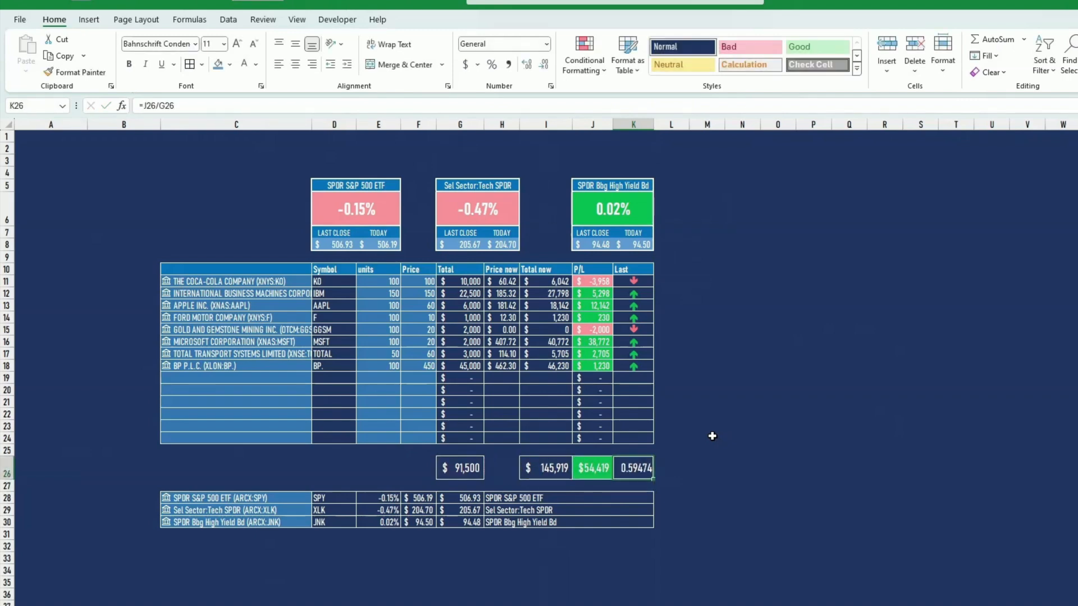
- Format K26 as a percentage and center it horizontally
{"action": "left_click", "coordinate": [492, 64]}
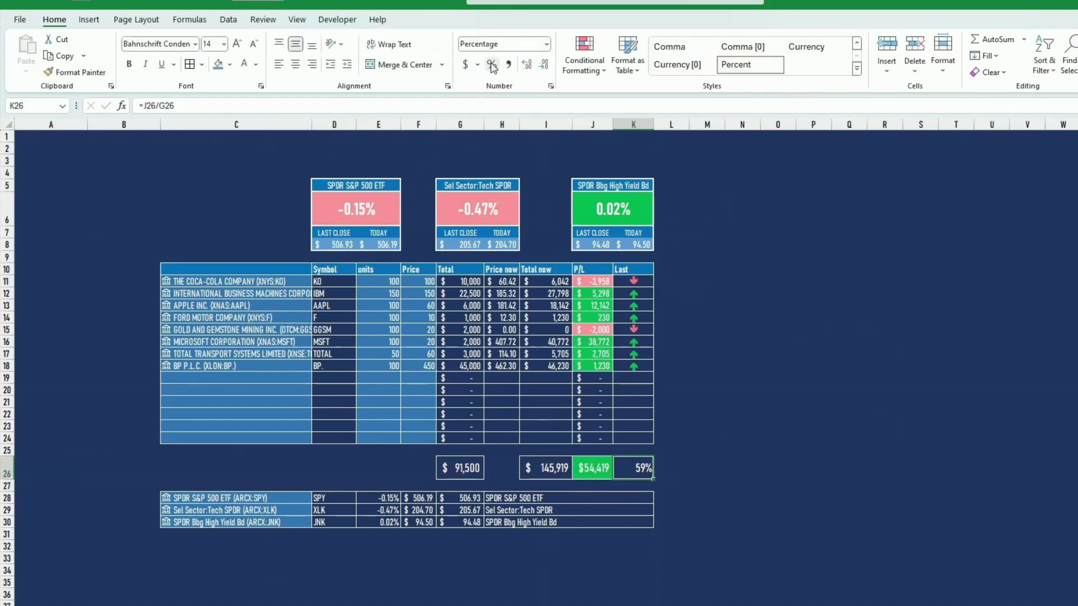
{"action": "left_click", "coordinate": [296, 64]}
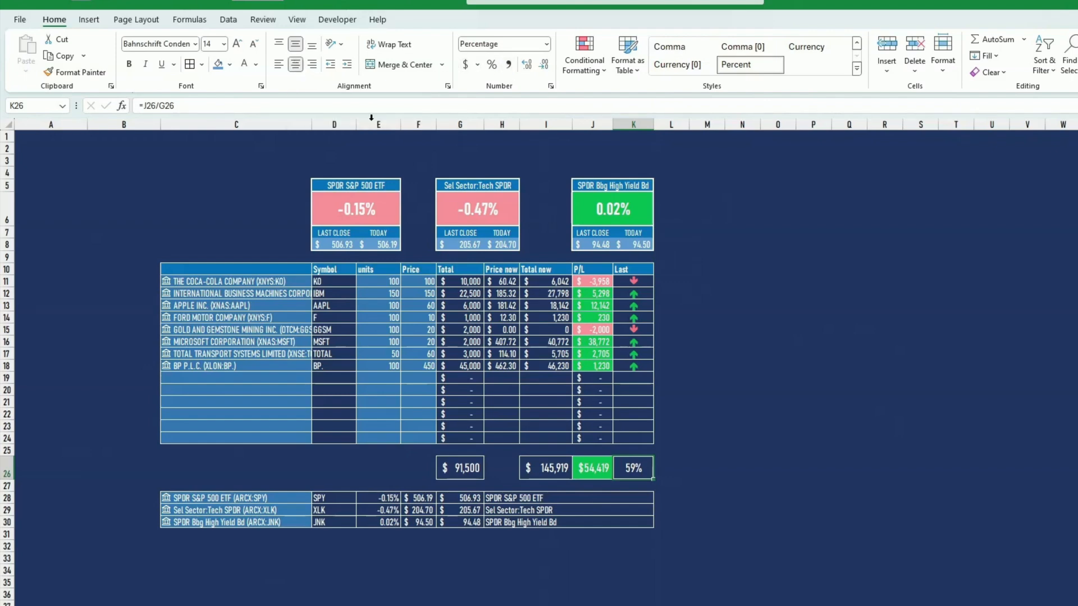
{"action": "left_click", "coordinate": [778, 437]}
- Try to copy the formatting of the High Yield card's percentage in J6 to K26
{"action": "left_click", "coordinate": [628, 219]}
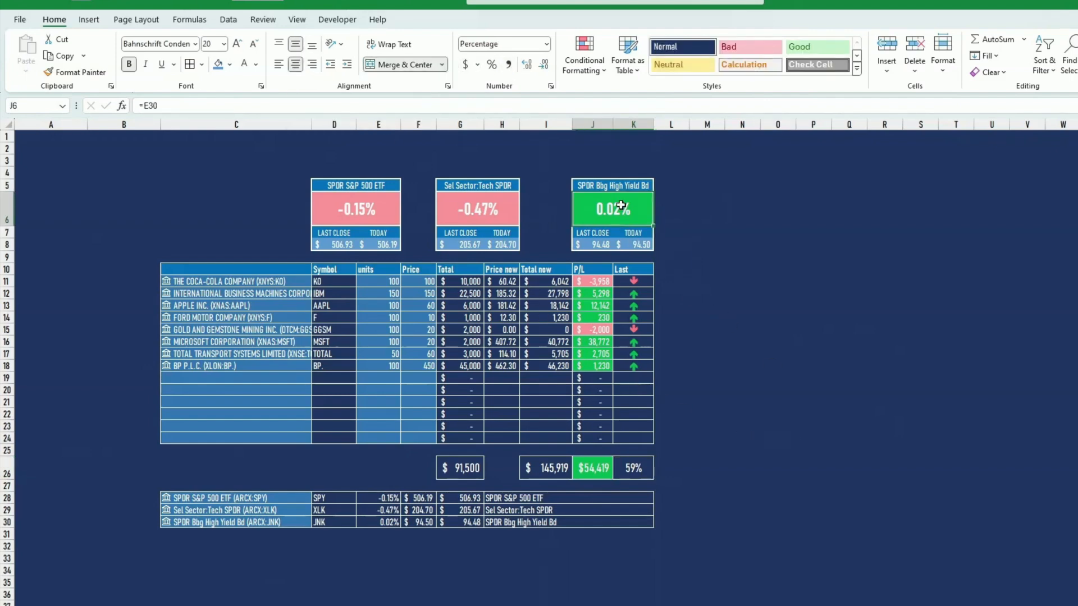
{"action": "left_click", "coordinate": [73, 71]}
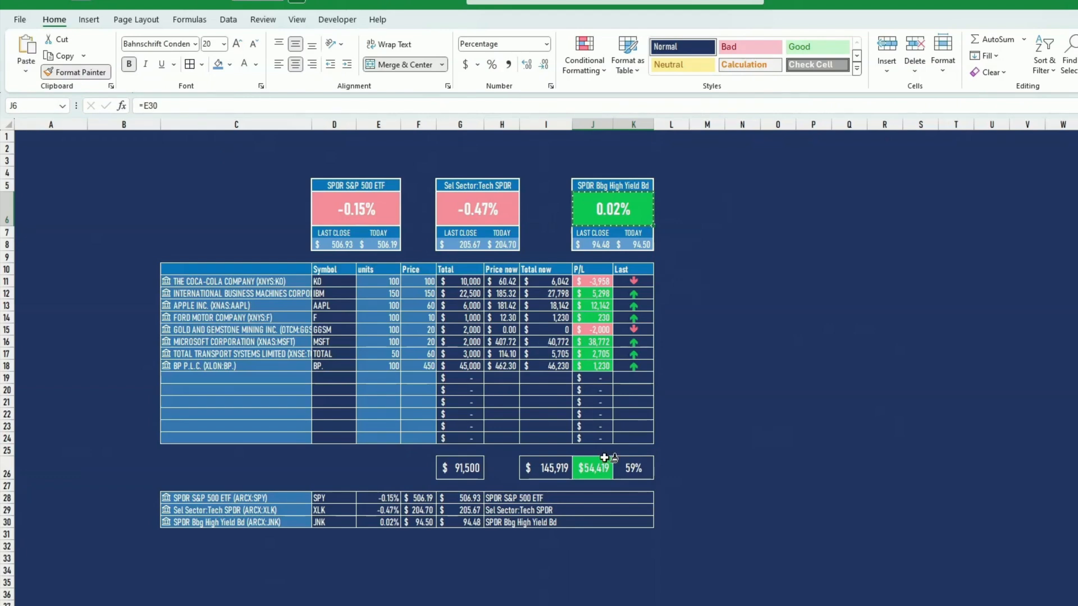
{"action": "left_click", "coordinate": [634, 468]}
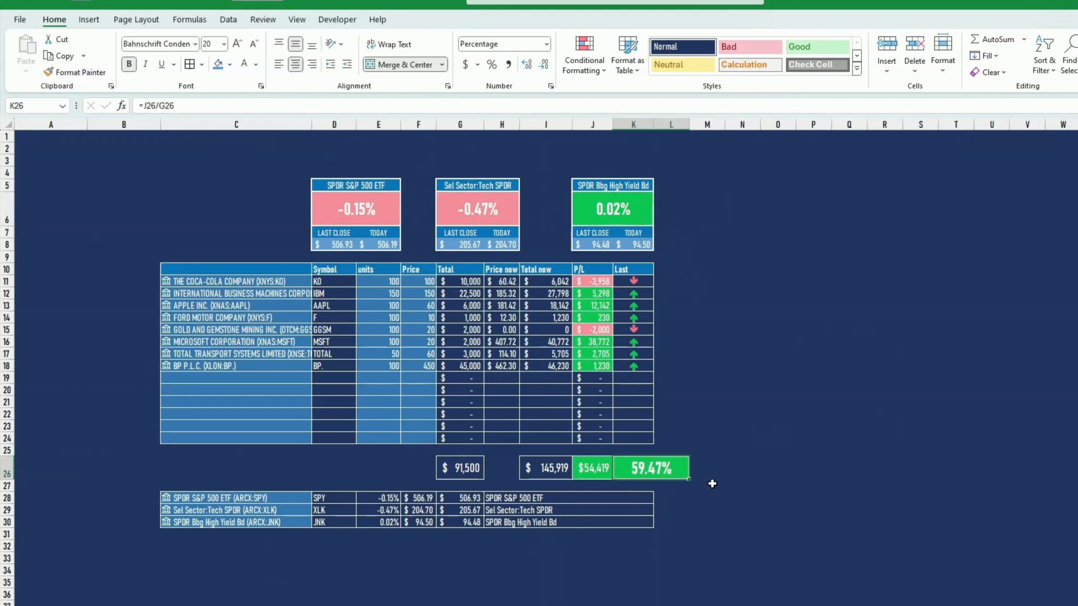
{"action": "key", "text": "ctrl+z"}
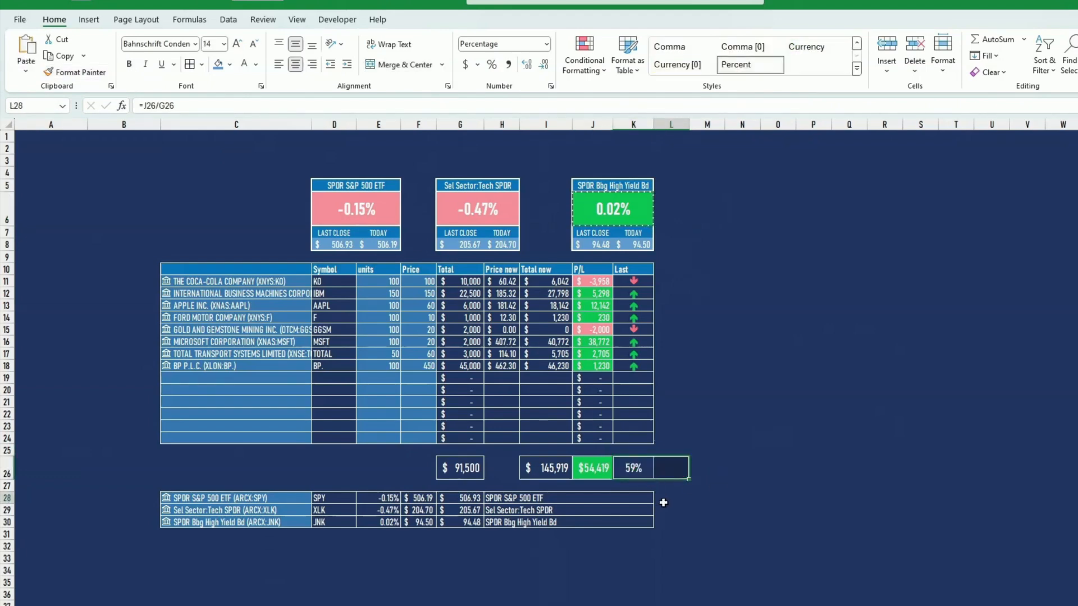
{"action": "left_click", "coordinate": [663, 499]}
- Copy the formatting of the total P/L cell J26 to the percentage return cell K26
{"action": "left_click", "coordinate": [642, 470]}
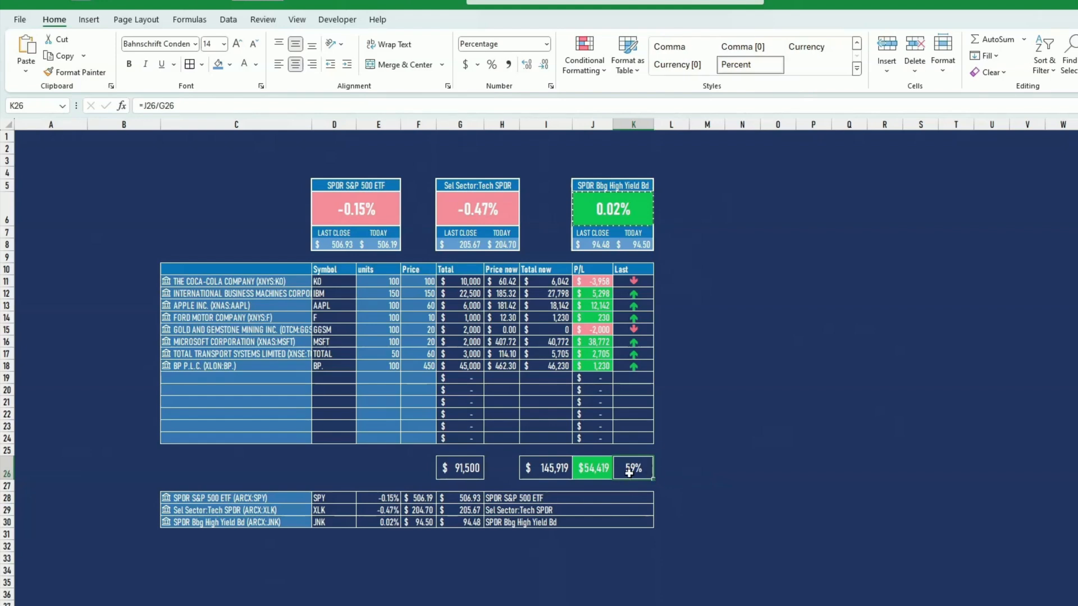
{"action": "left_click", "coordinate": [603, 473]}
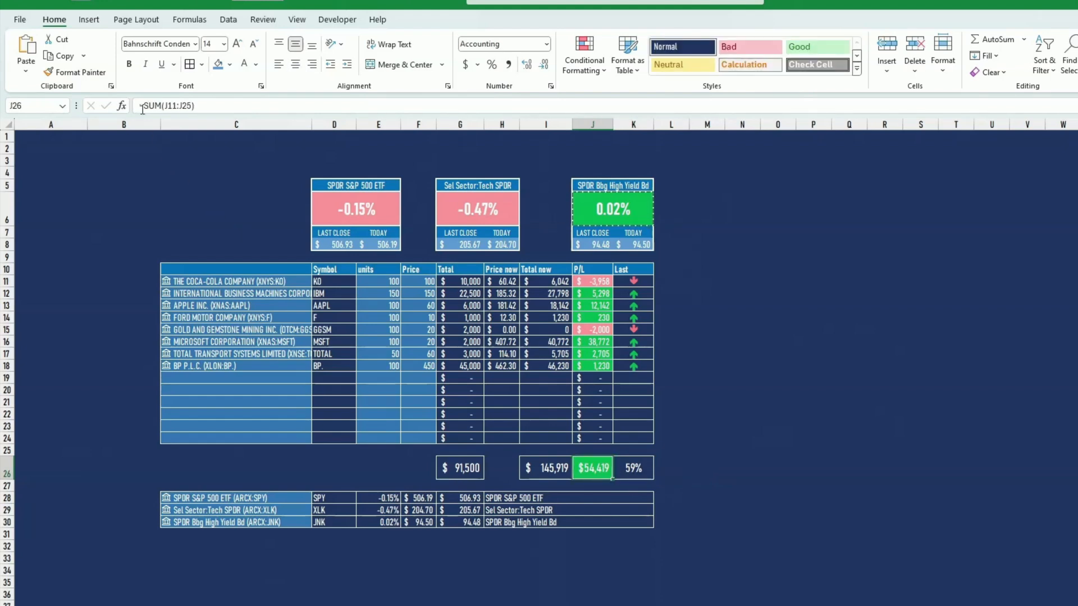
{"action": "left_click", "coordinate": [75, 72]}
{"action": "left_click", "coordinate": [645, 471]}
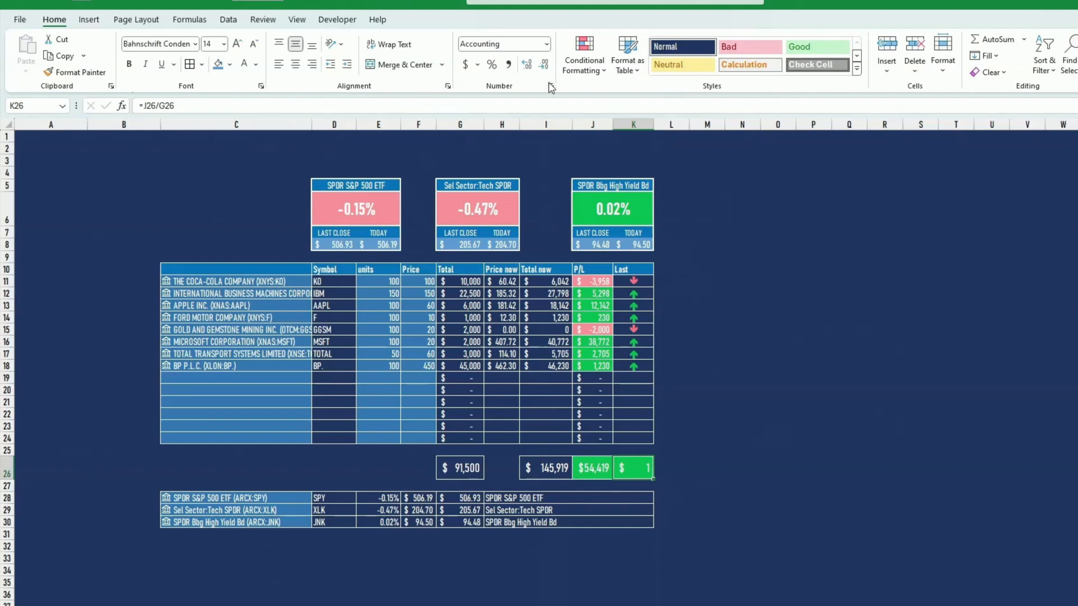
- Format K26 as a percentage with one decimal place and center it horizontally
{"action": "left_click", "coordinate": [492, 65]}
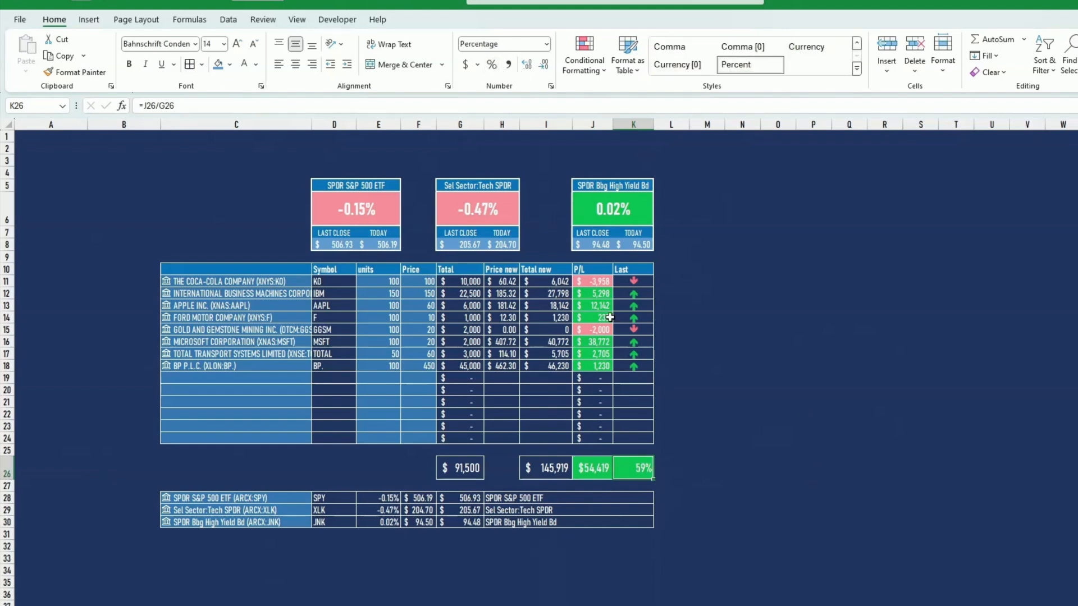
{"action": "left_click", "coordinate": [295, 65]}
{"action": "left_click", "coordinate": [740, 354]}
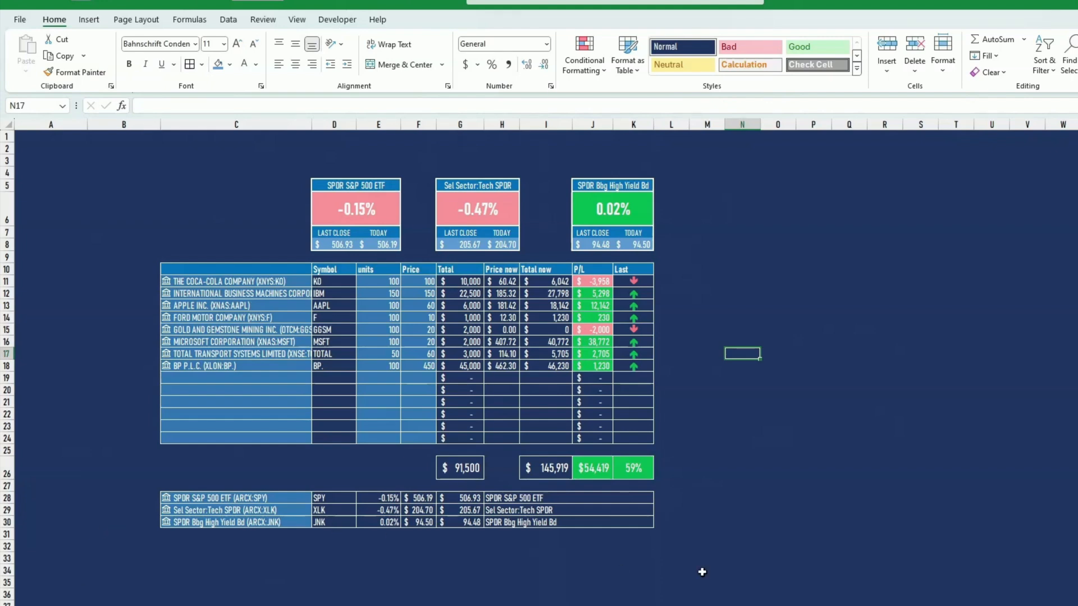
{"action": "left_click", "coordinate": [633, 468]}
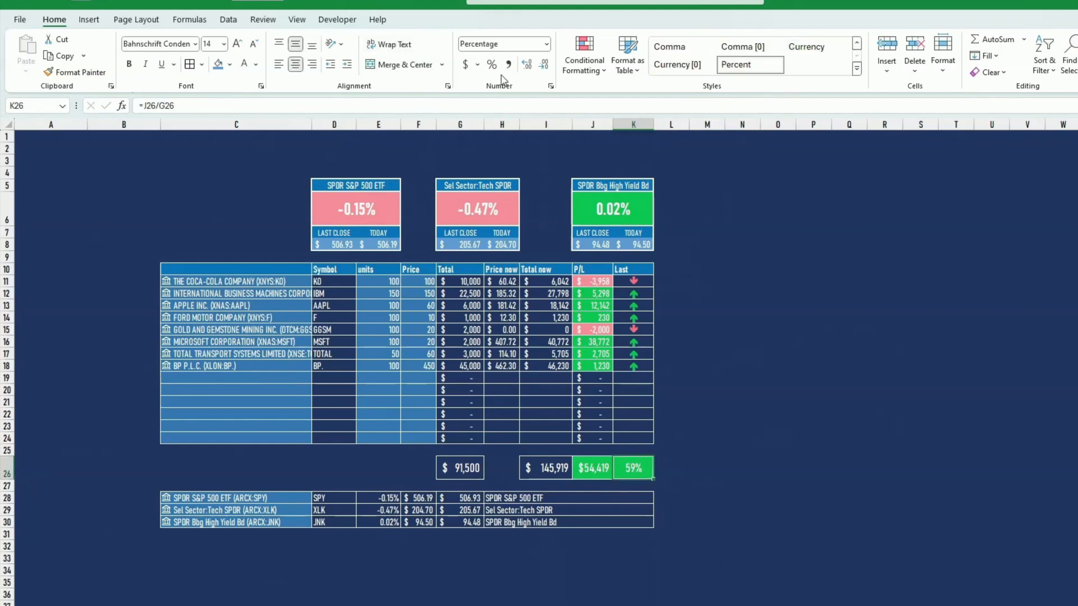
{"action": "left_click", "coordinate": [527, 64]}
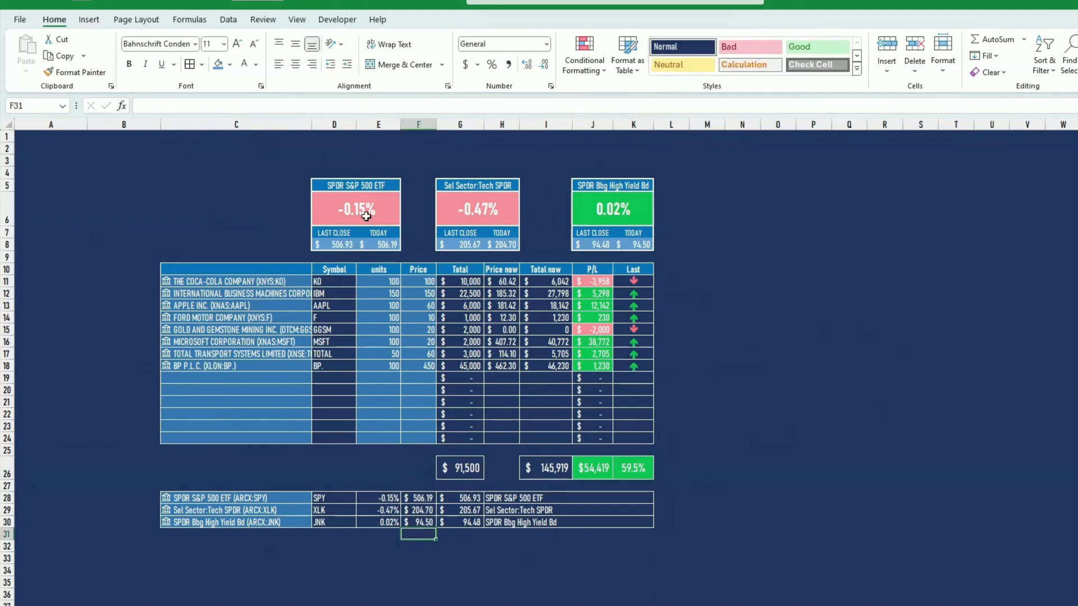
- Review the conditional formatting rules applied to the S&P 500 card's percentage in D6
{"action": "left_click", "coordinate": [366, 216]}
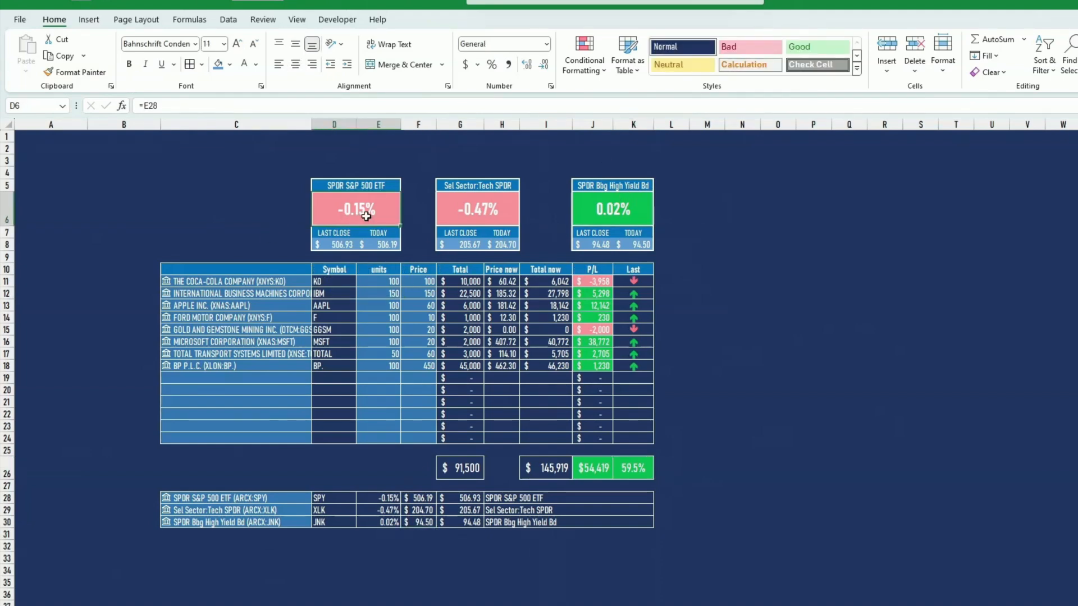
{"action": "left_click", "coordinate": [585, 62]}
{"action": "left_click", "coordinate": [631, 262]}
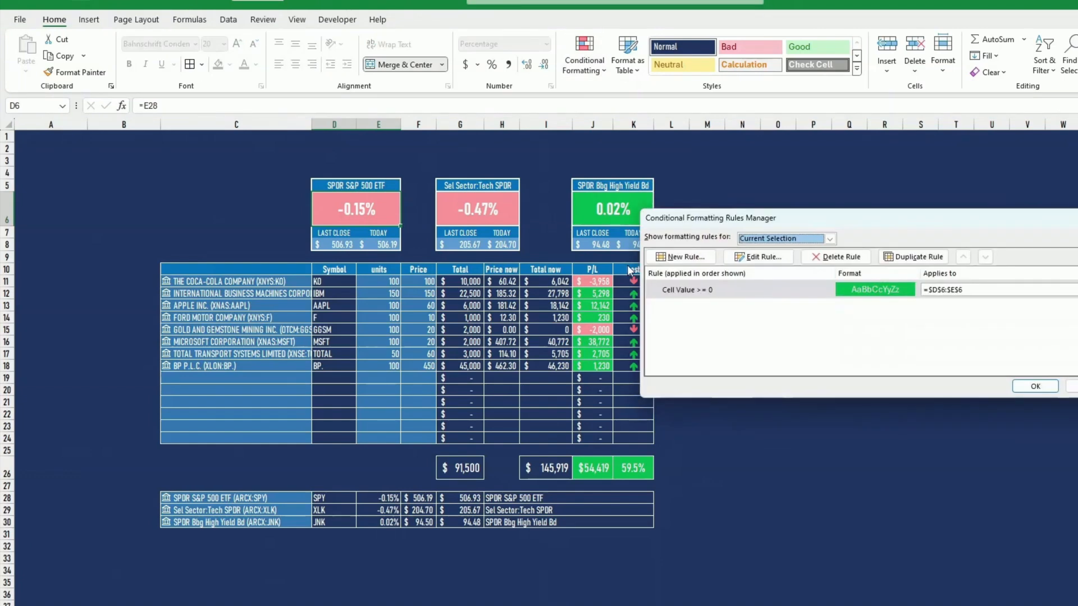
{"action": "left_click", "coordinate": [745, 295]}
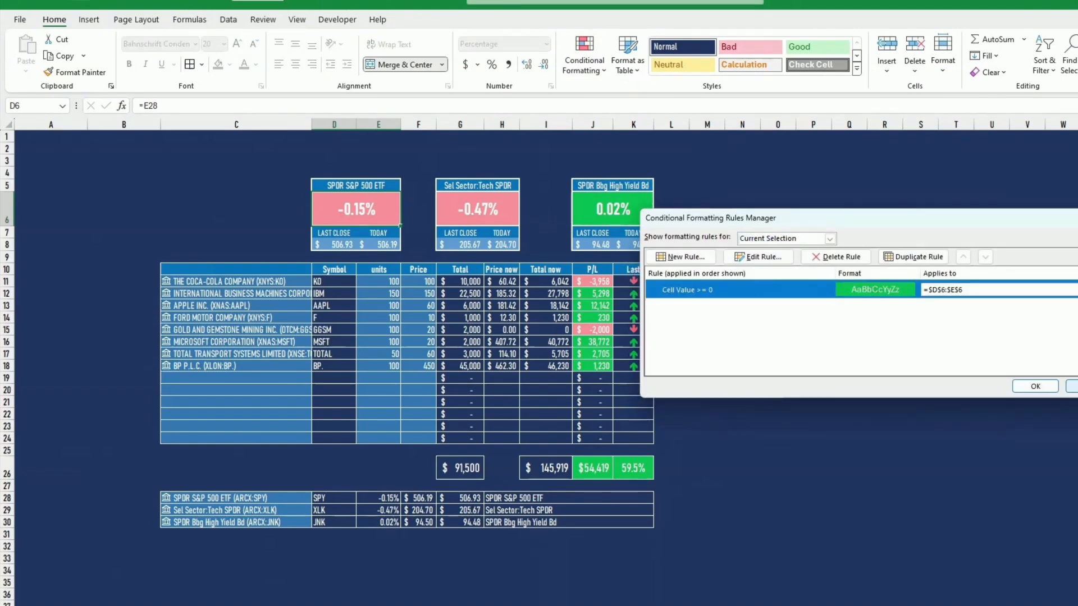
{"action": "left_click", "coordinate": [1074, 386]}
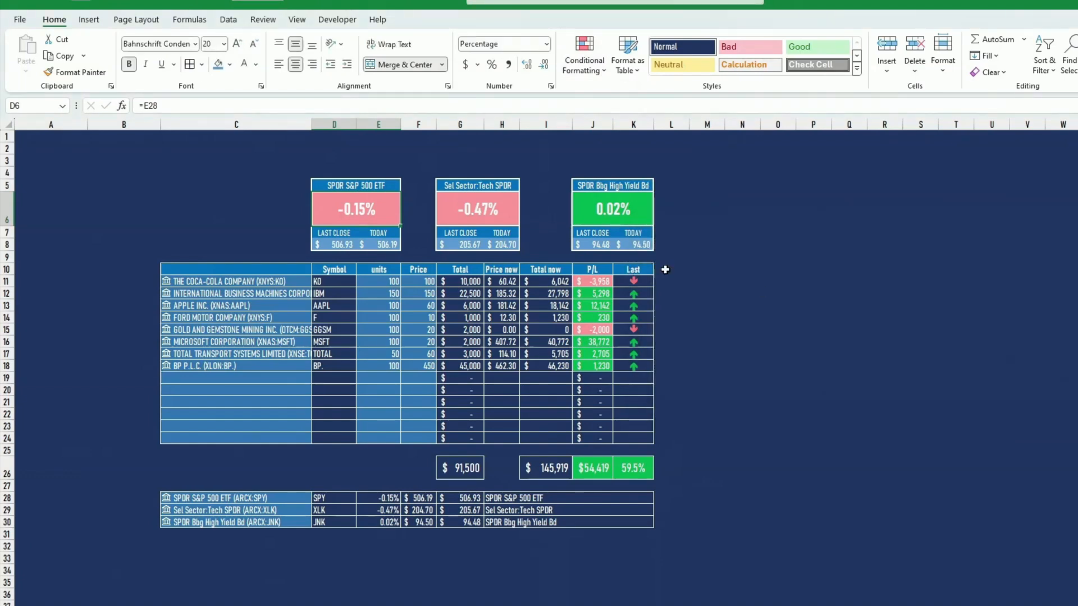
- Give the S&P 500 card's percentage cell D6 a slightly deeper custom pink-red fill
{"action": "left_click", "coordinate": [230, 65]}
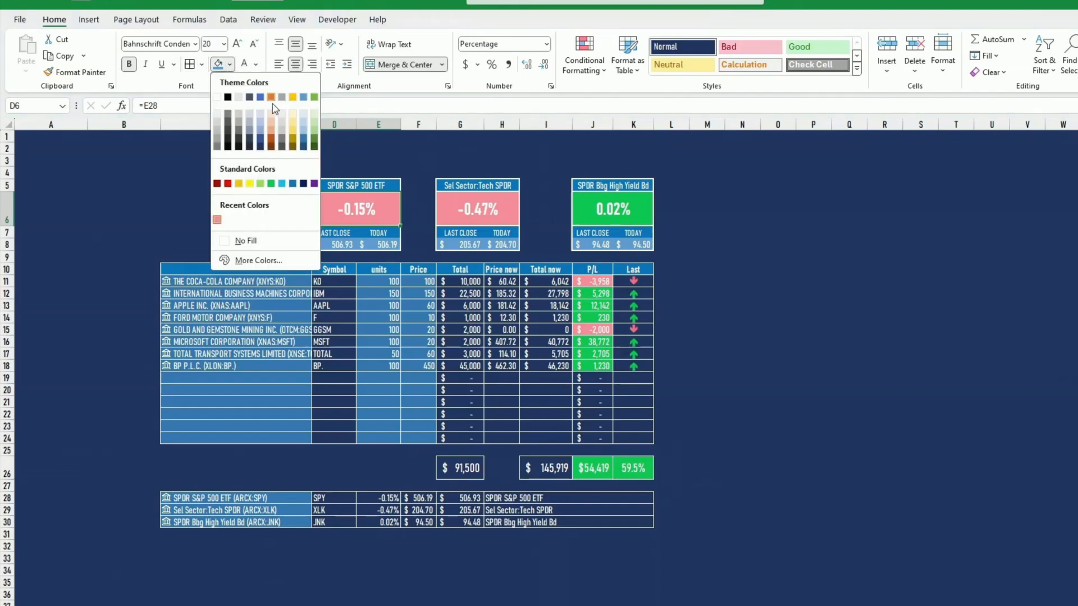
{"action": "left_click", "coordinate": [258, 261]}
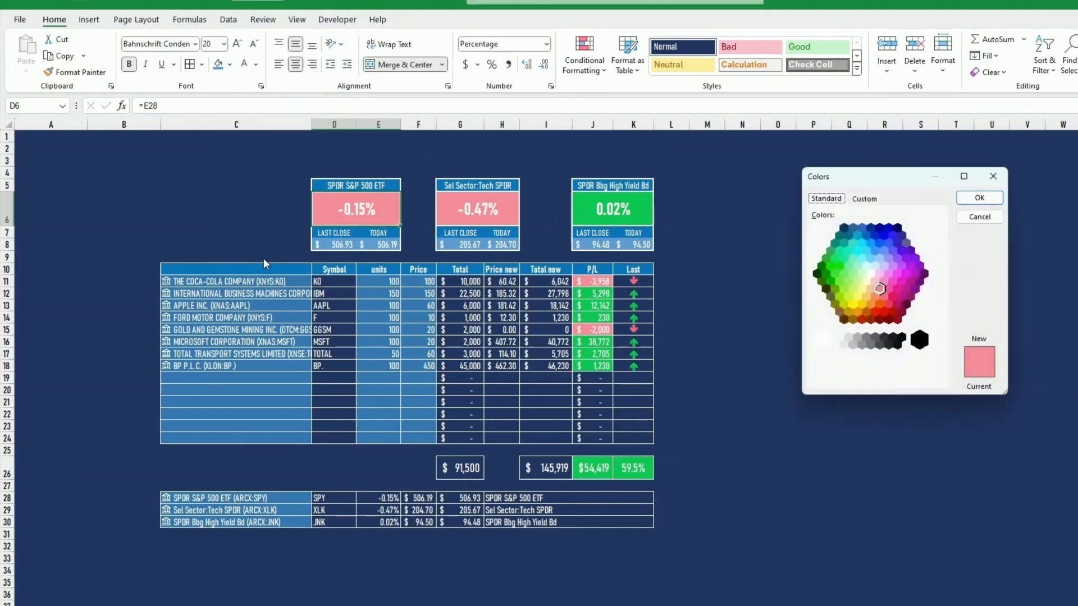
{"action": "left_click", "coordinate": [872, 200]}
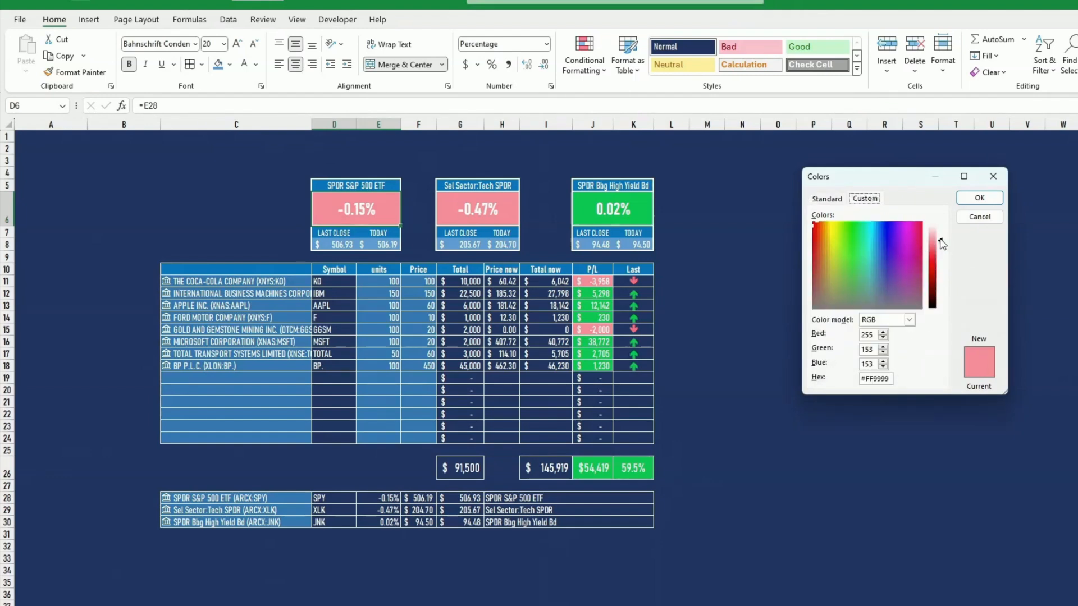
{"action": "left_click_drag", "start_coordinate": [940, 241], "coordinate": [942, 248]}
{"action": "left_click", "coordinate": [976, 198]}
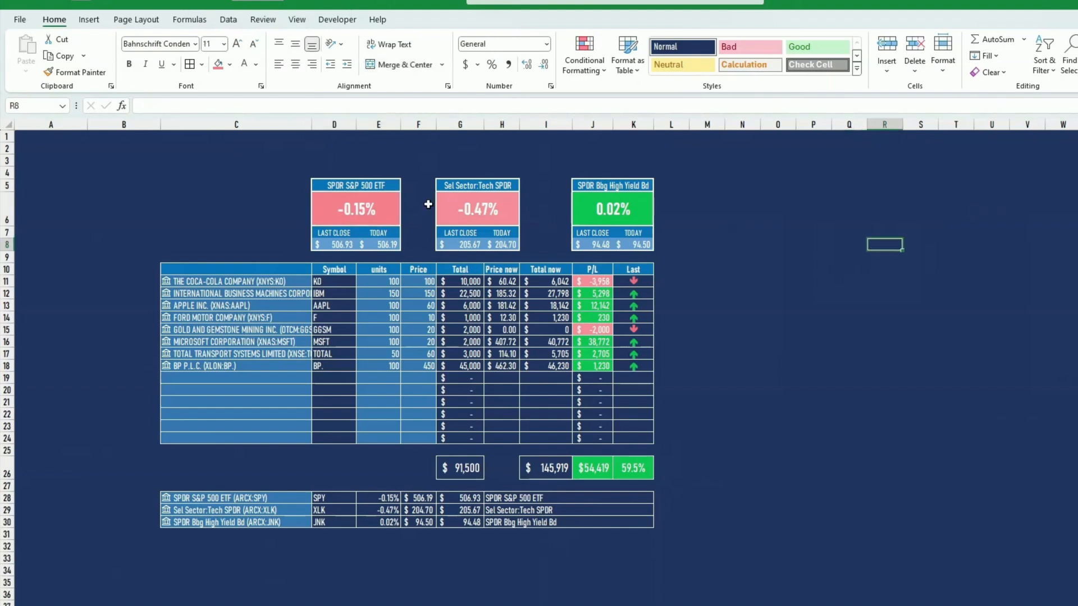
- Copy the formatting of D6 to the percentage cells of the Tech and High Yield cards, G6 and J6
{"action": "left_click", "coordinate": [88, 79]}
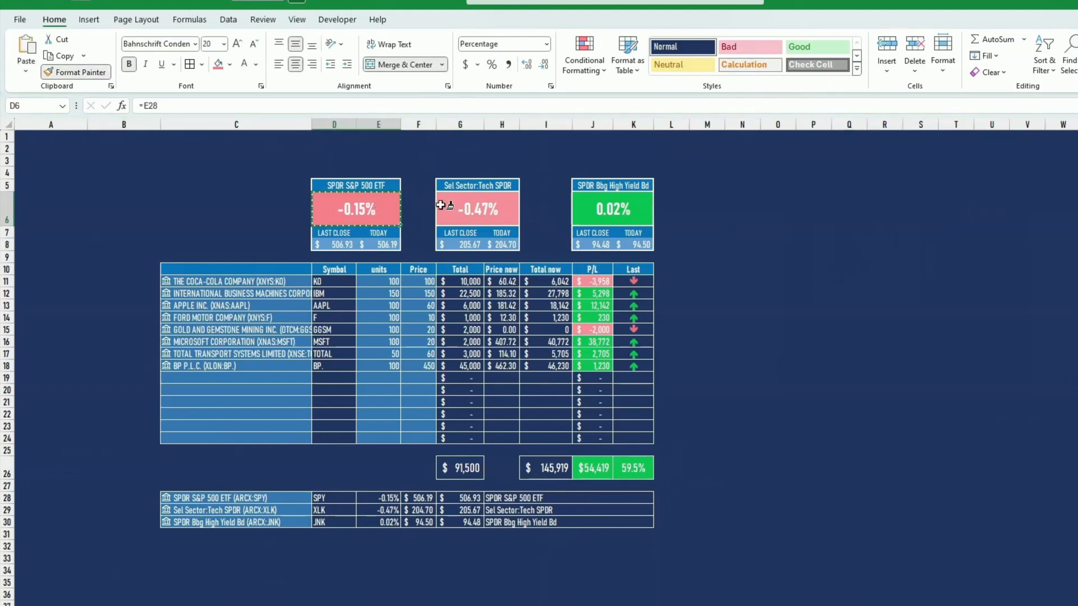
{"action": "left_click", "coordinate": [481, 209]}
{"action": "left_click", "coordinate": [86, 73]}
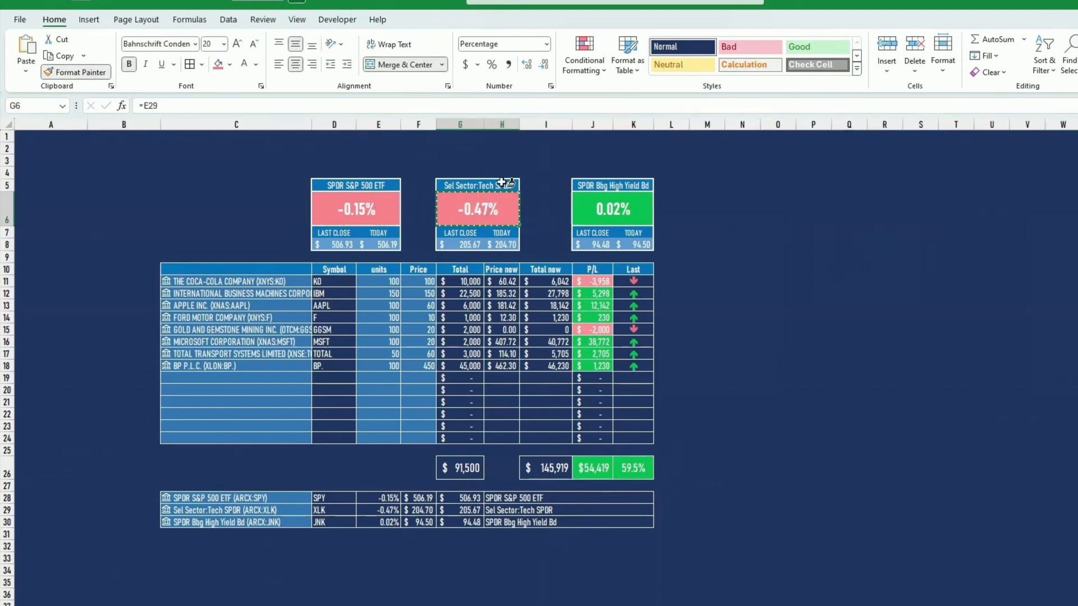
{"action": "left_click", "coordinate": [613, 207]}
{"action": "left_click", "coordinate": [777, 257]}
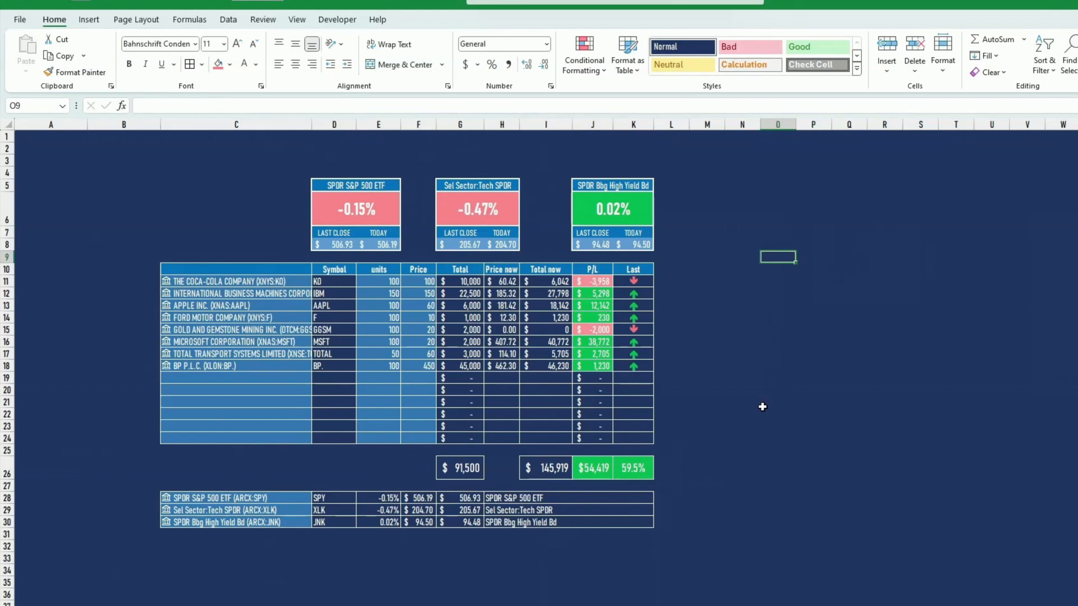
- Increase the height of the ETF data rows 28 to 30 and align their contents to the vertical middle
{"action": "left_click", "coordinate": [247, 201]}
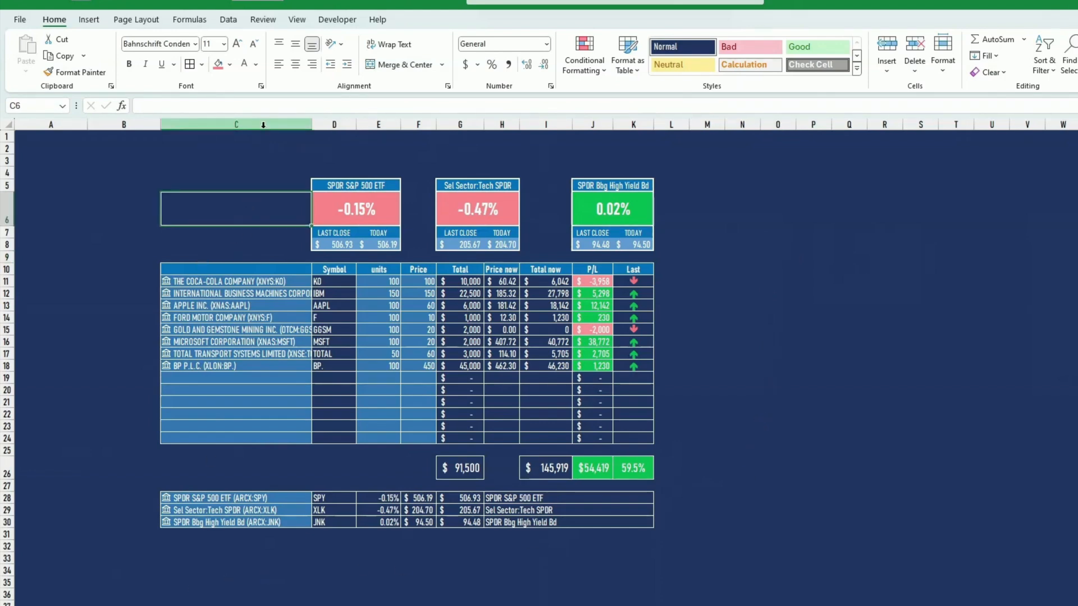
{"action": "left_click", "coordinate": [264, 176]}
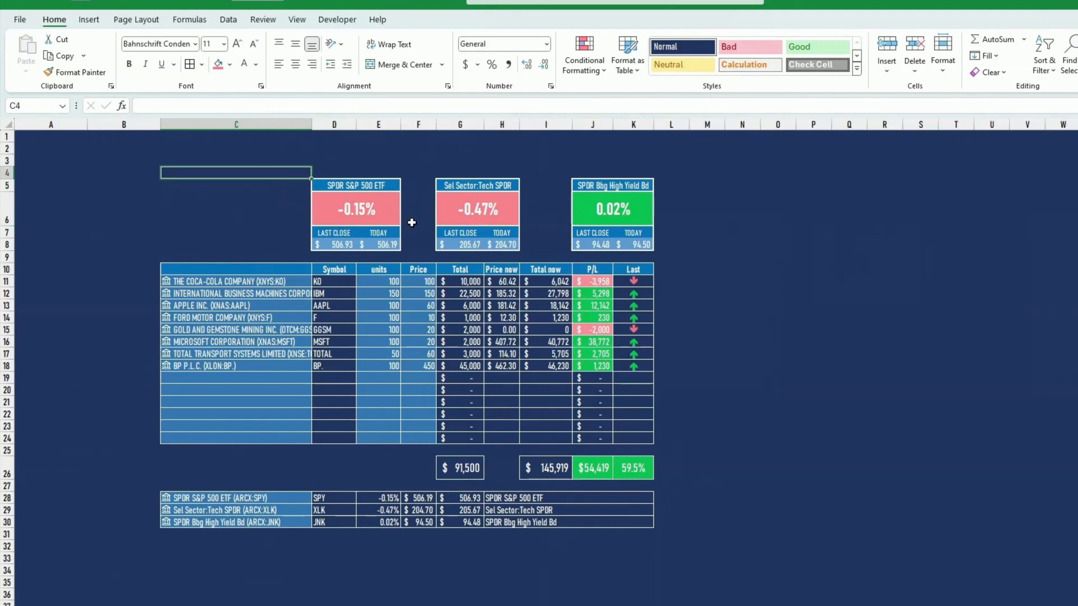
{"action": "left_click", "coordinate": [264, 498]}
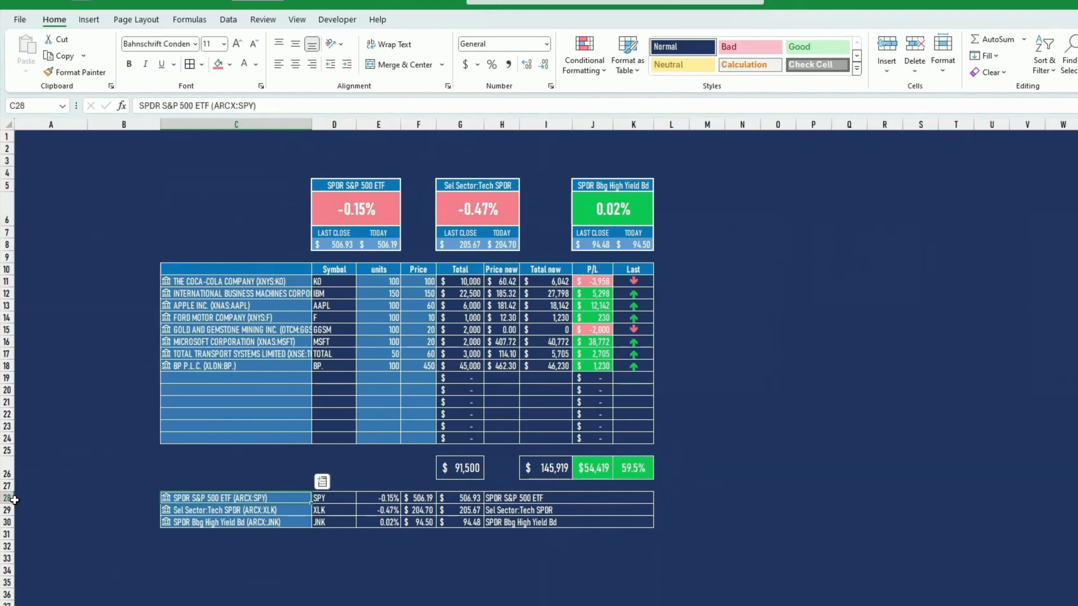
{"action": "left_click_drag", "start_coordinate": [8, 498], "coordinate": [10, 526]}
{"action": "left_click_drag", "start_coordinate": [10, 530], "coordinate": [10, 533]}
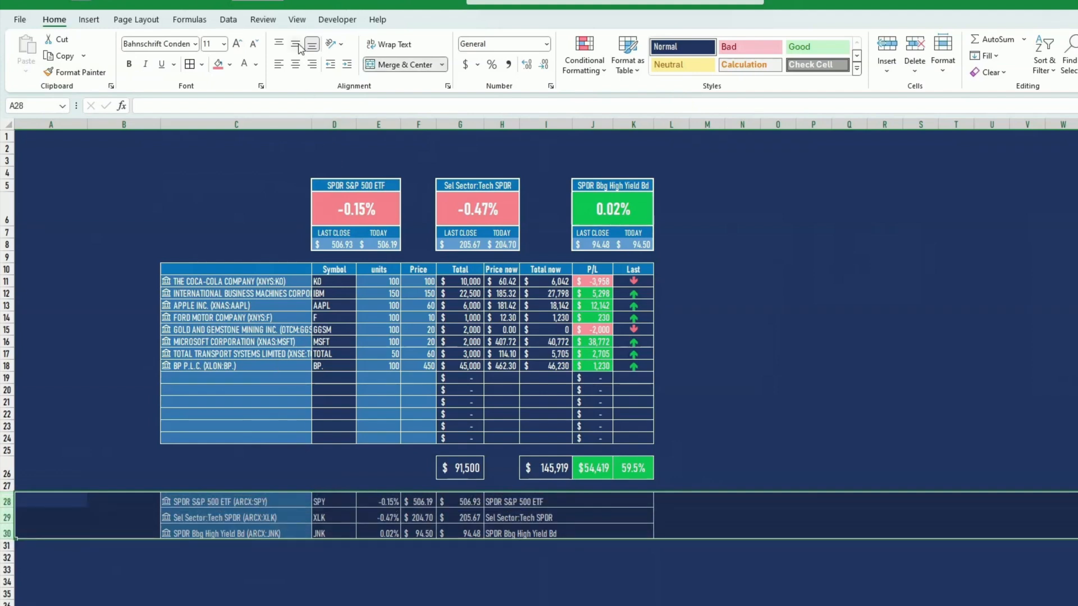
{"action": "left_click", "coordinate": [274, 209]}
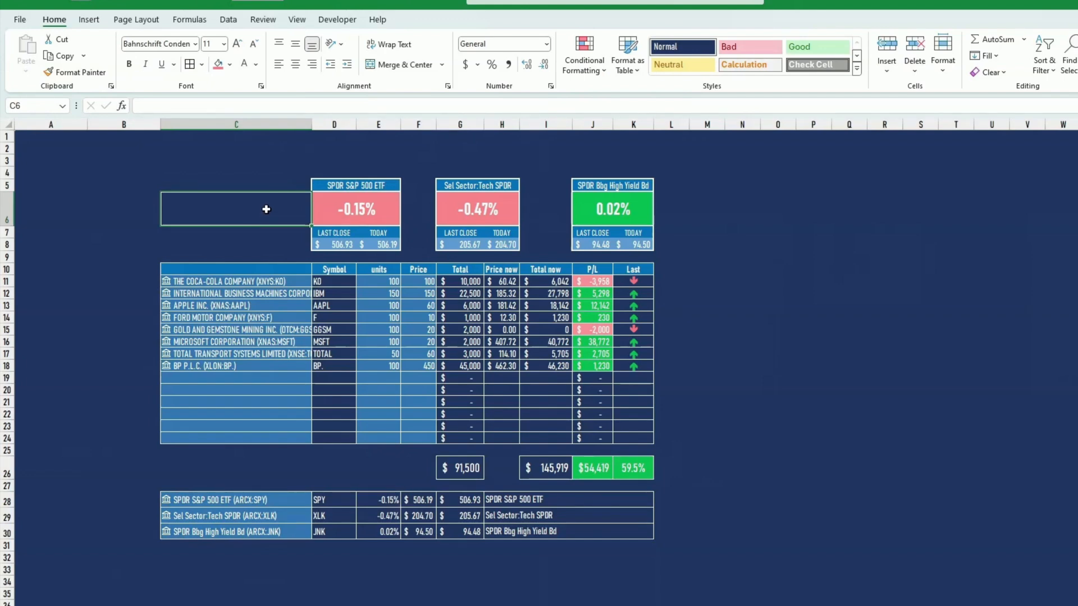
- Group column C with the stock and ETF names into an outline and collapse it
{"action": "left_click", "coordinate": [92, 217]}
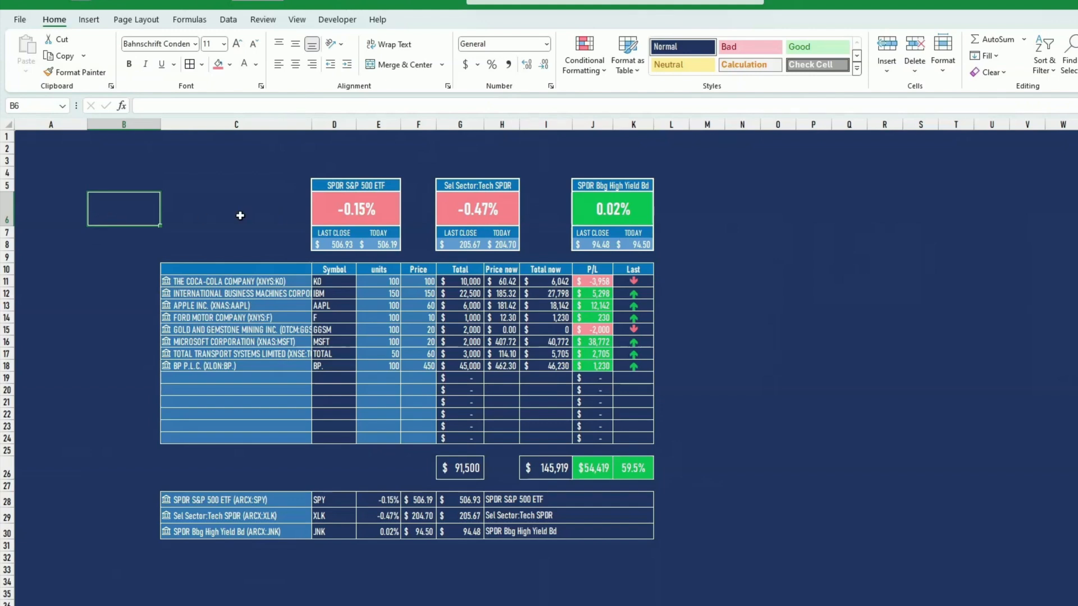
{"action": "left_click", "coordinate": [247, 202]}
{"action": "left_click", "coordinate": [260, 124]}
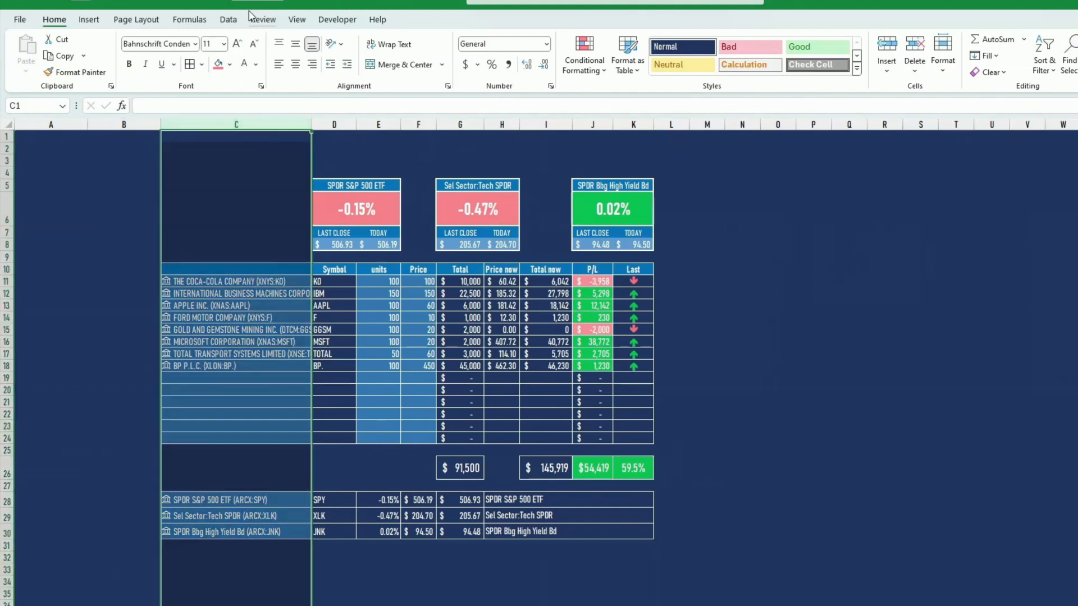
{"action": "left_click", "coordinate": [229, 20]}
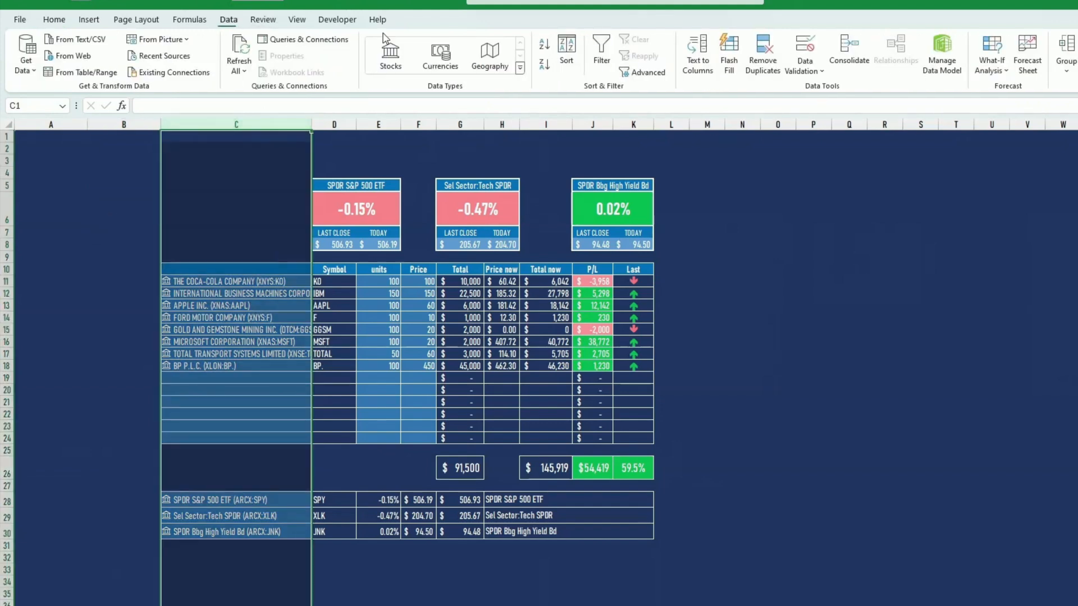
{"action": "left_click", "coordinate": [1066, 51]}
{"action": "left_click", "coordinate": [335, 126]}
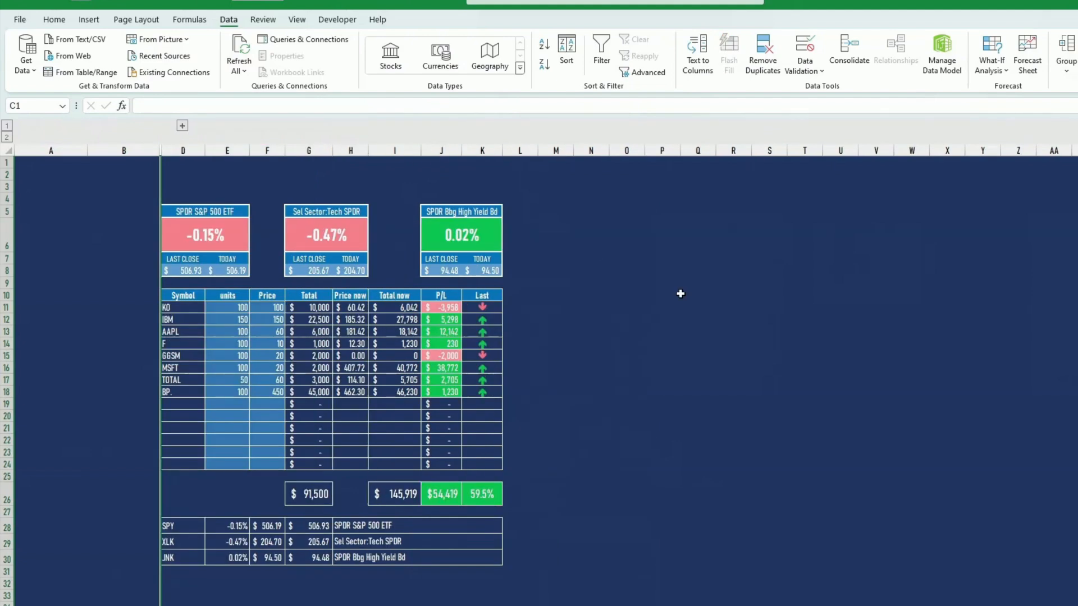
{"action": "left_click", "coordinate": [769, 355]}
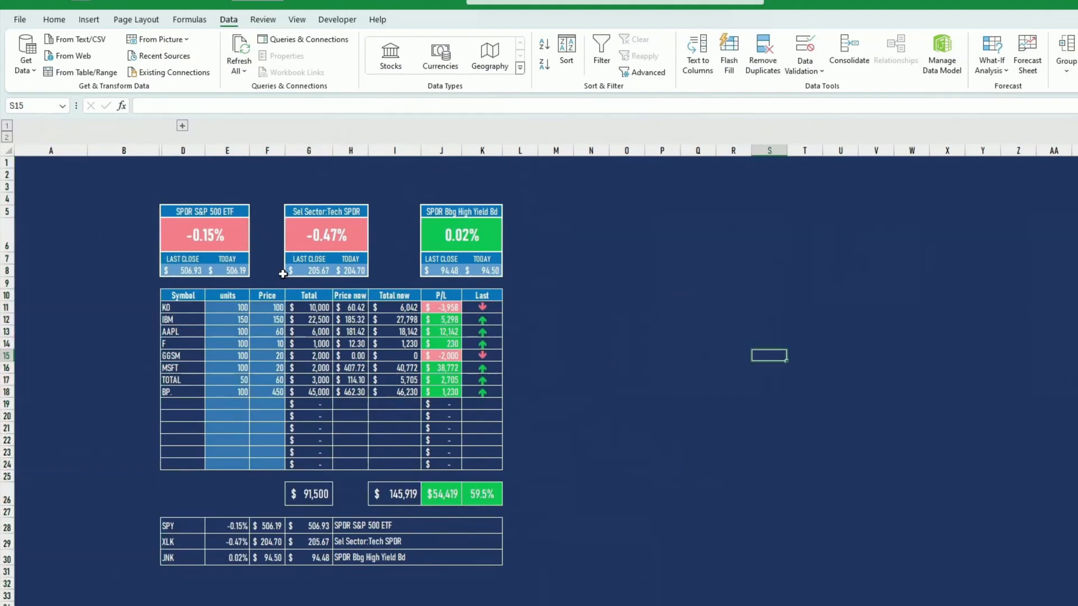
{"action": "left_click", "coordinate": [197, 154]}
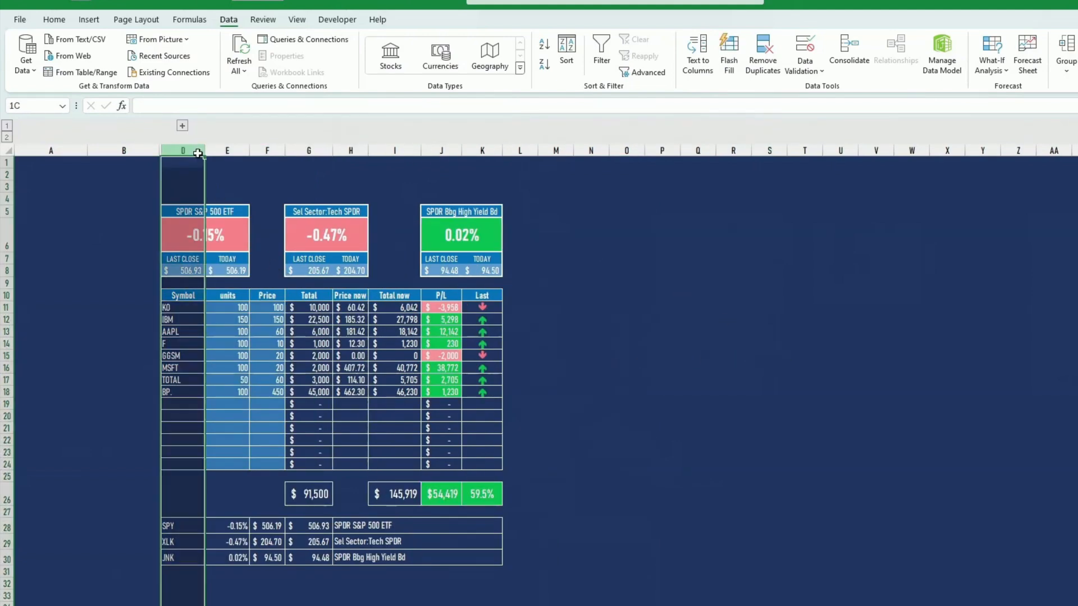
{"action": "left_click", "coordinate": [630, 403]}
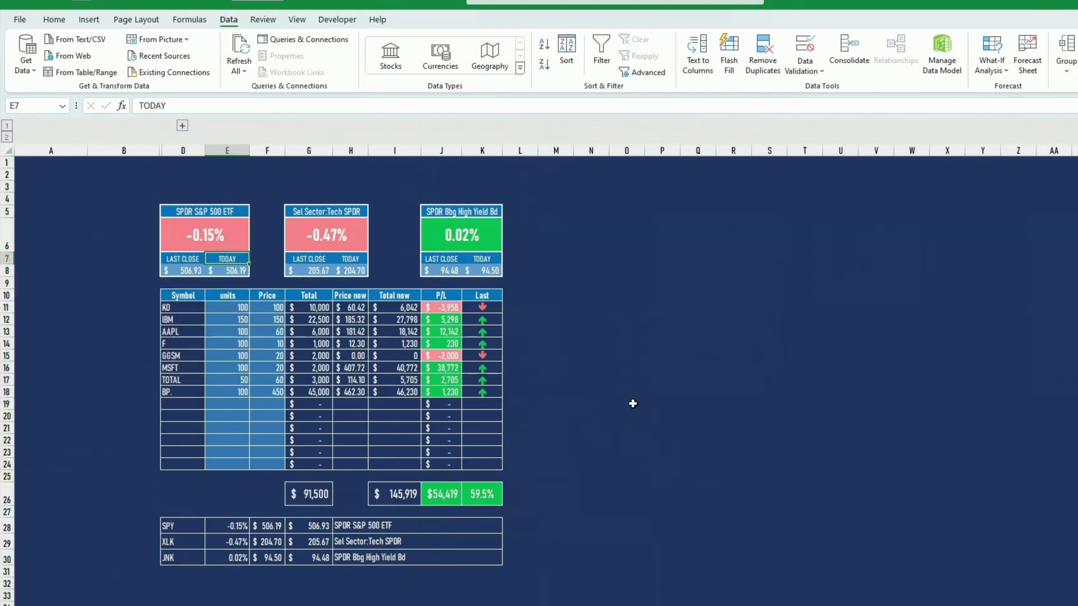
- Expand the grouped column C and copy the dark formatting of D11 to the names in C11:C24 and C28:C30
{"action": "left_click", "coordinate": [182, 127]}
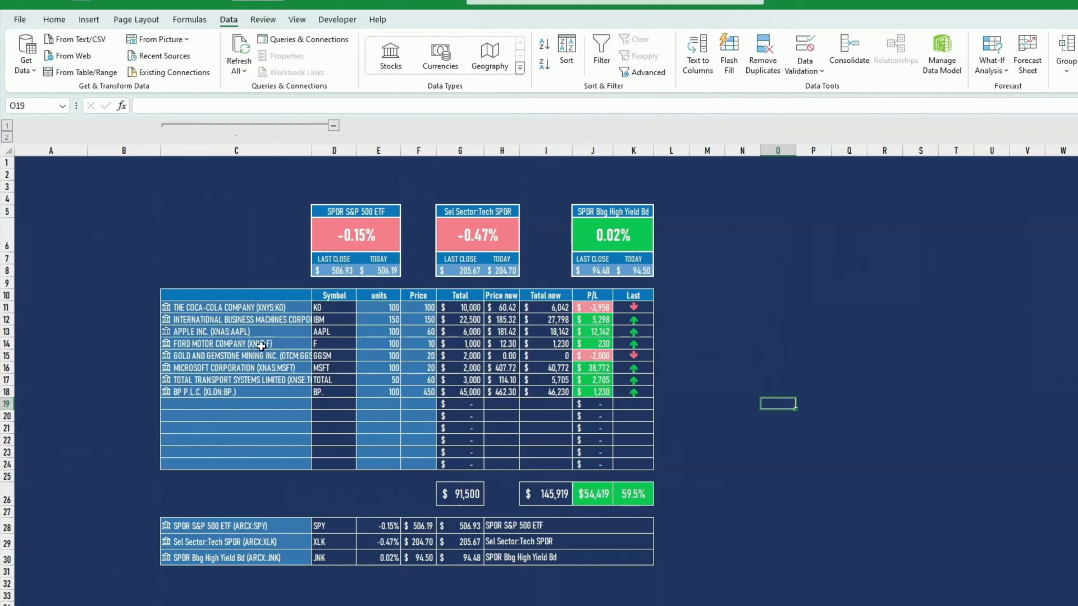
{"action": "left_click", "coordinate": [322, 307]}
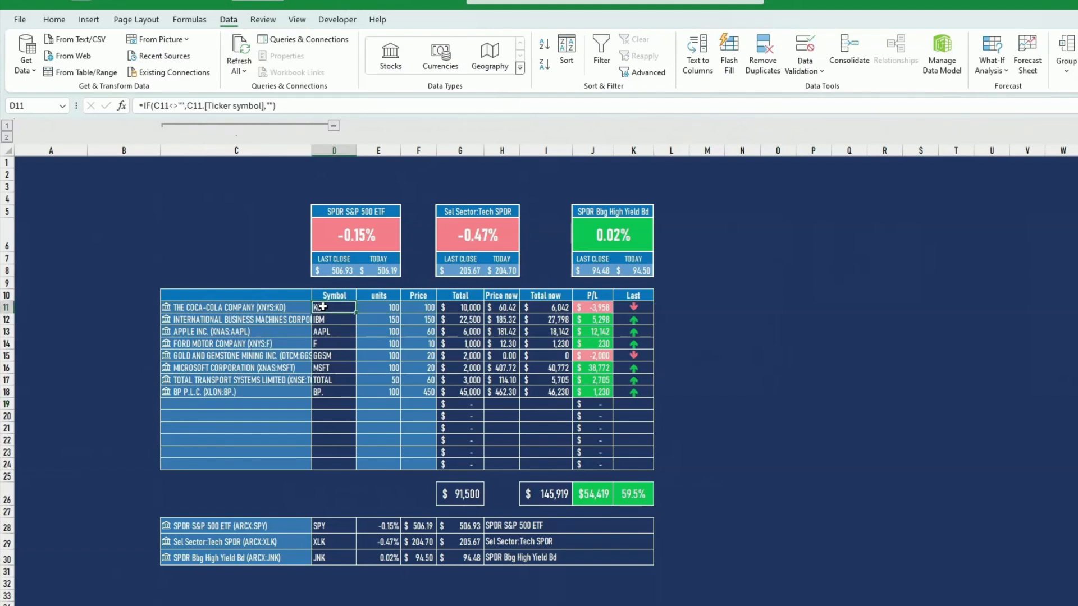
{"action": "left_click", "coordinate": [54, 19]}
{"action": "left_click", "coordinate": [76, 71]}
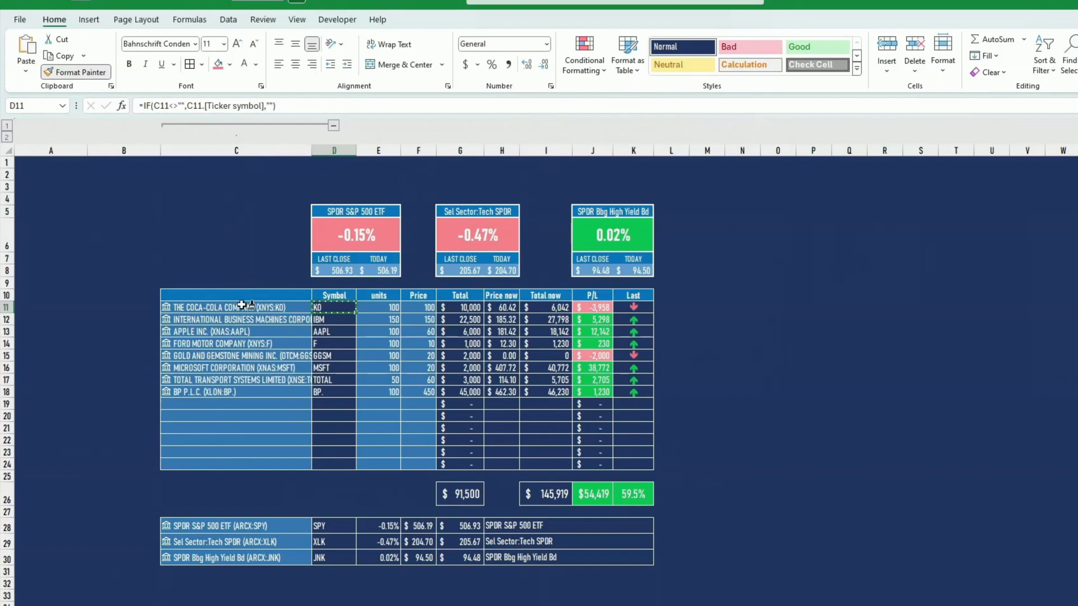
{"action": "left_click_drag", "start_coordinate": [236, 307], "coordinate": [247, 461]}
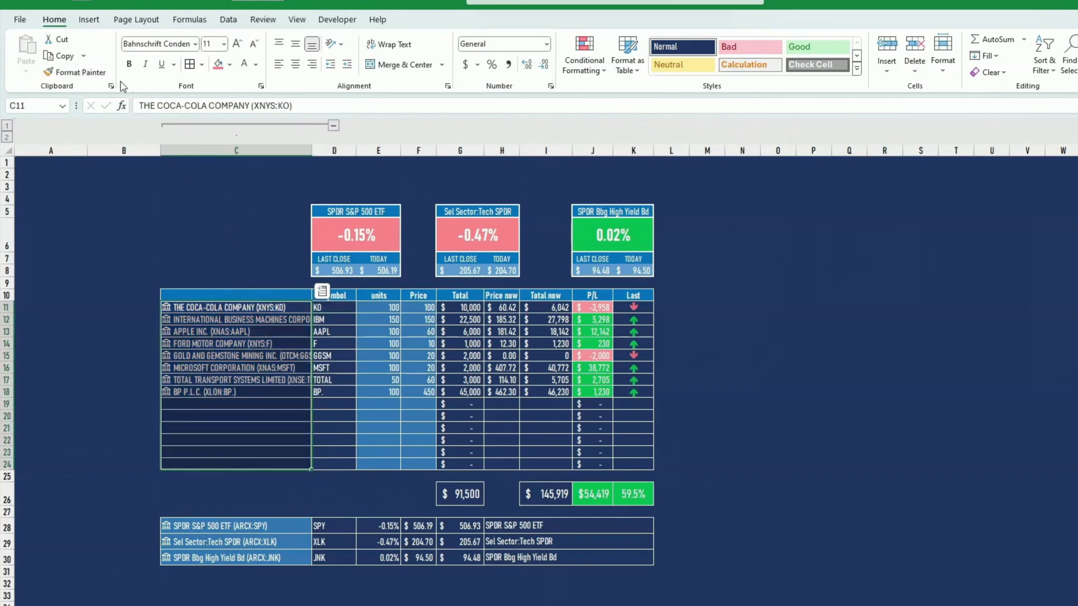
{"action": "left_click", "coordinate": [99, 73]}
{"action": "left_click_drag", "start_coordinate": [293, 531], "coordinate": [293, 557]}
{"action": "left_click", "coordinate": [247, 235]}
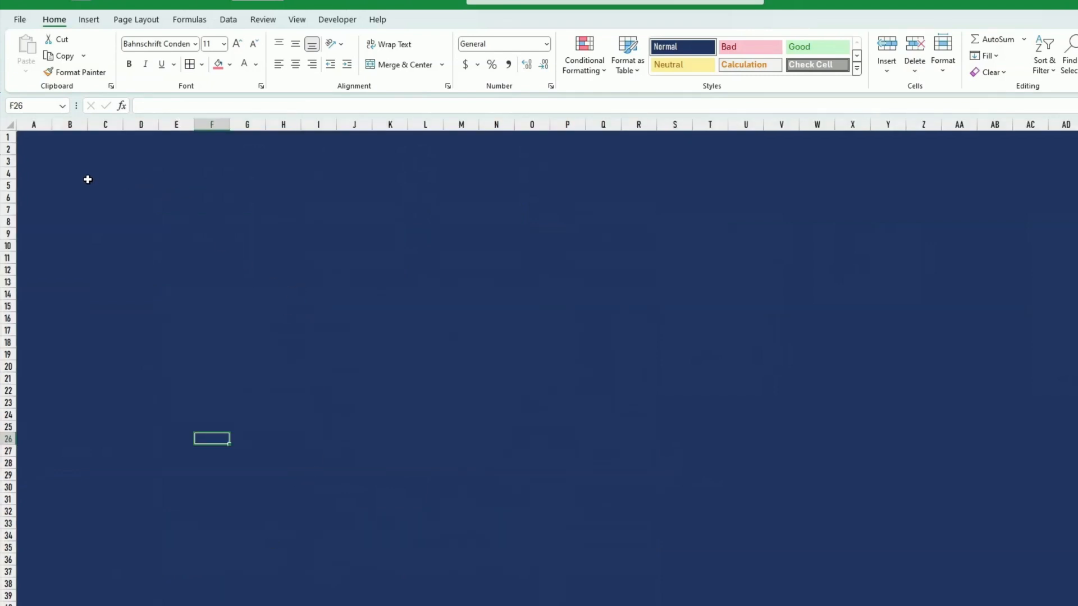
- Enter the labels Start Date, End Date and Type of chart in E4:E6 of the Settings sheet
{"action": "left_click", "coordinate": [177, 174]}
{"action": "type", "text": "S"}
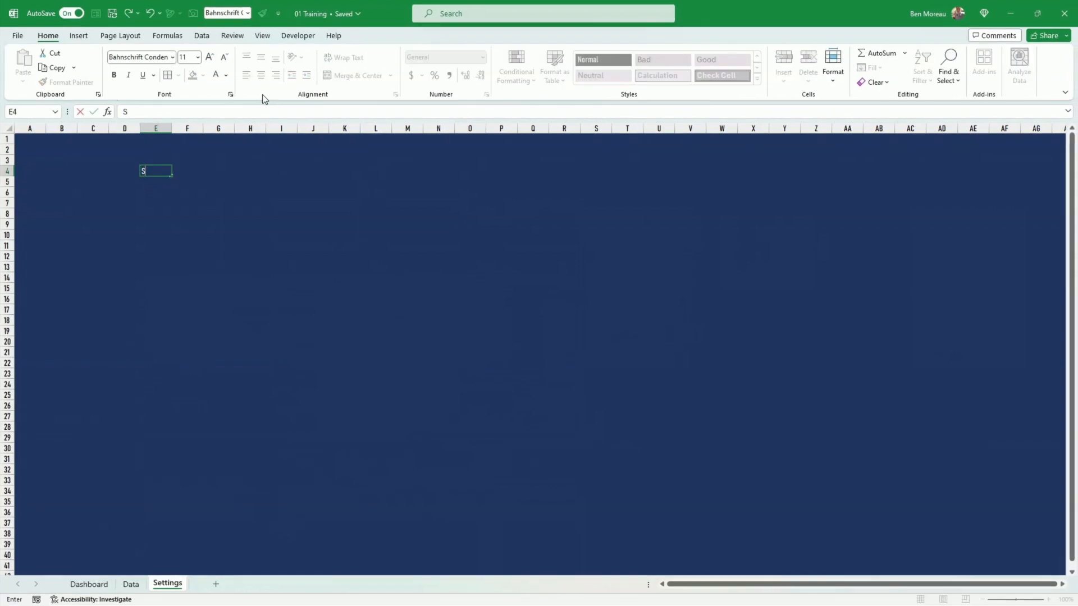
{"action": "type", "text": "tart Date"}
{"action": "key", "text": "Return"}
{"action": "type", "text": "End Date"}
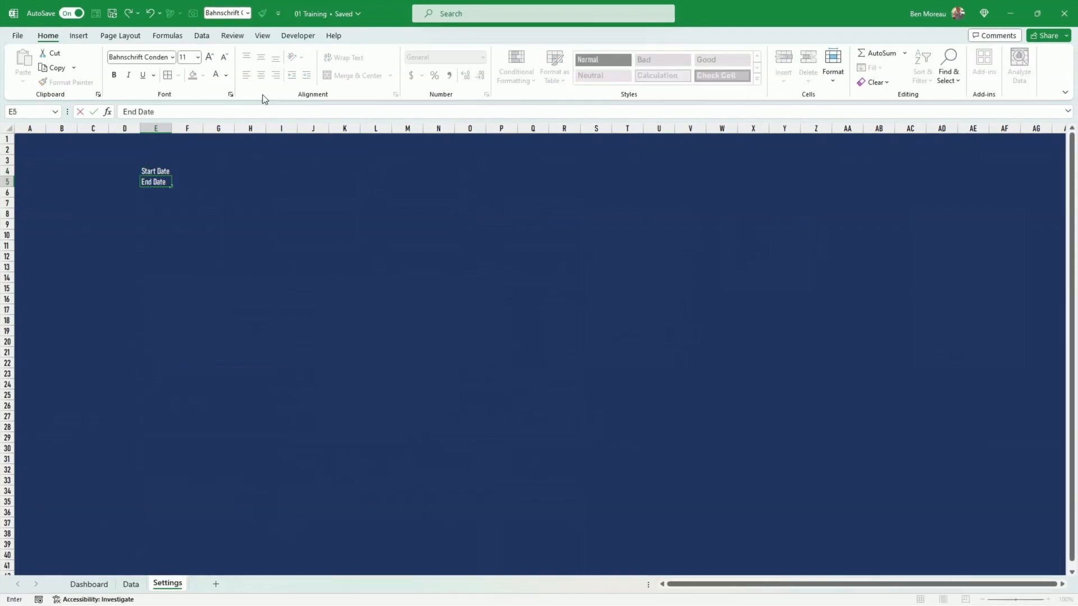
{"action": "key", "text": "Return"}
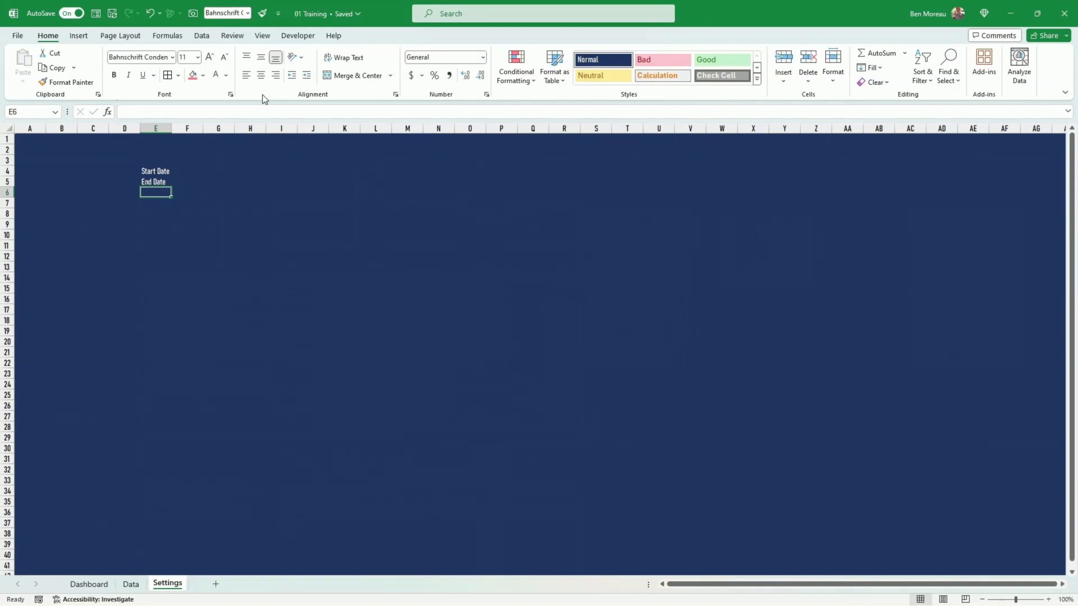
{"action": "type", "text": "Type of"}
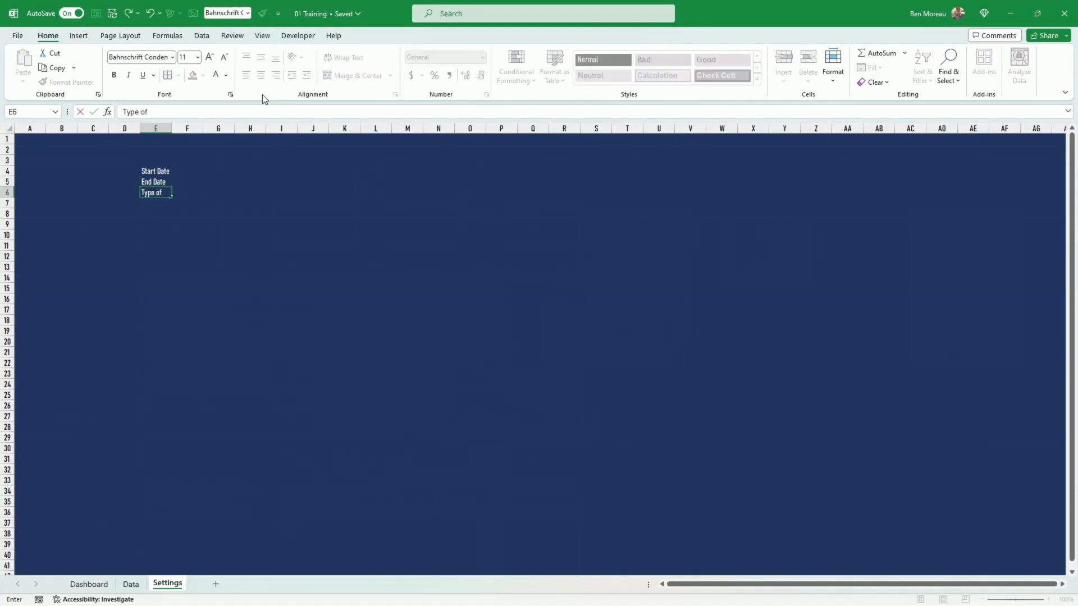
{"action": "type", "text": " chart"}
{"action": "key", "text": "Return"}
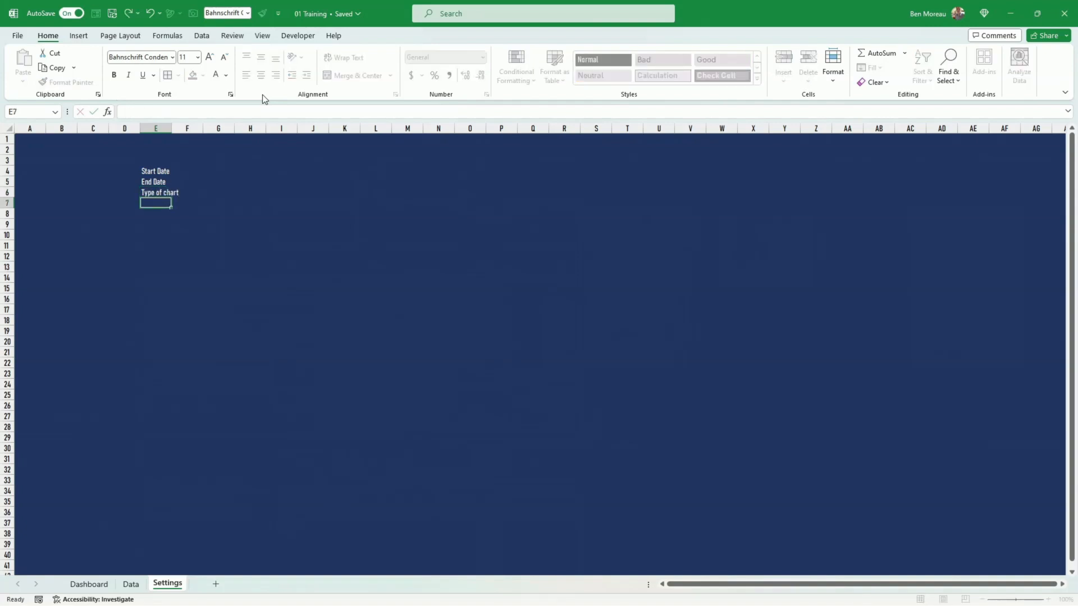
- Set the Type of chart value in F6 to 0
{"action": "key", "text": "Up"}
{"action": "key", "text": "Right"}
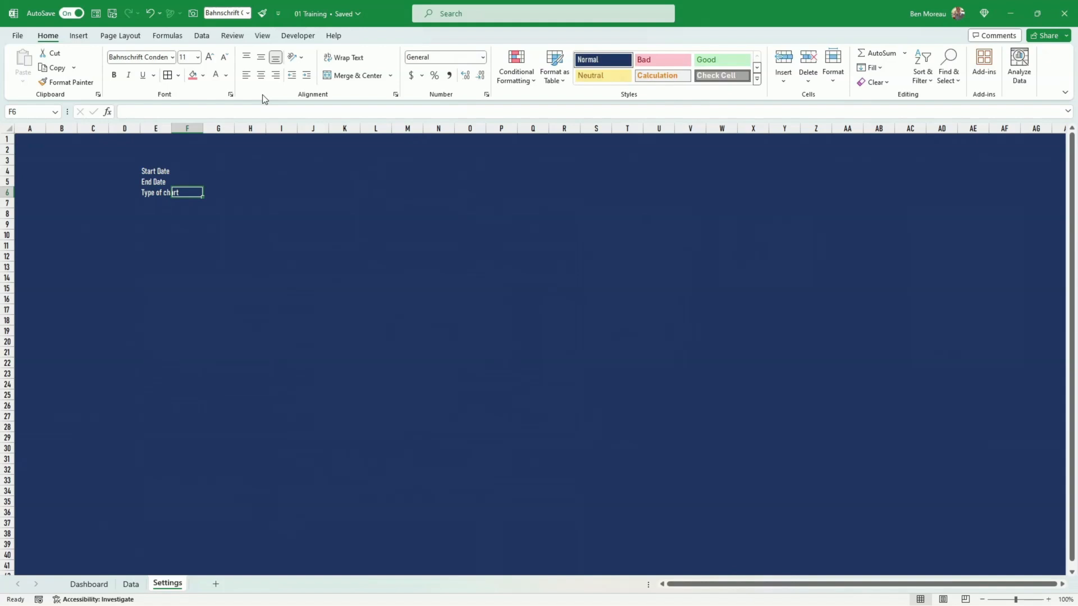
{"action": "type", "text": "0"}
{"action": "key", "text": "Return"}
{"action": "key", "text": "Up"}
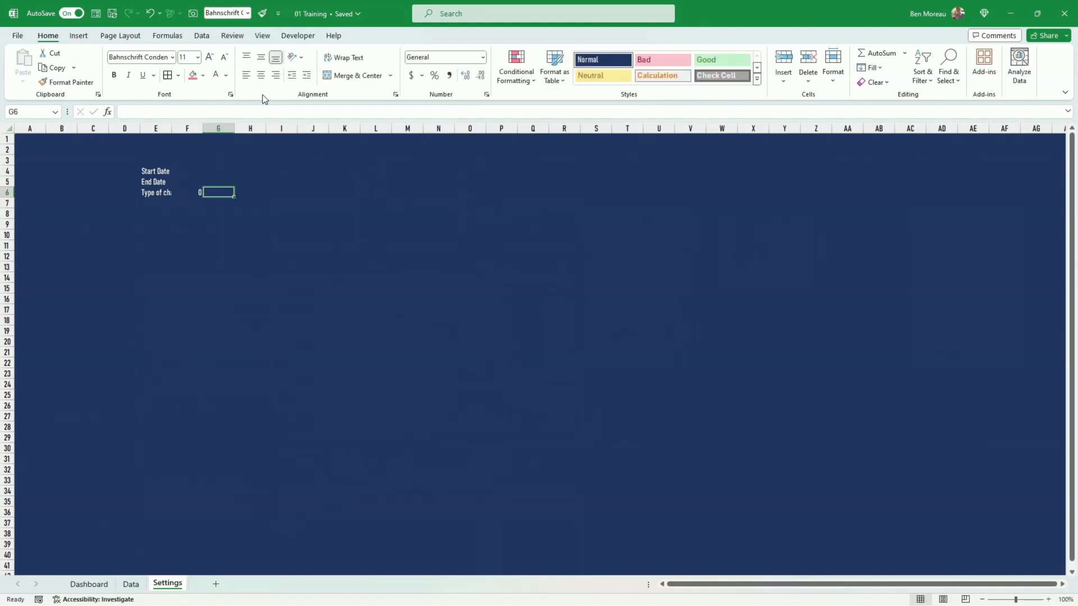
{"action": "key", "text": "Up"}
{"action": "key", "text": "Up"}
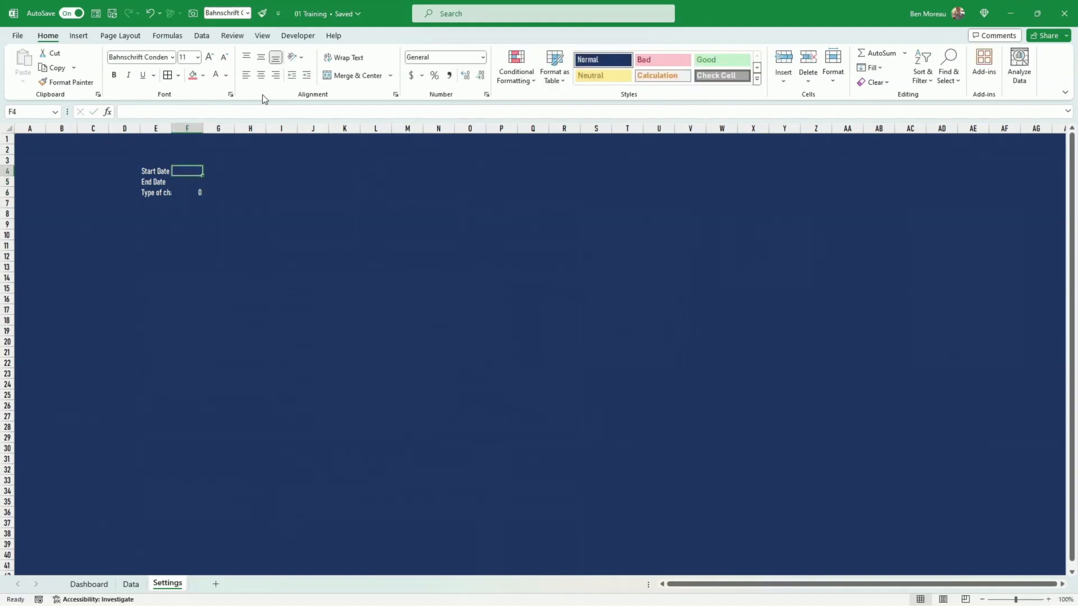
- Widen column F and enter =TODAY() as the End Date in F5
{"action": "left_click_drag", "start_coordinate": [201, 132], "coordinate": [223, 133]}
{"action": "left_click", "coordinate": [213, 185]}
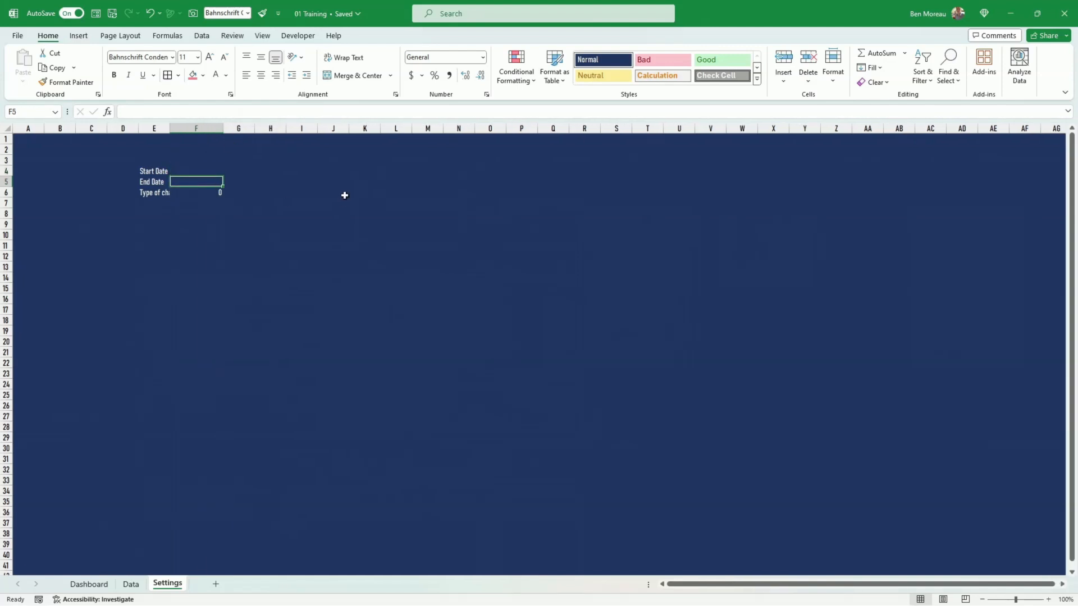
{"action": "type", "text": "=t"}
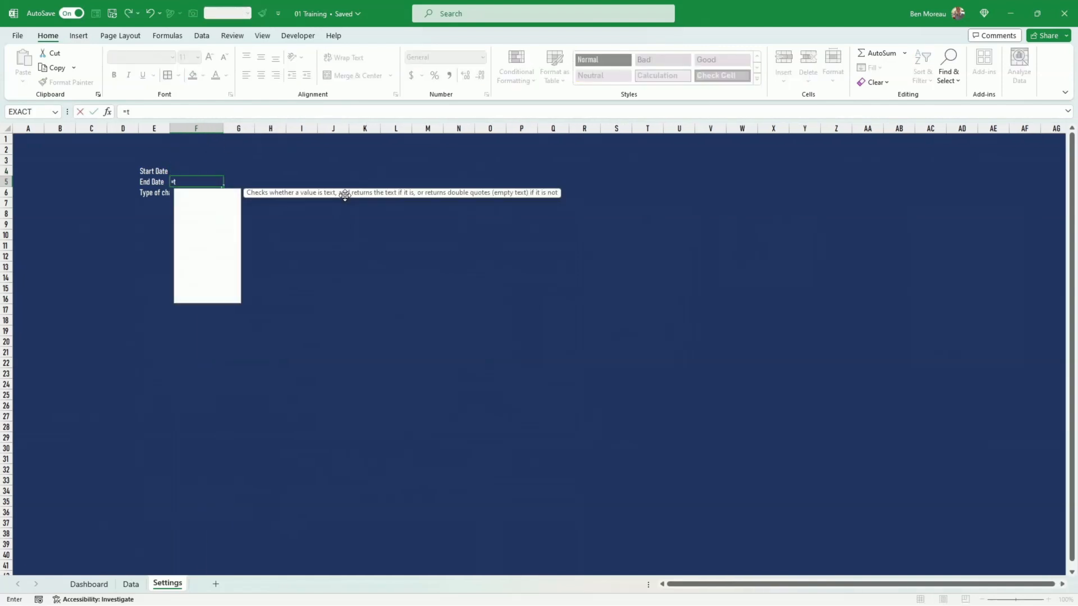
{"action": "type", "text": "oday()"}
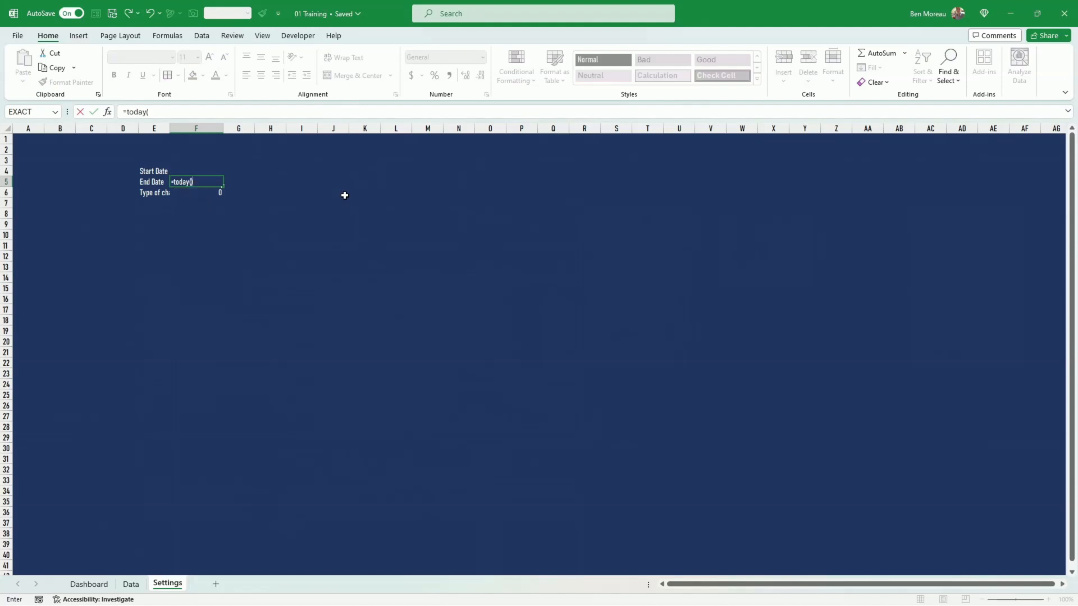
{"action": "key", "text": "Up"}
- Calculate the Start Date in F4 with the formula =F5-365
{"action": "type", "text": "="}
{"action": "key", "text": "Down"}
{"action": "type", "text": "-"}
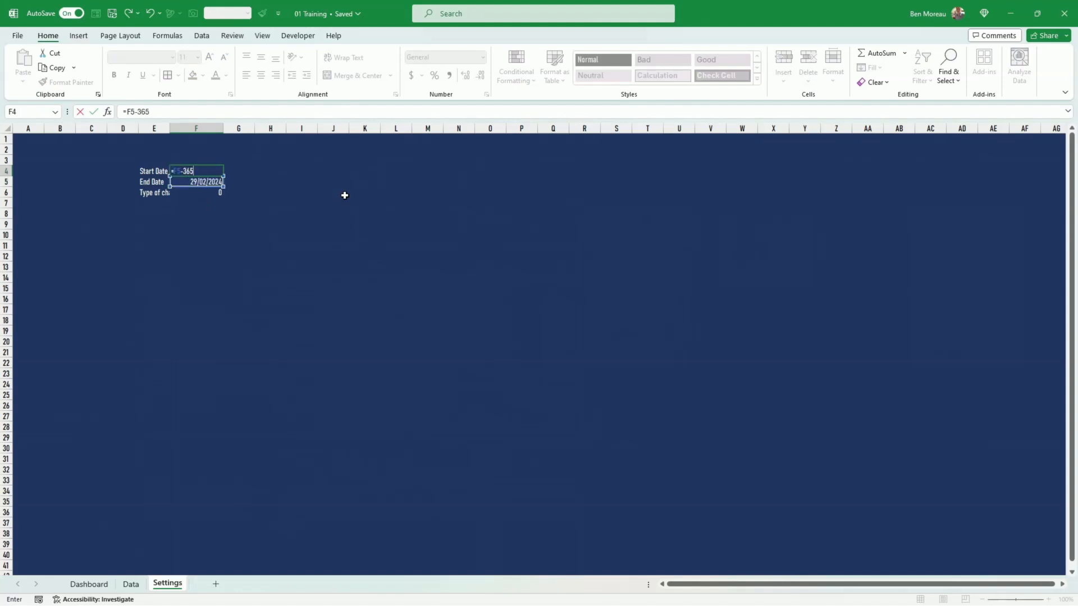
{"action": "type", "text": "365"}
{"action": "key", "text": "Return"}
{"action": "key", "text": "Up"}
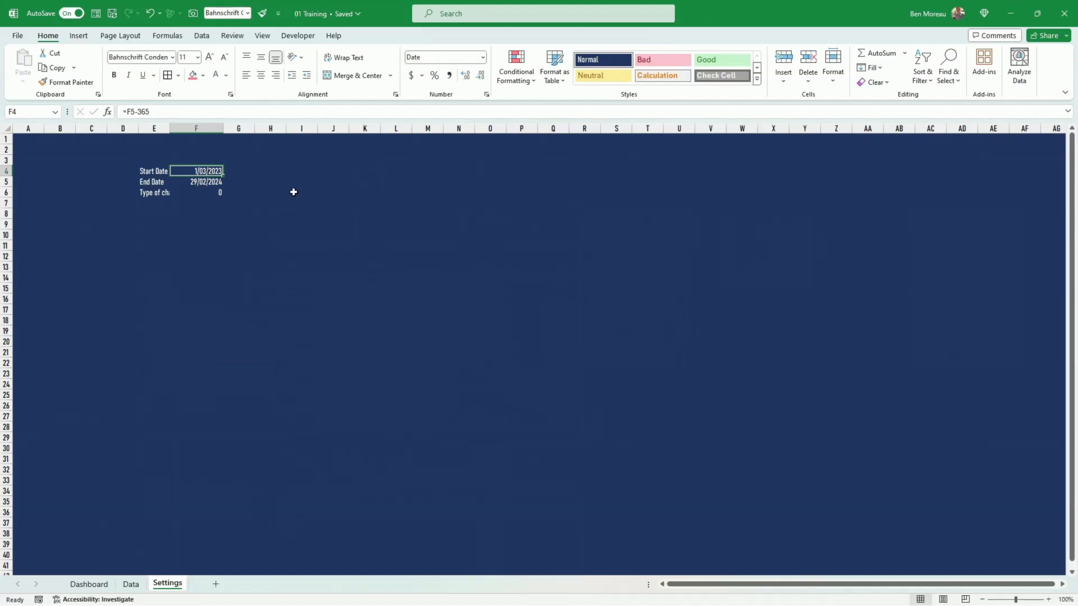
{"action": "left_click_drag", "start_coordinate": [202, 172], "coordinate": [203, 181]}
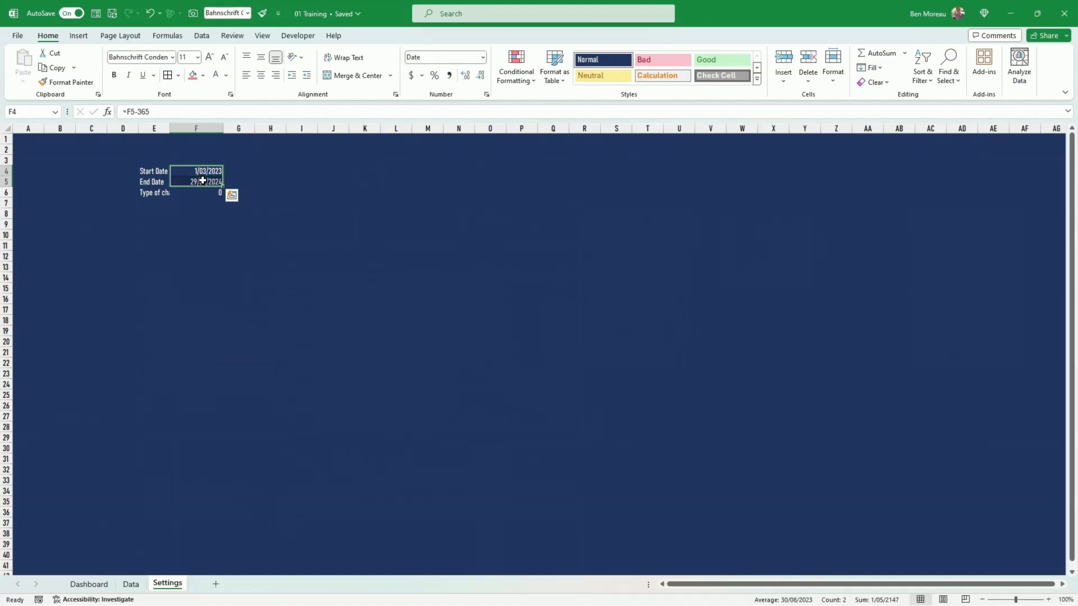
{"action": "left_click", "coordinate": [210, 171]}
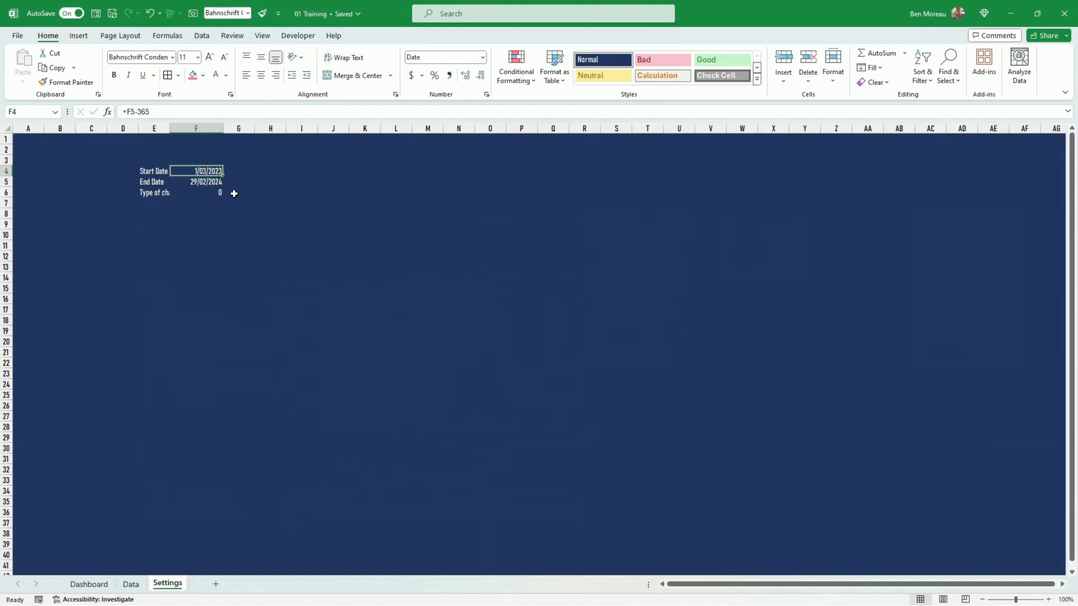
{"action": "left_click_drag", "start_coordinate": [208, 176], "coordinate": [212, 180]}
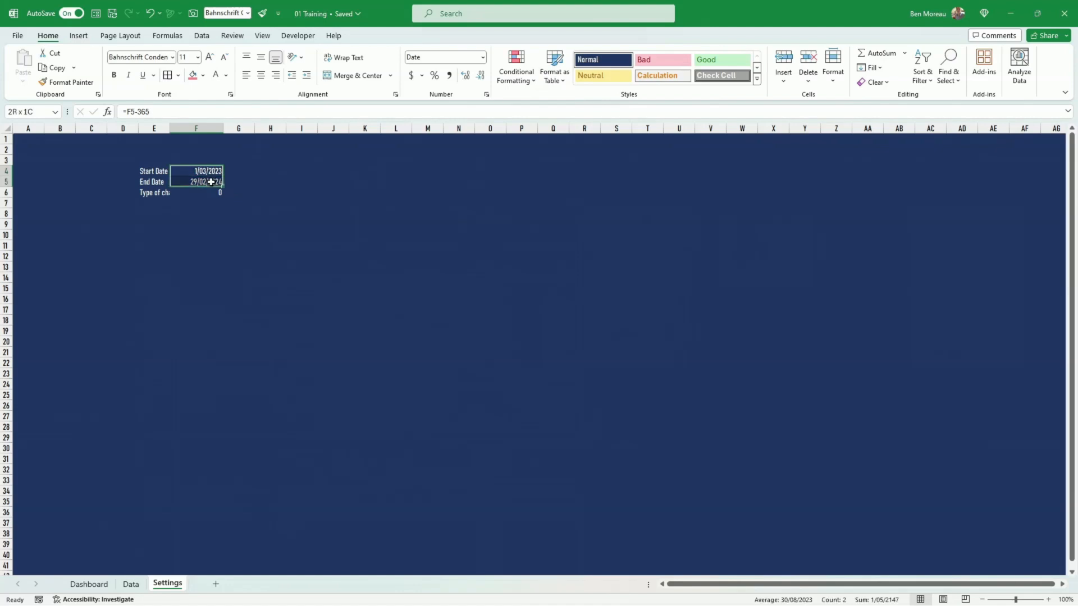
{"action": "left_click", "coordinate": [229, 313]}
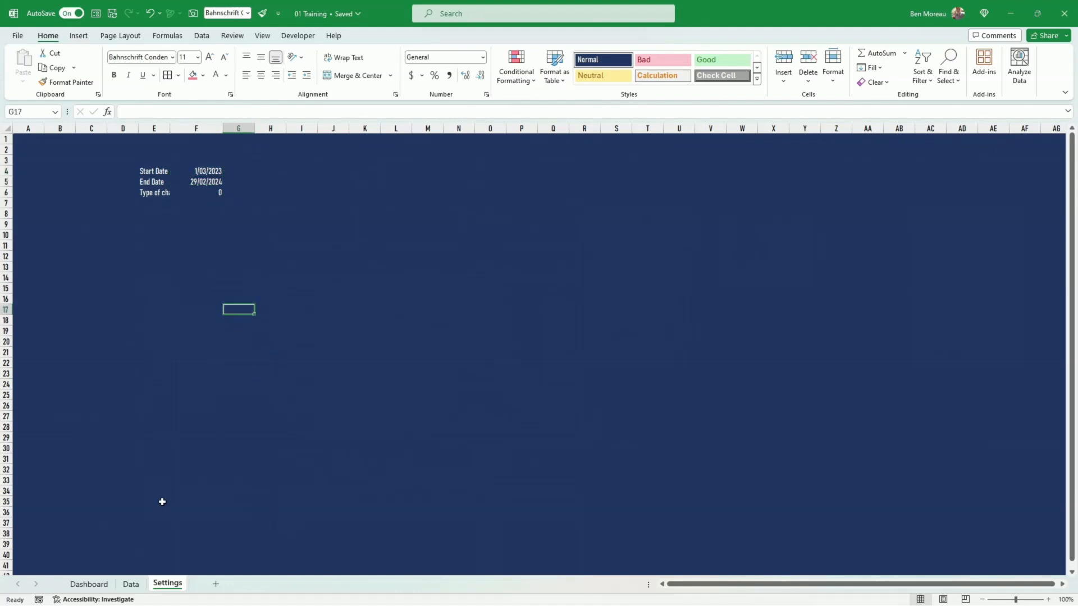
- Link D6 of the Data sheet to the SPY symbol in D28 of the Dashboard sheet
{"action": "left_click", "coordinate": [130, 584]}
{"action": "left_click", "coordinate": [224, 387]}
{"action": "left_click", "coordinate": [134, 195]}
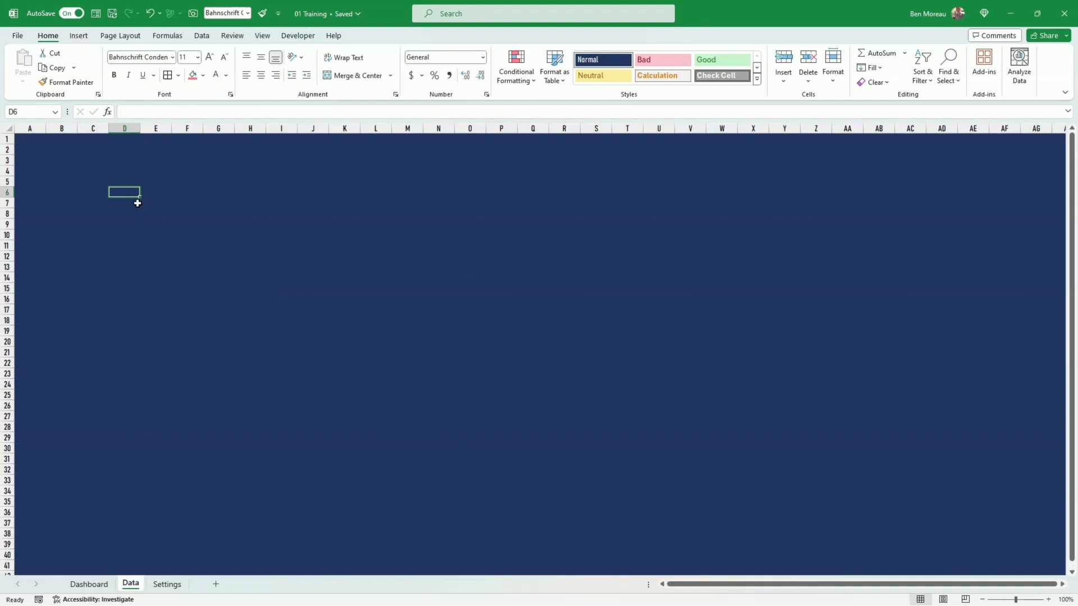
{"action": "type", "text": "="}
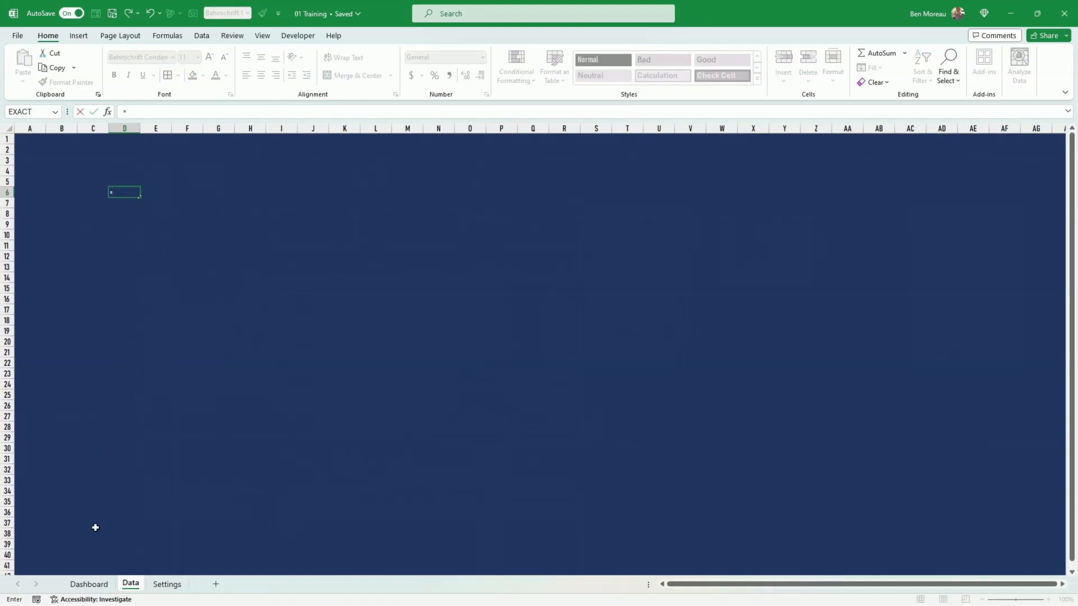
{"action": "left_click", "coordinate": [89, 584]}
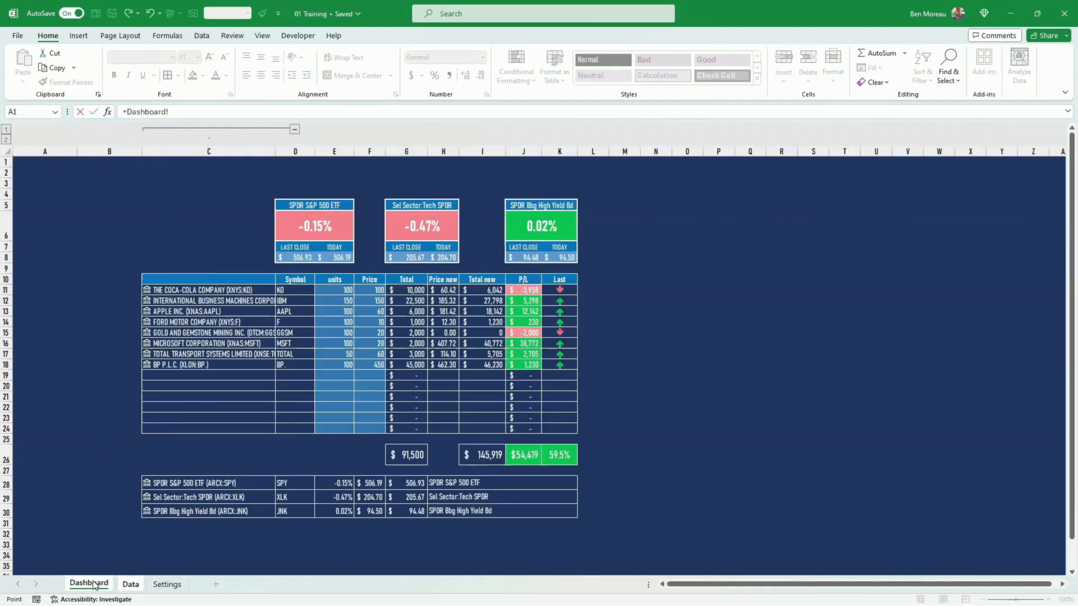
{"action": "left_click", "coordinate": [170, 486]}
{"action": "left_click", "coordinate": [285, 486]}
{"action": "key", "text": "Return"}
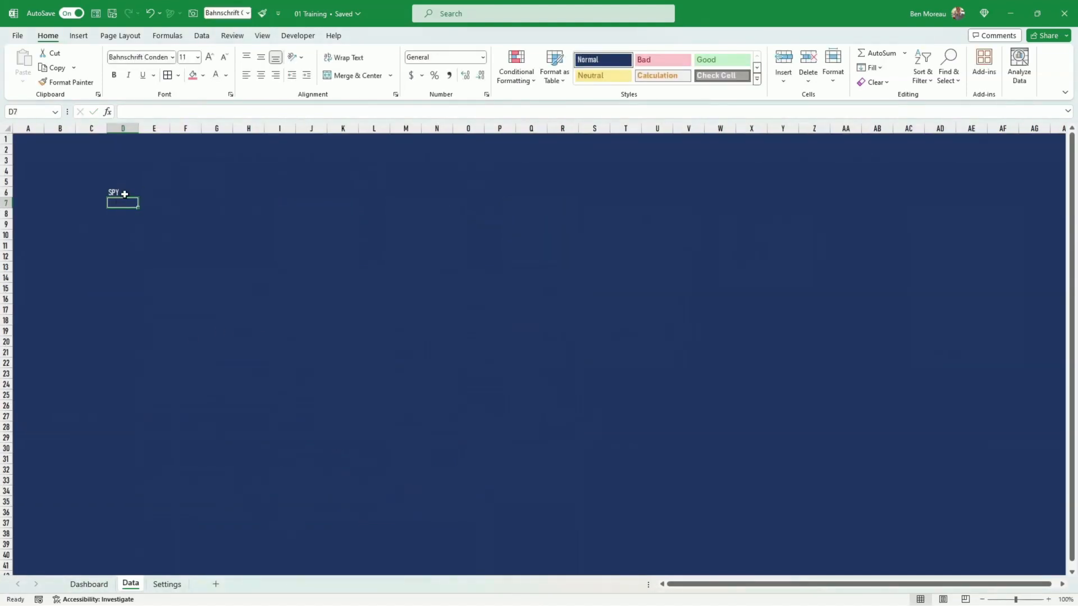
- Enter the column headings date in D7 and close in E7 below the SPY symbol
{"action": "type", "text": "date"}
{"action": "key", "text": "Tab"}
{"action": "type", "text": "close"}
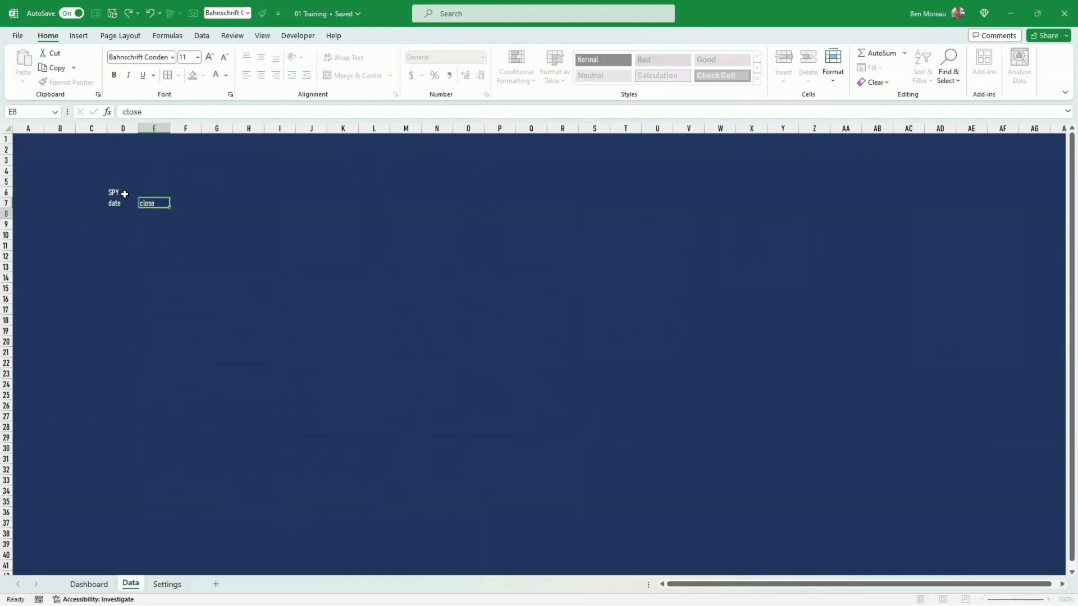
{"action": "key", "text": "Return"}
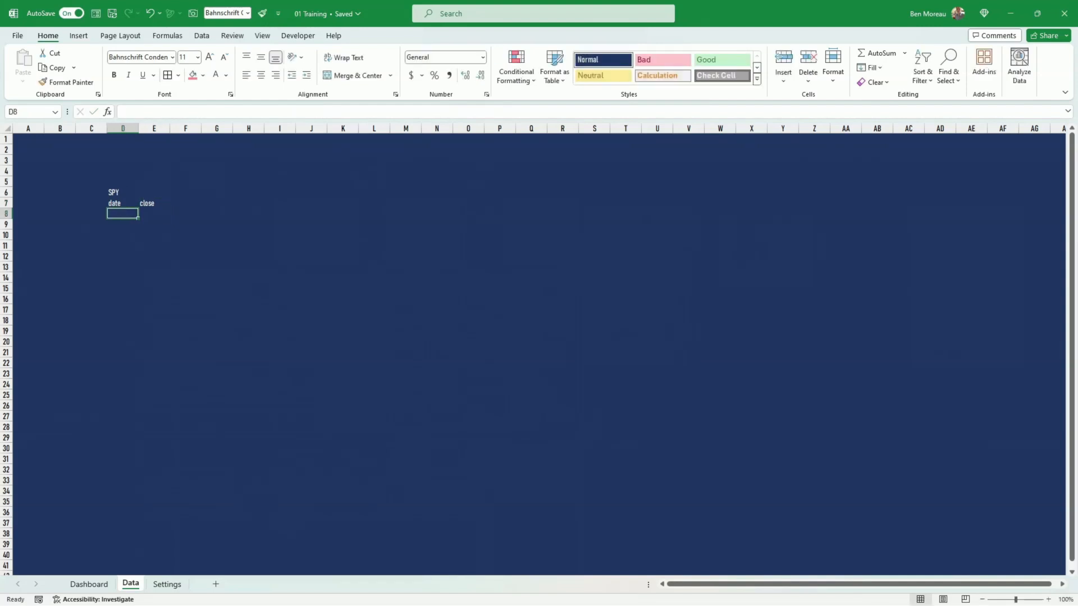
{"action": "key", "text": "alt+Tab"}
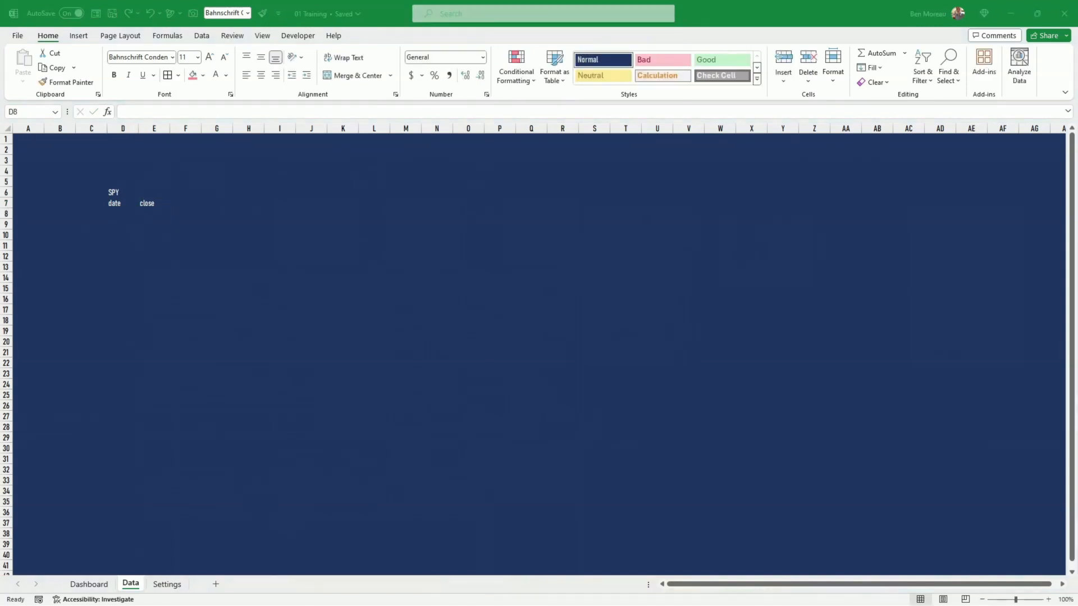
{"action": "key", "text": "alt+Tab"}
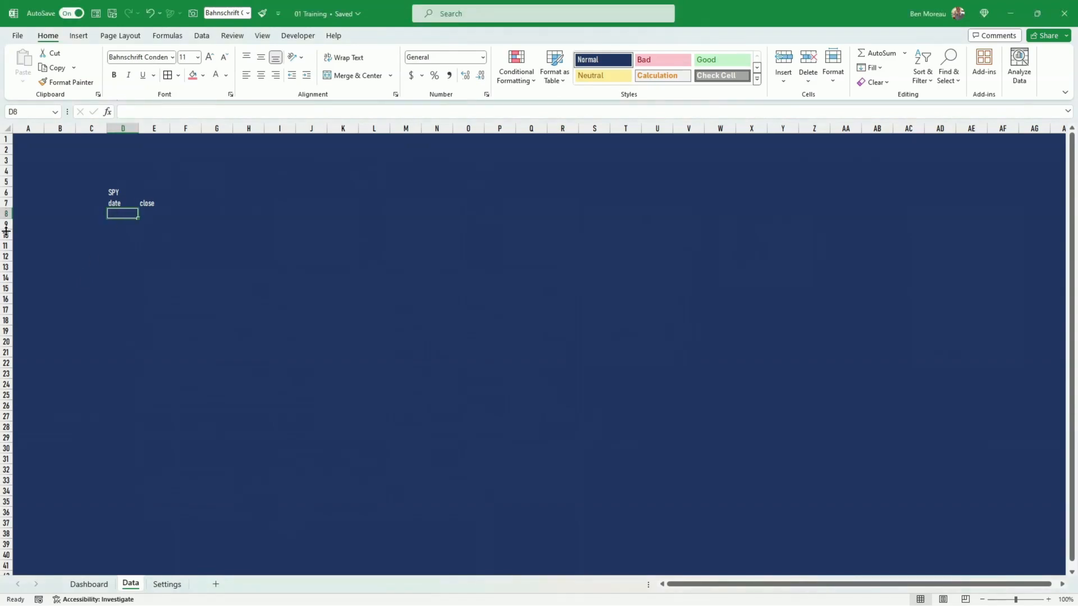
- Begin a STOCKHISTORY formula in D8 of the Data sheet with D6 as the stock argument
{"action": "type", "text": "=stockh"}
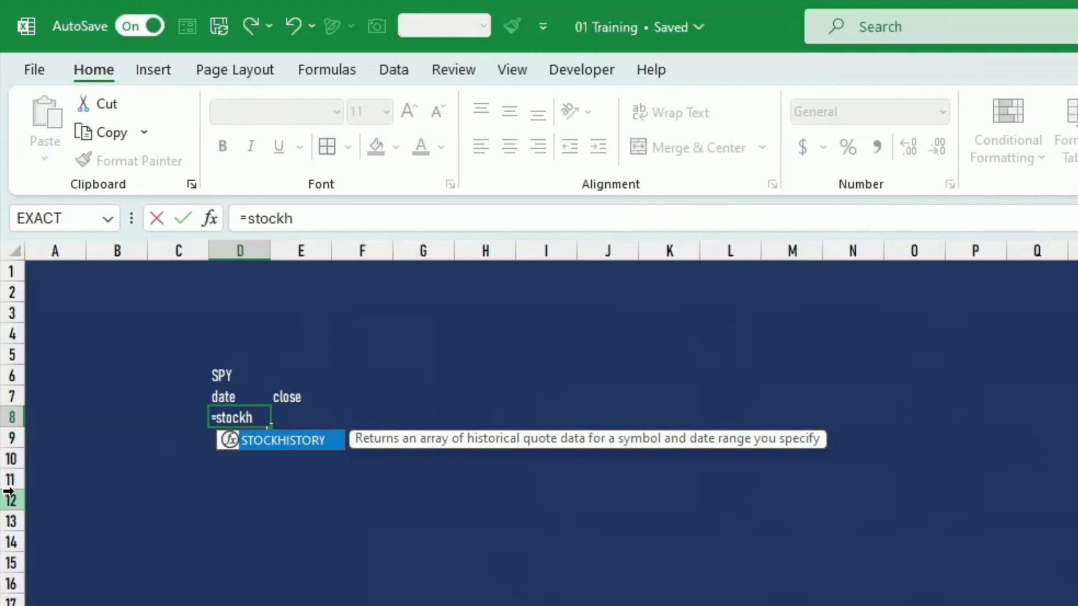
{"action": "type", "text": "istory"}
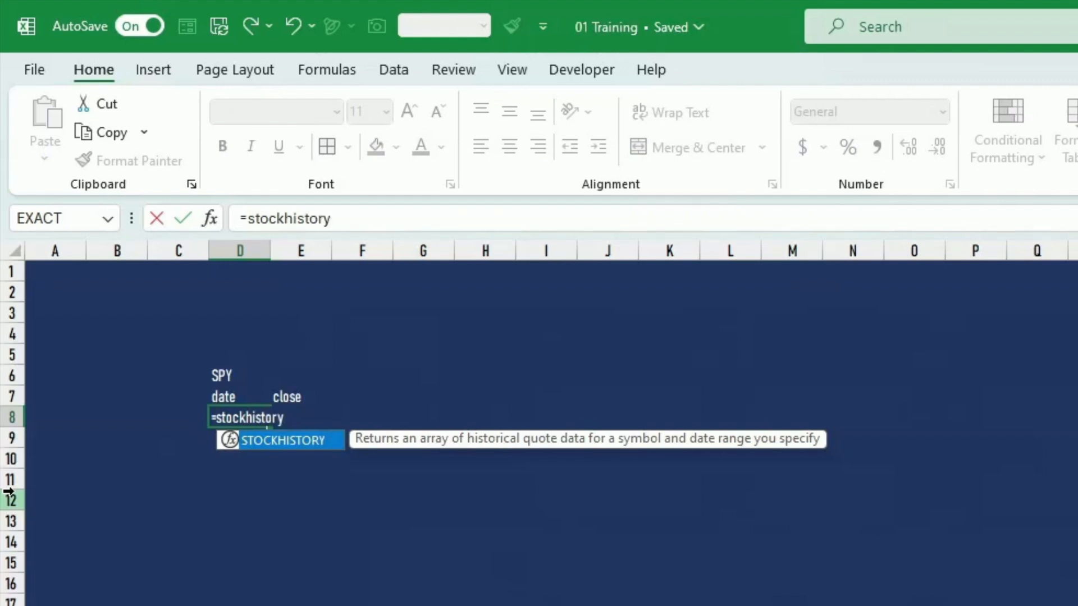
{"action": "type", "text": "("}
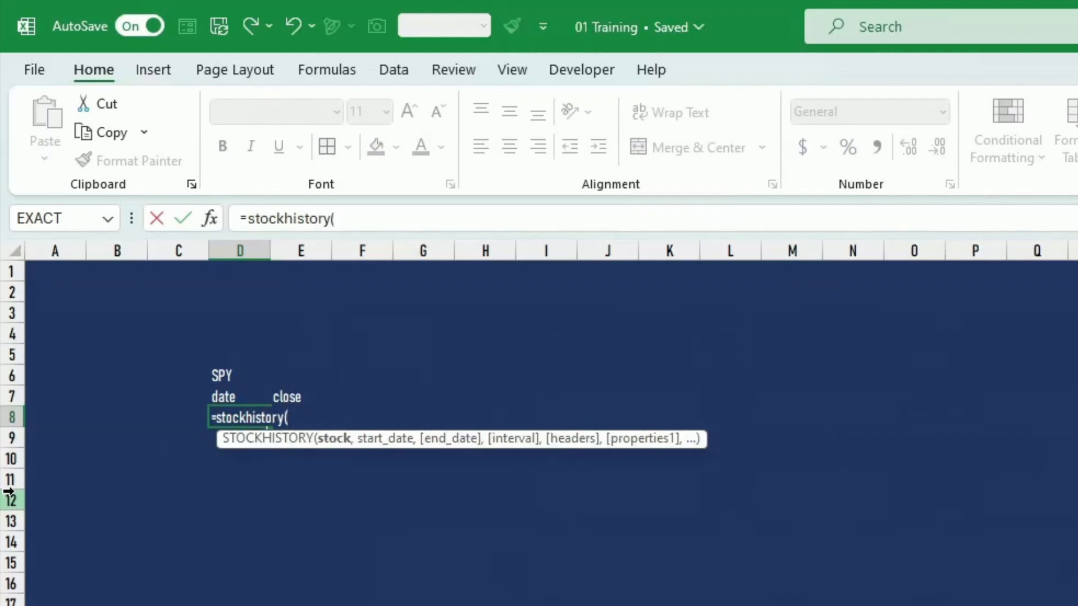
{"action": "left_click", "coordinate": [244, 381]}
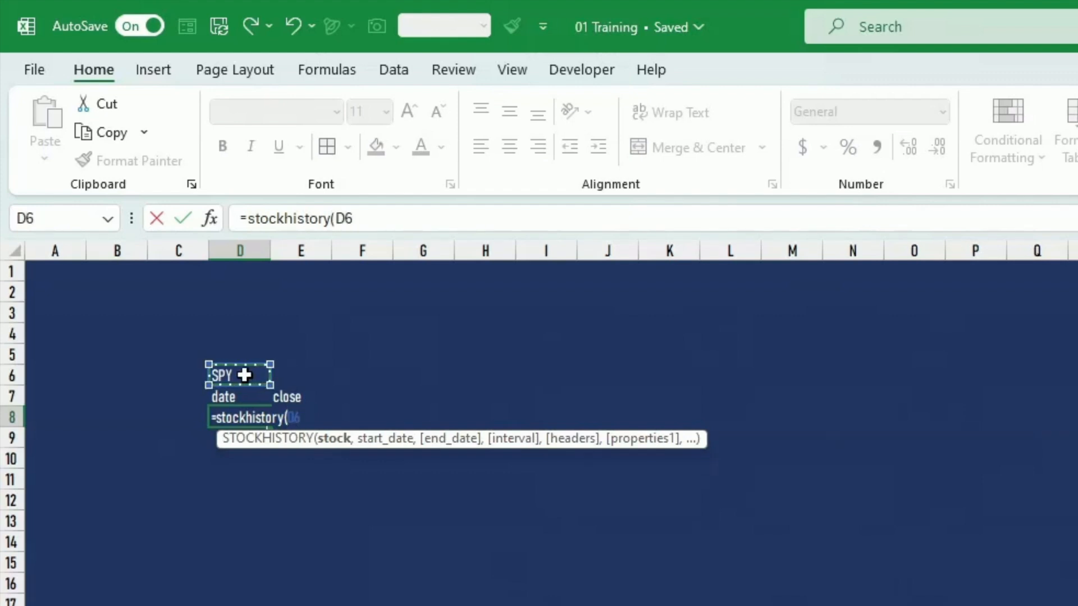
{"action": "type", "text": ","}
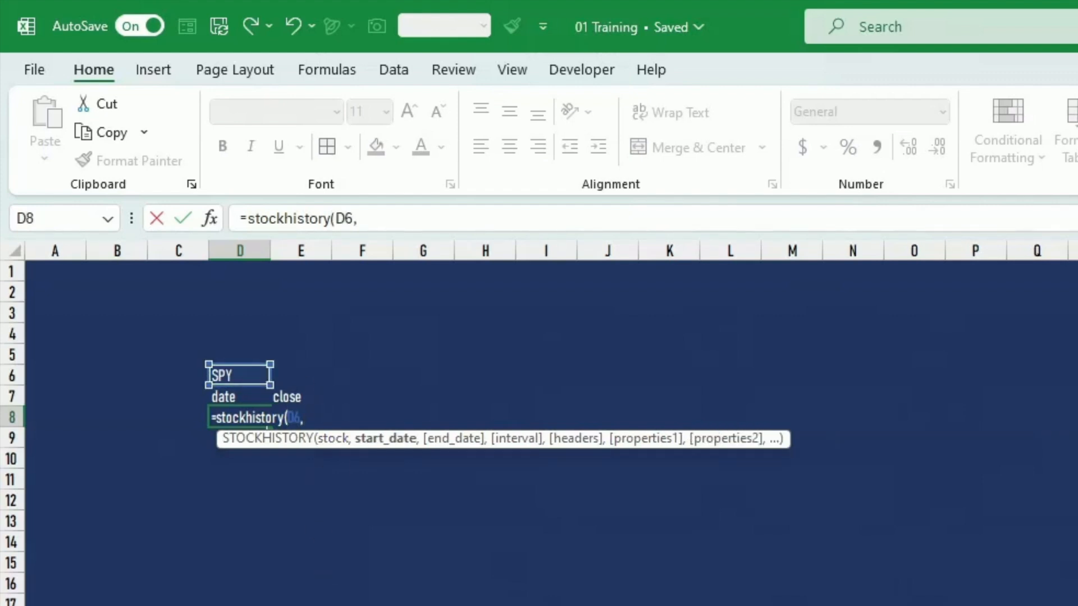
- Complete the STOCKHISTORY formula in D8 with Settings!F4 as start date, Settings!F5 as end date and 0 for the daily interval
{"action": "key", "text": "ctrl+Page_Down"}
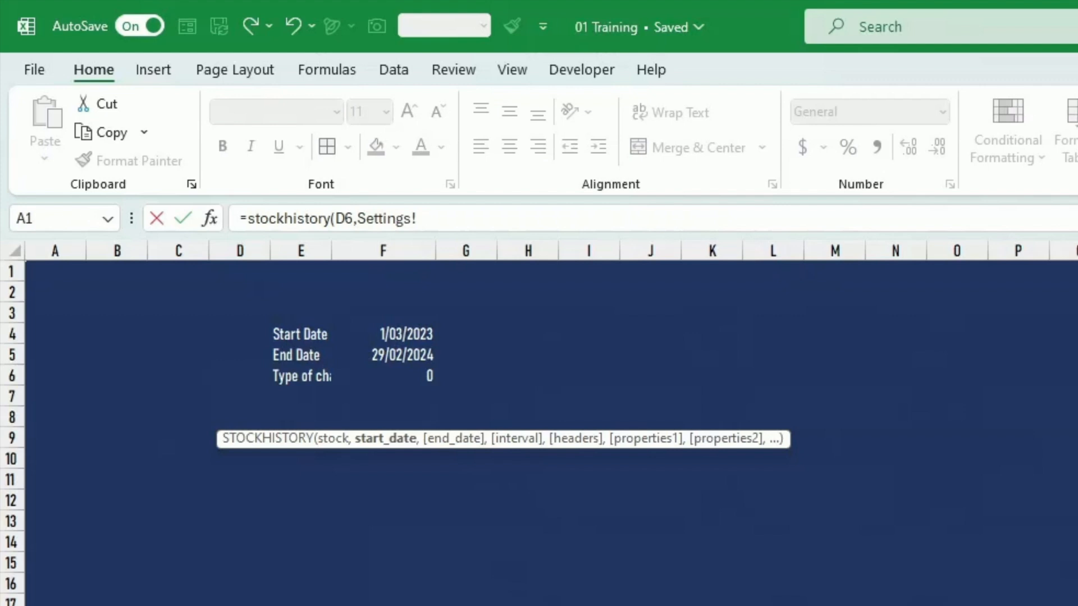
{"action": "left_click", "coordinate": [403, 334]}
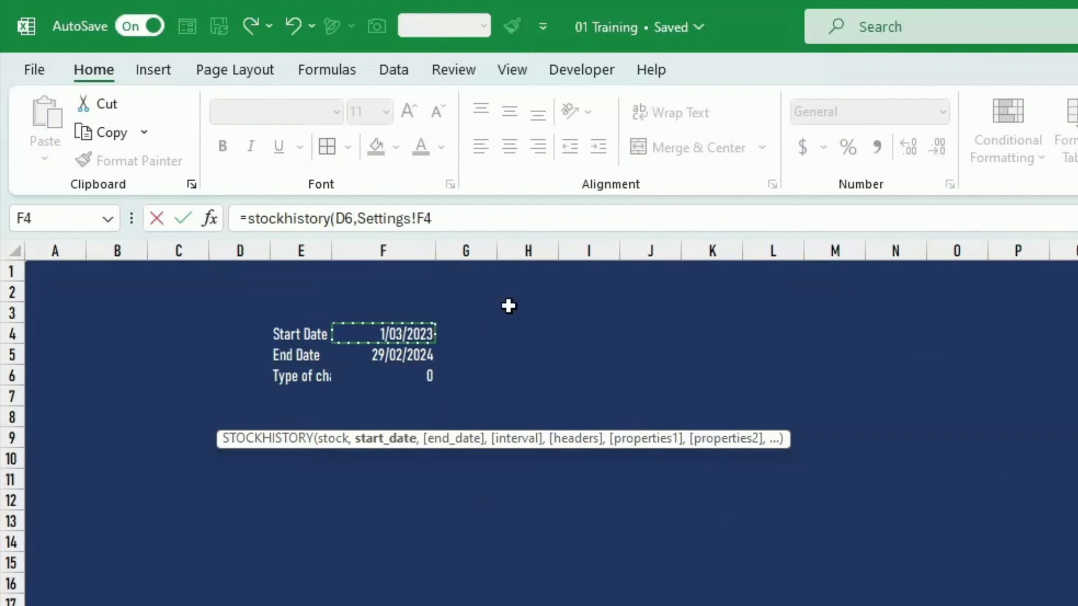
{"action": "left_click", "coordinate": [454, 214]}
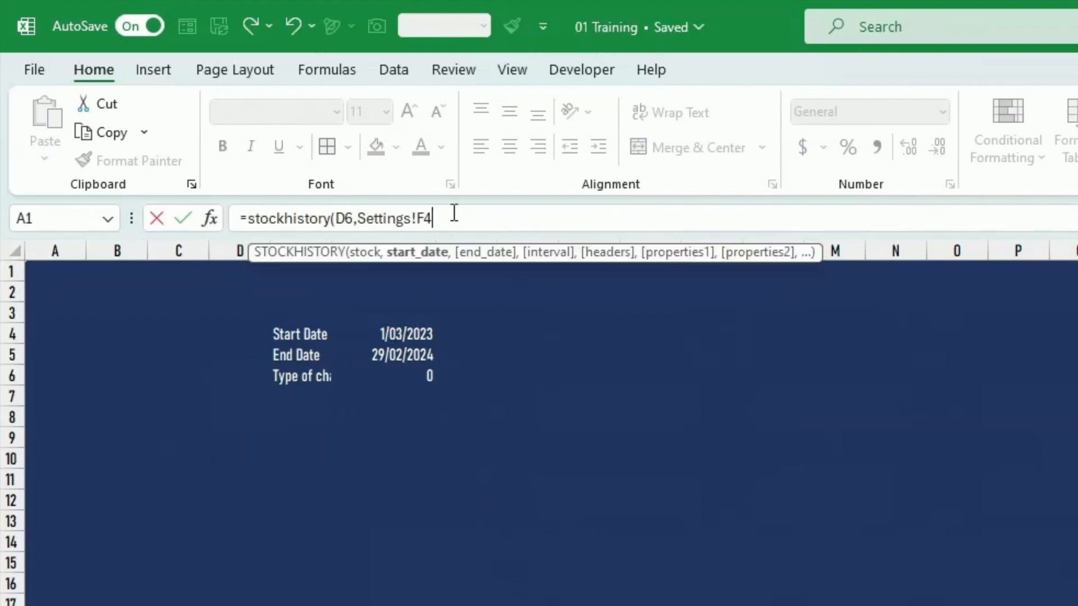
{"action": "type", "text": ","}
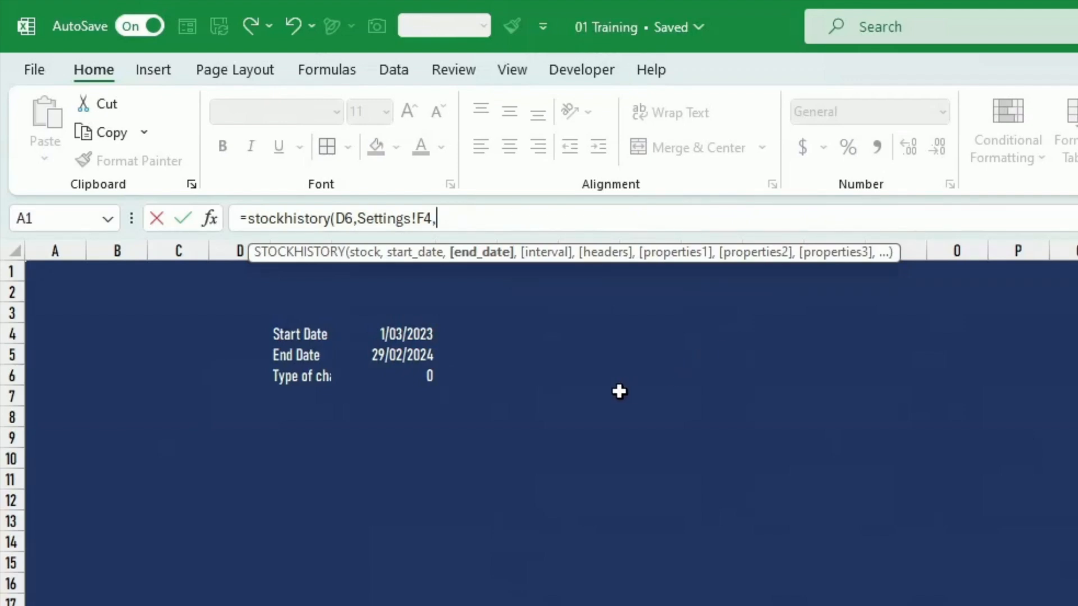
{"action": "left_click", "coordinate": [412, 355]}
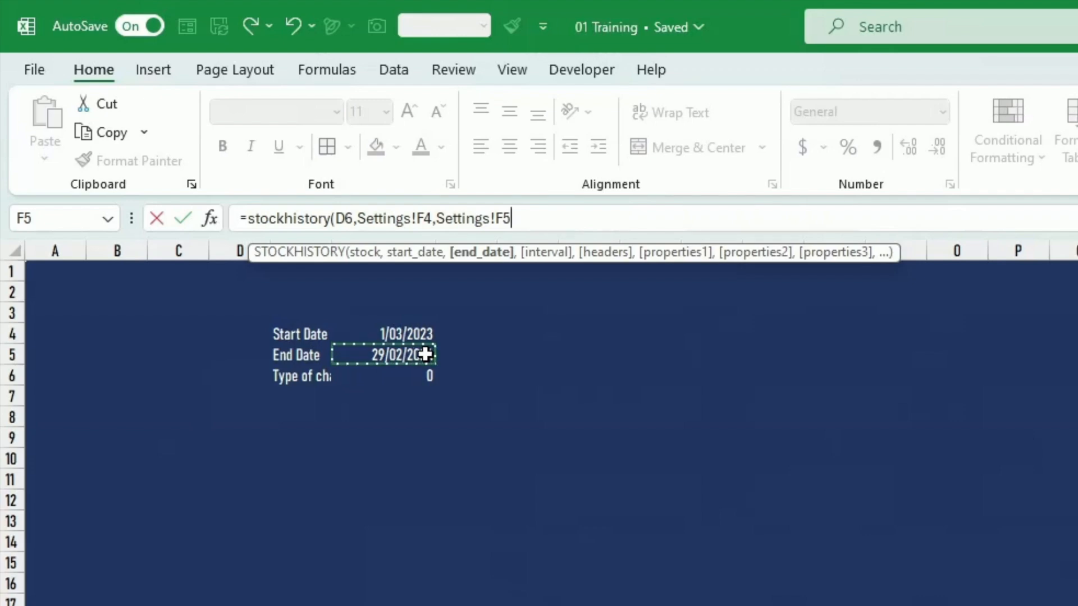
{"action": "type", "text": ","}
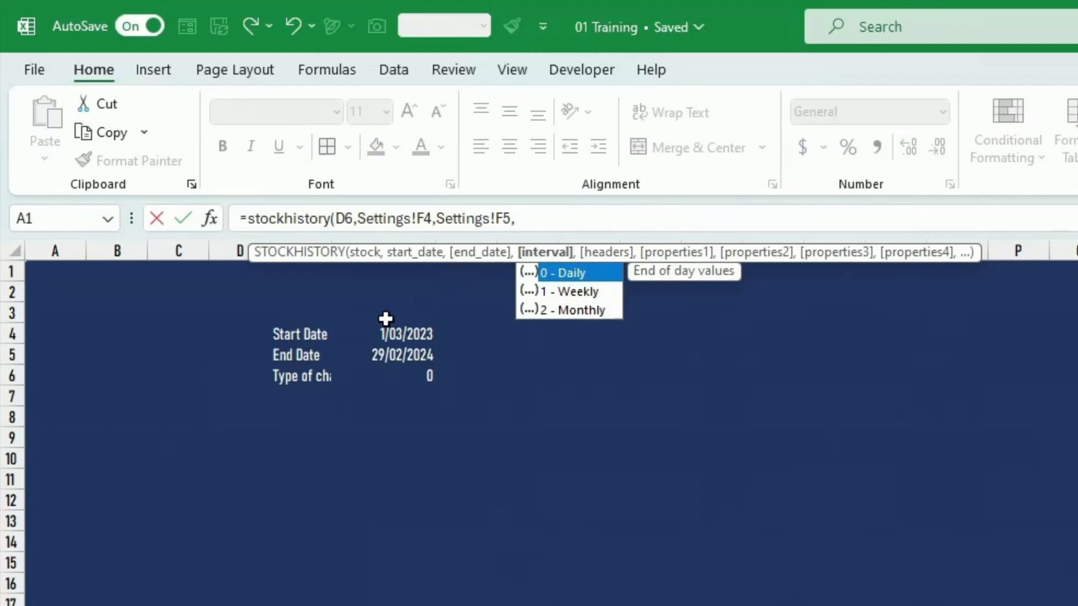
{"action": "type", "text": "0)"}
{"action": "key", "text": "Return"}
{"action": "key", "text": "Up"}
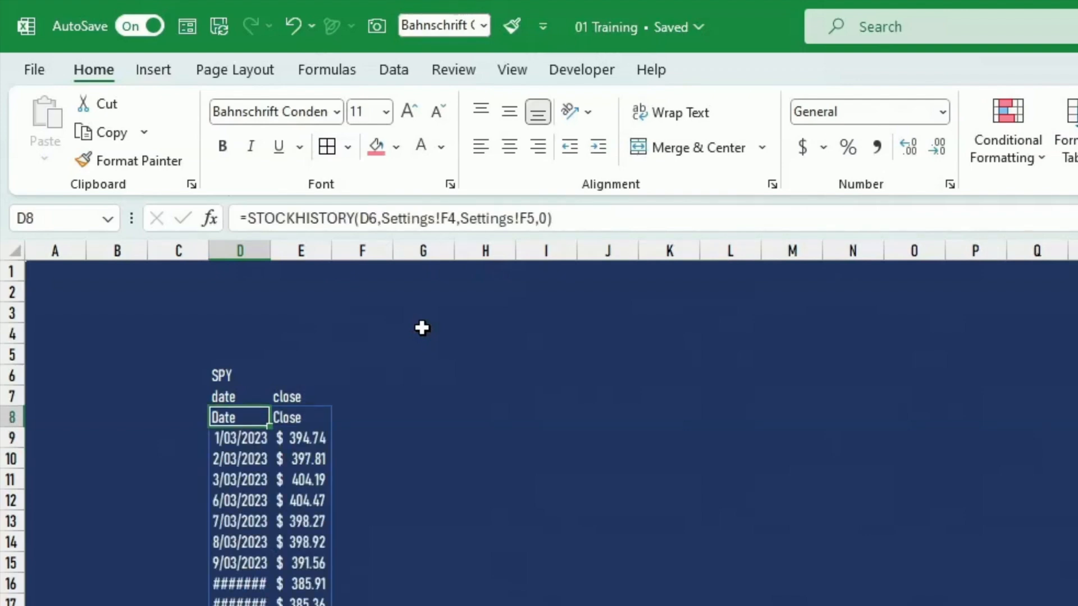
{"action": "left_click", "coordinate": [423, 542]}
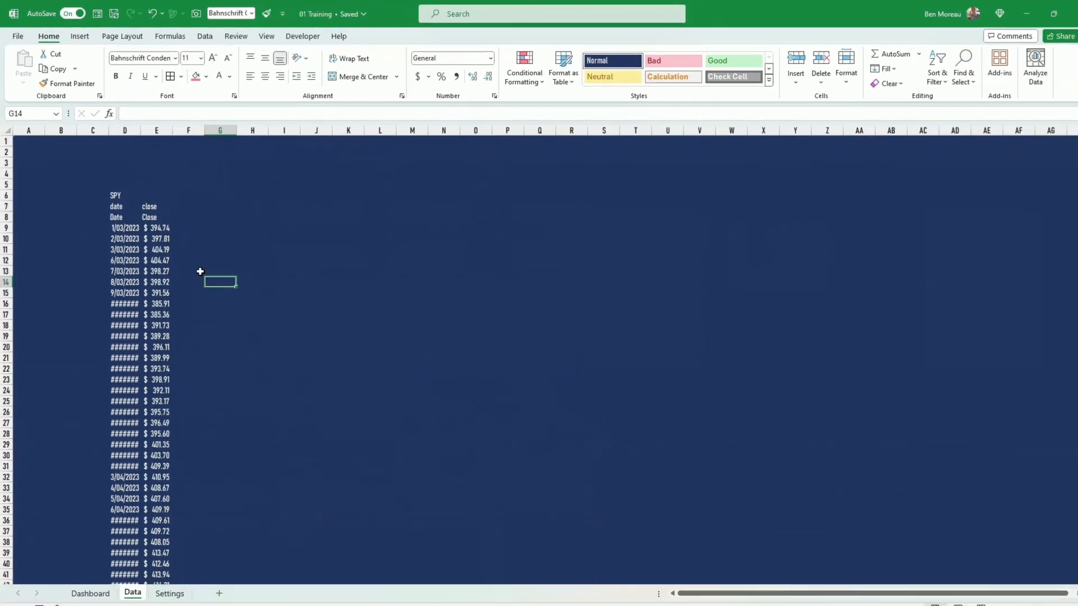
- Try a light blue fill on the SPY dates and closing prices from D9:E9 down to the last data row
{"action": "left_click_drag", "start_coordinate": [124, 228], "coordinate": [157, 228]}
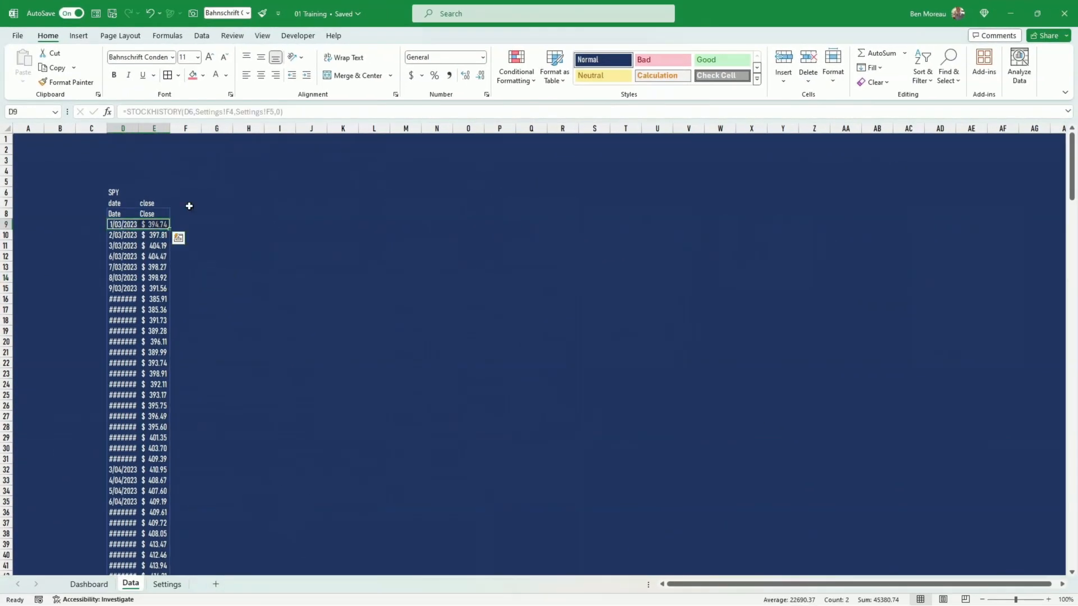
{"action": "key", "text": "ctrl+shift+Down"}
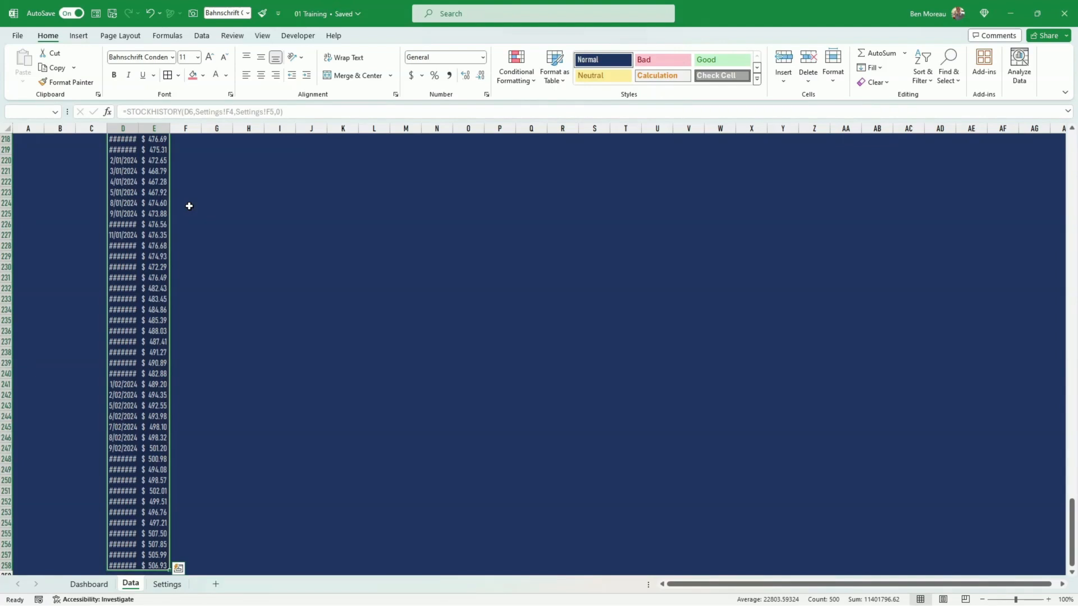
{"action": "left_click", "coordinate": [203, 75]}
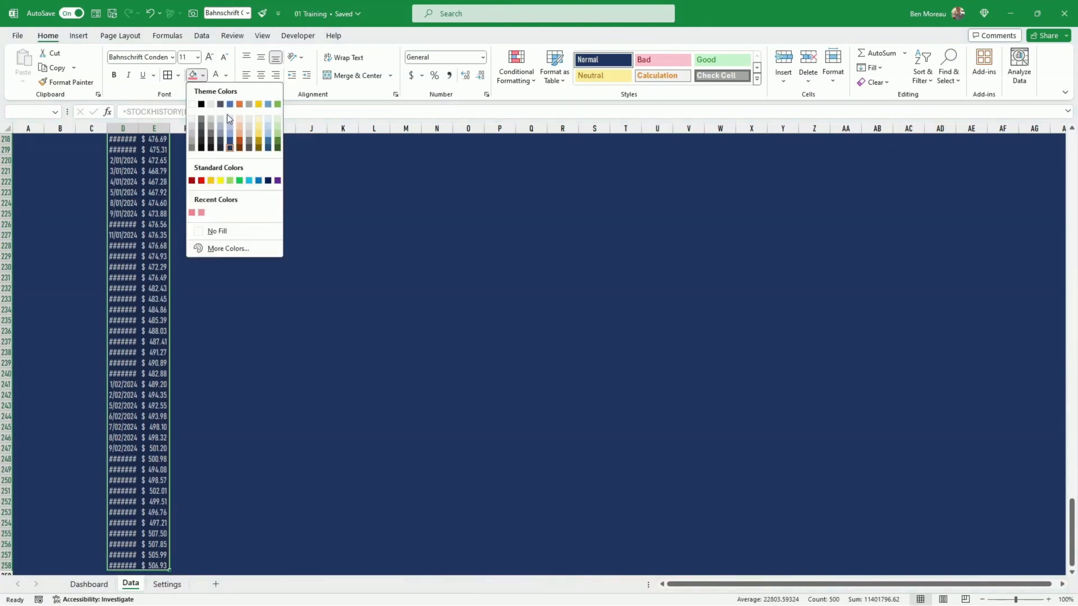
{"action": "left_click", "coordinate": [268, 105]}
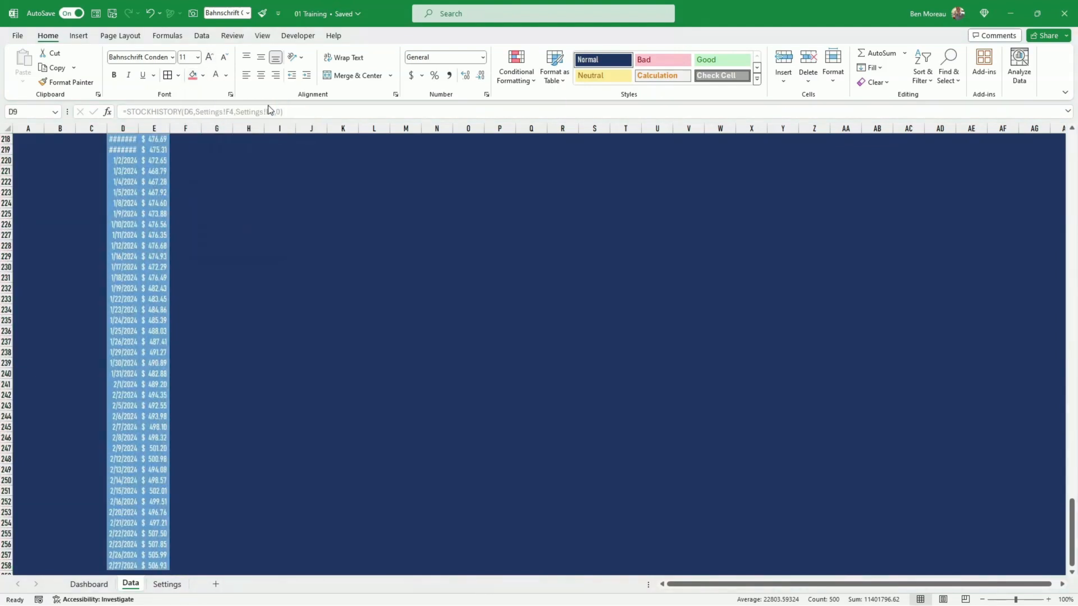
{"action": "scroll", "coordinate": [251, 187], "scroll_direction": "up", "scroll_amount": 20}
{"action": "left_click", "coordinate": [250, 188]}
{"action": "left_click", "coordinate": [235, 246]}
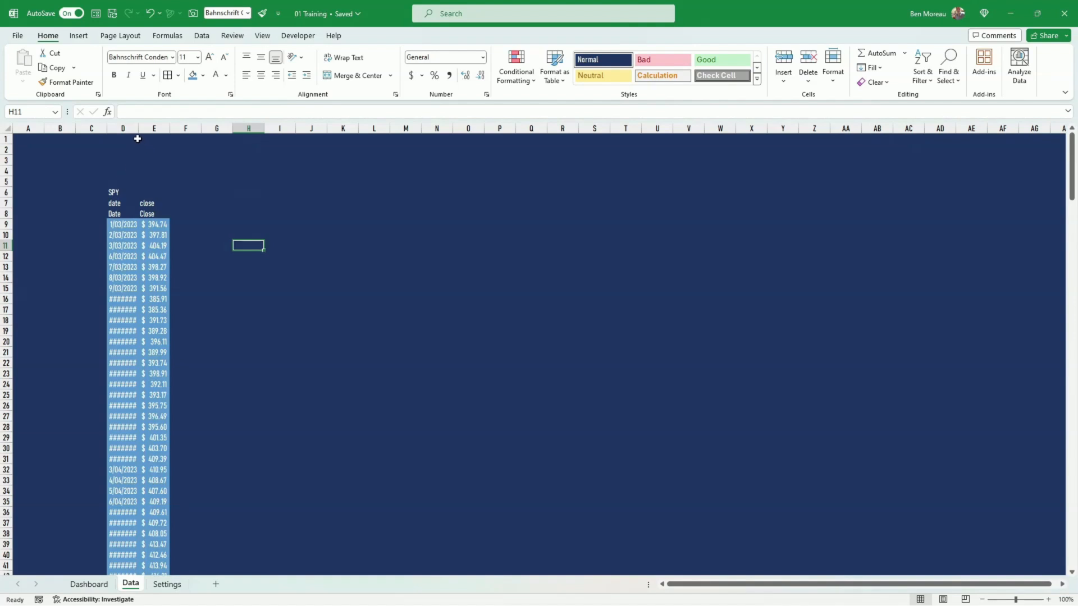
- Undo the column width change and the blue fill on the SPY price history
{"action": "left_click_drag", "start_coordinate": [129, 128], "coordinate": [180, 130]}
{"action": "left_click", "coordinate": [245, 229]}
{"action": "key", "text": "ctrl+z"}
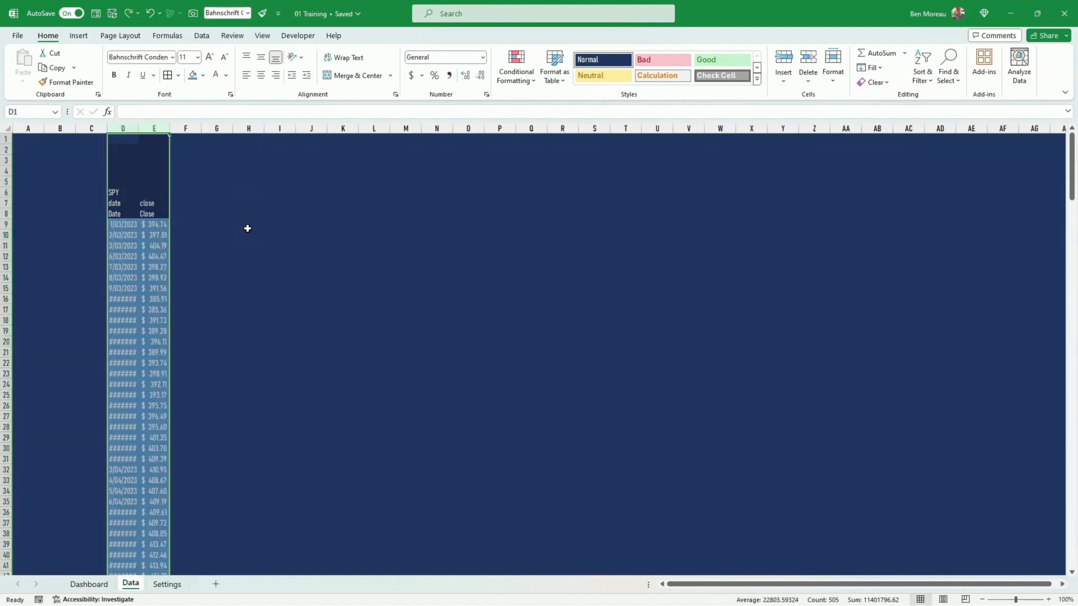
{"action": "key", "text": "ctrl+z"}
- Widen columns D and E of the Data sheet so the full dates and closing prices fit
{"action": "left_click_drag", "start_coordinate": [129, 128], "coordinate": [192, 130]}
{"action": "left_click", "coordinate": [324, 234]}
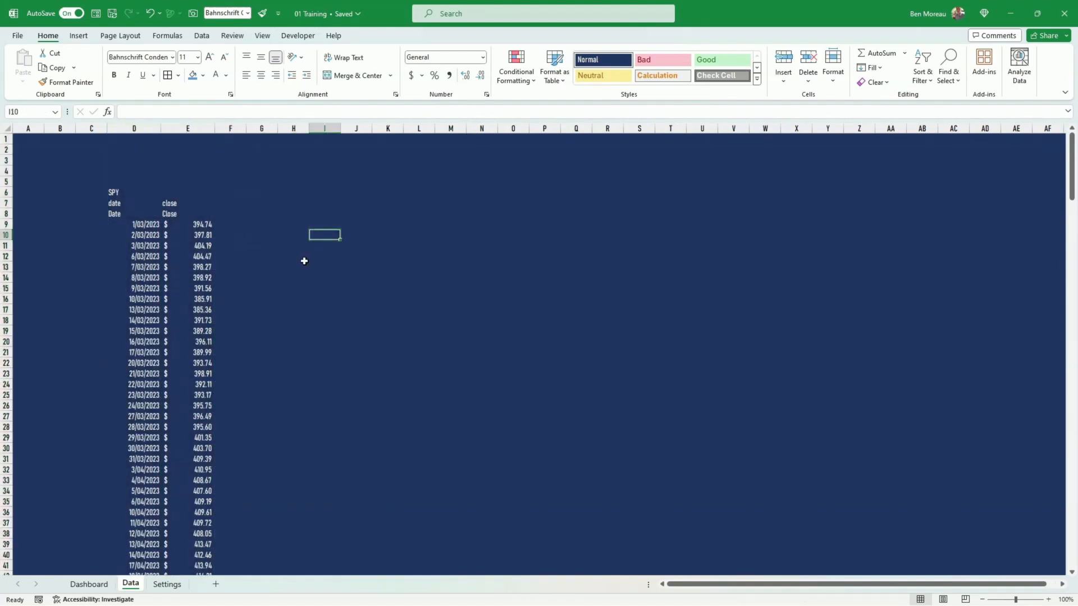
{"action": "left_click", "coordinate": [189, 226]}
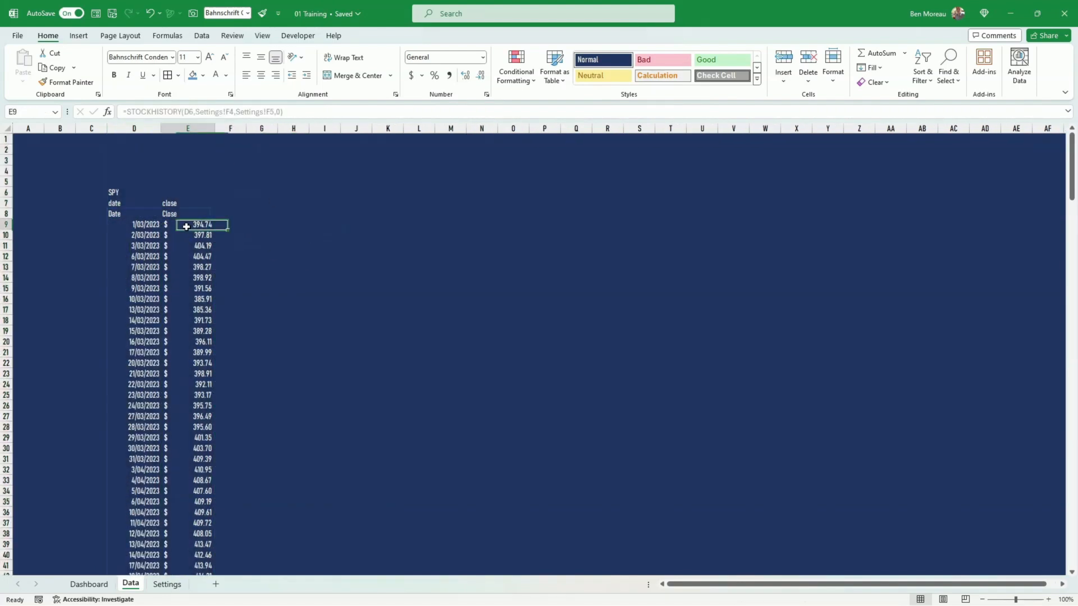
{"action": "scroll", "coordinate": [195, 287], "scroll_direction": "down", "scroll_amount": 4}
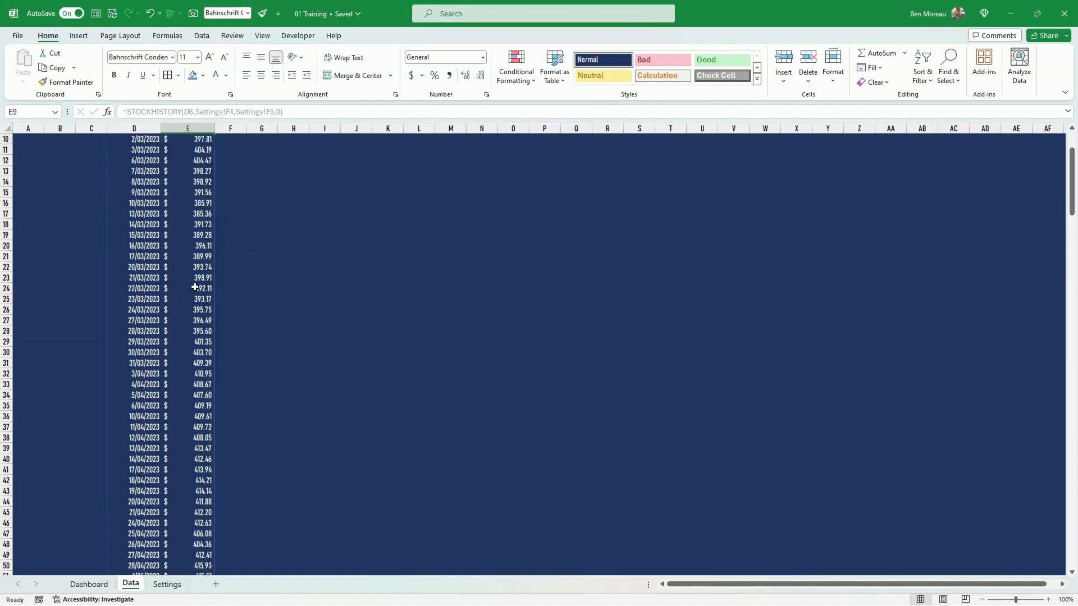
{"action": "scroll", "coordinate": [194, 284], "scroll_direction": "up", "scroll_amount": 4}
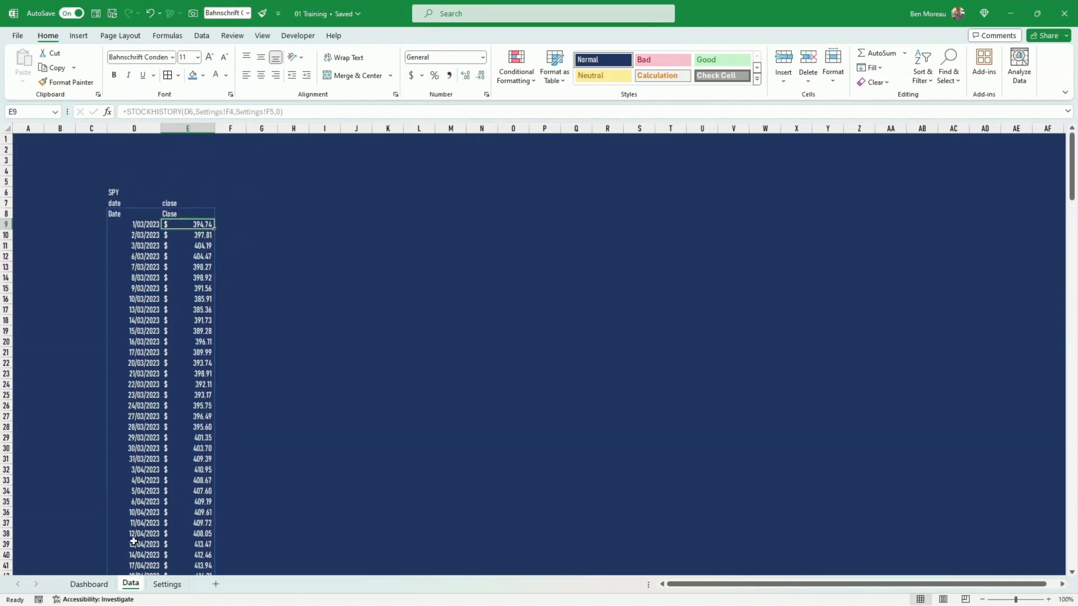
- Merge and center cells C6:C8 beside the SPDR S&P 500 ETF card on the Dashboard sheet
{"action": "left_click", "coordinate": [89, 585]}
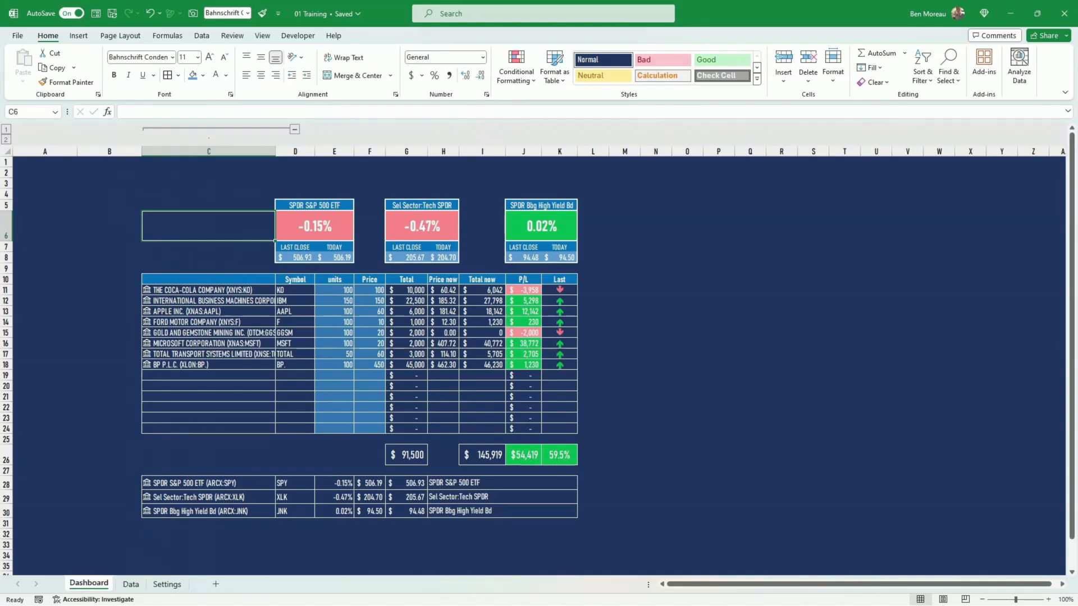
{"action": "left_click", "coordinate": [208, 227]}
{"action": "left_click_drag", "start_coordinate": [210, 242], "coordinate": [224, 254]}
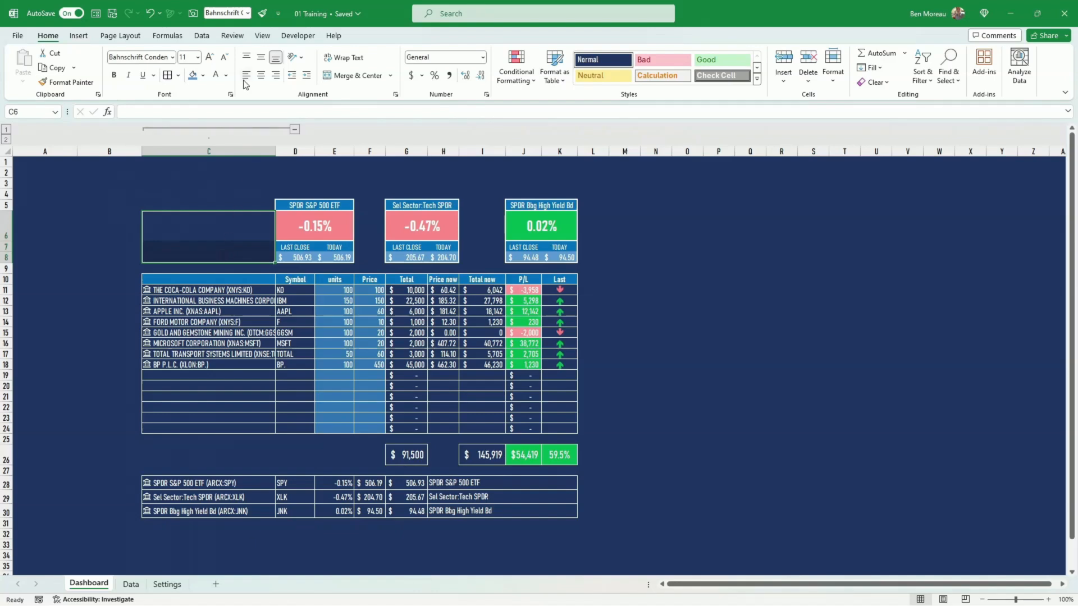
{"action": "left_click", "coordinate": [358, 75]}
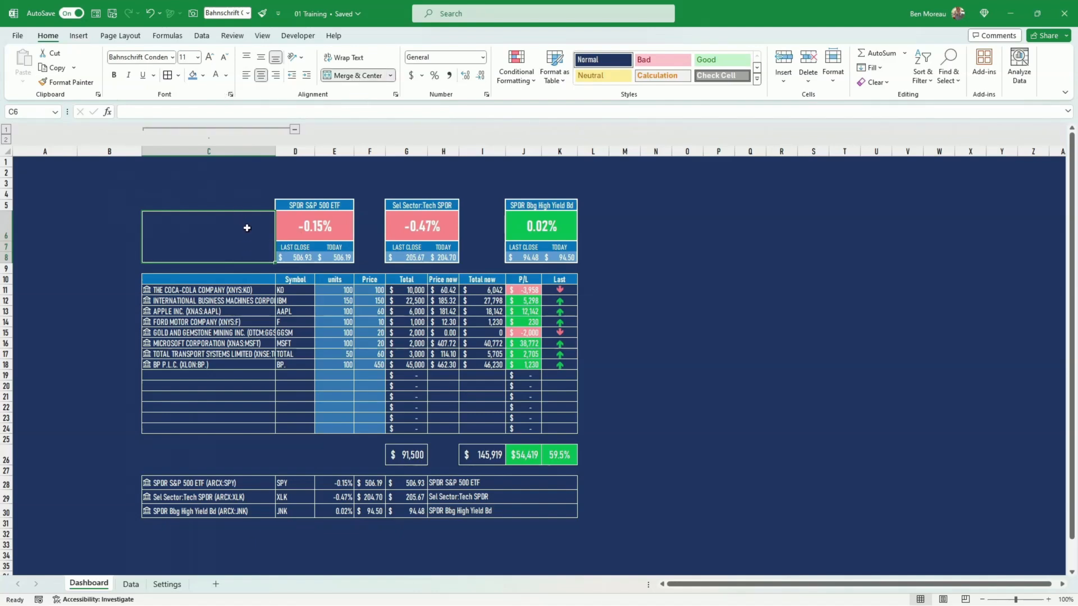
- Start a line sparkline for the merged cell with the SPY closing prices Data!E9:E272 as its data range
{"action": "left_click", "coordinate": [76, 36]}
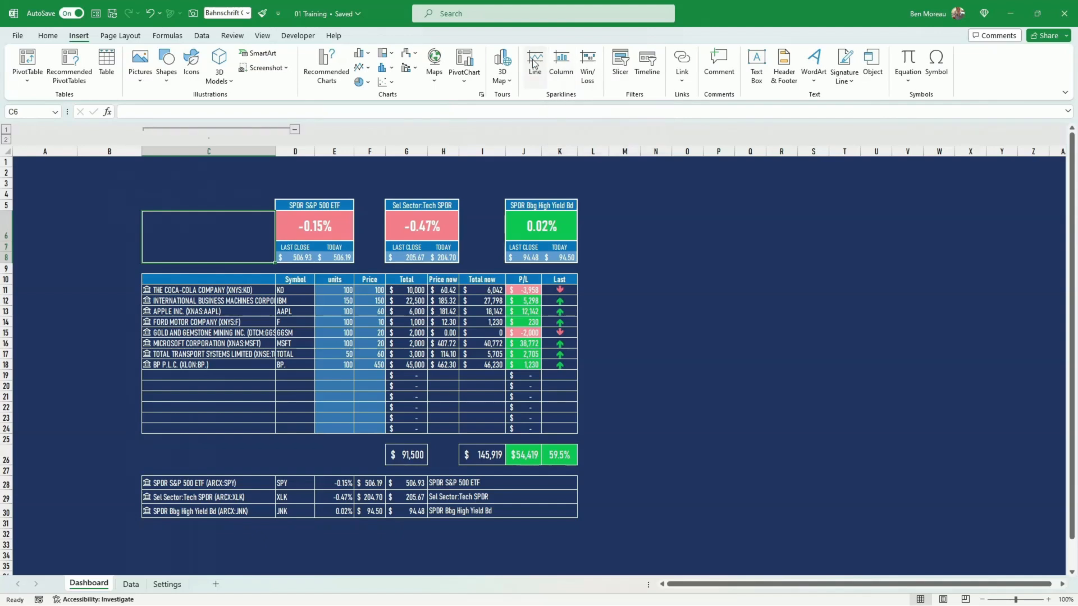
{"action": "left_click", "coordinate": [540, 71]}
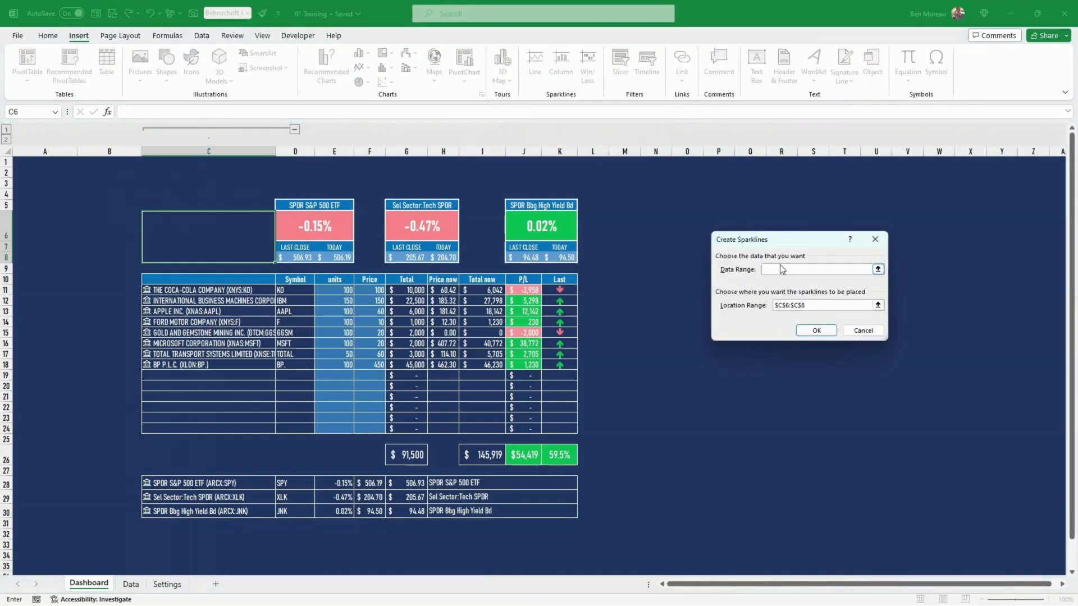
{"action": "left_click", "coordinate": [131, 584]}
{"action": "left_click", "coordinate": [210, 228]}
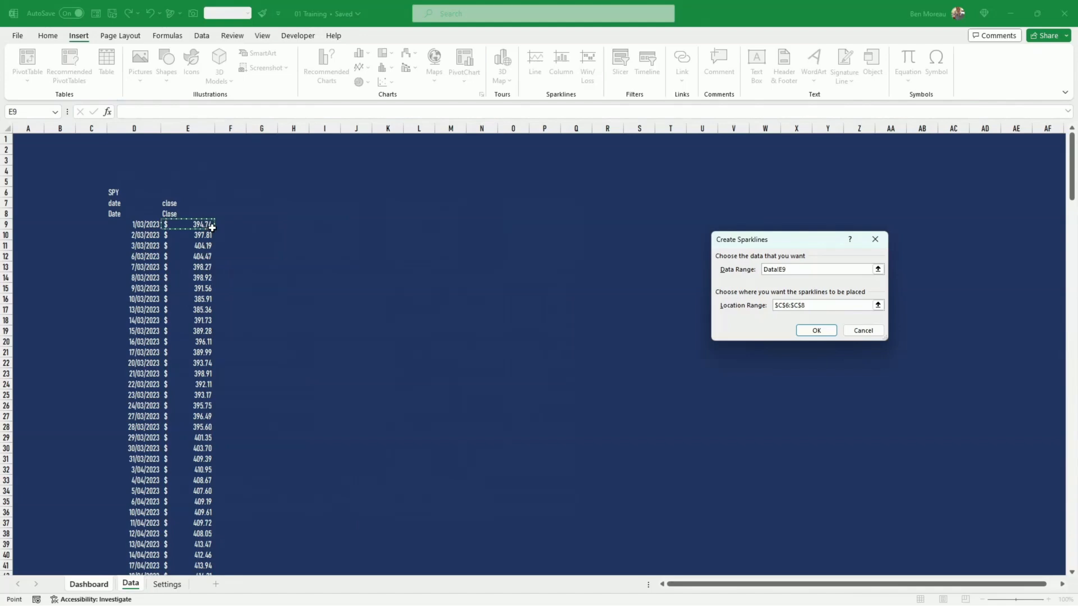
{"action": "key", "text": "ctrl+shift+Down"}
{"action": "key", "text": "shift+Down"}
{"action": "key", "text": "shift+Down"}
{"action": "key", "text": "shift+Down"}
{"action": "key", "text": "shift+Down"}
{"action": "key", "text": "shift+Down"}
{"action": "key", "text": "shift+Down"}
{"action": "key", "text": "shift+Down"}
{"action": "key", "text": "shift+Down"}
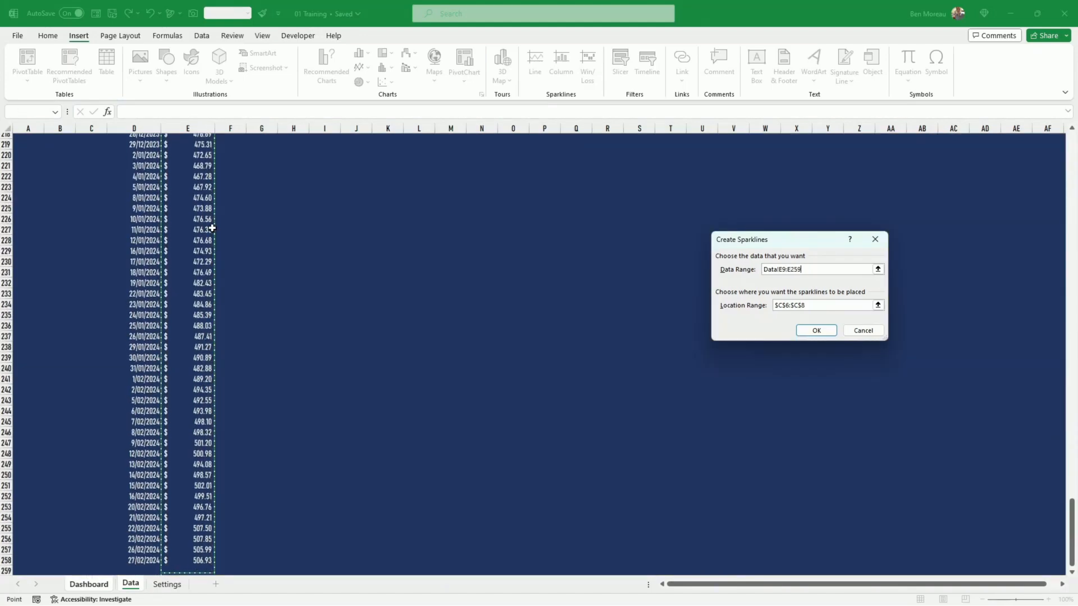
{"action": "key", "text": "shift+Down"}
{"action": "key", "text": "shift+Down"}
{"action": "key", "text": "shift+Down"}
{"action": "key", "text": "shift+Down"}
{"action": "key", "text": "shift+Down"}
{"action": "key", "text": "shift+Down"}
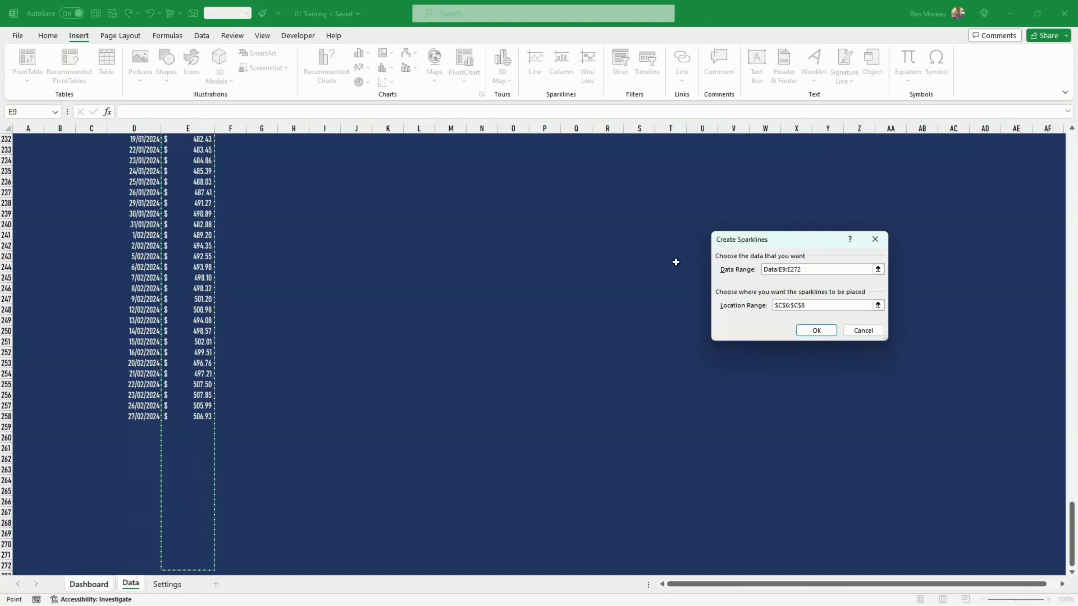
- Shorten the sparkline's location range to $C$6 and create the sparkline
{"action": "left_click", "coordinate": [819, 304]}
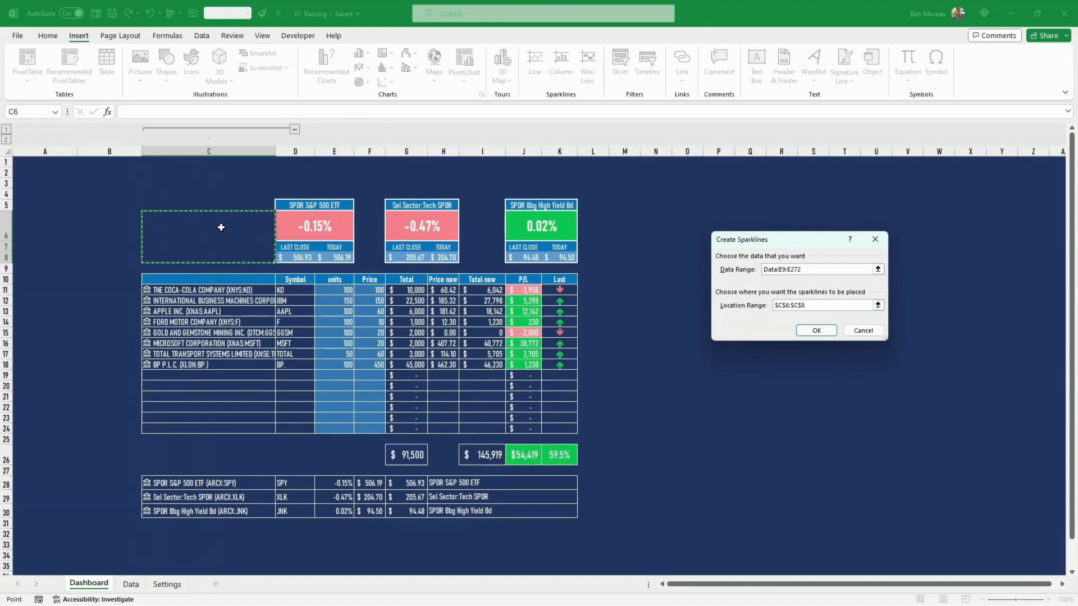
{"action": "left_click", "coordinate": [816, 331]}
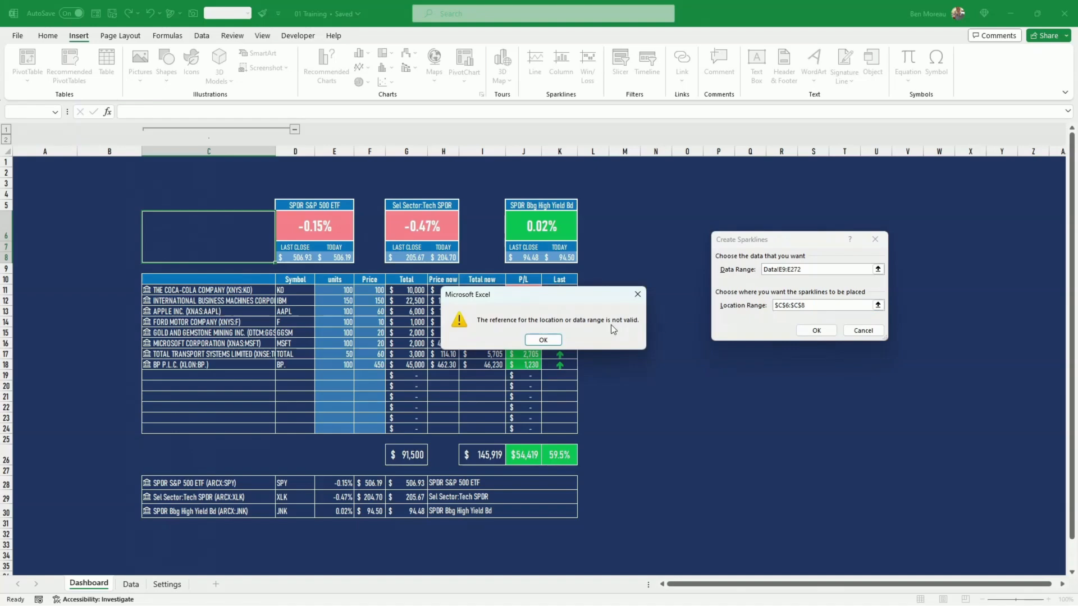
{"action": "left_click", "coordinate": [541, 340]}
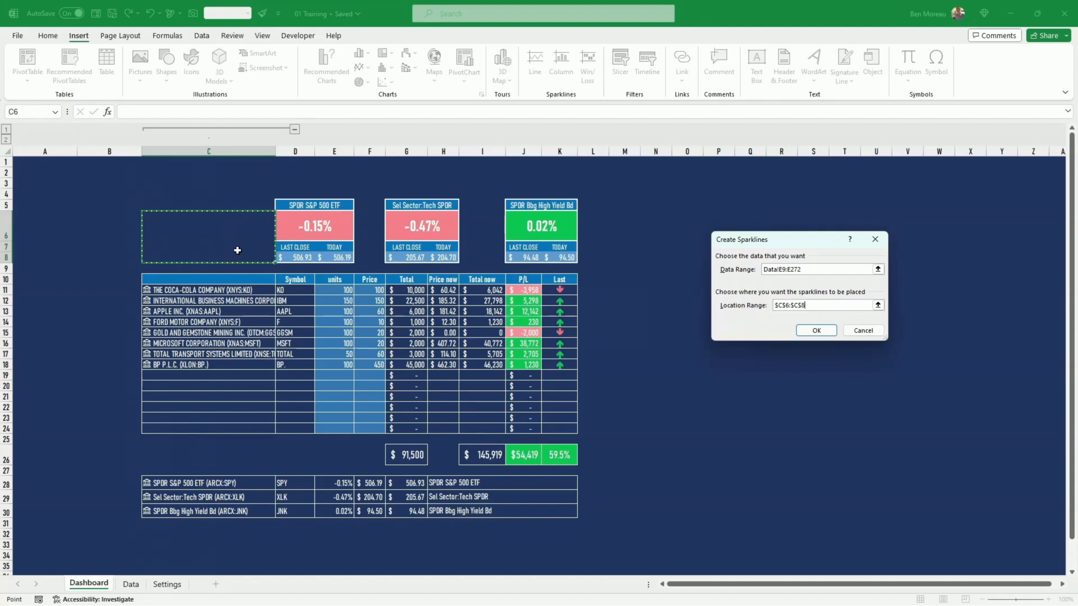
{"action": "key", "text": "BackSpace"}
{"action": "key", "text": "BackSpace"}
{"action": "key", "text": "BackSpace"}
{"action": "key", "text": "BackSpace"}
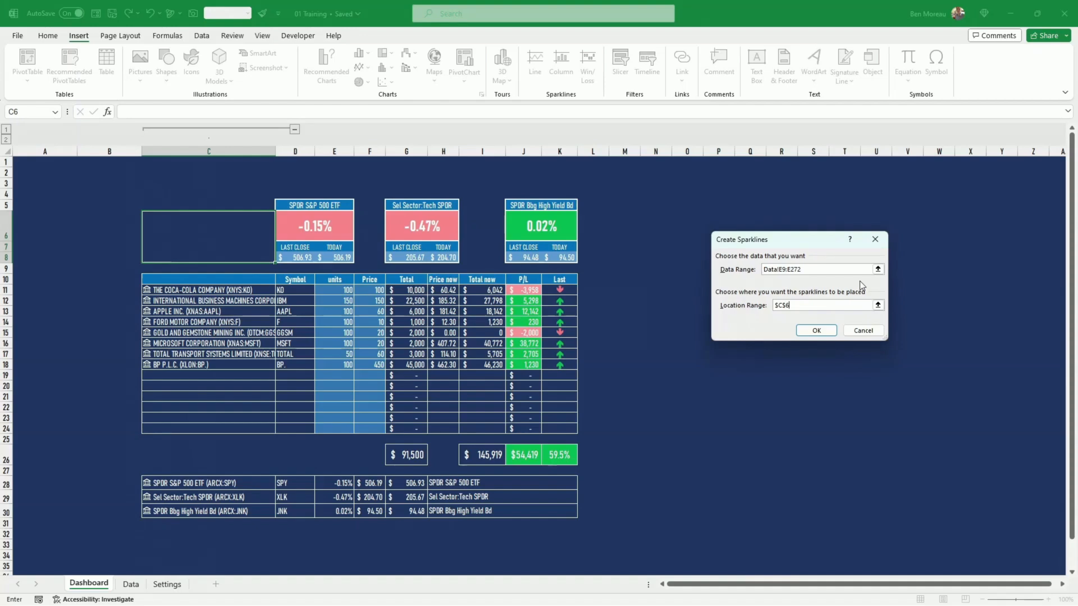
{"action": "key", "text": "Return"}
{"action": "left_click", "coordinate": [876, 364]}
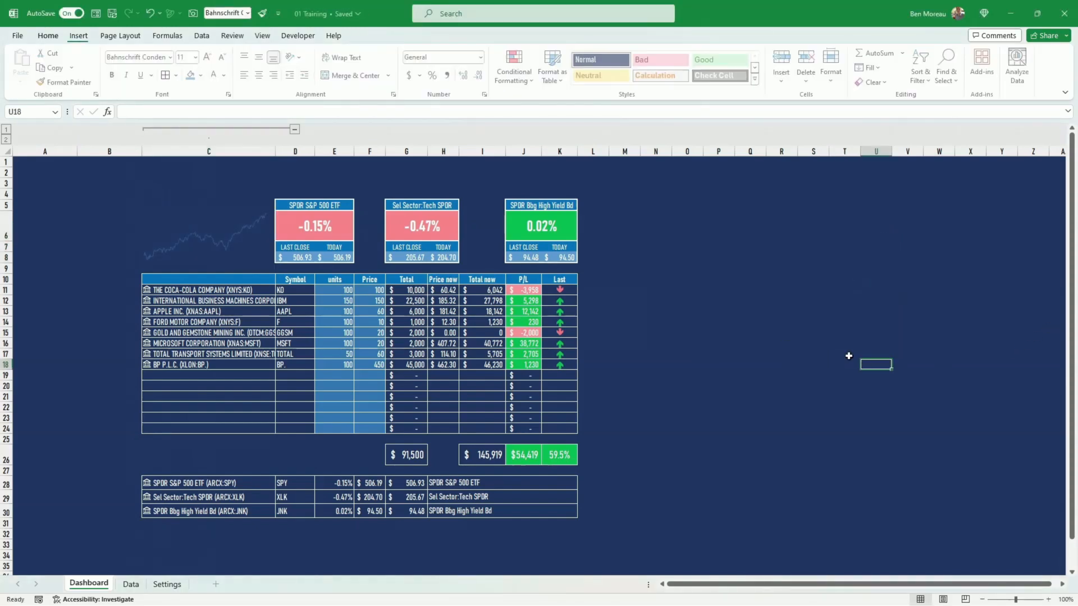
- Color the SPY sparkline in C6 light gold
{"action": "left_click", "coordinate": [222, 242]}
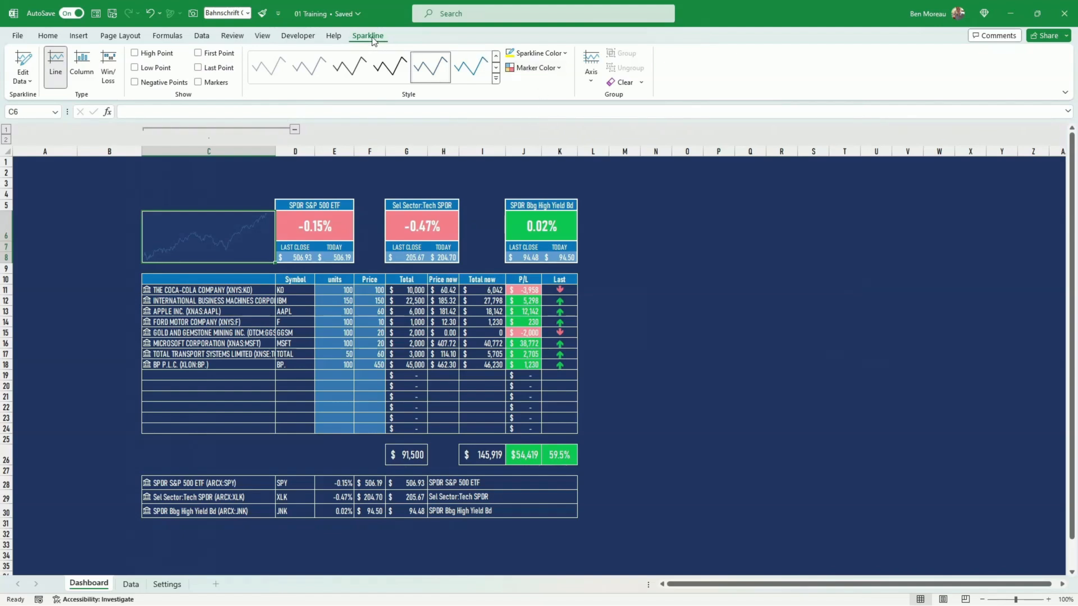
{"action": "left_click", "coordinate": [565, 54]}
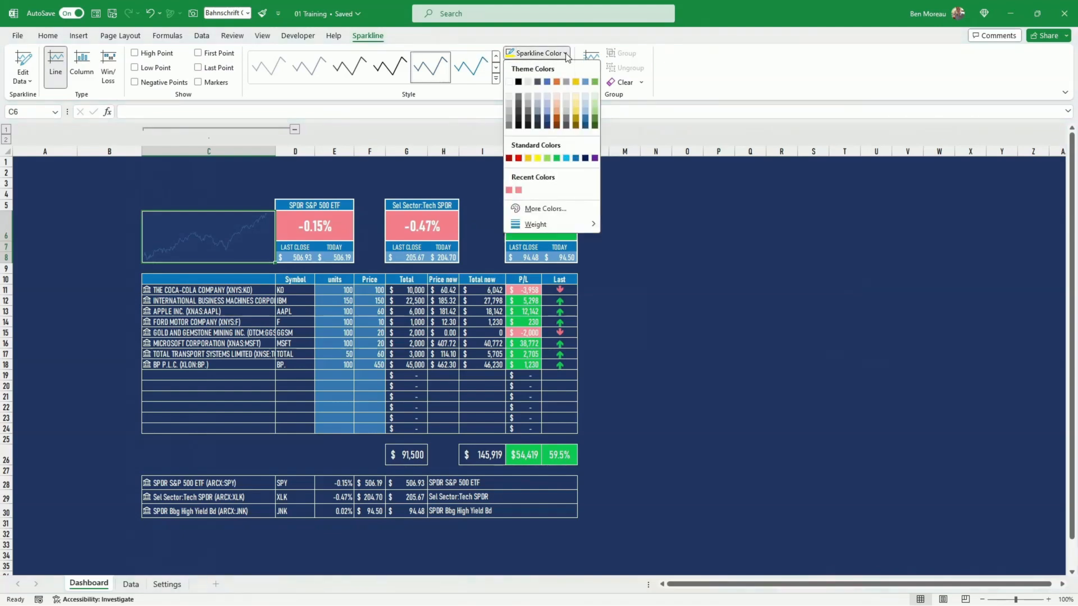
{"action": "left_click", "coordinate": [574, 102]}
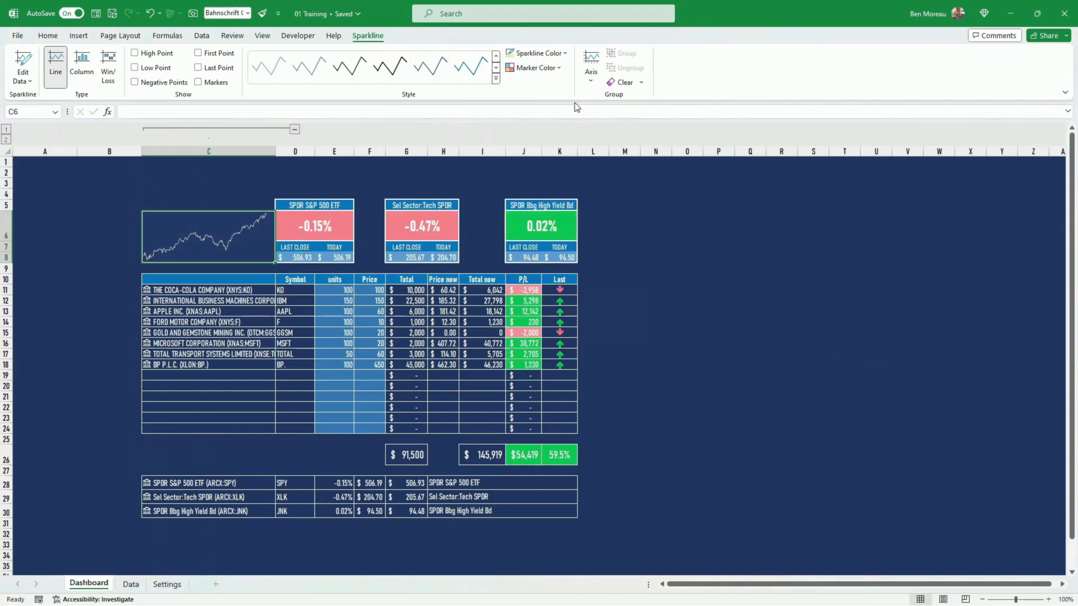
{"action": "left_click", "coordinate": [665, 237]}
{"action": "left_click", "coordinate": [232, 237]}
{"action": "left_click", "coordinate": [565, 54]}
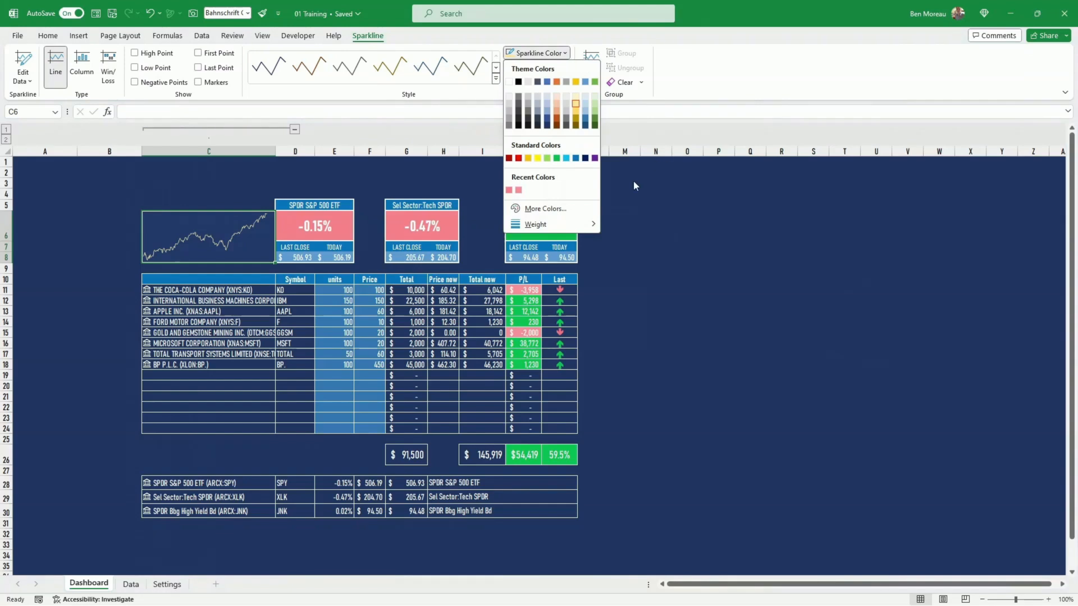
{"action": "mouse_move", "coordinate": [581, 220]}
{"action": "left_click", "coordinate": [649, 269]}
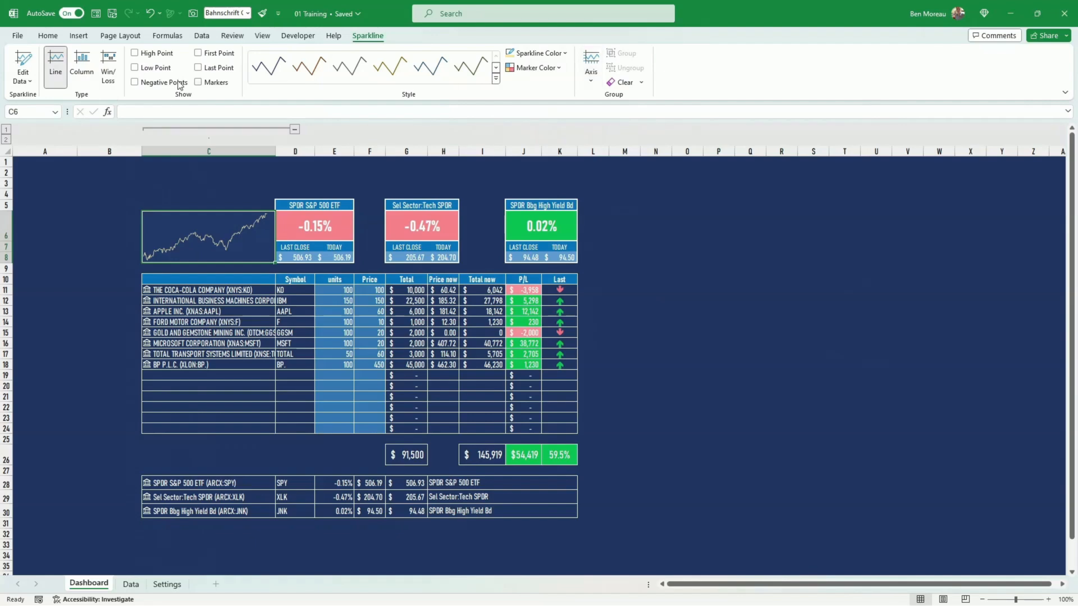
- Change the SPY sparkline in C6 from a line to a column sparkline
{"action": "left_click", "coordinate": [83, 63]}
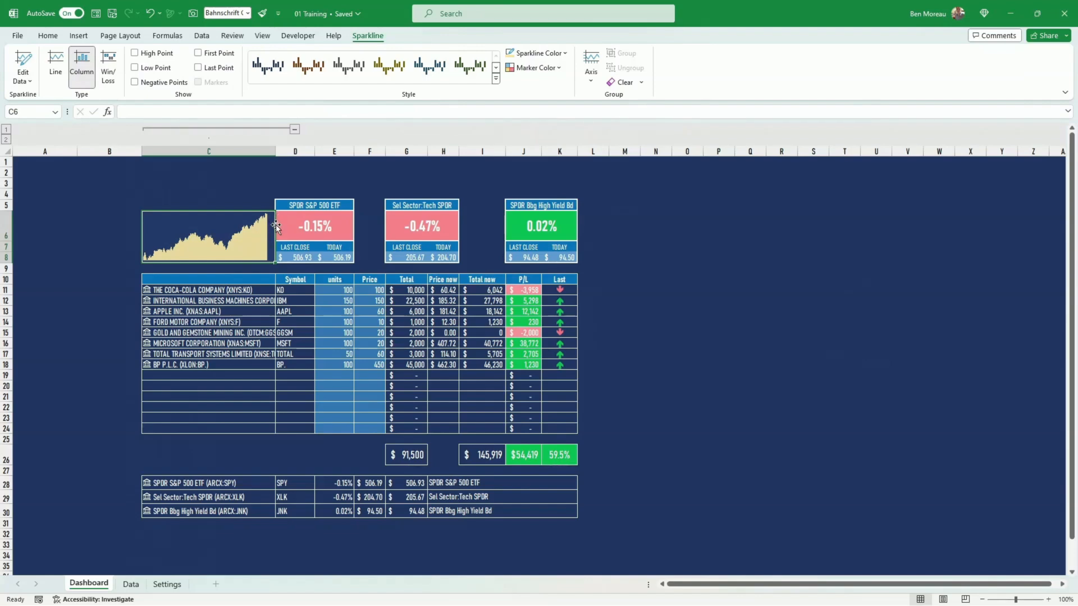
{"action": "left_click", "coordinate": [294, 247]}
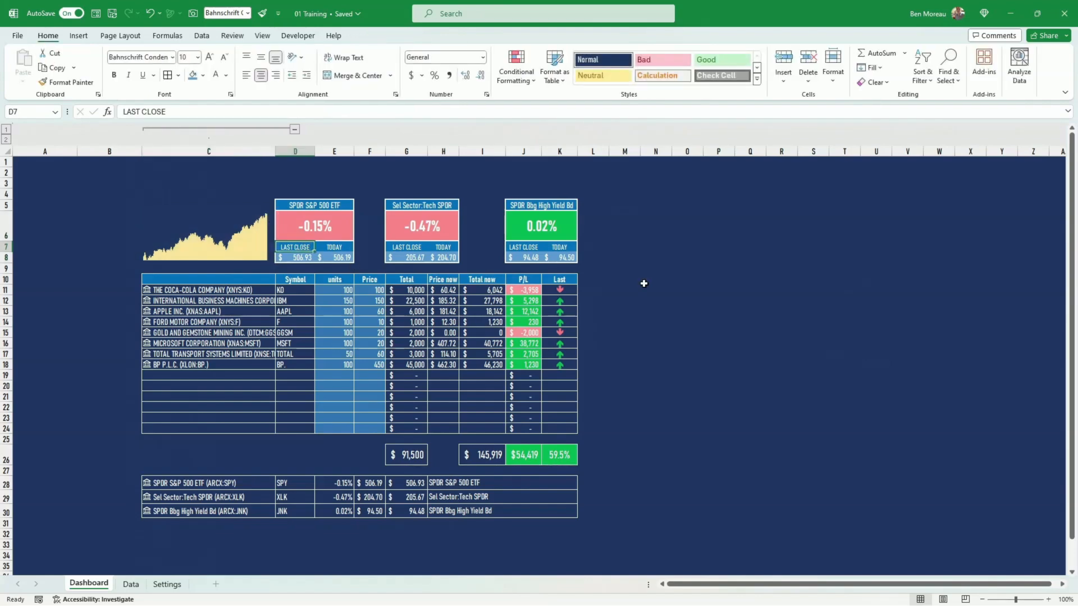
{"action": "left_click", "coordinate": [699, 280]}
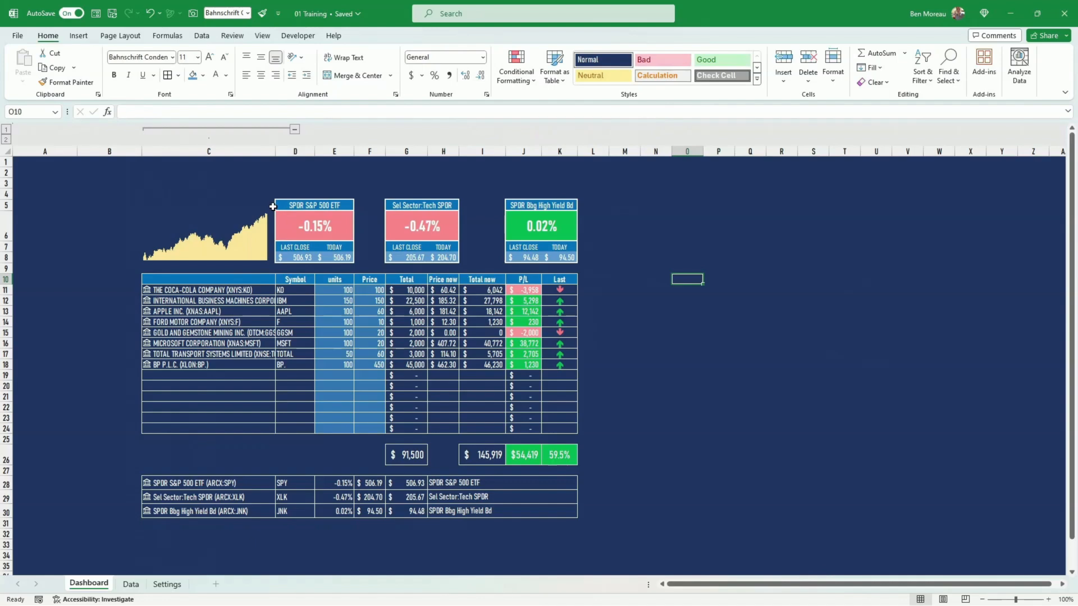
- Widen column C slightly so the company names have more room
{"action": "left_click", "coordinate": [691, 324]}
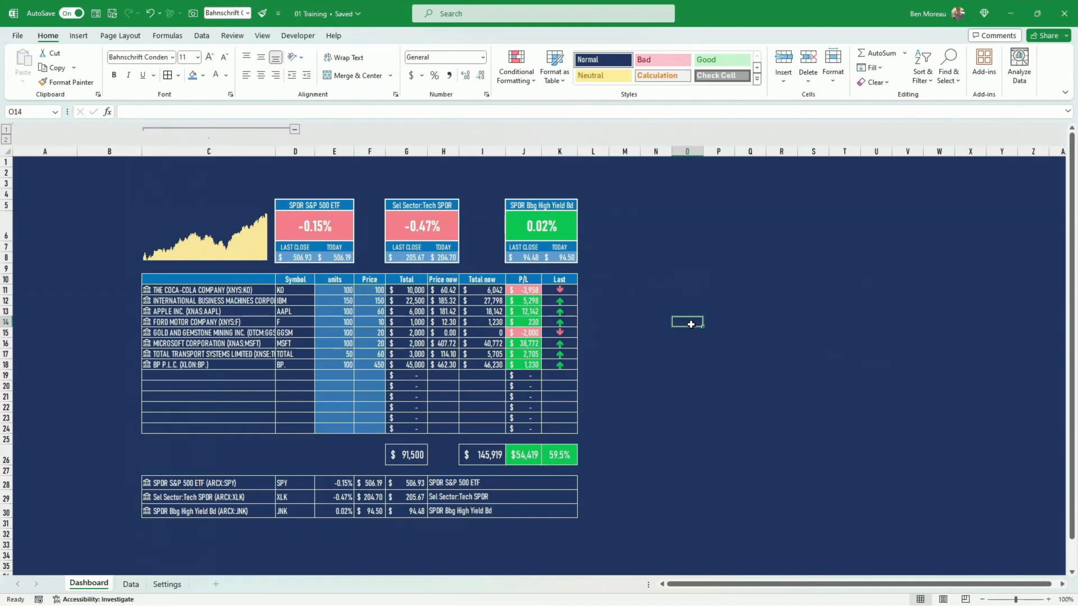
{"action": "left_click", "coordinate": [706, 367]}
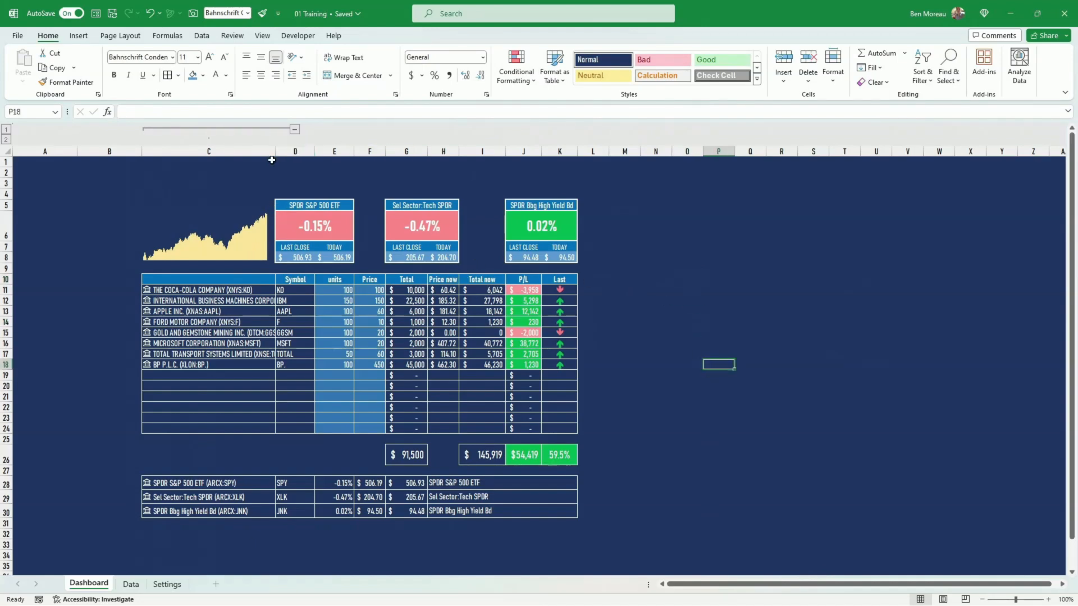
{"action": "left_click_drag", "start_coordinate": [275, 148], "coordinate": [298, 148]}
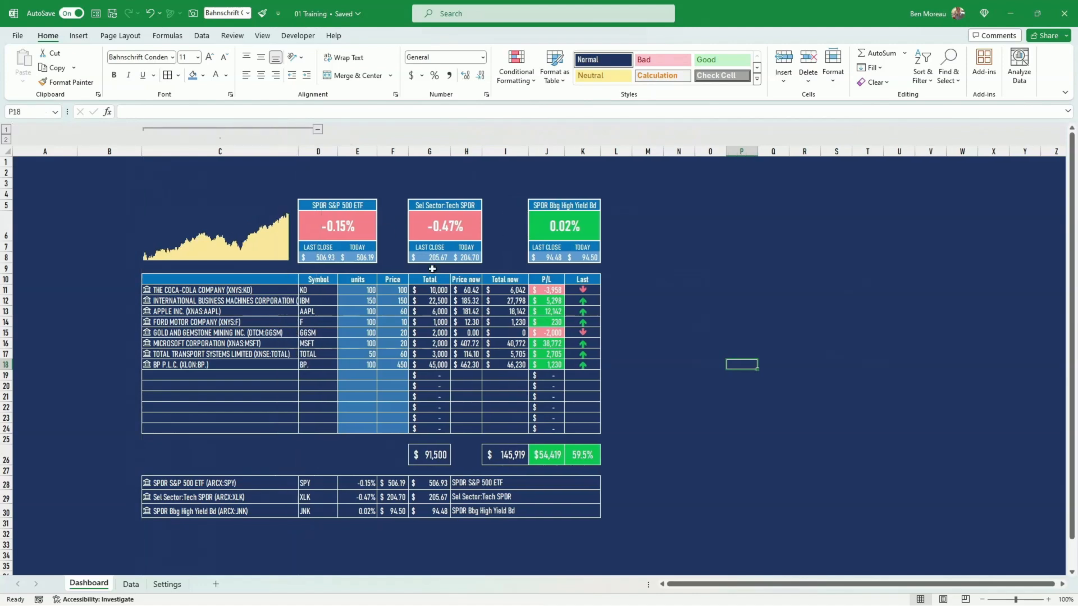
- Move the SPY sparkline from merged cell C6 to B6 and widen column B to enlarge it
{"action": "left_click", "coordinate": [191, 237]}
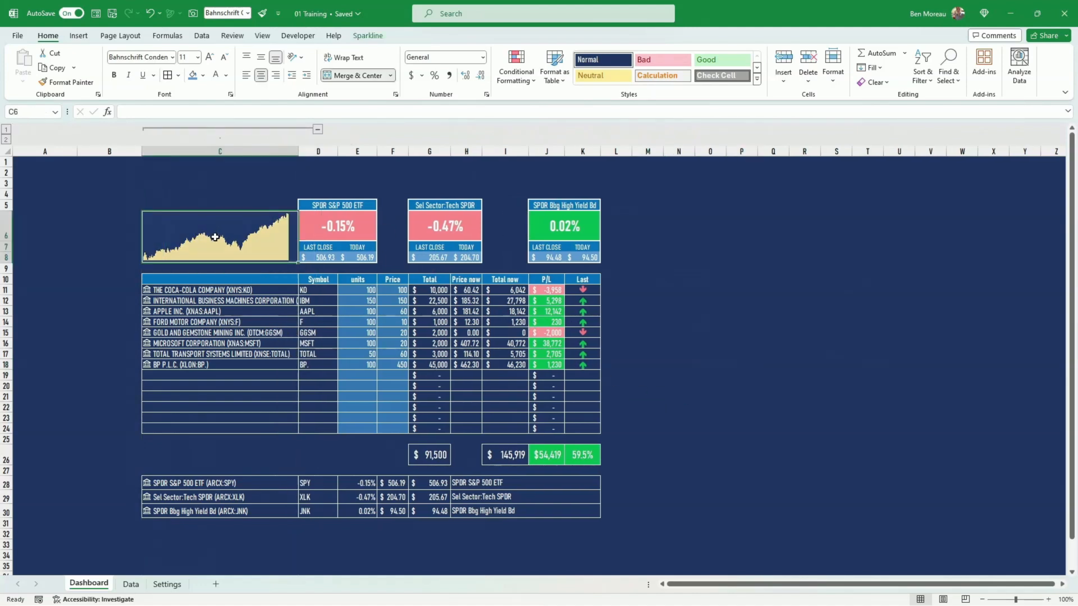
{"action": "left_click_drag", "start_coordinate": [219, 264], "coordinate": [116, 256]}
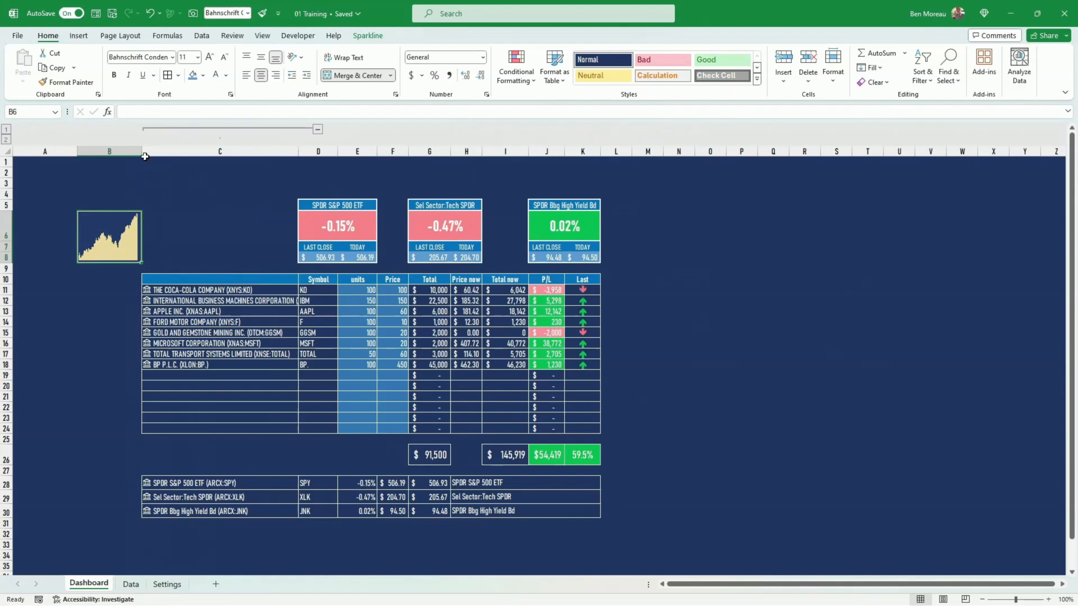
{"action": "left_click_drag", "start_coordinate": [143, 153], "coordinate": [198, 153]}
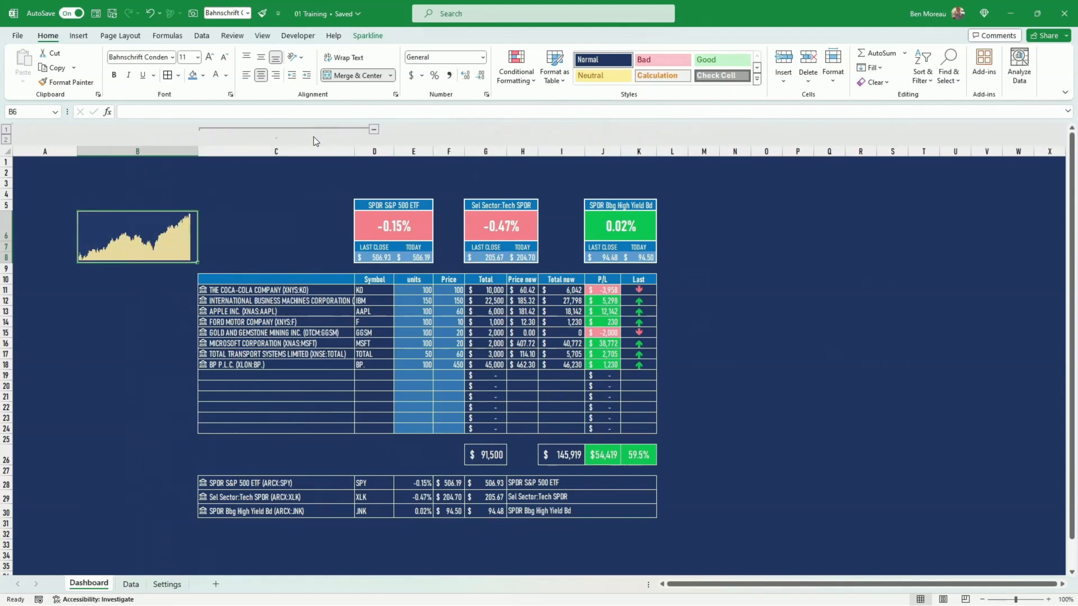
- Collapse the column group to hide column C
{"action": "left_click", "coordinate": [372, 130]}
{"action": "left_click", "coordinate": [630, 312]}
{"action": "left_click", "coordinate": [665, 365]}
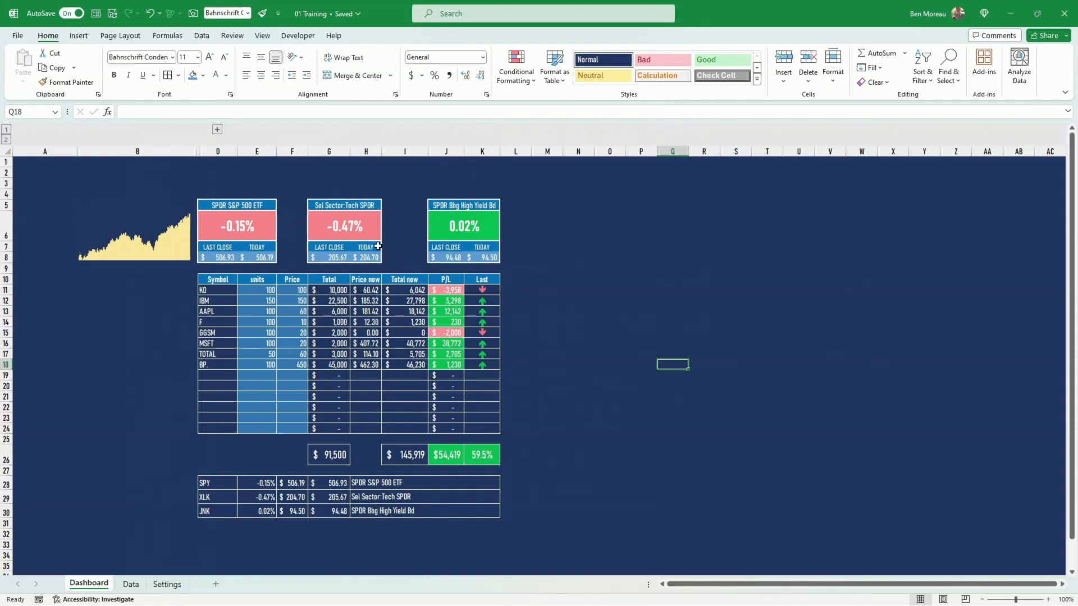
- Widen columns F and I to enlarge the gaps between the three ETF cards
{"action": "left_click_drag", "start_coordinate": [308, 156], "coordinate": [326, 156]}
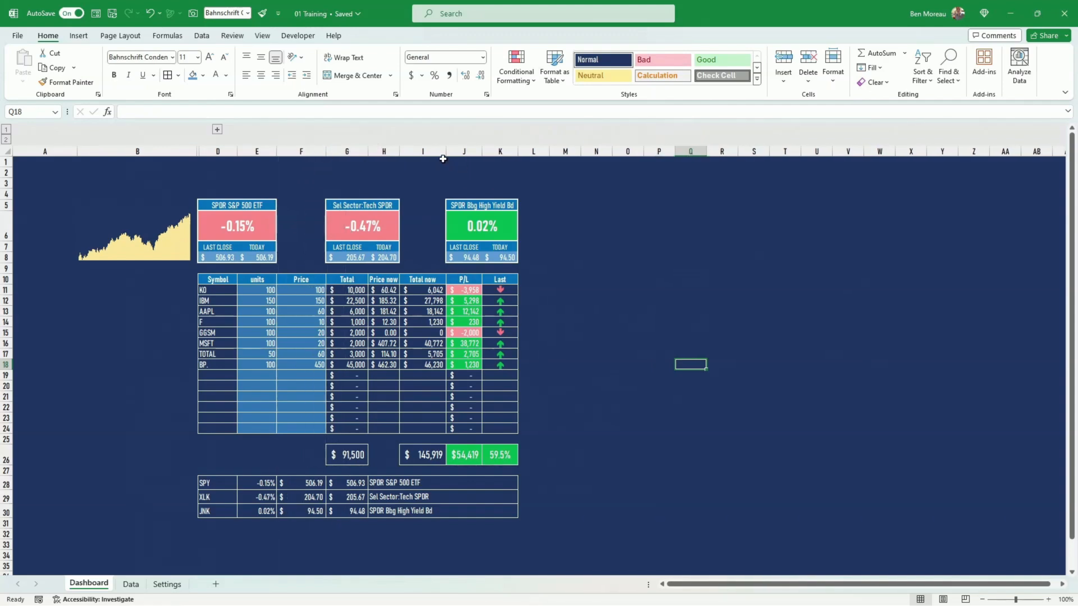
{"action": "left_click_drag", "start_coordinate": [447, 152], "coordinate": [478, 152]}
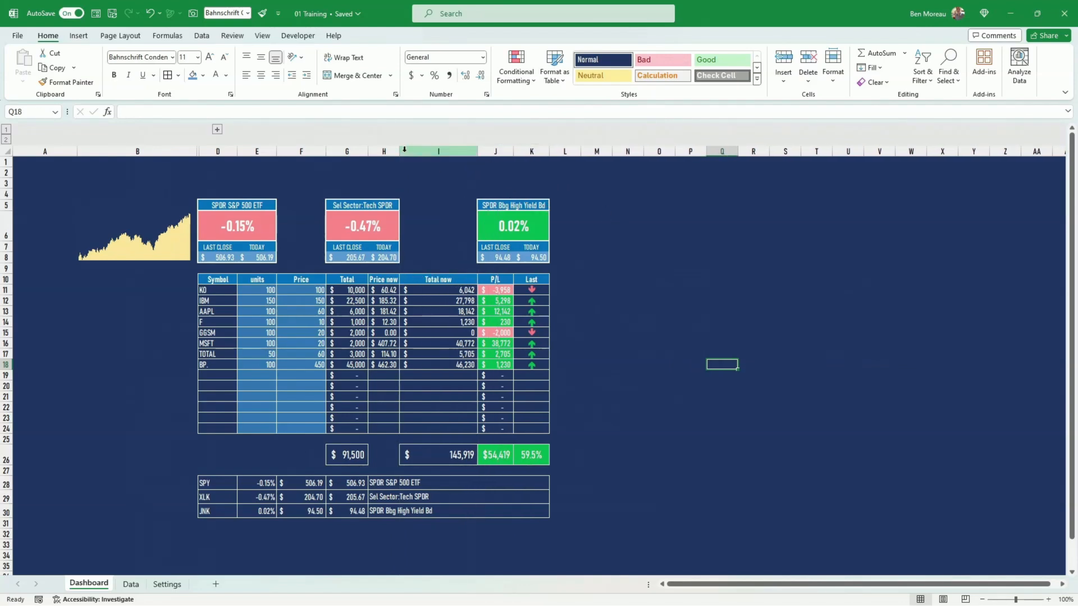
{"action": "left_click", "coordinate": [323, 157]}
{"action": "left_click_drag", "start_coordinate": [326, 151], "coordinate": [340, 151]}
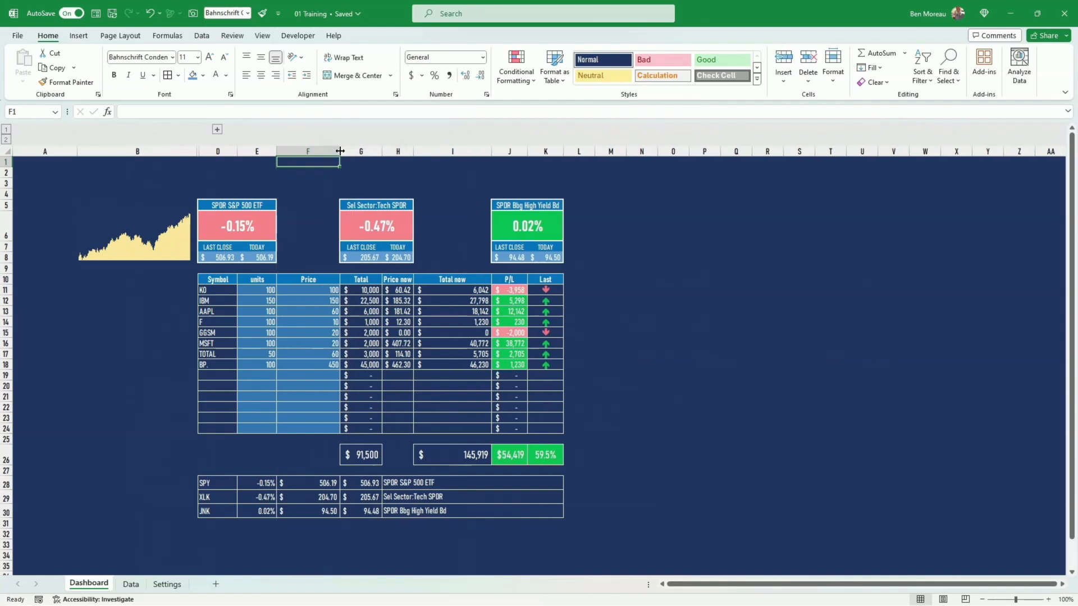
{"action": "left_click", "coordinate": [677, 408]}
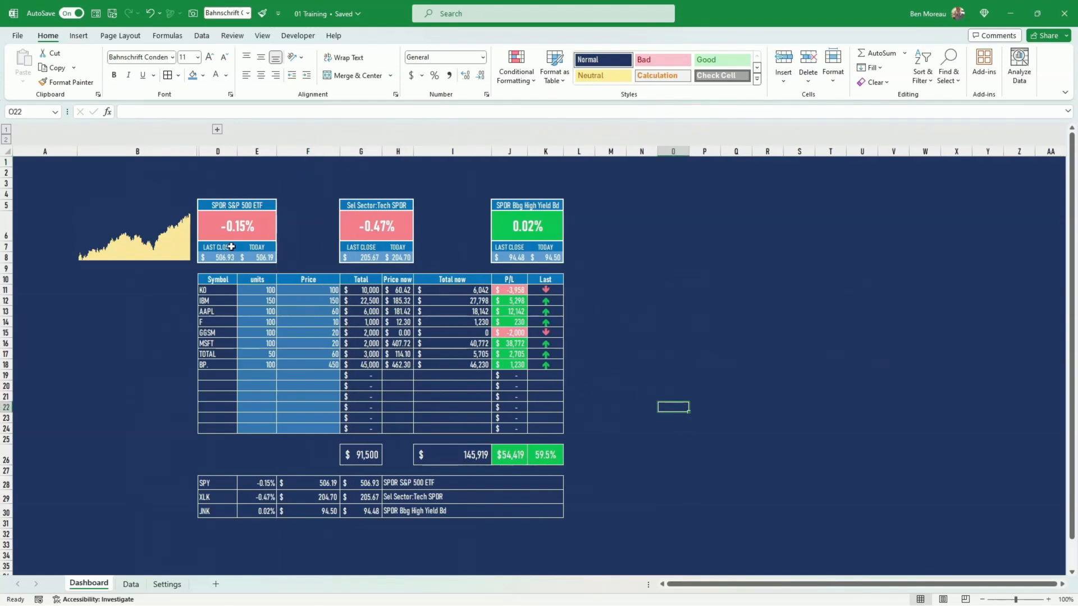
- Expand the grouped column C and move the SPY sparkline from B6 back to C6
{"action": "left_click", "coordinate": [216, 130]}
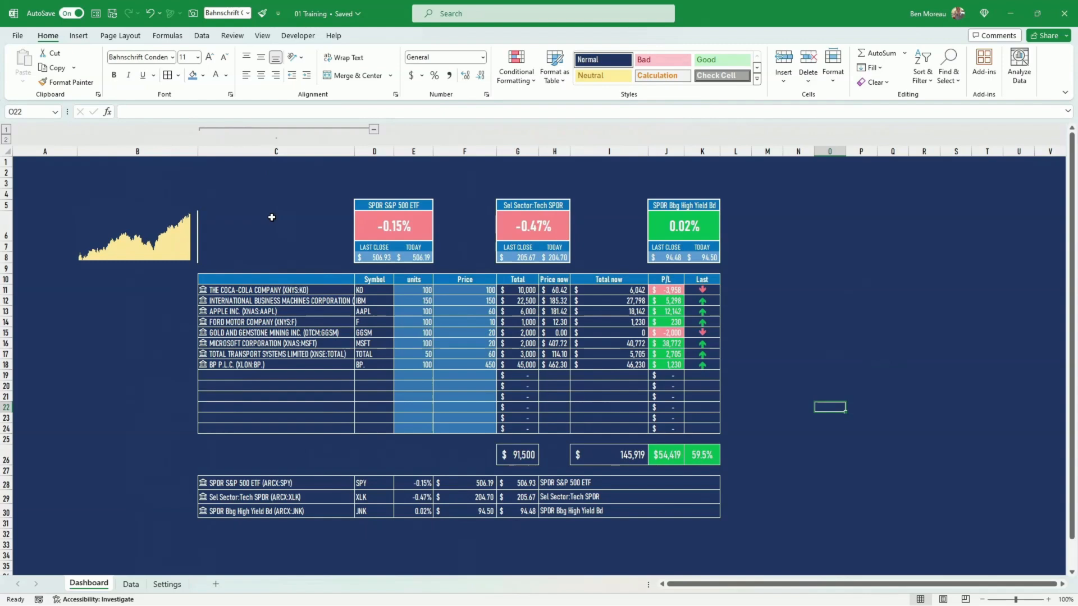
{"action": "left_click", "coordinate": [137, 242]}
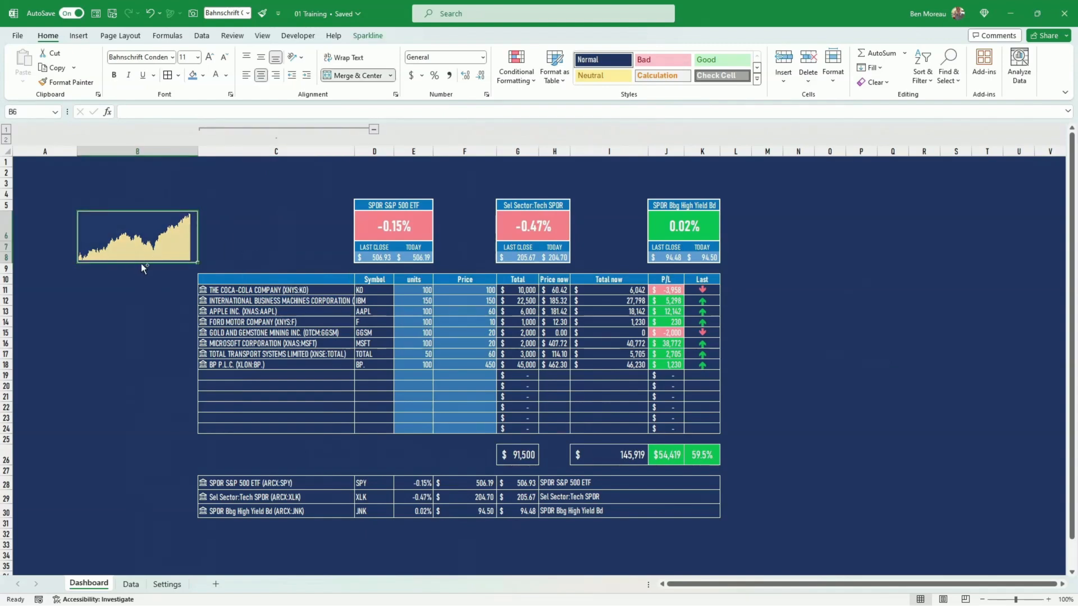
{"action": "left_click_drag", "start_coordinate": [141, 263], "coordinate": [262, 255]}
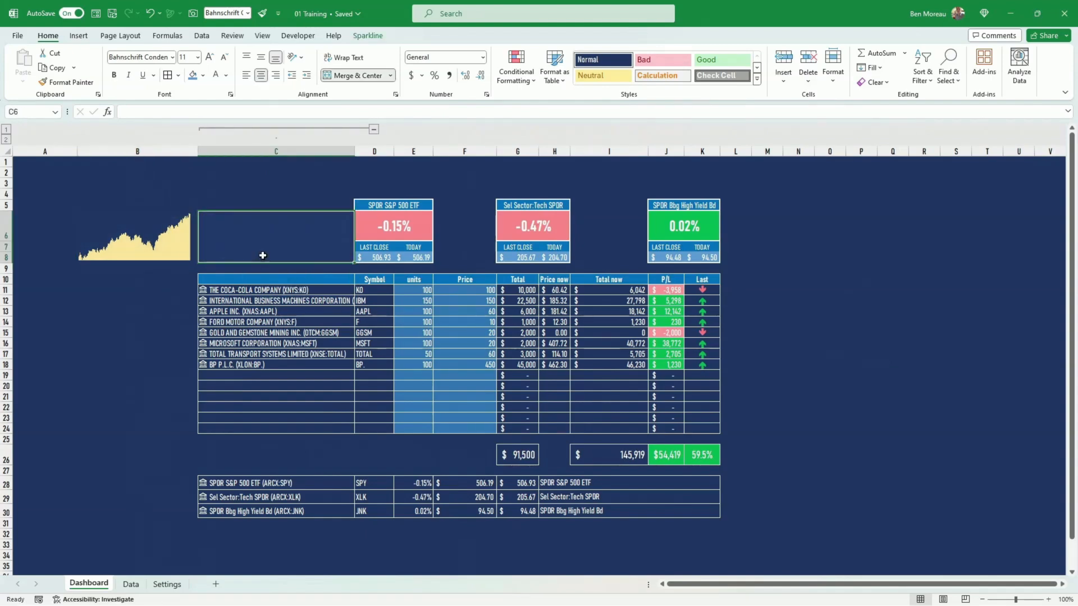
{"action": "left_click", "coordinate": [143, 250]}
{"action": "left_click_drag", "start_coordinate": [140, 263], "coordinate": [269, 258]}
{"action": "left_click", "coordinate": [144, 332]}
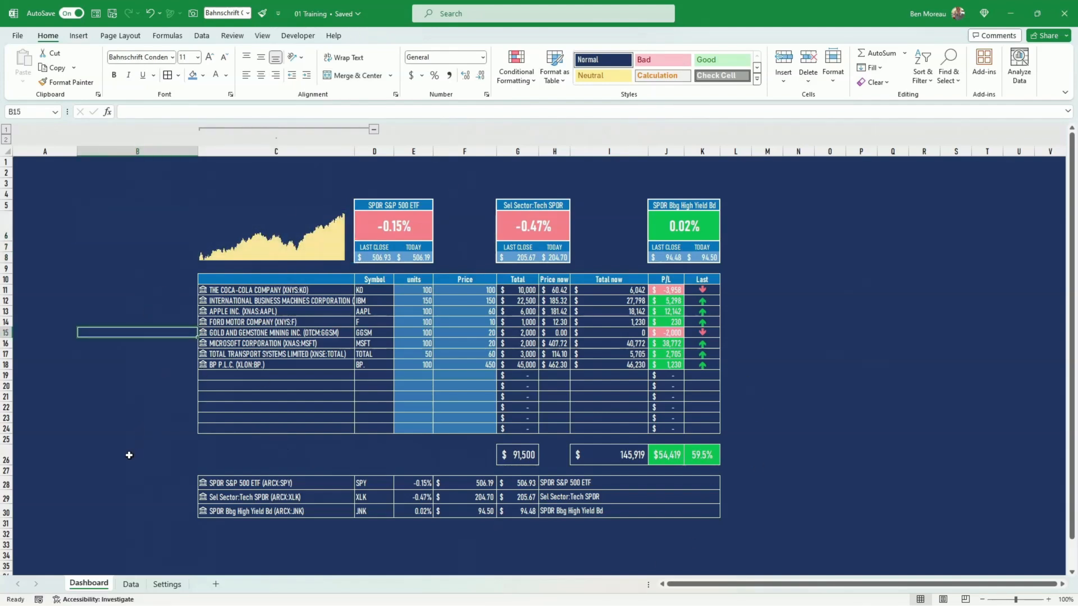
- Group the empty portfolio rows 19 to 24 and collapse the group
{"action": "left_click", "coordinate": [203, 375]}
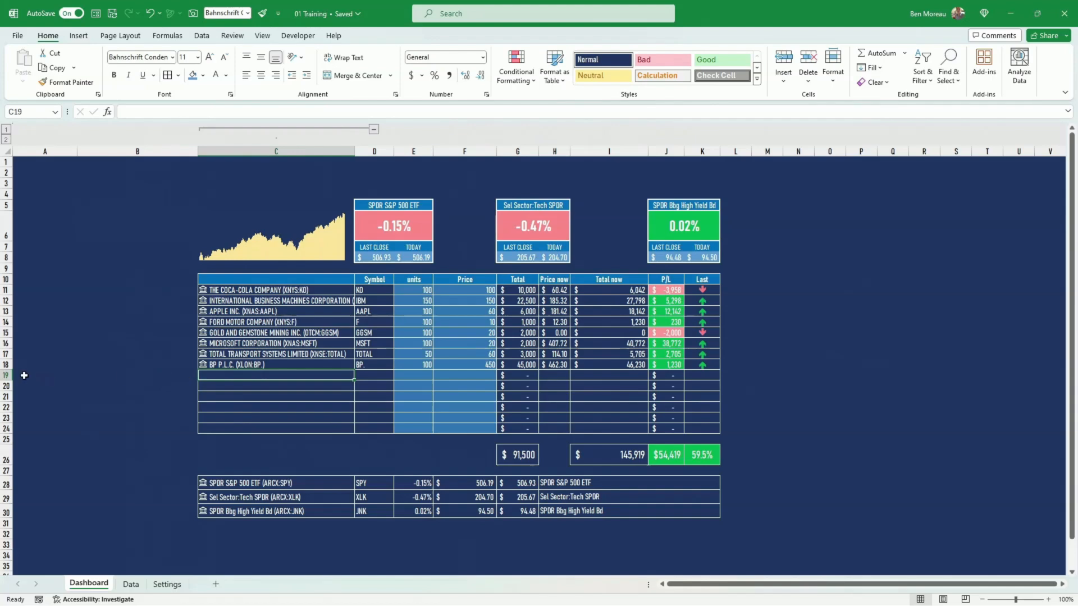
{"action": "left_click_drag", "start_coordinate": [4, 375], "coordinate": [4, 430]}
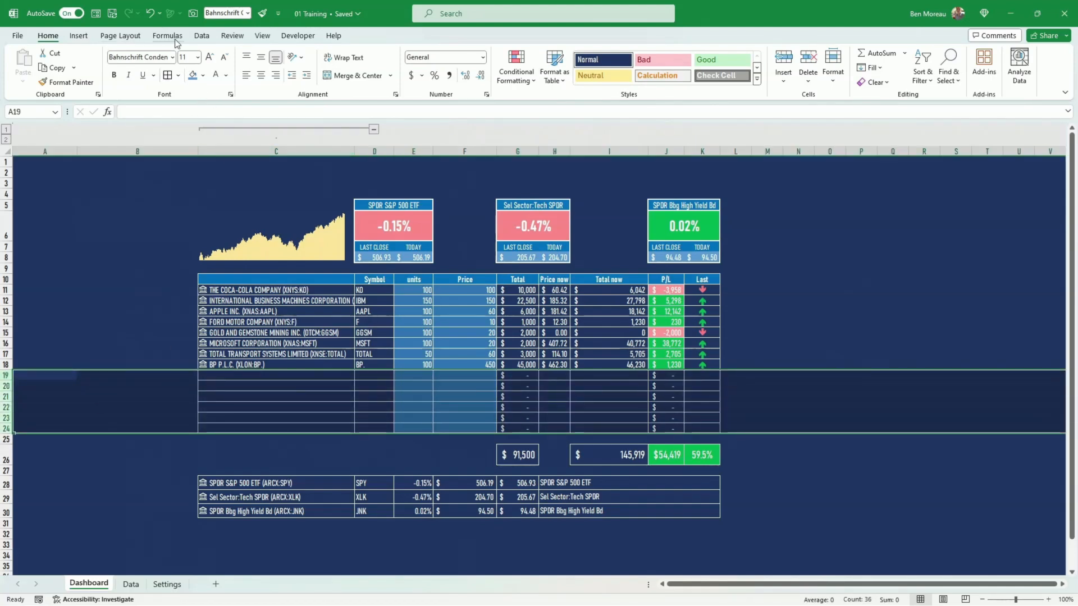
{"action": "left_click", "coordinate": [201, 35]}
{"action": "left_click", "coordinate": [942, 58]}
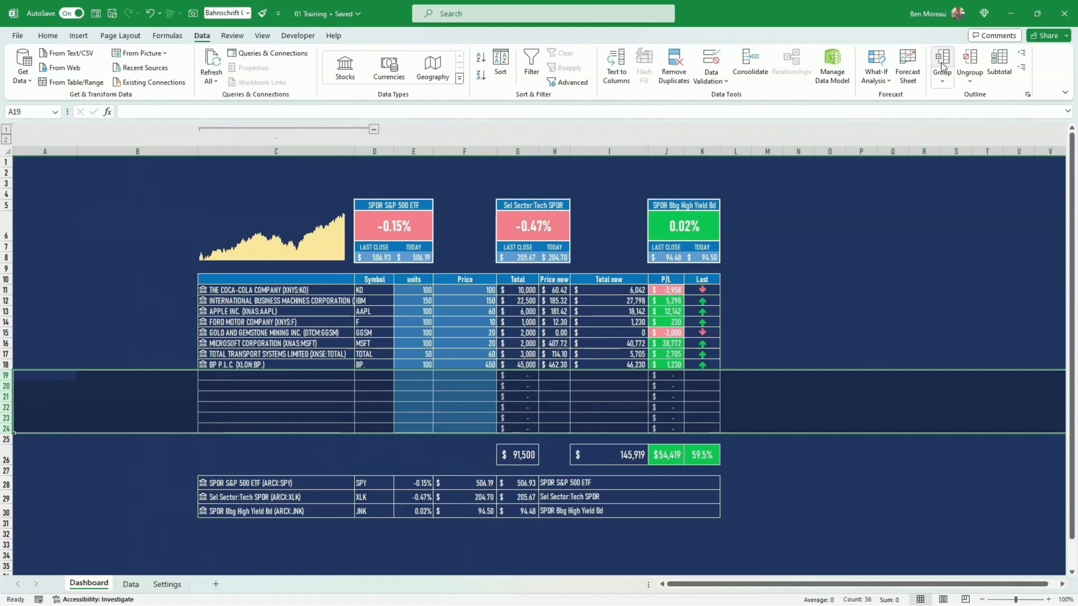
{"action": "left_click", "coordinate": [6, 441]}
{"action": "left_click", "coordinate": [105, 448]}
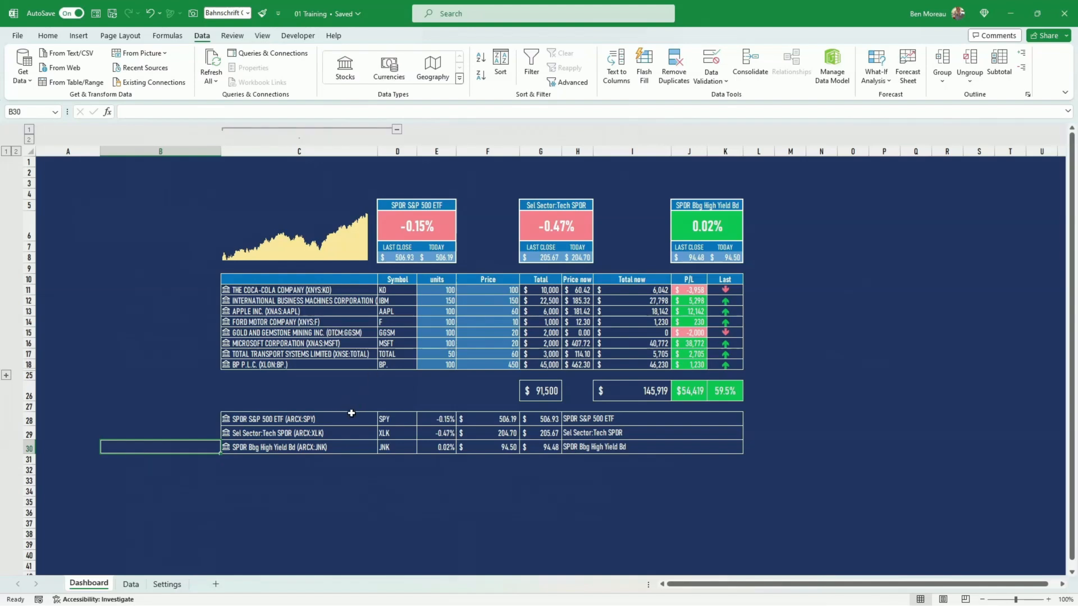
- Replace the high-yield bond ETF in C30 with the ticker TLT
{"action": "left_click", "coordinate": [312, 419]}
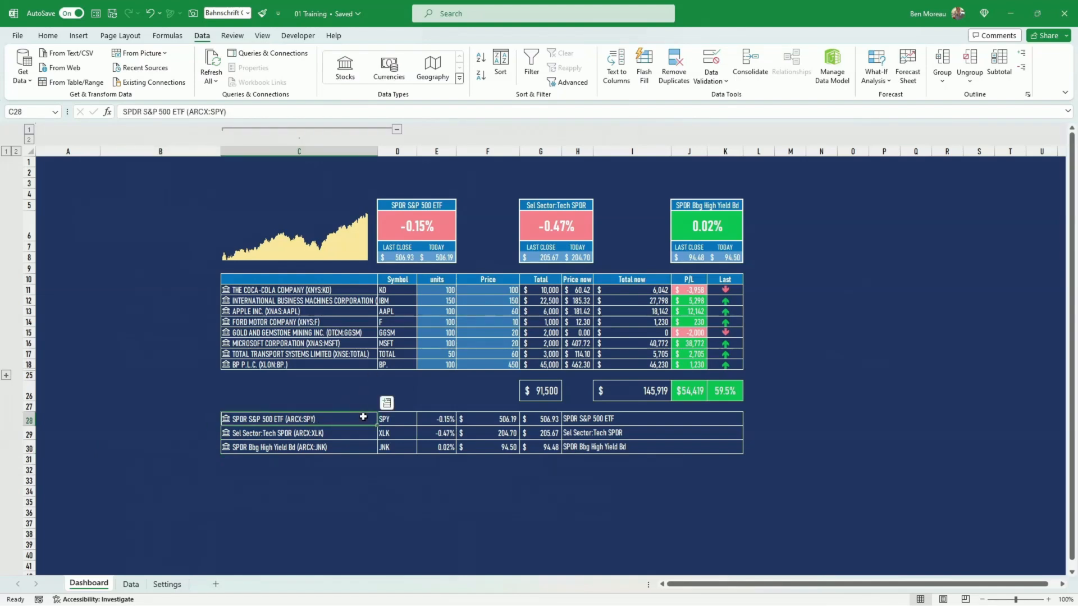
{"action": "left_click", "coordinate": [355, 448]}
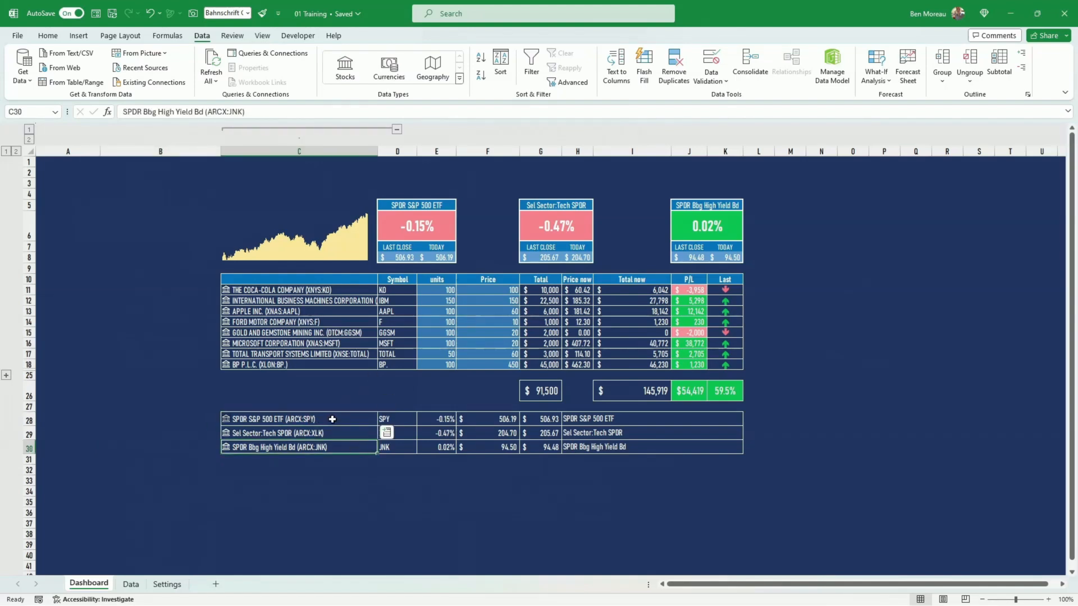
{"action": "type", "text": "TLT"}
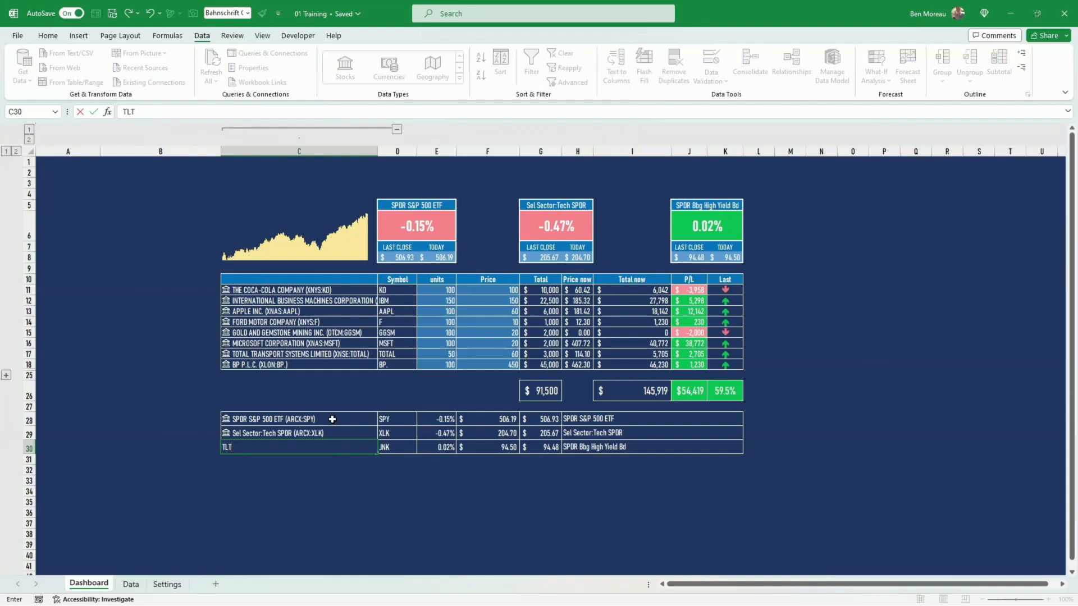
{"action": "key", "text": "Return"}
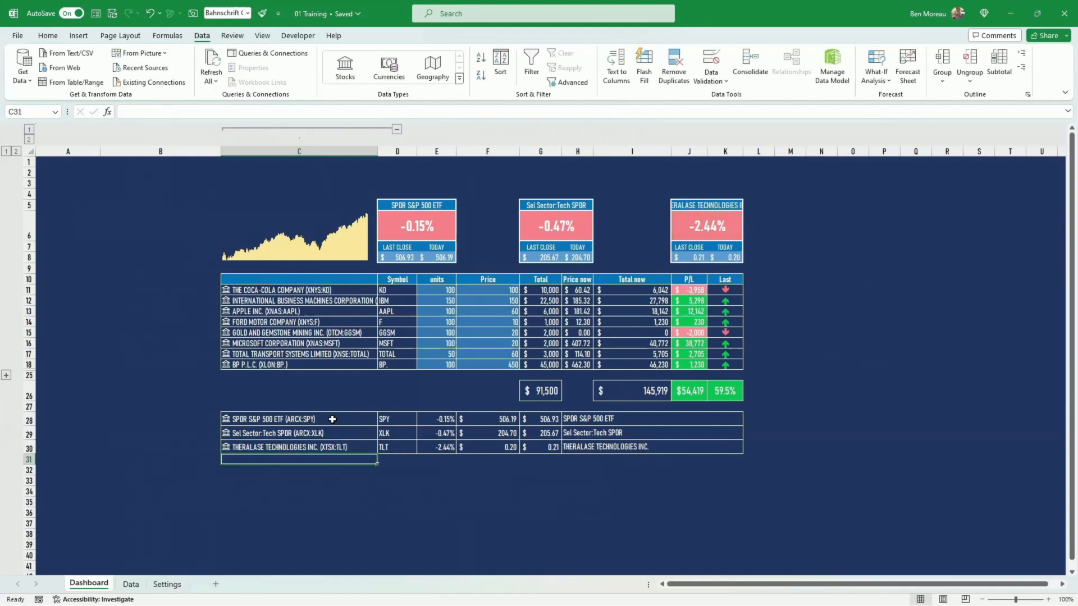
{"action": "key", "text": "Up"}
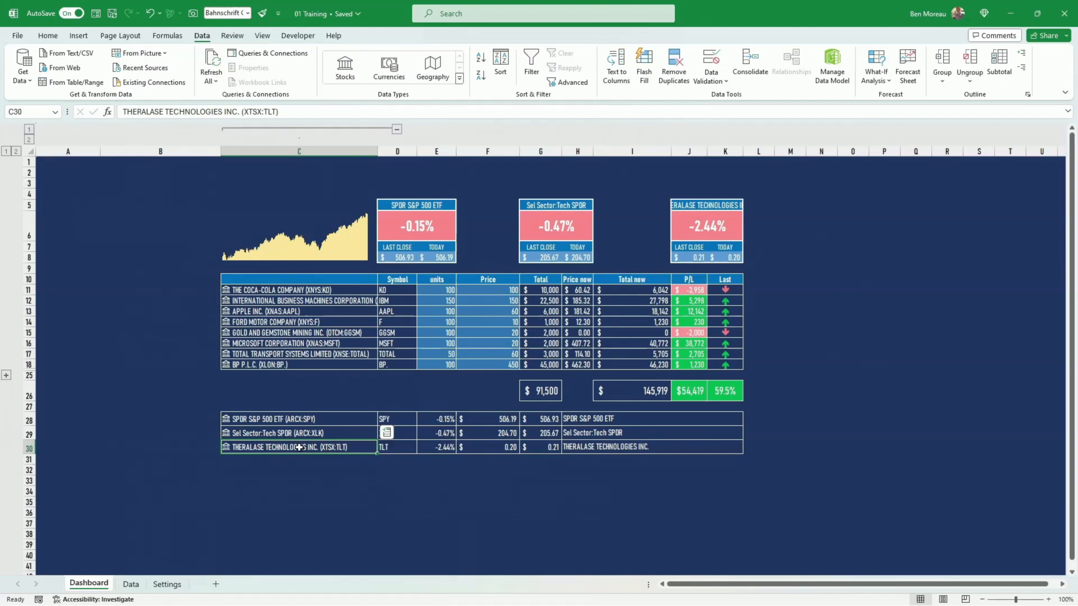
- Increase the height of portfolio table rows 10 to 18
{"action": "left_click", "coordinate": [426, 493]}
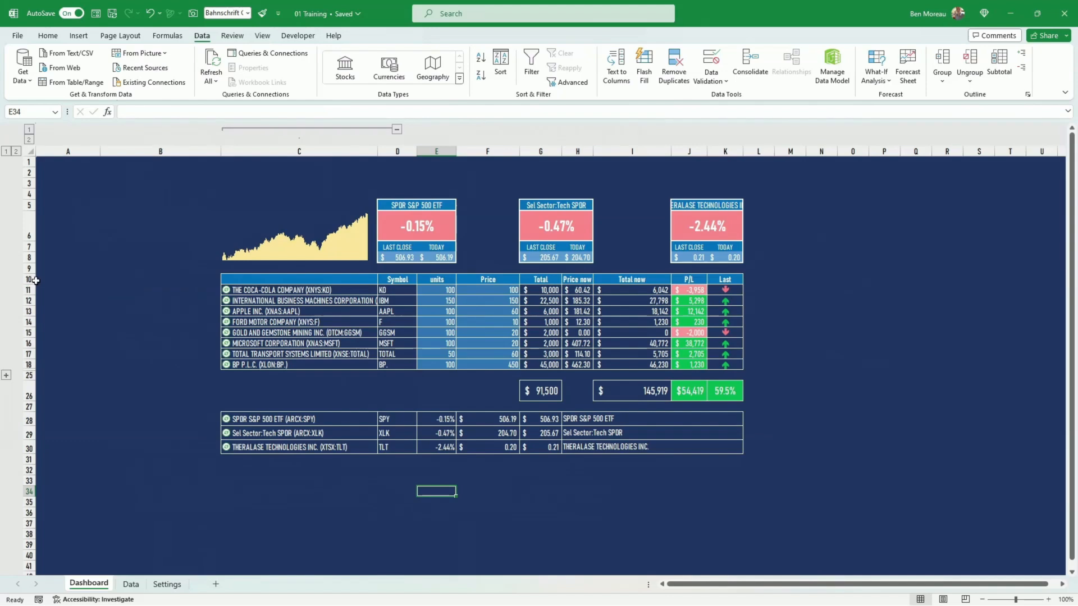
{"action": "left_click_drag", "start_coordinate": [31, 279], "coordinate": [33, 369]}
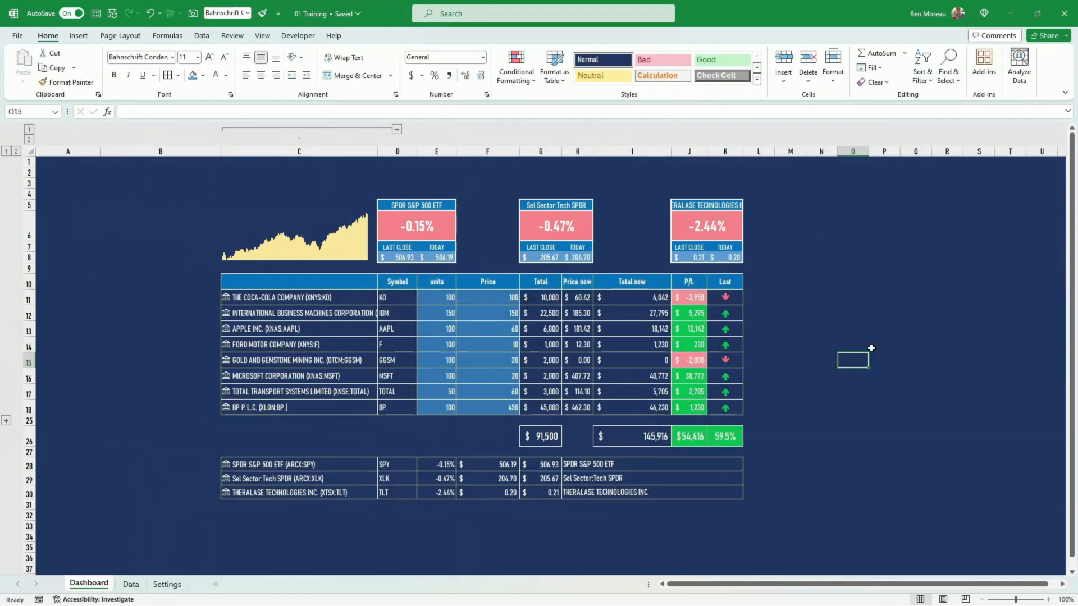